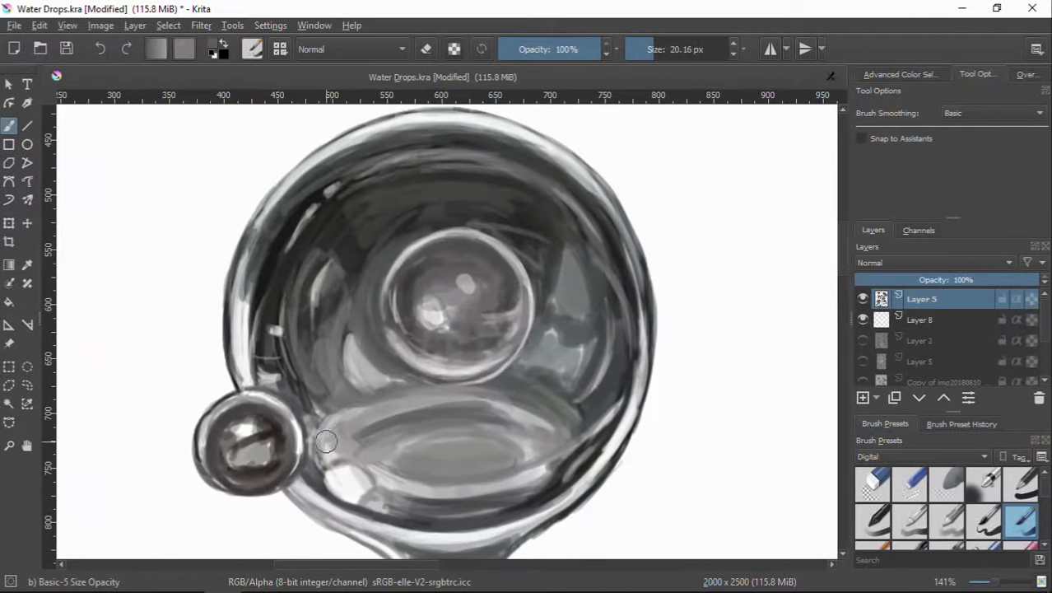
Step: Paint a white highlight along the big drop's left rim, then pan out to show the drip below
{"action": "left_click_drag", "start_coordinate": [237, 333], "coordinate": [238, 382]}
{"action": "left_click", "coordinate": [232, 294], "text": "ctrl"}
{"action": "mouse_move", "coordinate": [233, 294]}
{"action": "left_mouse_down"}
{"action": "mouse_move", "coordinate": [240, 379]}
{"action": "mouse_move", "coordinate": [187, 289]}
{"action": "left_mouse_up"}
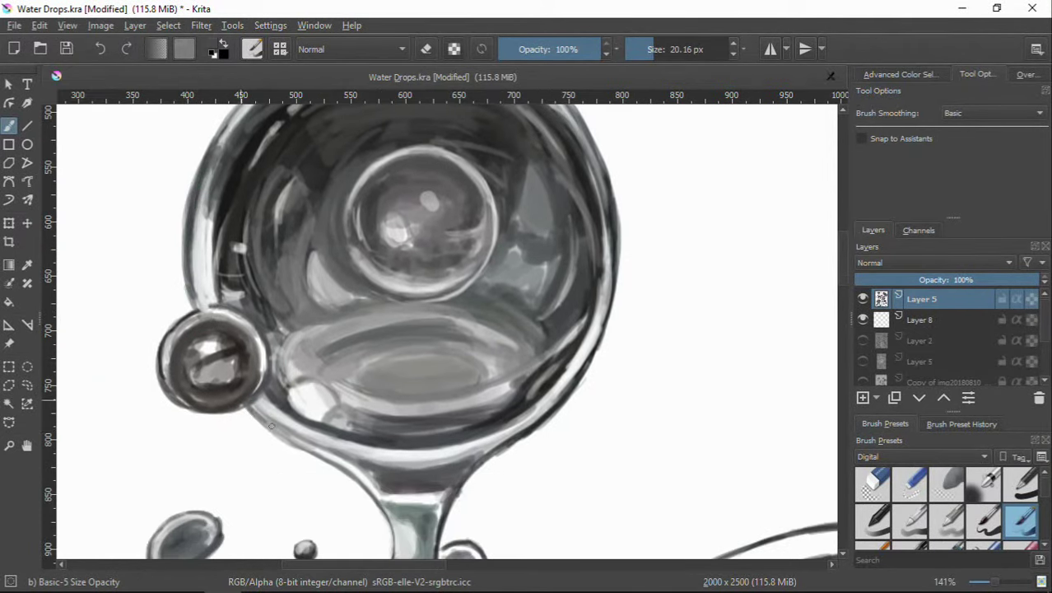
{"action": "left_click_drag", "start_coordinate": [248, 416], "coordinate": [161, 462]}
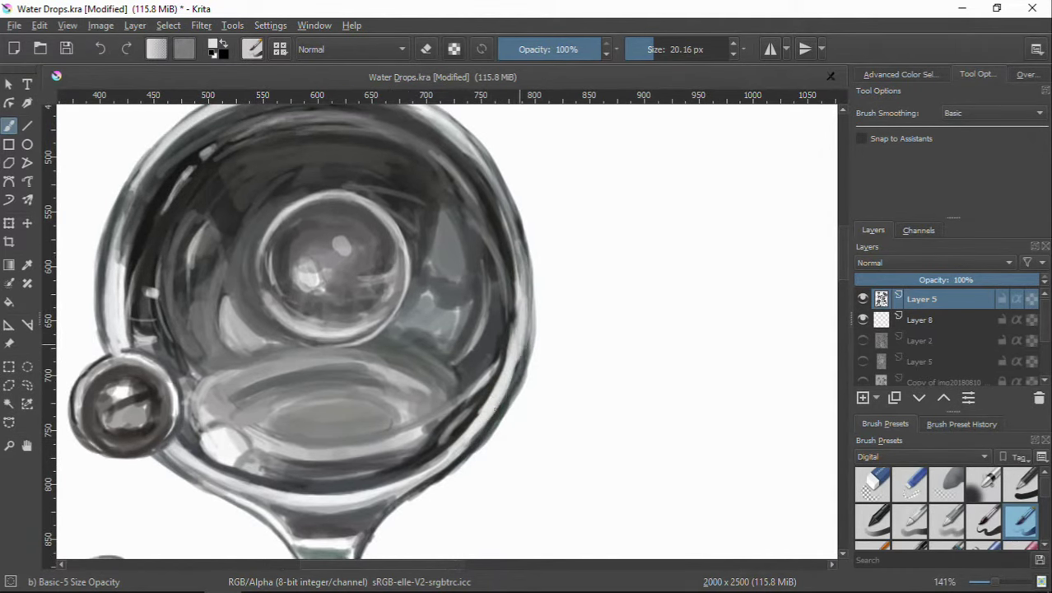
{"action": "left_click_drag", "start_coordinate": [494, 411], "coordinate": [446, 277]}
Step: Zoom and pan the view to centre on the girl's face and both eyes
{"action": "scroll", "coordinate": [651, 331], "scroll_direction": "down", "scroll_amount": 3}
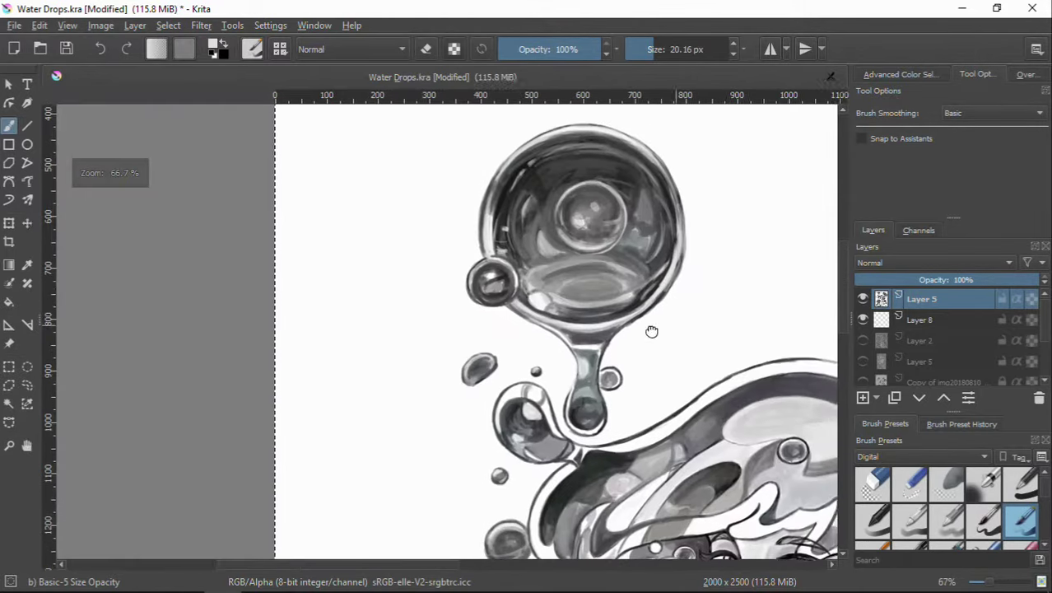
{"action": "left_click_drag", "start_coordinate": [651, 331], "coordinate": [549, 226]}
{"action": "scroll", "coordinate": [549, 225], "scroll_direction": "down", "scroll_amount": 3}
{"action": "scroll", "coordinate": [413, 330], "scroll_direction": "up", "scroll_amount": 5}
{"action": "scroll", "coordinate": [413, 330], "scroll_direction": "up", "scroll_amount": 3}
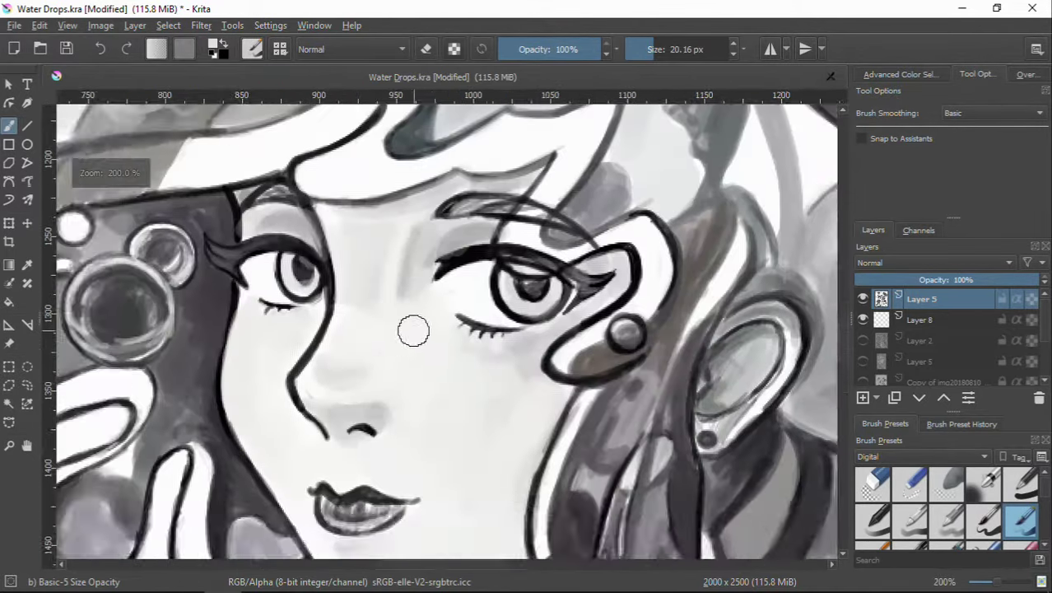
{"action": "scroll", "coordinate": [413, 330], "scroll_direction": "up", "scroll_amount": 2}
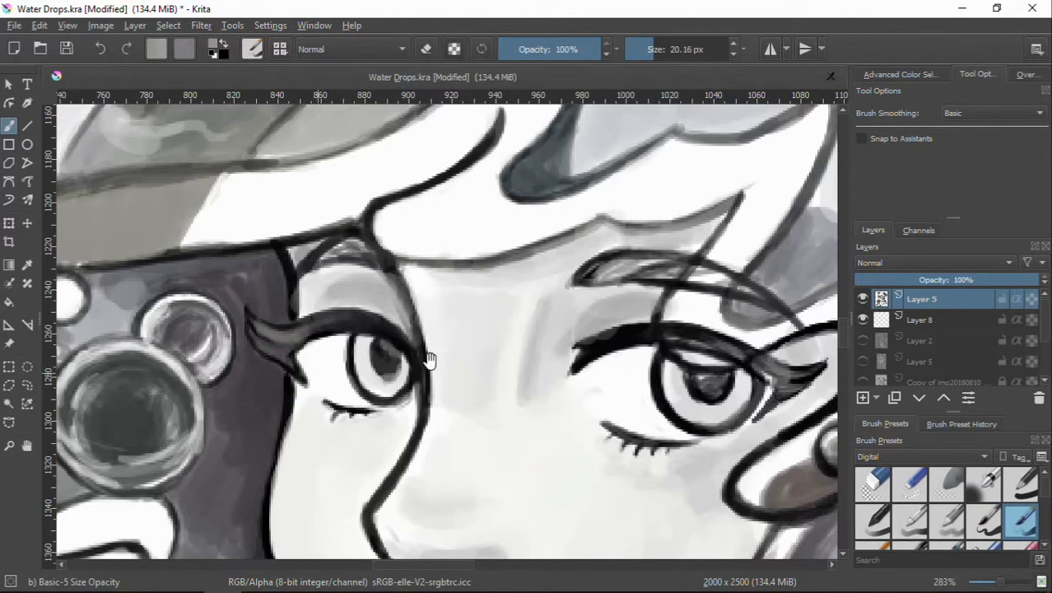
{"action": "left_click_drag", "start_coordinate": [767, 365], "coordinate": [562, 340]}
{"action": "left_click_drag", "start_coordinate": [380, 326], "coordinate": [438, 322]}
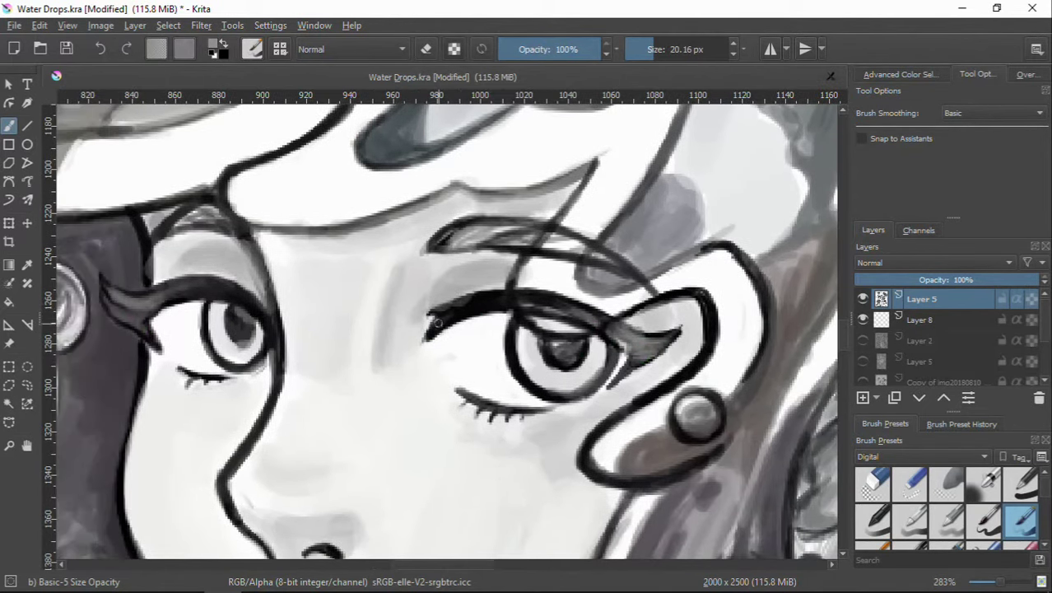
{"action": "scroll", "coordinate": [498, 321], "scroll_direction": "down", "scroll_amount": 3}
{"action": "scroll", "coordinate": [629, 358], "scroll_direction": "up", "scroll_amount": 3}
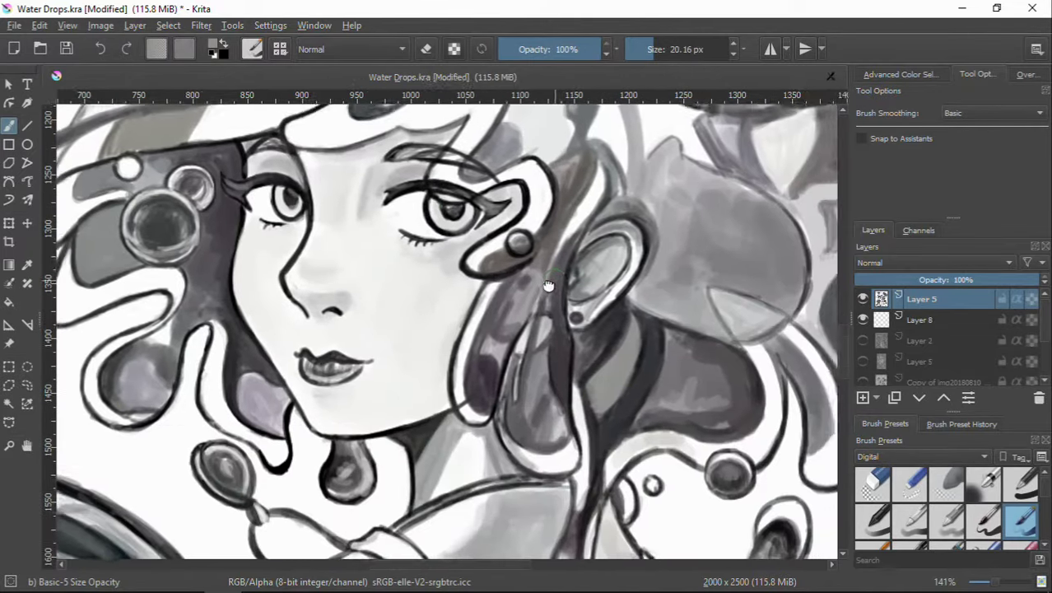
Step: Sample a light skin tone from near the ear and inspect the surrounding area
{"action": "left_click", "coordinate": [600, 362], "text": "ctrl"}
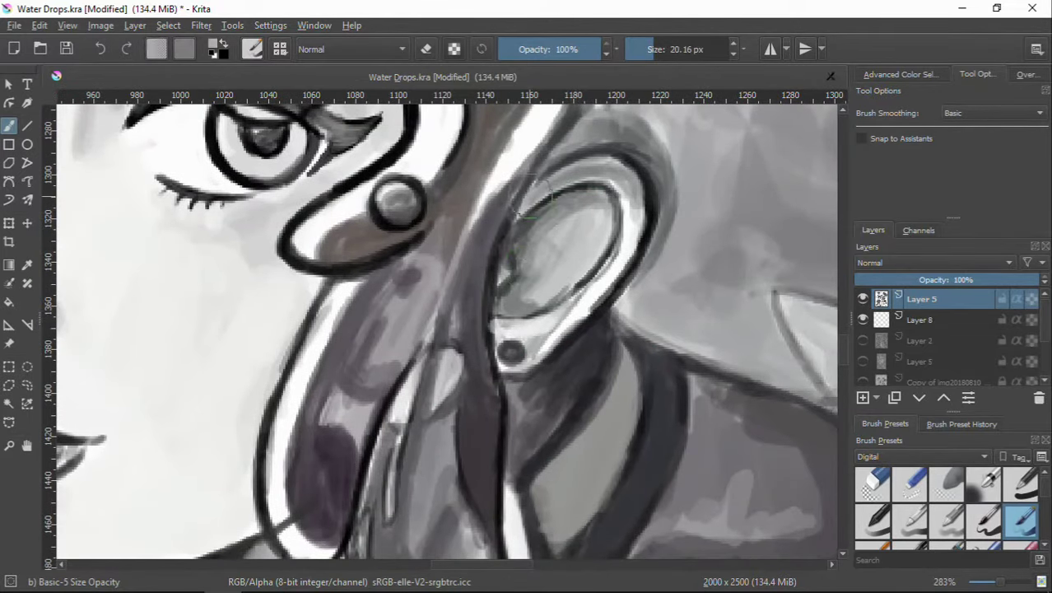
{"action": "left_click_drag", "start_coordinate": [595, 168], "coordinate": [608, 261]}
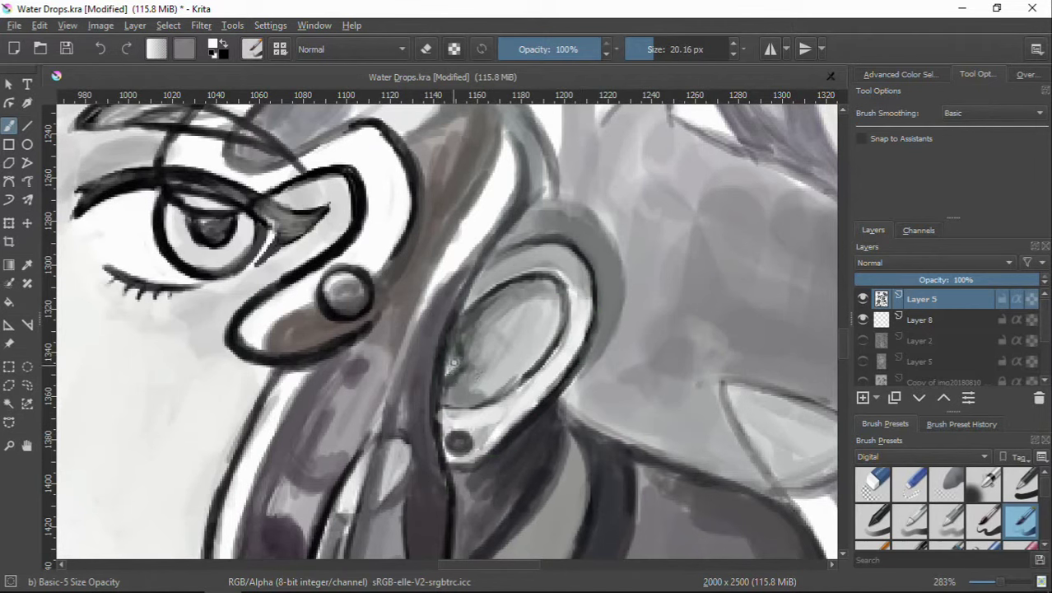
{"action": "left_click_drag", "start_coordinate": [454, 362], "coordinate": [502, 432]}
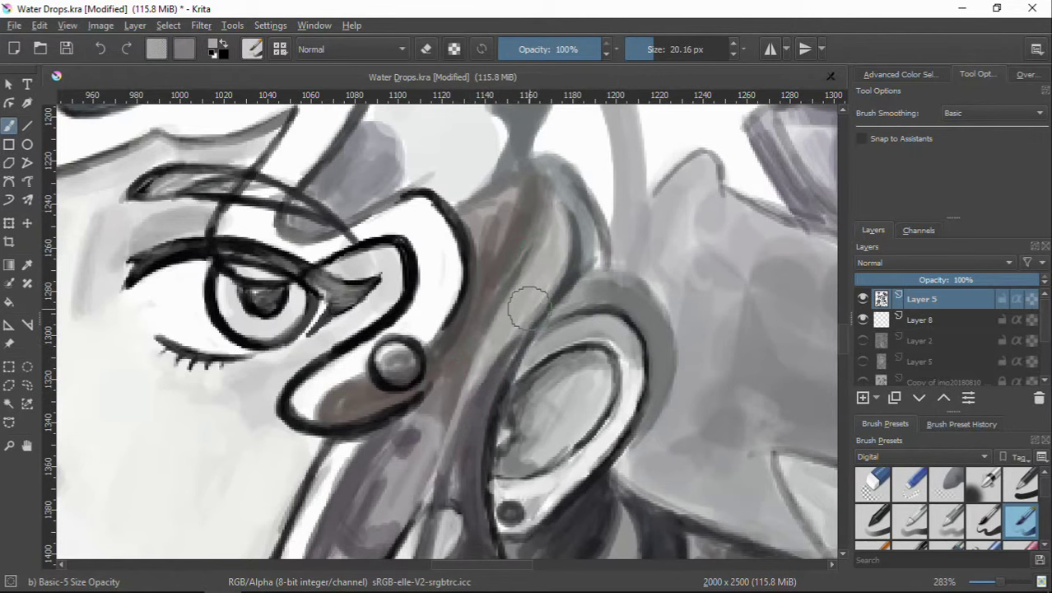
{"action": "scroll", "coordinate": [423, 304], "scroll_direction": "down", "scroll_amount": 3}
{"action": "scroll", "coordinate": [597, 352], "scroll_direction": "up", "scroll_amount": 3}
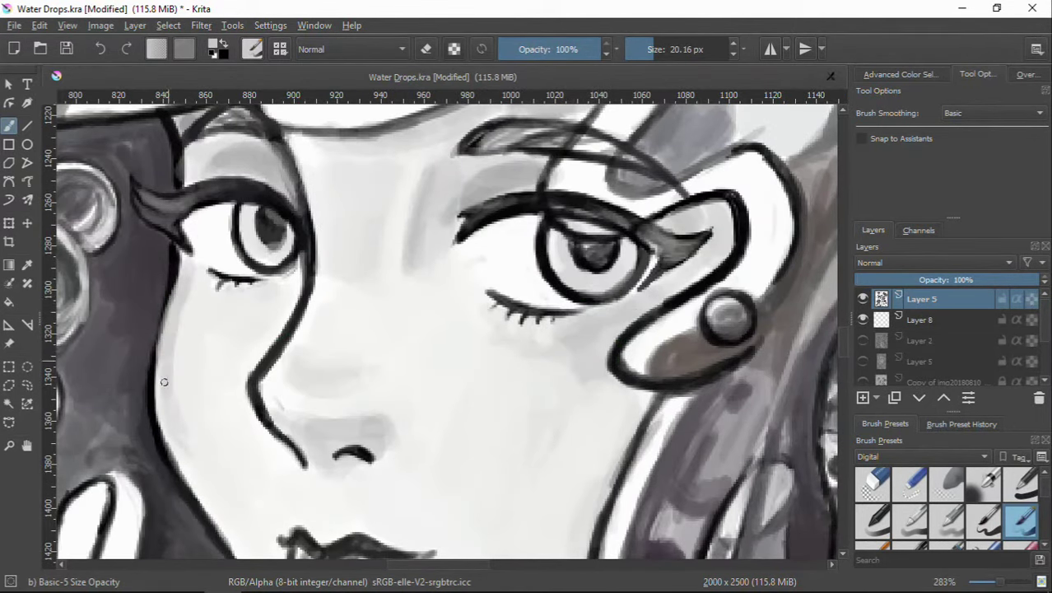
Step: Lighten and smooth the cheek shading left of the nose, then frame the right eye
{"action": "left_click_drag", "start_coordinate": [164, 382], "coordinate": [225, 382]}
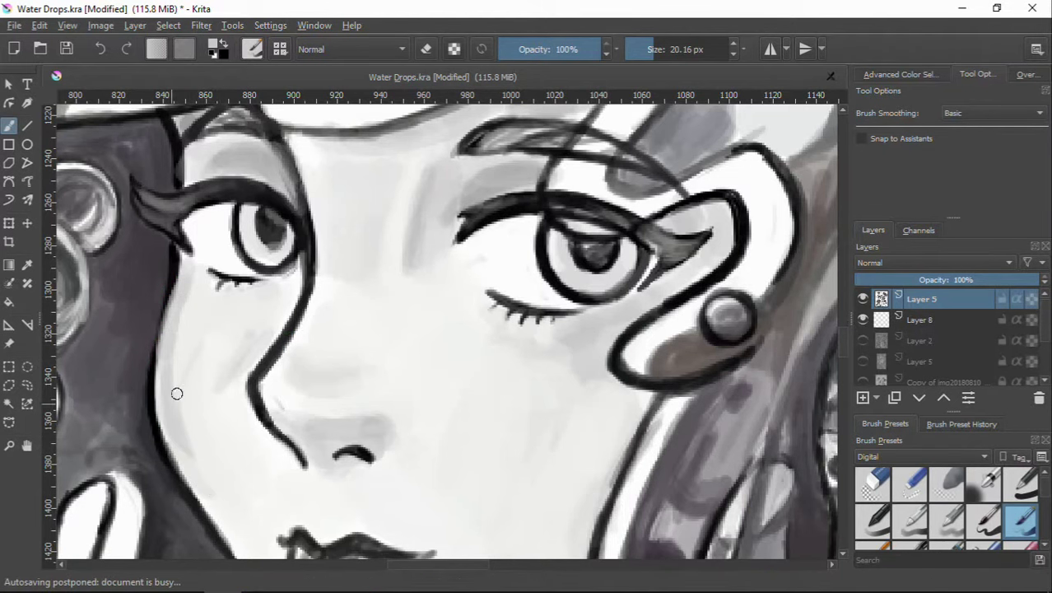
{"action": "left_click_drag", "start_coordinate": [277, 297], "coordinate": [283, 284]}
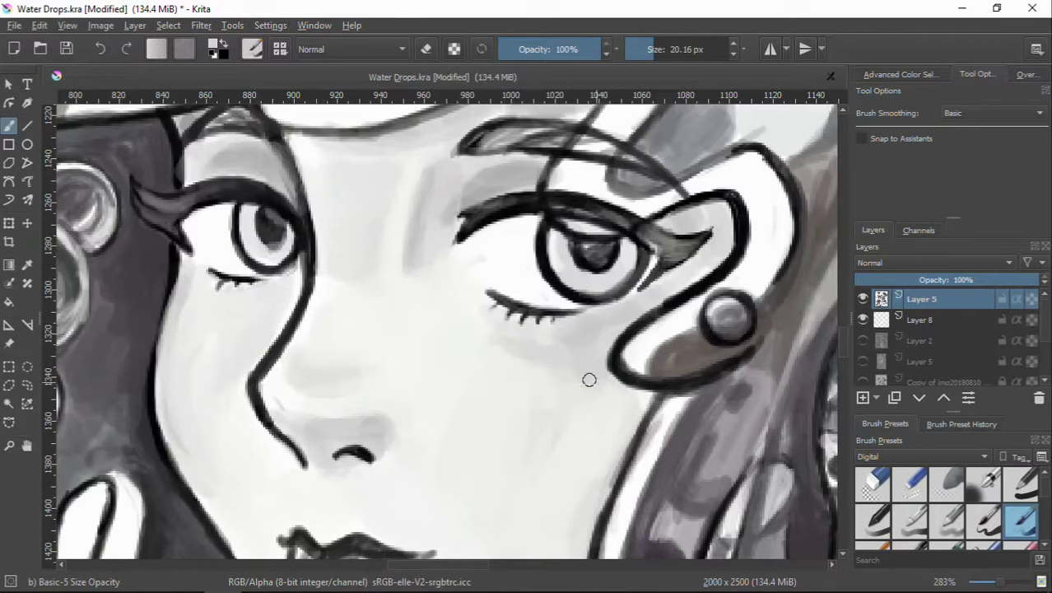
{"action": "left_click_drag", "start_coordinate": [614, 420], "coordinate": [548, 375]}
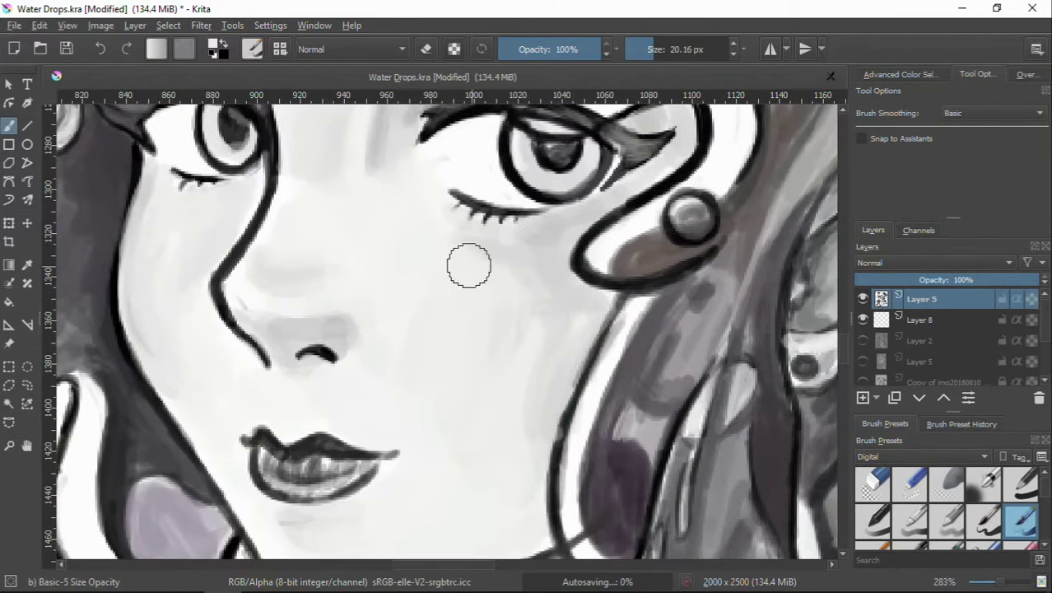
{"action": "left_click_drag", "start_coordinate": [624, 337], "coordinate": [553, 259]}
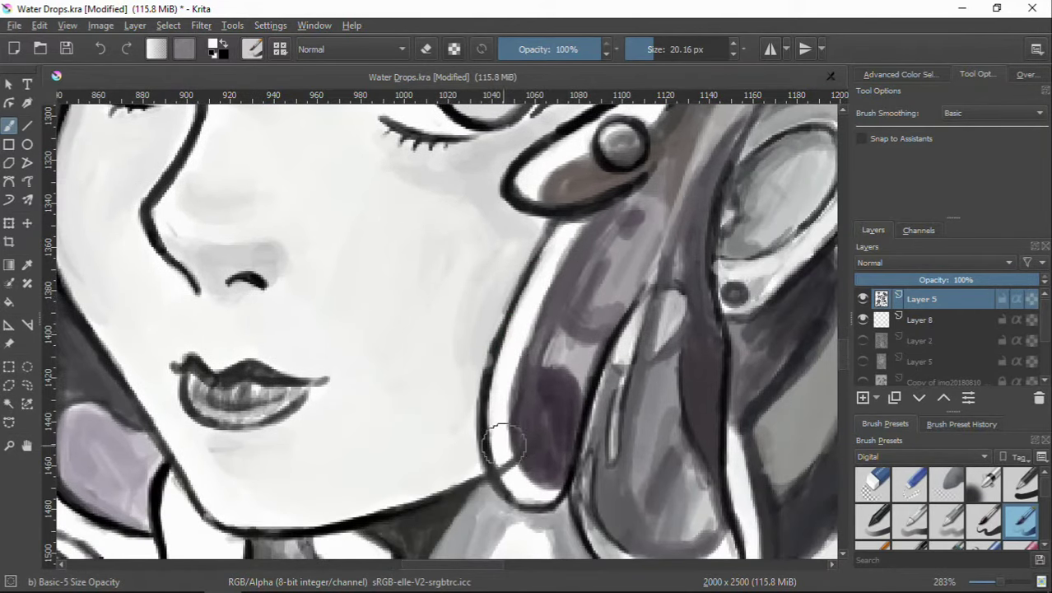
{"action": "left_click_drag", "start_coordinate": [654, 212], "coordinate": [609, 306]}
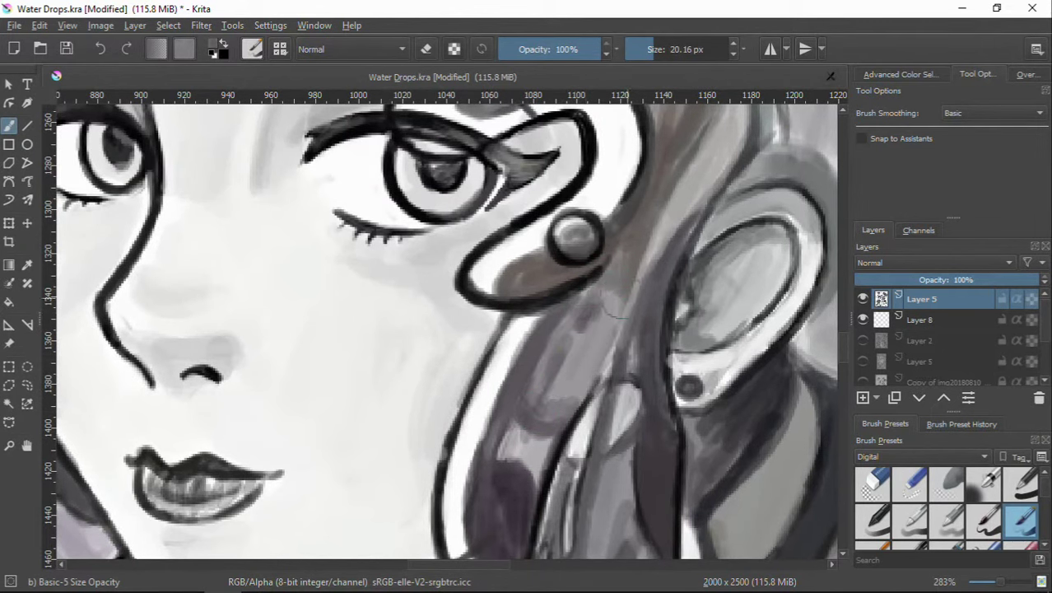
{"action": "left_click_drag", "start_coordinate": [613, 312], "coordinate": [577, 246]}
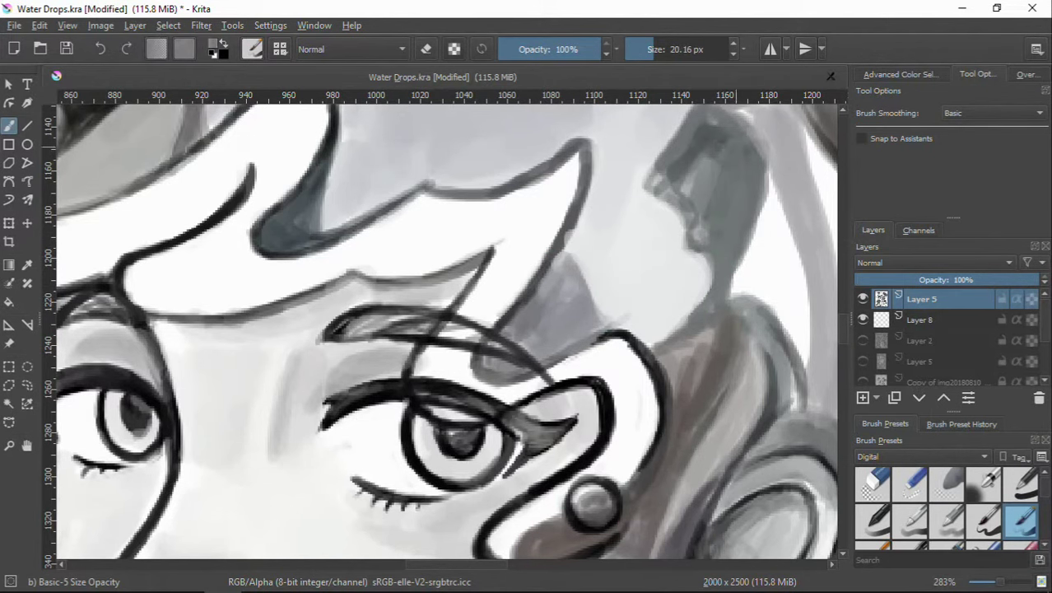
{"action": "left_click_drag", "start_coordinate": [433, 428], "coordinate": [600, 279]}
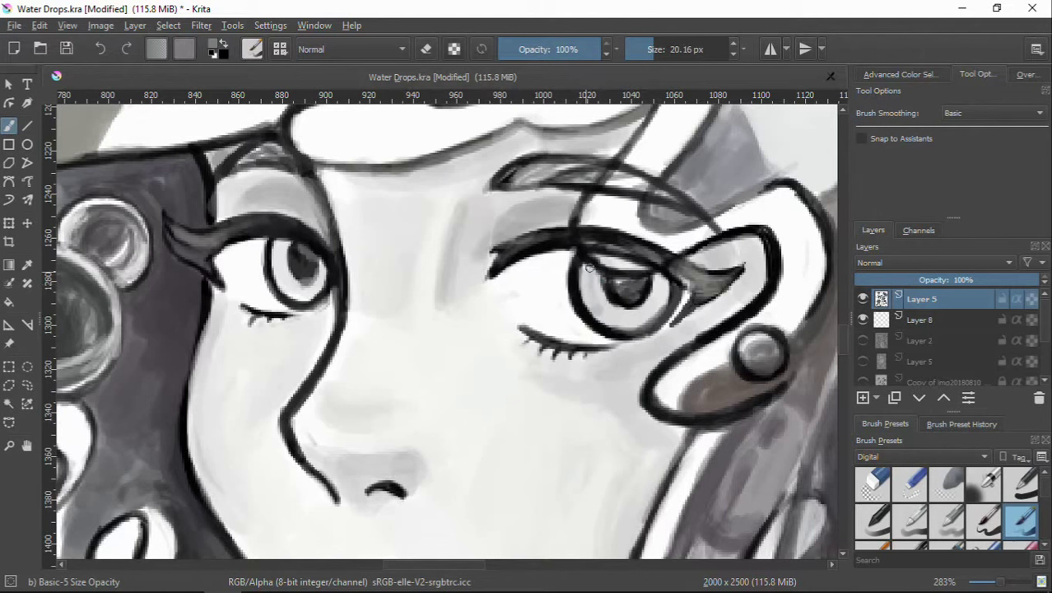
Step: Shade both irises with grey and pick a darker grey from the iris
{"action": "left_click_drag", "start_coordinate": [660, 301], "coordinate": [646, 317]}
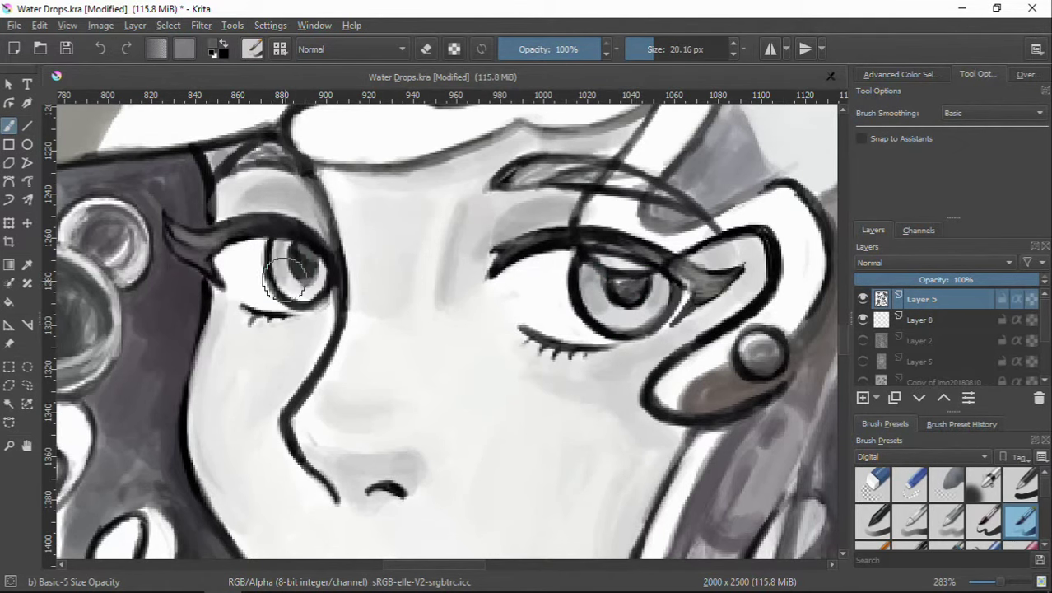
{"action": "left_click_drag", "start_coordinate": [284, 279], "coordinate": [289, 247]}
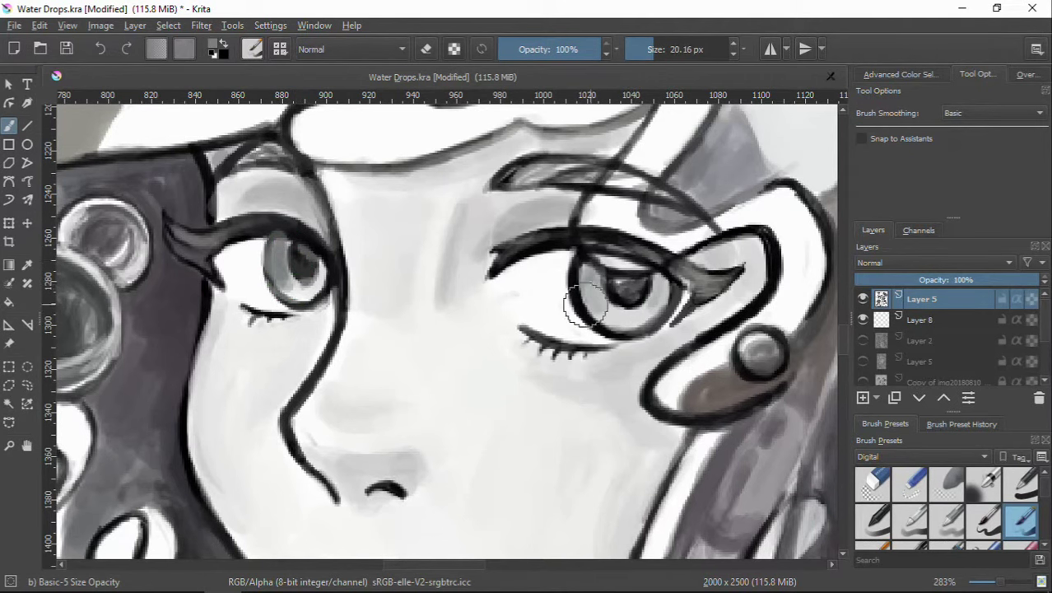
{"action": "left_click", "coordinate": [673, 321], "text": "ctrl"}
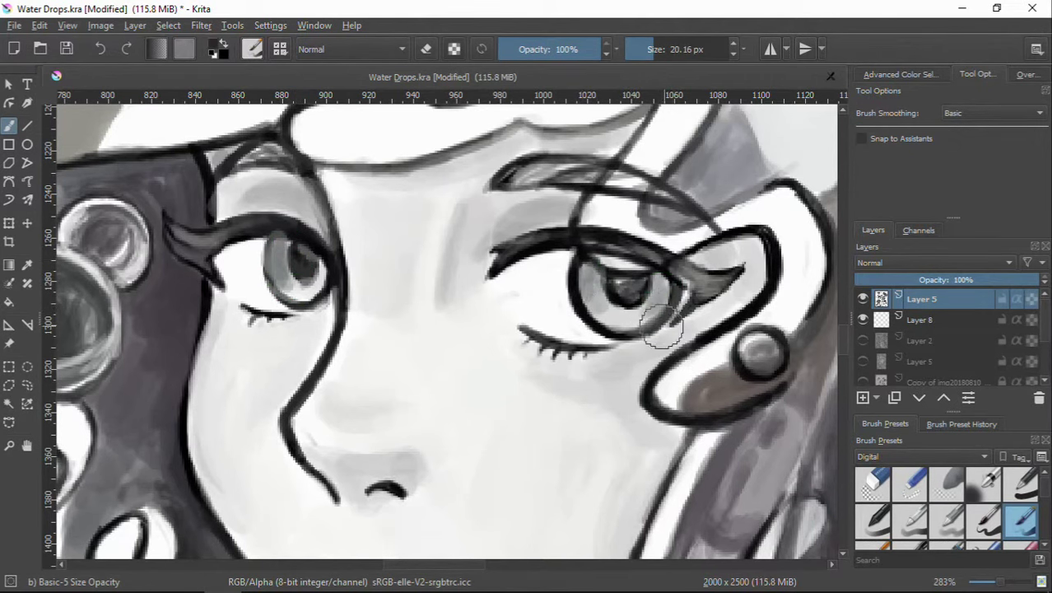
{"action": "scroll", "coordinate": [654, 329], "scroll_direction": "down", "scroll_amount": 3}
{"action": "mouse_move", "coordinate": [655, 329]}
{"action": "left_mouse_down"}
{"action": "mouse_move", "coordinate": [587, 247]}
{"action": "mouse_move", "coordinate": [615, 309]}
{"action": "left_mouse_up"}
{"action": "scroll", "coordinate": [587, 277], "scroll_direction": "up", "scroll_amount": 3}
{"action": "scroll", "coordinate": [615, 308], "scroll_direction": "down", "scroll_amount": 4}
{"action": "scroll", "coordinate": [582, 223], "scroll_direction": "down", "scroll_amount": 2}
Step: Show the colour wheel, add a new layer and set the brush to Addition blending
{"action": "scroll", "coordinate": [582, 223], "scroll_direction": "down", "scroll_amount": 1}
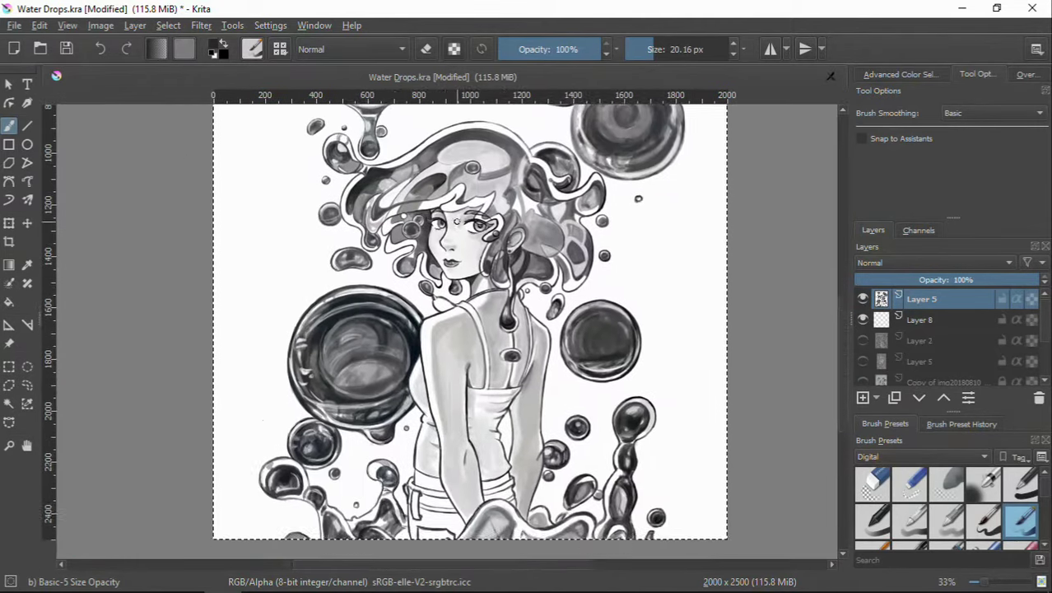
{"action": "scroll", "coordinate": [454, 293], "scroll_direction": "up", "scroll_amount": 2}
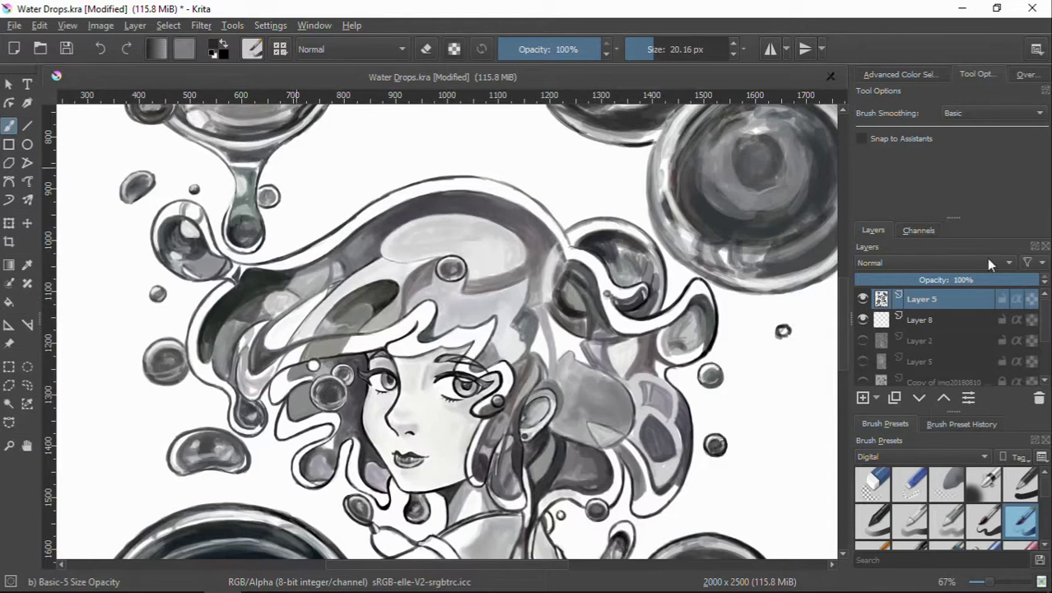
{"action": "left_click", "coordinate": [900, 74]}
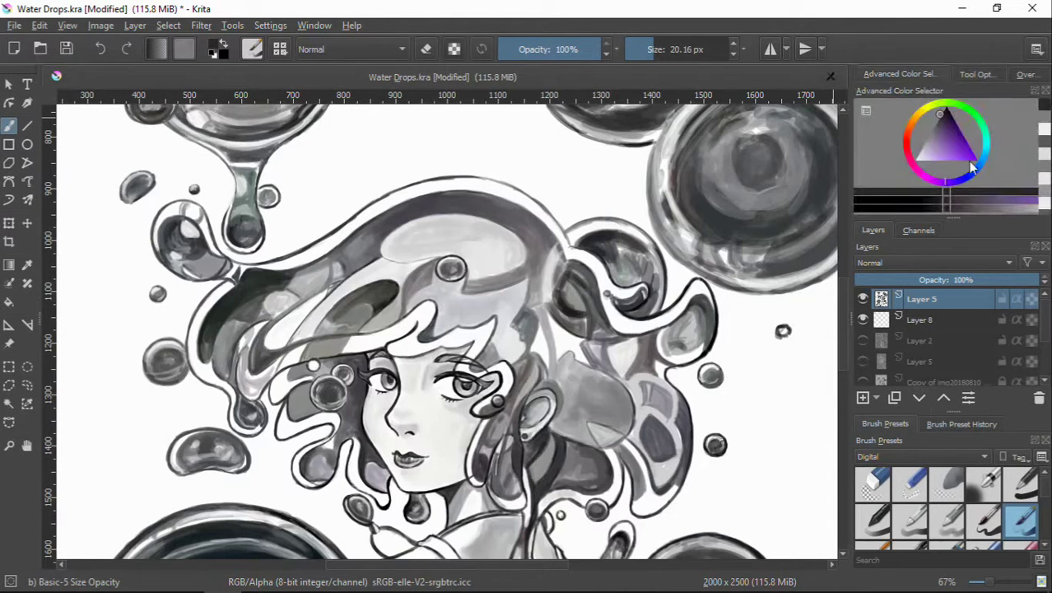
{"action": "left_click", "coordinate": [863, 398]}
{"action": "key", "text": "minus"}
{"action": "key", "text": "minus"}
{"action": "key", "text": "plus"}
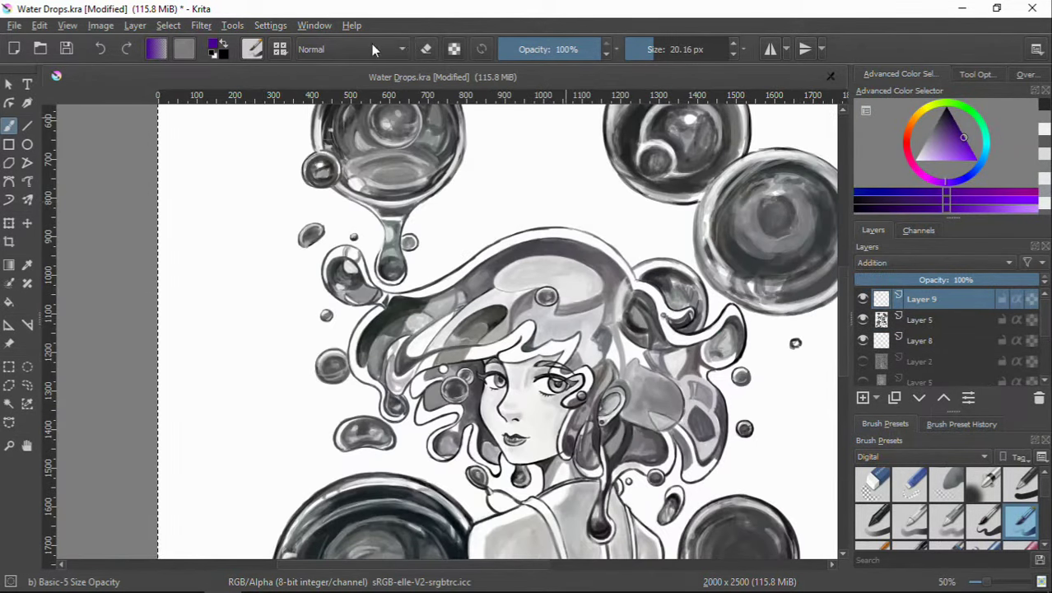
{"action": "left_click", "coordinate": [373, 50]}
{"action": "left_click", "coordinate": [349, 51]}
{"action": "key", "text": "l"}
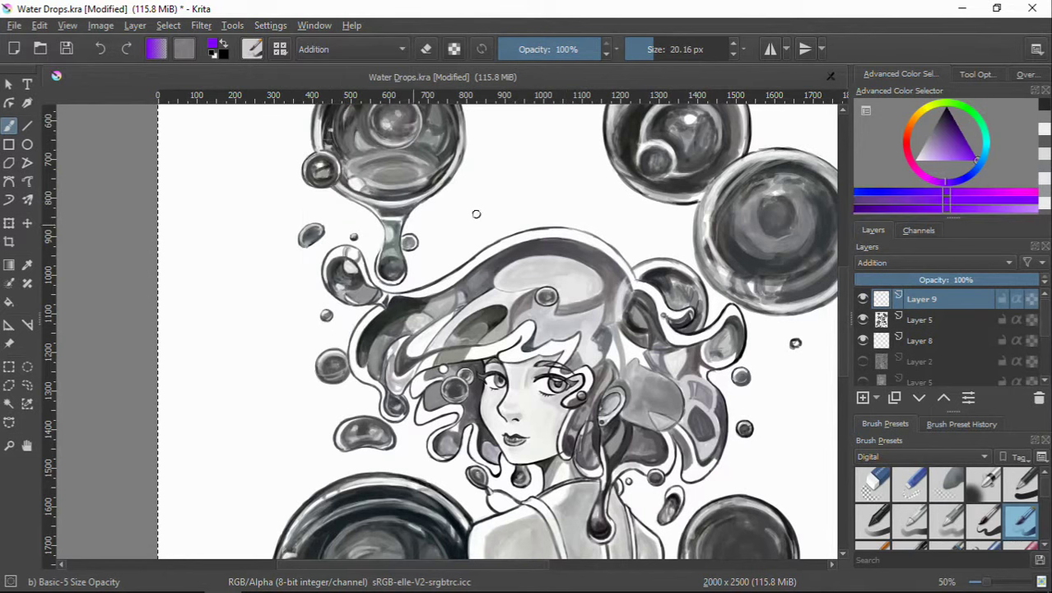
Step: Glaze additive blue over the left bubble, drips and hair, undoing the stroke across the hair top
{"action": "left_click_drag", "start_coordinate": [329, 264], "coordinate": [356, 310]}
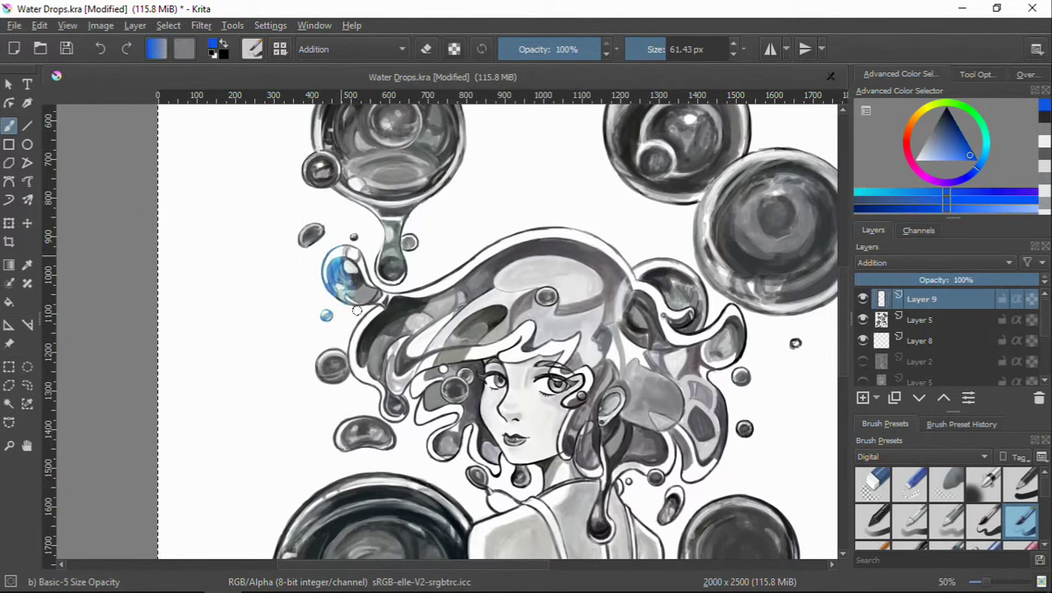
{"action": "left_click_drag", "start_coordinate": [334, 264], "coordinate": [362, 346]}
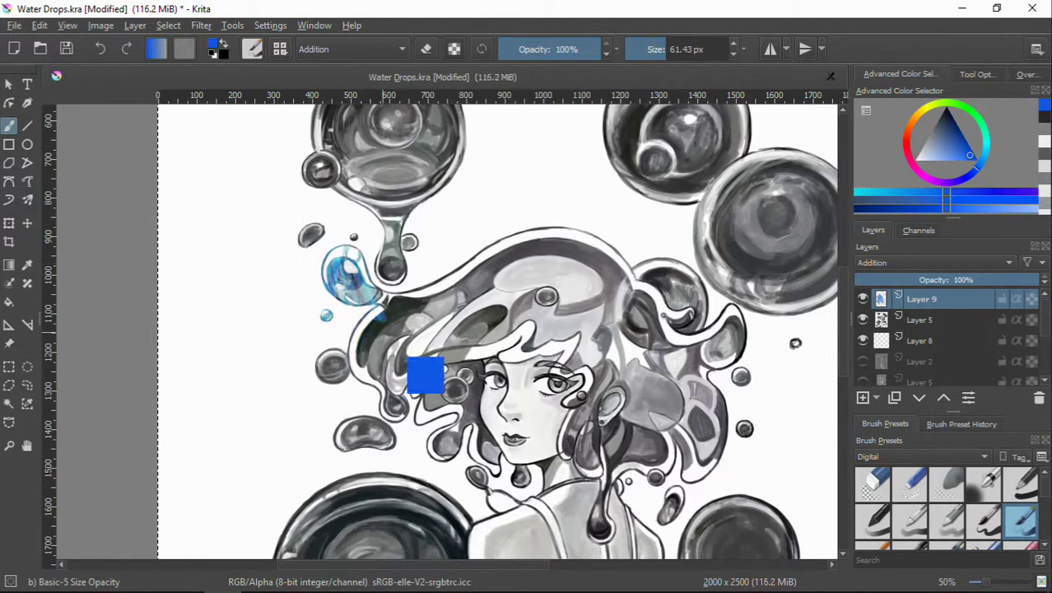
{"action": "key", "text": "bracketright"}
{"action": "key", "text": "bracketright"}
{"action": "key", "text": "bracketright"}
{"action": "mouse_move", "coordinate": [345, 247]}
{"action": "left_mouse_down"}
{"action": "mouse_move", "coordinate": [360, 387]}
{"action": "mouse_move", "coordinate": [456, 428]}
{"action": "left_mouse_up"}
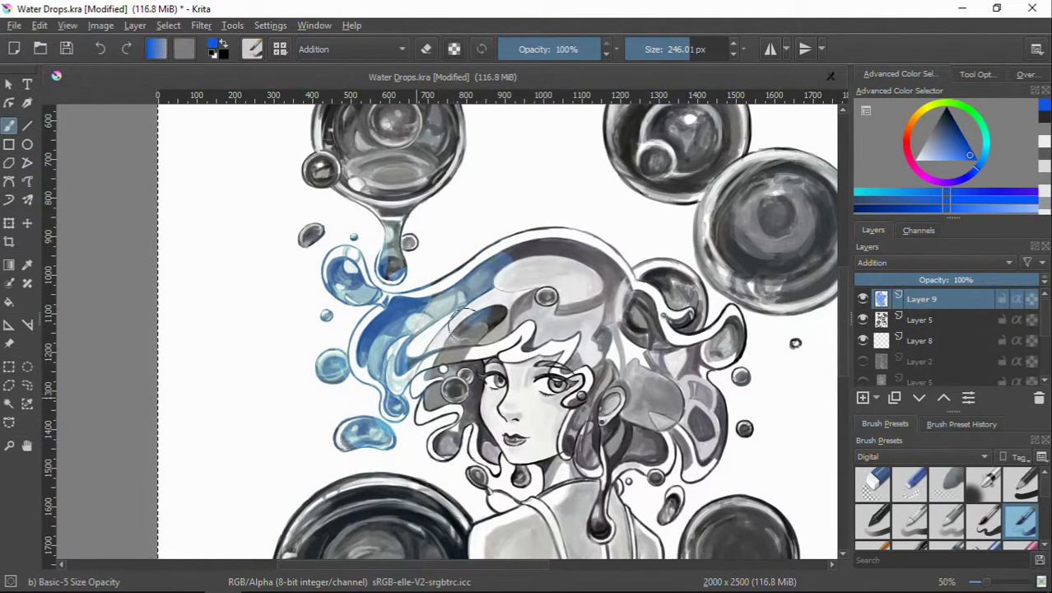
{"action": "mouse_move", "coordinate": [535, 329]}
{"action": "left_mouse_down"}
{"action": "mouse_move", "coordinate": [599, 525]}
{"action": "mouse_move", "coordinate": [593, 264]}
{"action": "left_mouse_up"}
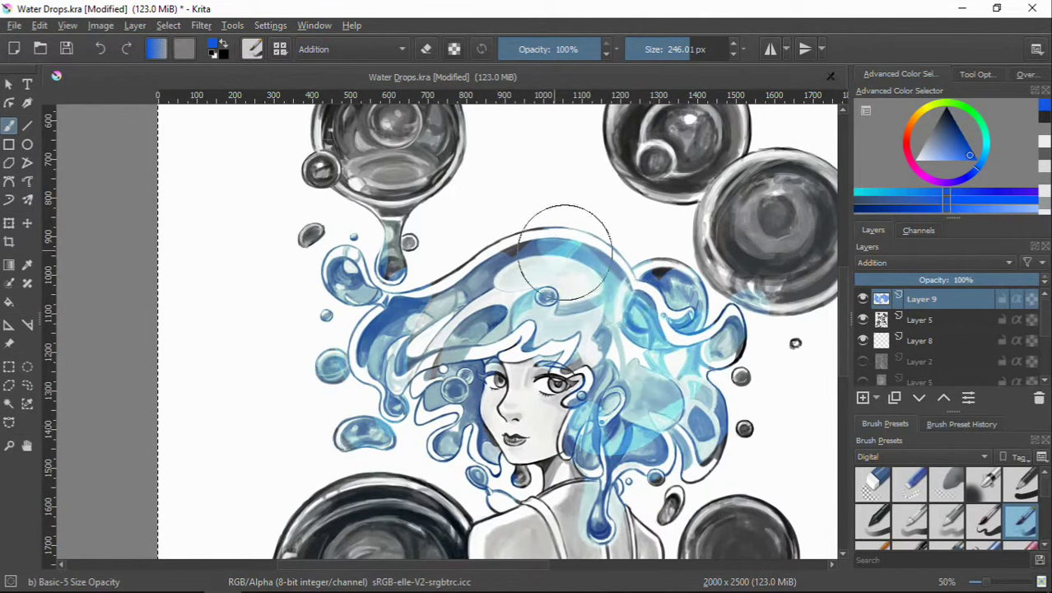
{"action": "mouse_move", "coordinate": [716, 346]}
{"action": "left_mouse_down"}
{"action": "mouse_move", "coordinate": [609, 518]}
{"action": "mouse_move", "coordinate": [725, 313]}
{"action": "left_mouse_up"}
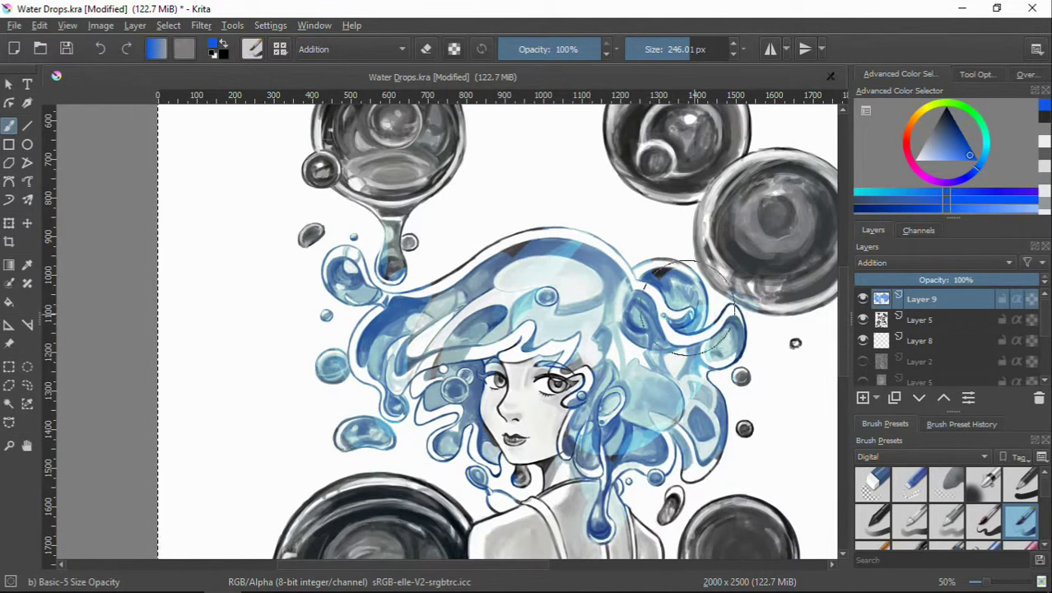
{"action": "left_click_drag", "start_coordinate": [626, 247], "coordinate": [586, 242]}
{"action": "key", "text": "ctrl+z"}
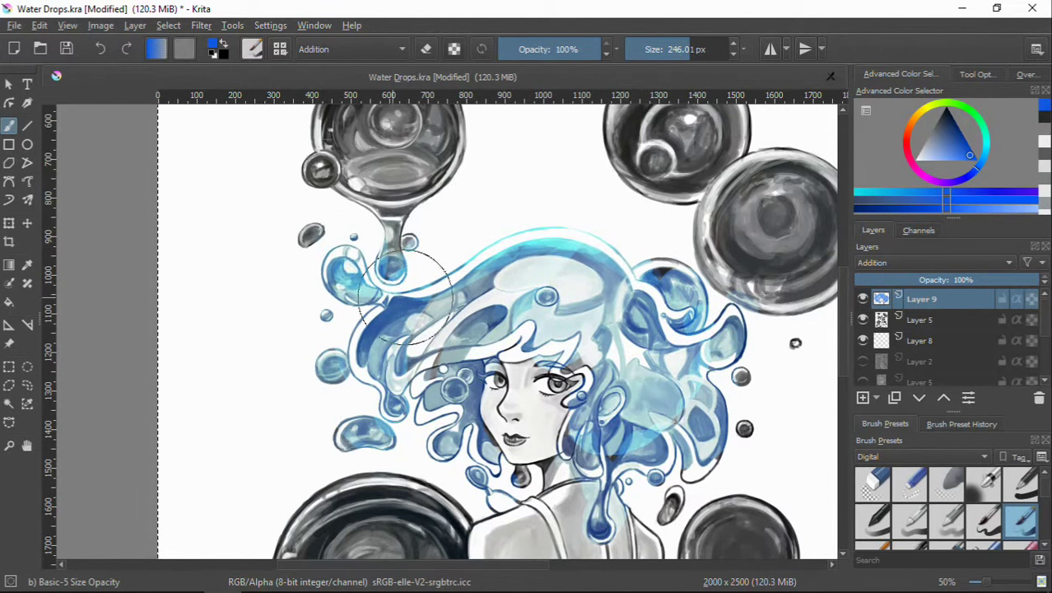
{"action": "left_click_drag", "start_coordinate": [623, 246], "coordinate": [581, 202]}
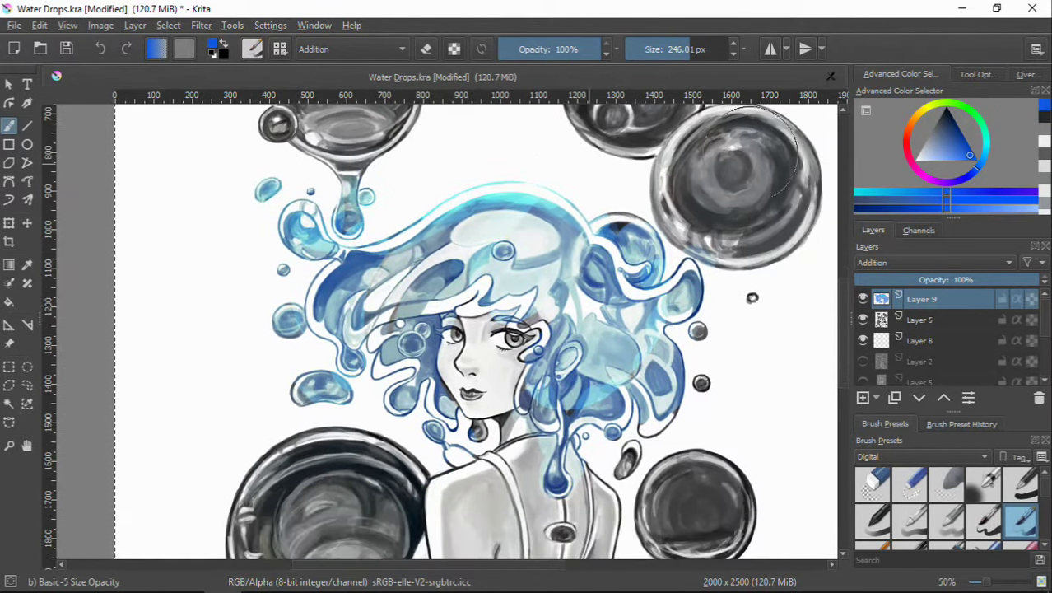
{"action": "left_click", "coordinate": [373, 51]}
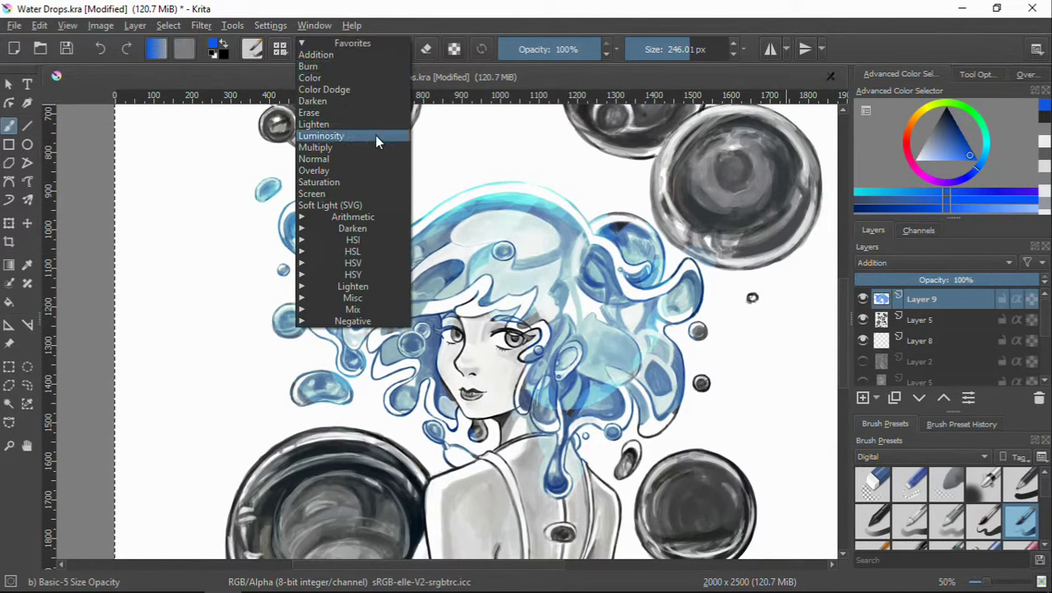
Step: Pick a darker blue and brighten the face with additive bluish paint
{"action": "left_click", "coordinate": [374, 157]}
{"action": "left_click_drag", "start_coordinate": [961, 133], "coordinate": [944, 148]}
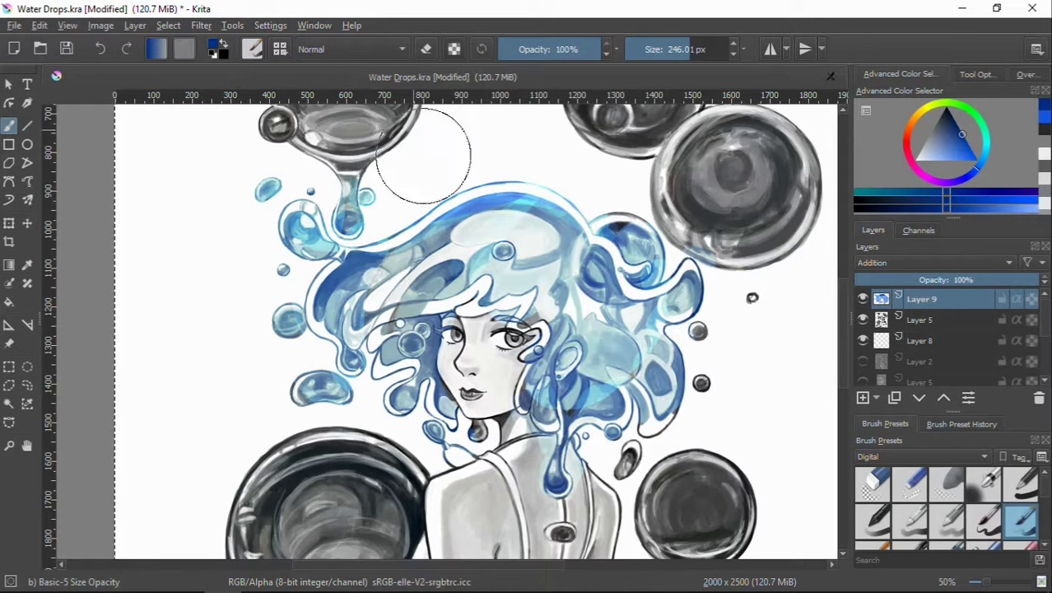
{"action": "left_click", "coordinate": [375, 51]}
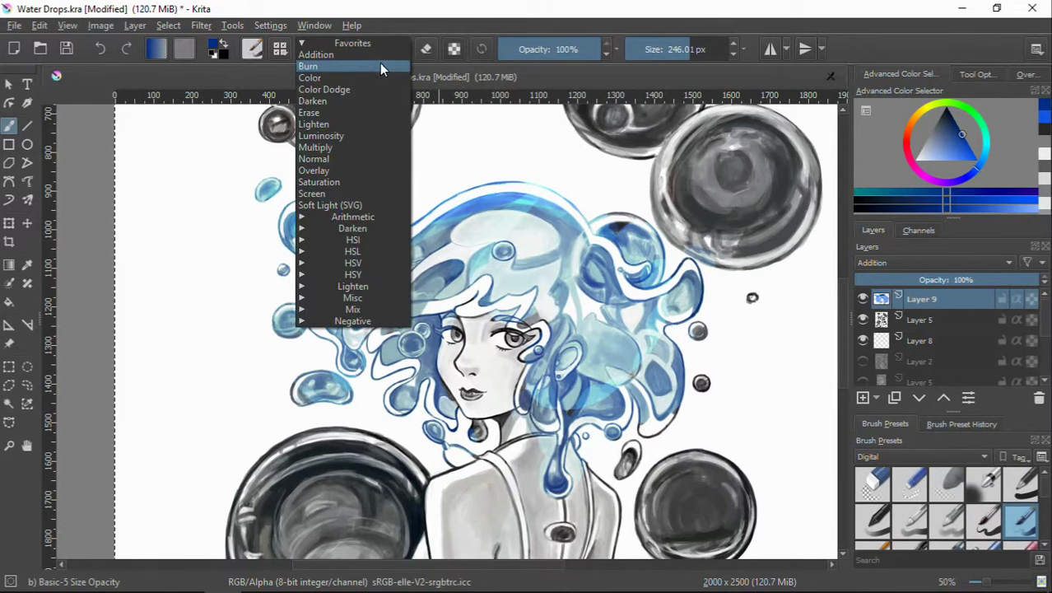
{"action": "left_click", "coordinate": [379, 63]}
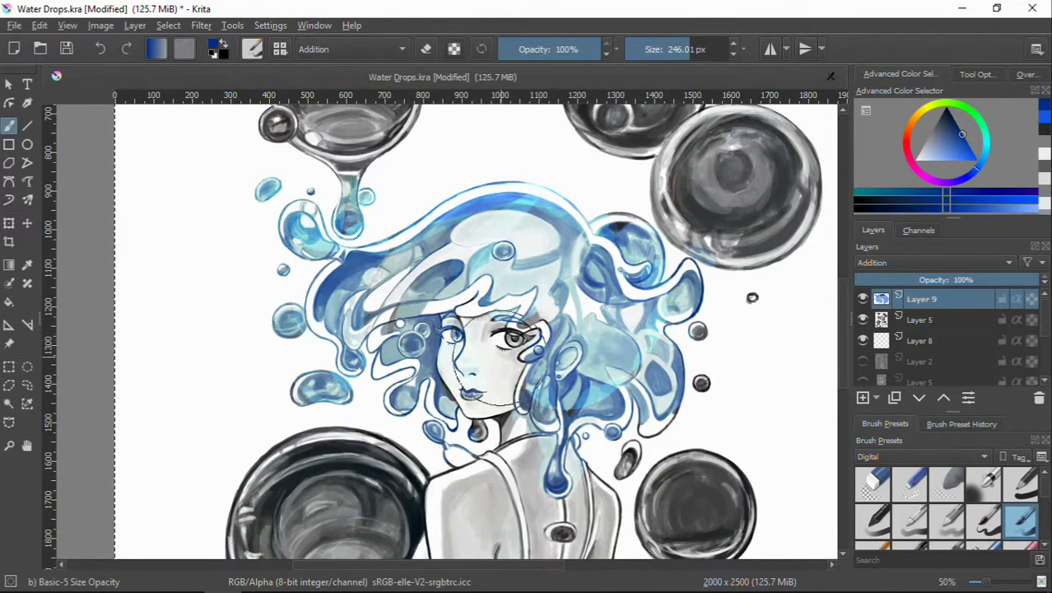
{"action": "left_click_drag", "start_coordinate": [486, 350], "coordinate": [502, 346]}
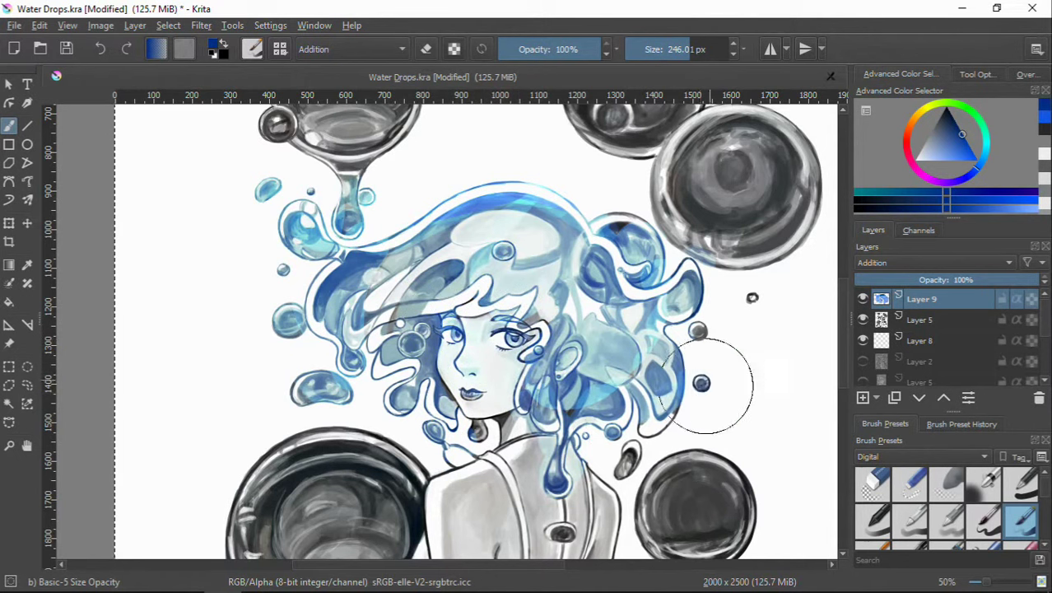
Step: Choose a new blue in Normal blend mode with the brush enlarged to about 349 px
{"action": "mouse_move", "coordinate": [617, 387]}
{"action": "left_mouse_down"}
{"action": "mouse_move", "coordinate": [634, 244]}
{"action": "mouse_move", "coordinate": [650, 422]}
{"action": "left_mouse_up"}
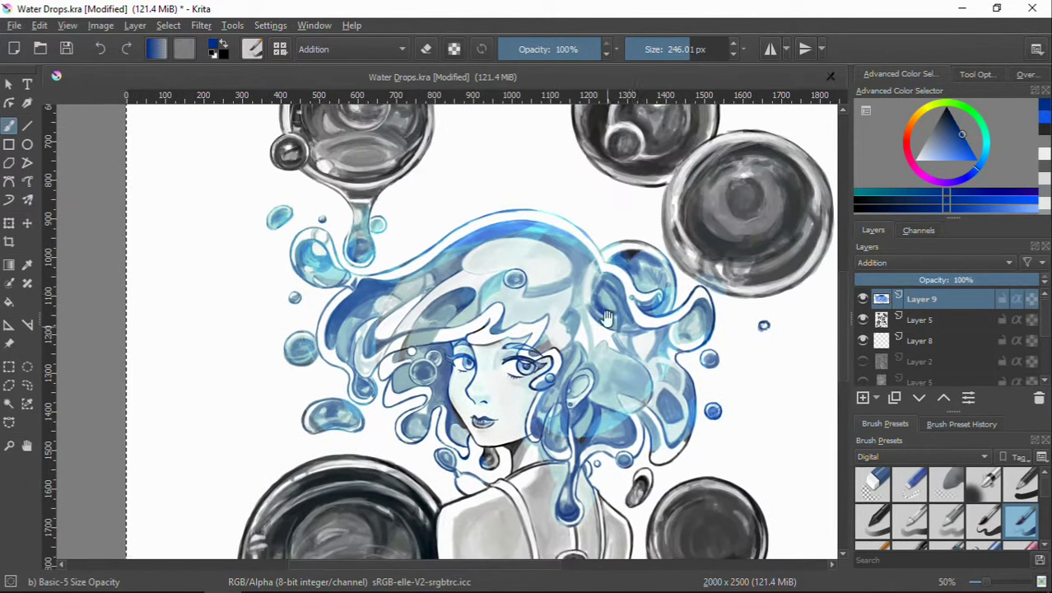
{"action": "left_click", "coordinate": [355, 304], "text": "ctrl"}
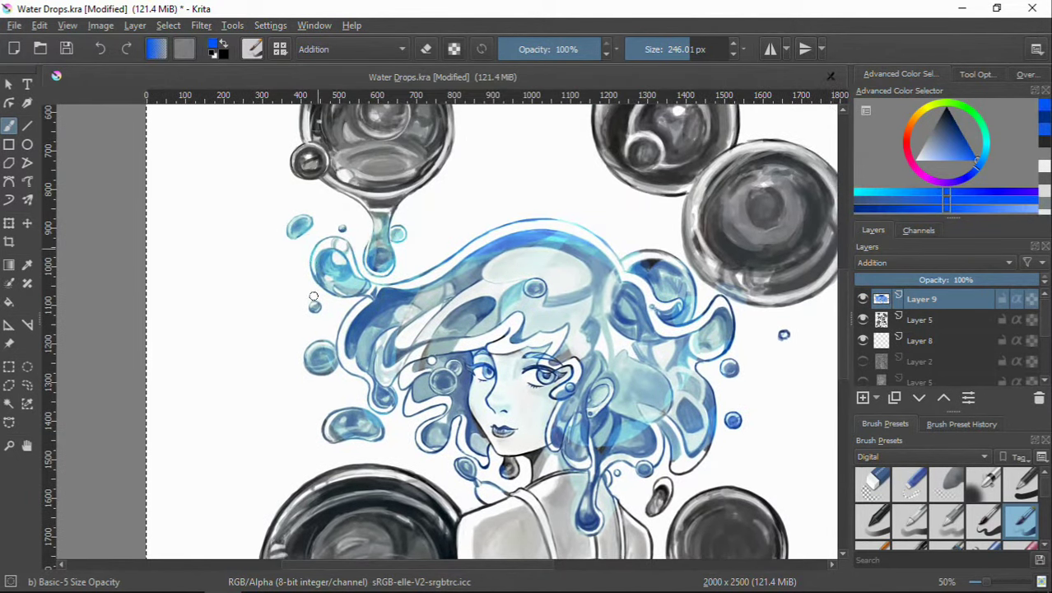
{"action": "mouse_move", "coordinate": [401, 433]}
{"action": "left_mouse_down"}
{"action": "mouse_move", "coordinate": [348, 383]}
{"action": "mouse_move", "coordinate": [394, 341]}
{"action": "left_mouse_up"}
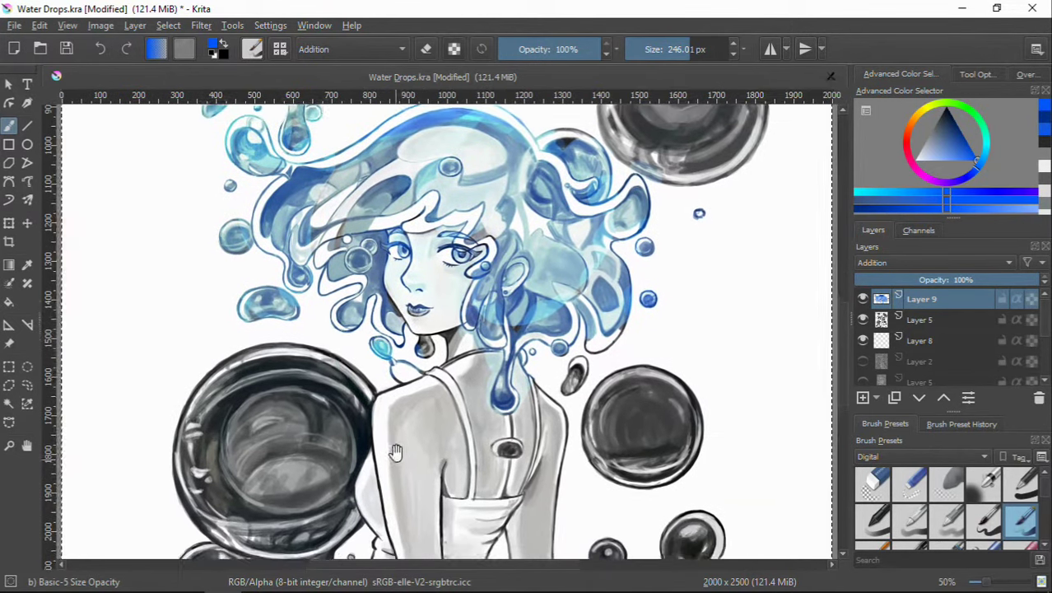
{"action": "left_click_drag", "start_coordinate": [437, 411], "coordinate": [421, 461]}
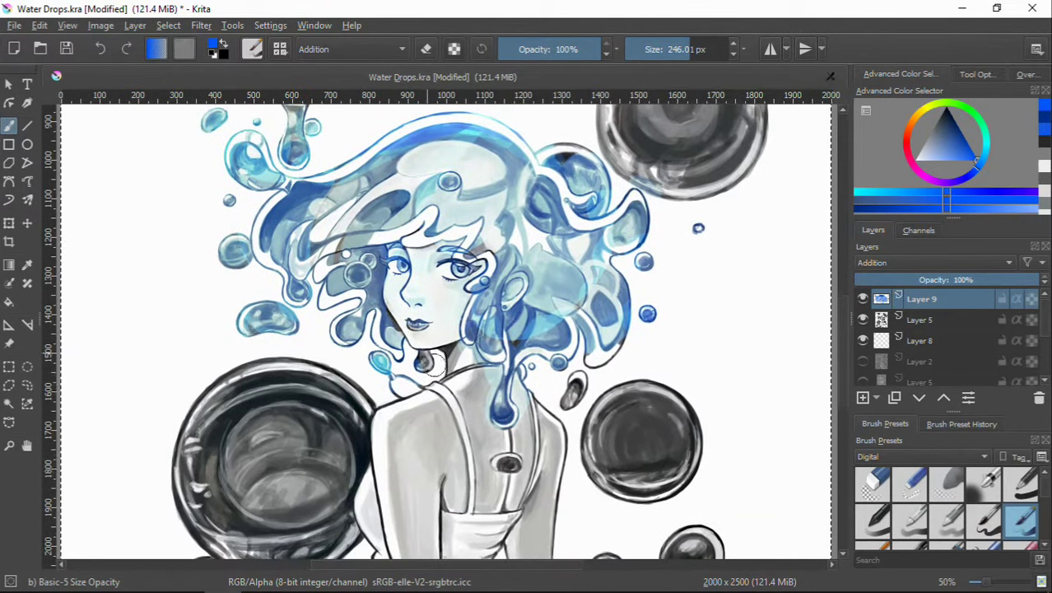
{"action": "left_click", "coordinate": [967, 144]}
{"action": "left_click", "coordinate": [354, 48]}
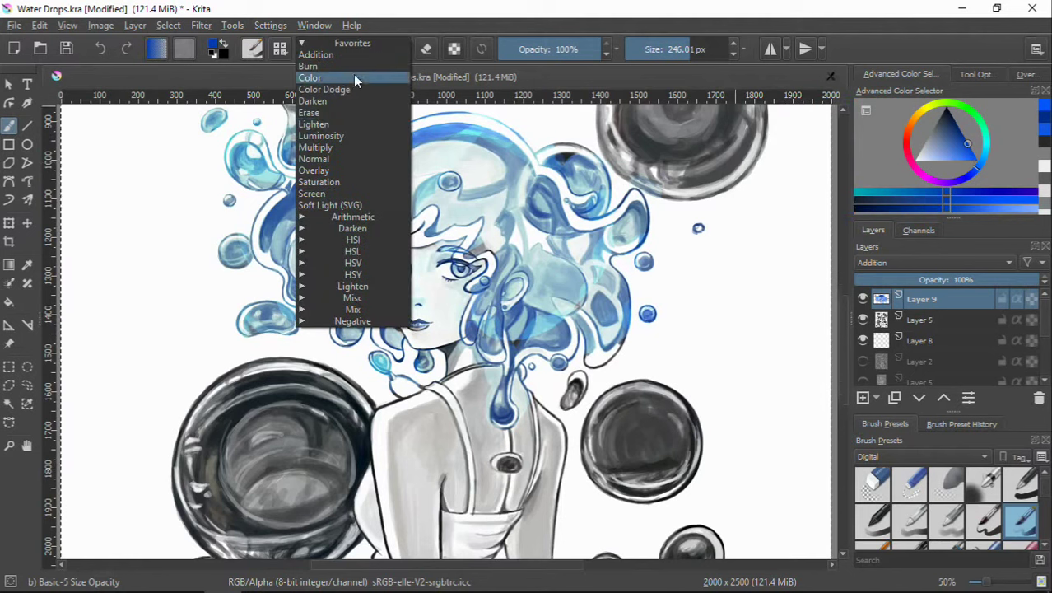
{"action": "left_click", "coordinate": [346, 147]}
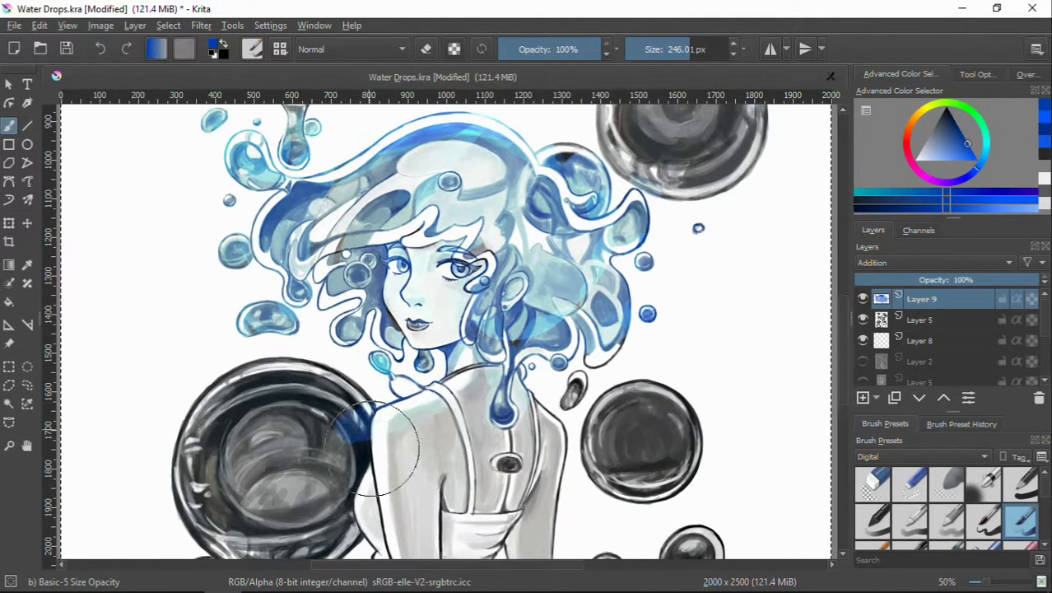
{"action": "left_click_drag", "start_coordinate": [415, 396], "coordinate": [444, 395]}
Step: Shade the girl's back and lower arm with light blue
{"action": "mouse_move", "coordinate": [516, 426]}
{"action": "left_mouse_down"}
{"action": "mouse_move", "coordinate": [506, 339]}
{"action": "mouse_move", "coordinate": [543, 395]}
{"action": "left_mouse_up"}
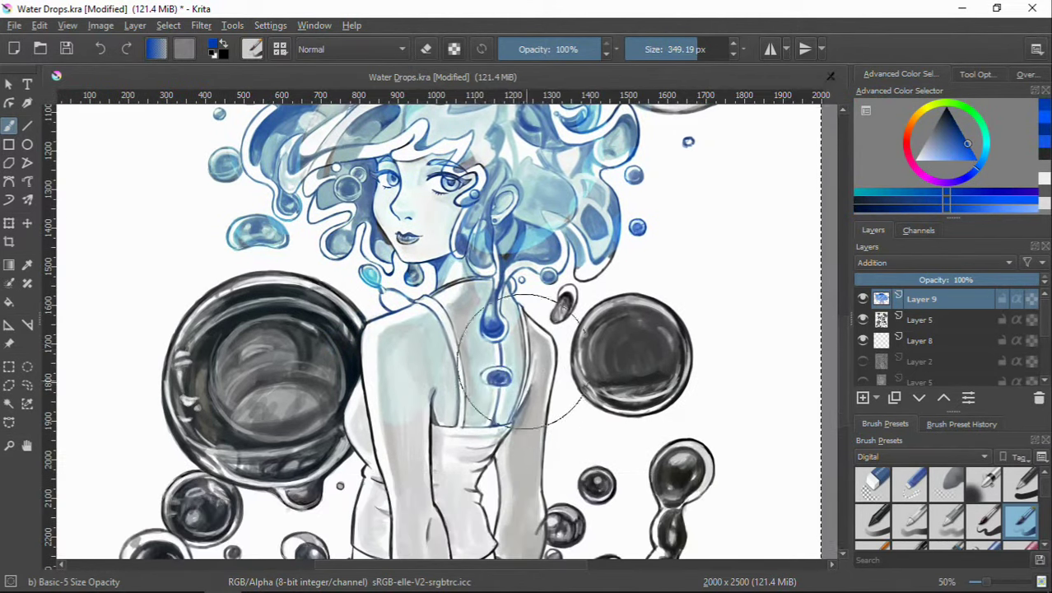
{"action": "left_click_drag", "start_coordinate": [477, 329], "coordinate": [535, 428]}
{"action": "left_click_drag", "start_coordinate": [461, 312], "coordinate": [403, 354]}
{"action": "mouse_move", "coordinate": [513, 503]}
{"action": "left_mouse_down"}
{"action": "mouse_move", "coordinate": [513, 401]}
{"action": "mouse_move", "coordinate": [518, 494]}
{"action": "mouse_move", "coordinate": [460, 461]}
{"action": "left_mouse_up"}
{"action": "left_click_drag", "start_coordinate": [395, 231], "coordinate": [395, 395]}
{"action": "left_click_drag", "start_coordinate": [411, 313], "coordinate": [418, 463]}
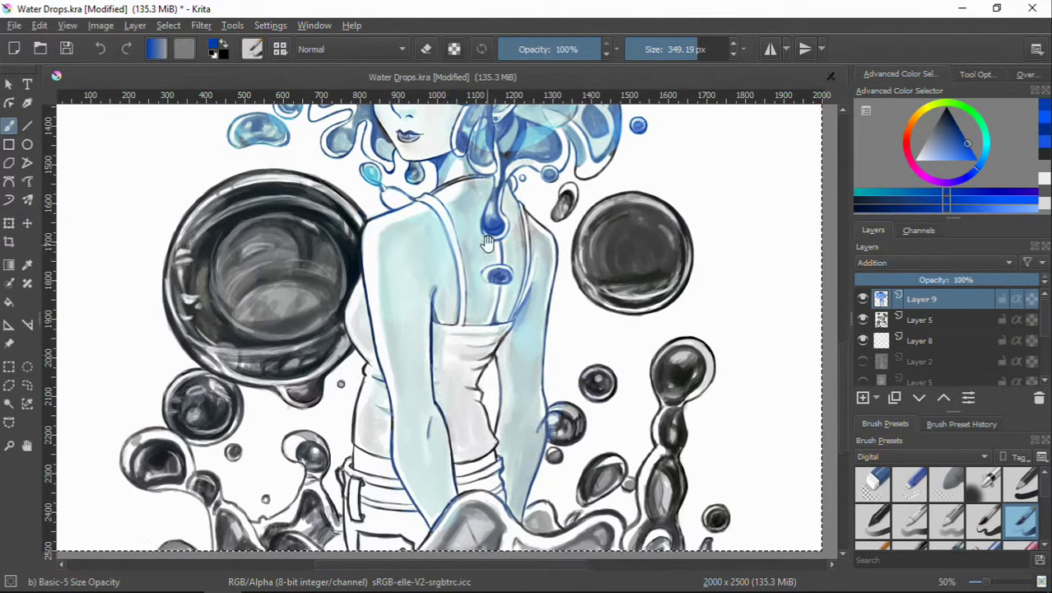
{"action": "left_click_drag", "start_coordinate": [558, 140], "coordinate": [534, 315]}
{"action": "left_click_drag", "start_coordinate": [393, 421], "coordinate": [450, 344]}
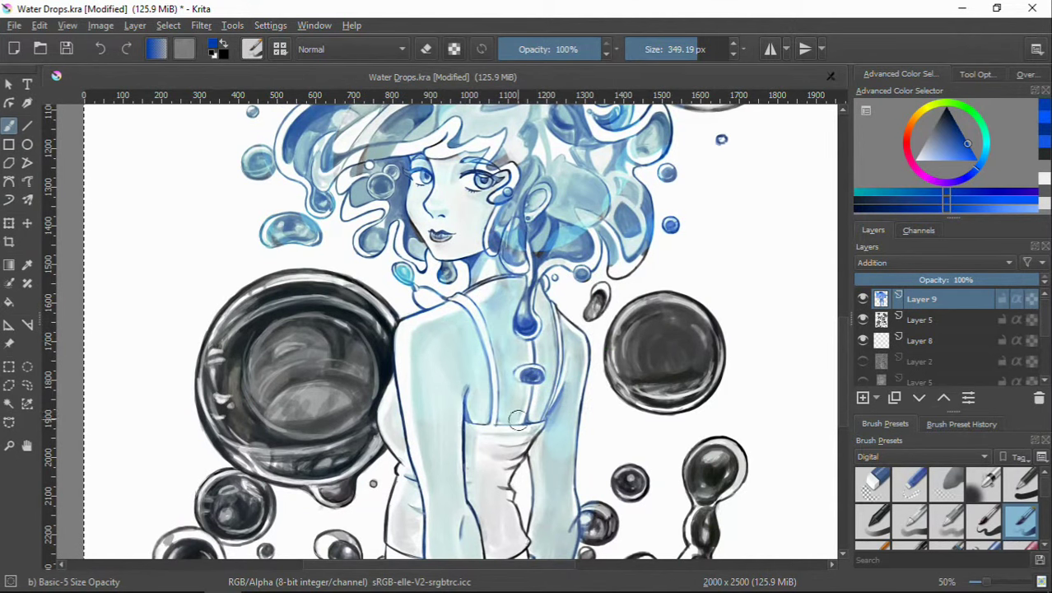
{"action": "mouse_move", "coordinate": [510, 459]}
{"action": "left_mouse_down"}
{"action": "mouse_move", "coordinate": [448, 393]}
{"action": "mouse_move", "coordinate": [490, 552]}
{"action": "left_mouse_up"}
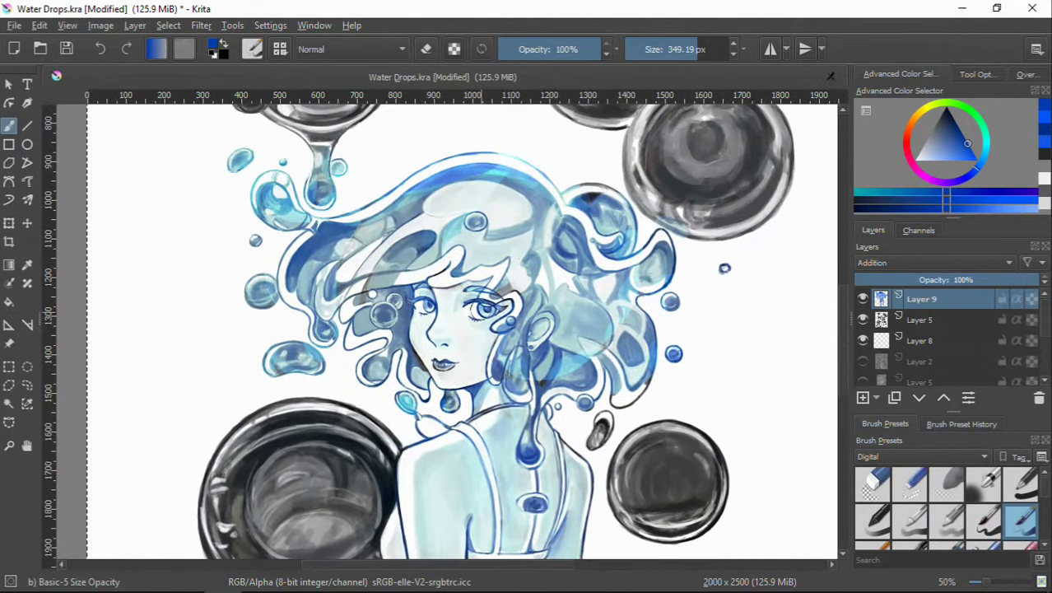
Step: With a 134 px brush, deepen the bubble beside the face and the hair by the cheek
{"action": "scroll", "coordinate": [499, 315], "scroll_direction": "up", "scroll_amount": 3}
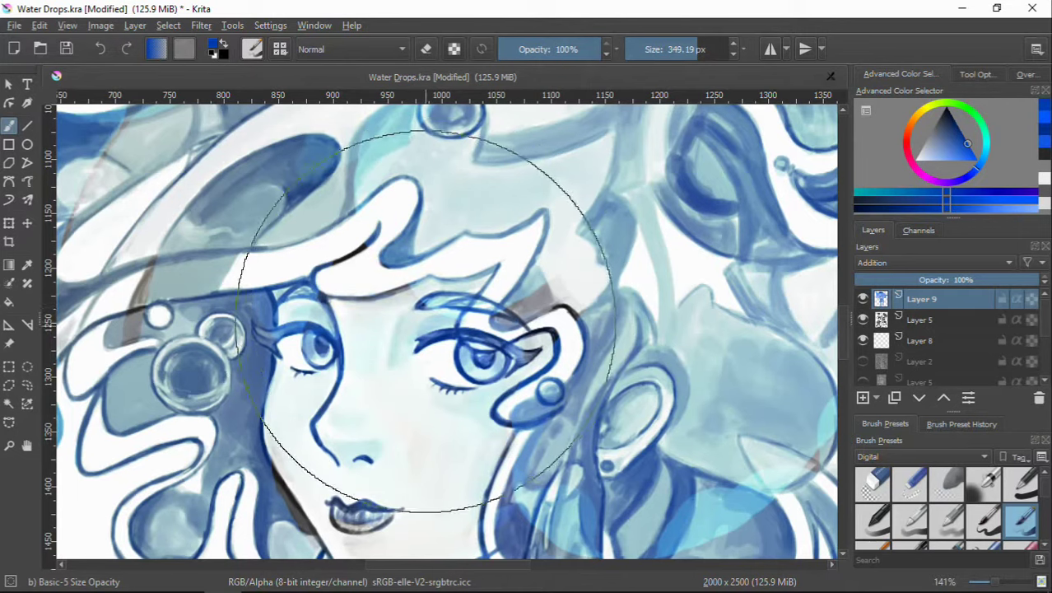
{"action": "left_click_drag", "start_coordinate": [499, 313], "coordinate": [440, 313]}
{"action": "left_click_drag", "start_coordinate": [327, 319], "coordinate": [467, 212]}
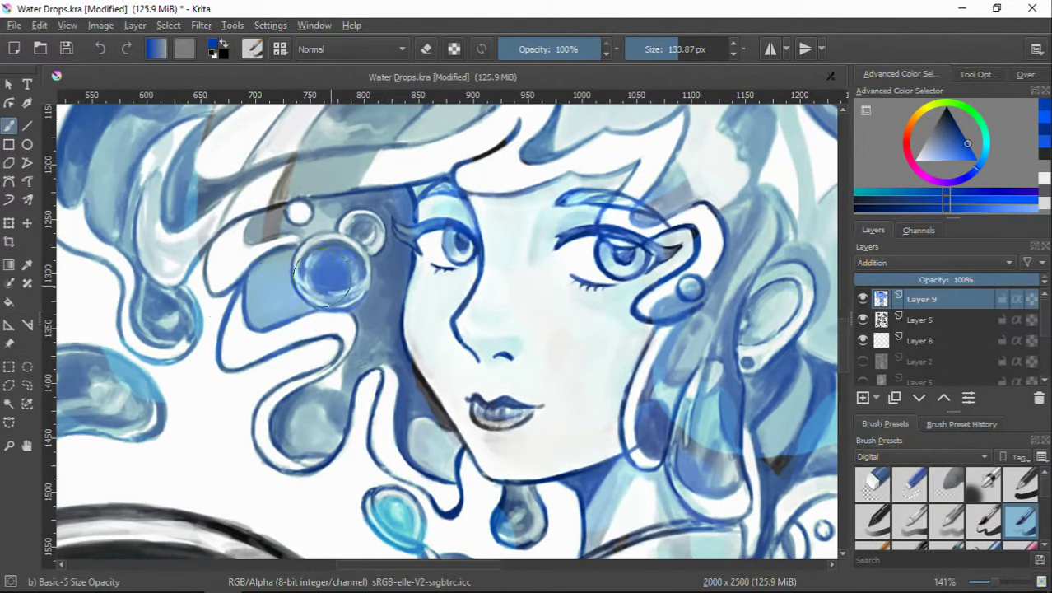
{"action": "left_click_drag", "start_coordinate": [280, 340], "coordinate": [321, 284]}
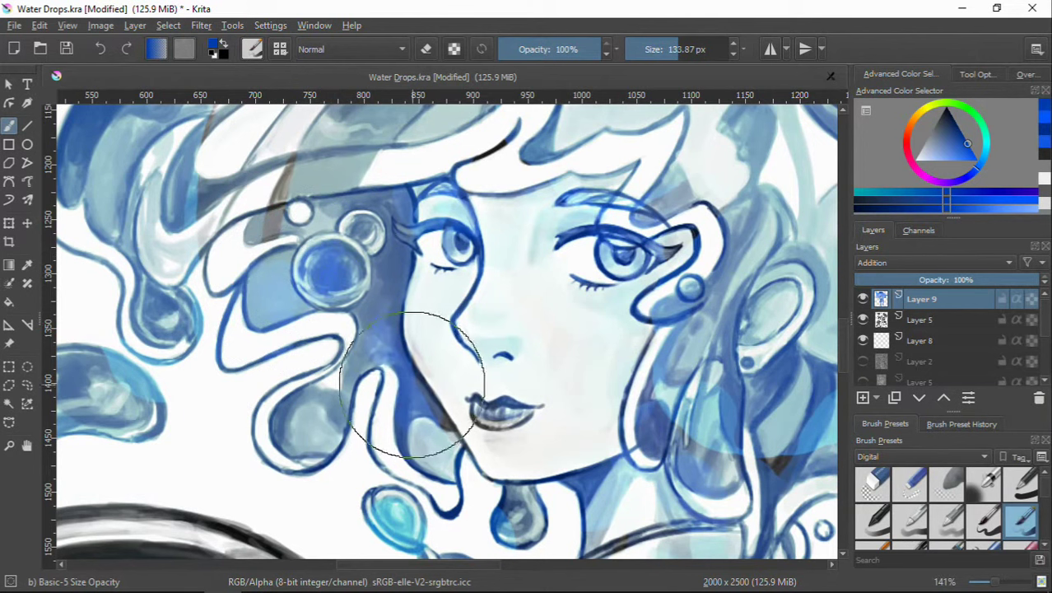
{"action": "left_click_drag", "start_coordinate": [412, 383], "coordinate": [416, 352]}
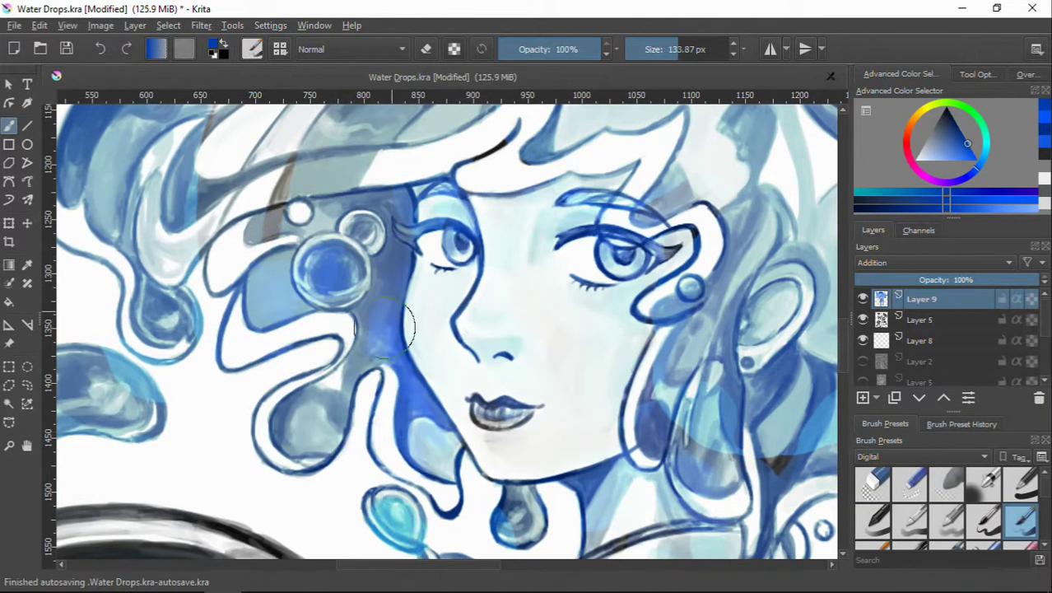
Step: Brighten the shoulder water drop with a saturated cyan
{"action": "left_click", "coordinate": [519, 226], "text": "ctrl"}
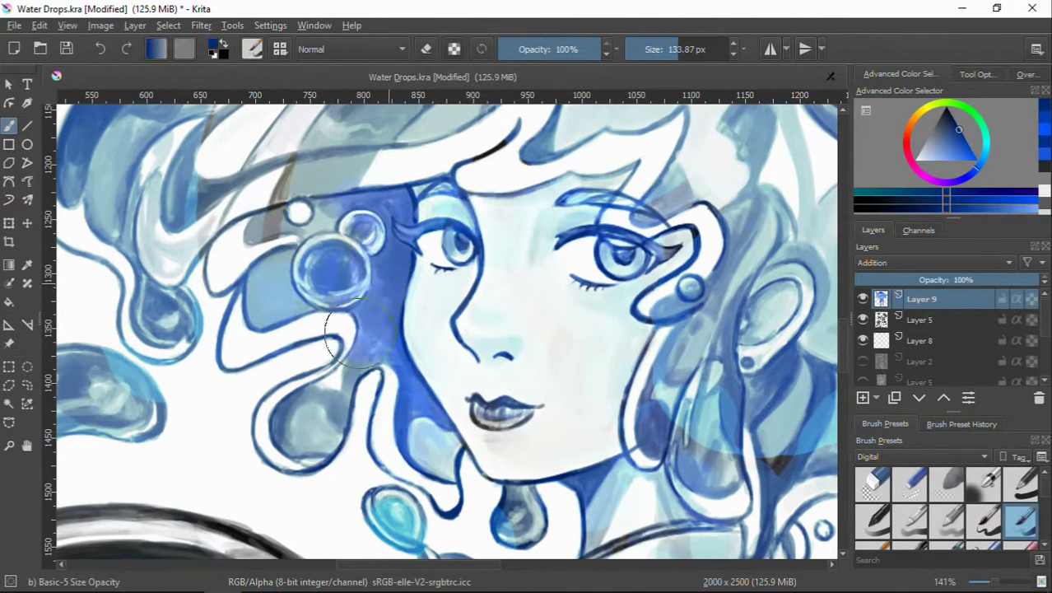
{"action": "scroll", "coordinate": [360, 344], "scroll_direction": "down", "scroll_amount": 1}
{"action": "left_click", "coordinate": [576, 352], "text": "ctrl"}
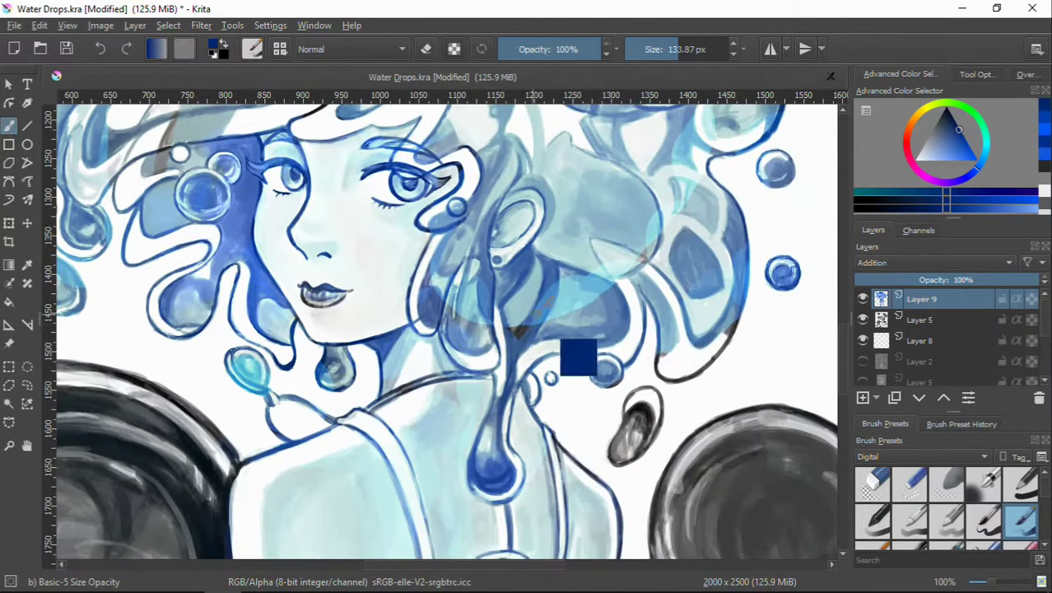
{"action": "left_click", "coordinate": [613, 272], "text": "ctrl"}
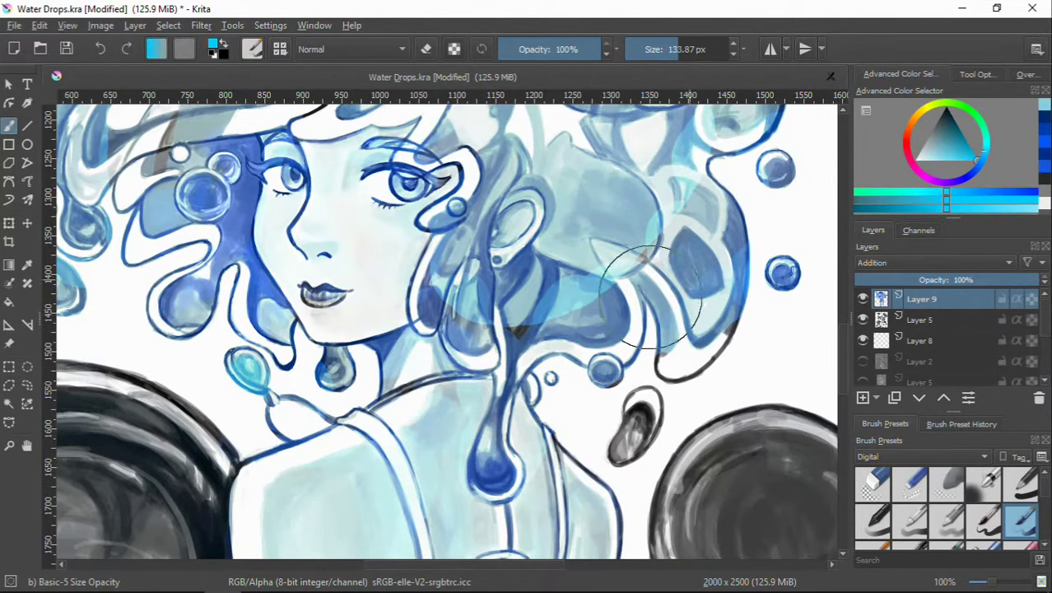
{"action": "left_click_drag", "start_coordinate": [481, 475], "coordinate": [498, 488]}
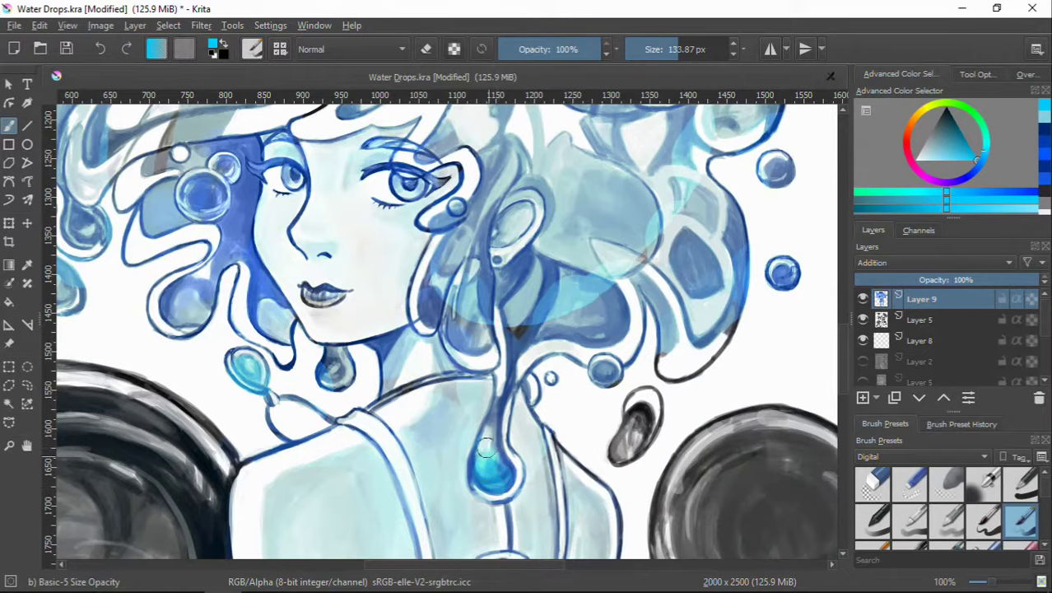
{"action": "scroll", "coordinate": [486, 447], "scroll_direction": "down", "scroll_amount": 1}
{"action": "scroll", "coordinate": [319, 412], "scroll_direction": "up", "scroll_amount": 1}
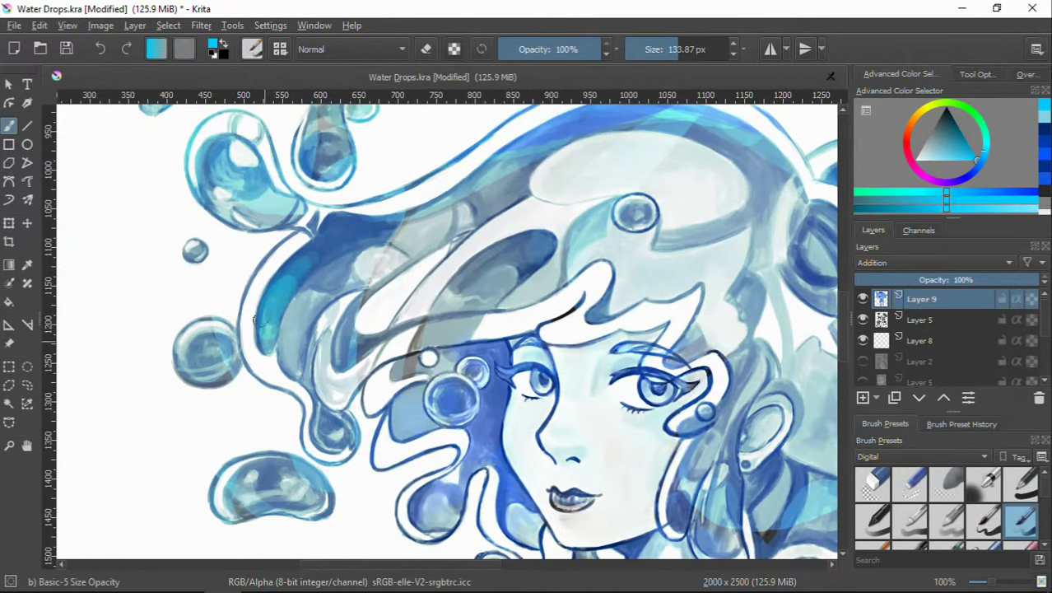
{"action": "scroll", "coordinate": [485, 213], "scroll_direction": "down", "scroll_amount": 1}
{"action": "scroll", "coordinate": [559, 140], "scroll_direction": "up", "scroll_amount": 1}
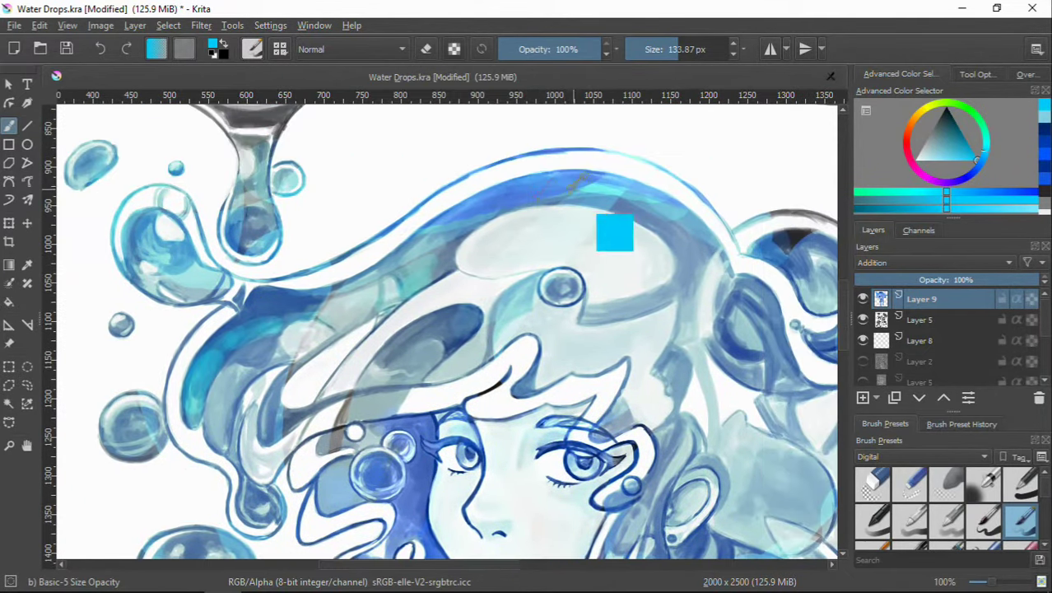
Step: Sample new colours from the hair and painting, then pan down to the torso
{"action": "left_click", "coordinate": [613, 231], "text": "ctrl"}
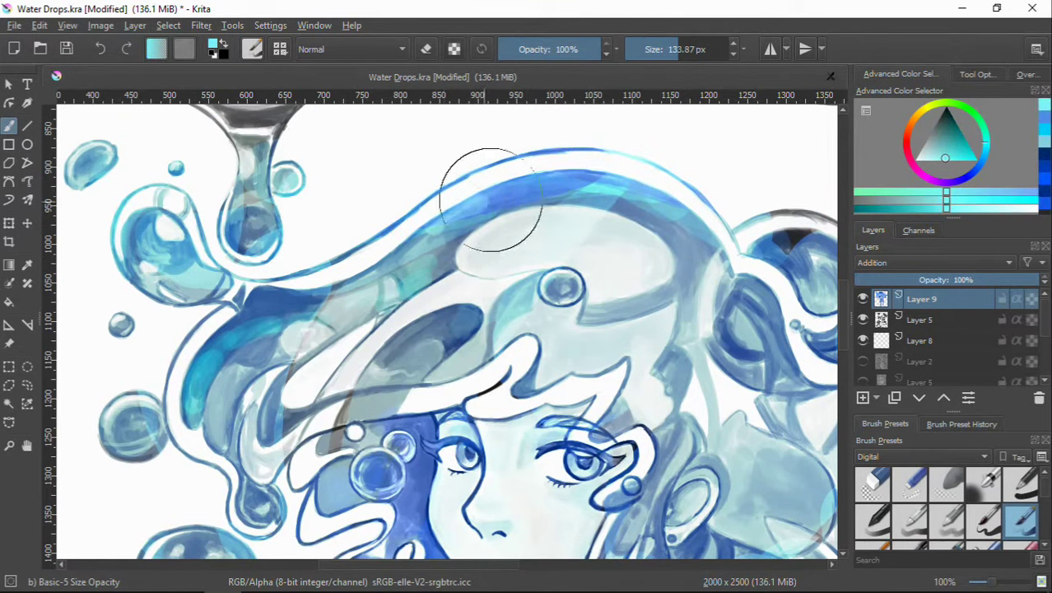
{"action": "mouse_move", "coordinate": [477, 350]}
{"action": "left_mouse_down"}
{"action": "mouse_move", "coordinate": [461, 226]}
{"action": "mouse_move", "coordinate": [484, 286]}
{"action": "left_mouse_up"}
{"action": "left_click", "coordinate": [460, 206], "text": "ctrl"}
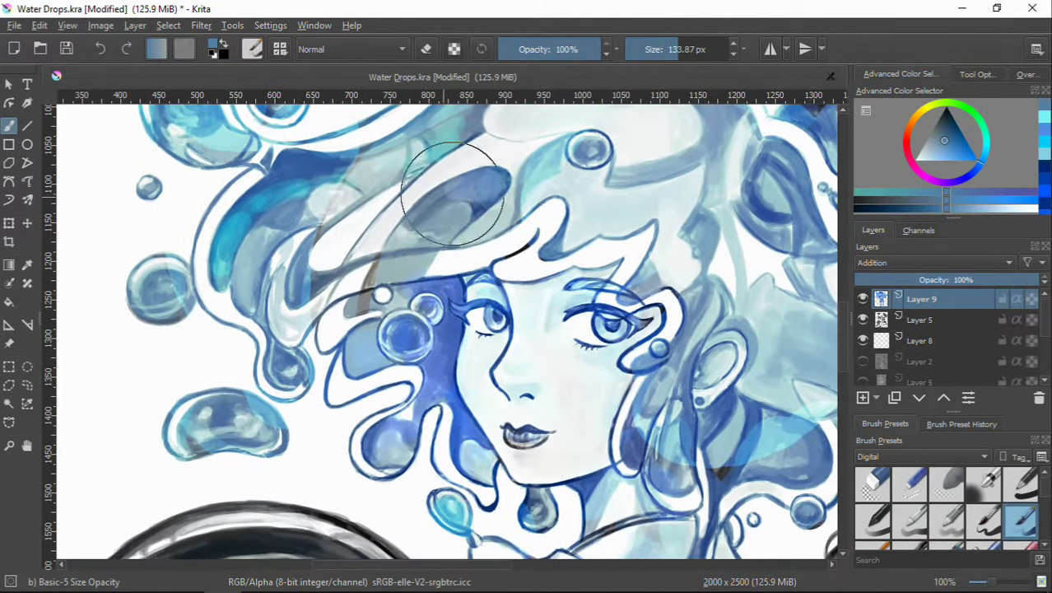
{"action": "mouse_move", "coordinate": [621, 346]}
{"action": "left_mouse_down"}
{"action": "mouse_move", "coordinate": [465, 294]}
{"action": "mouse_move", "coordinate": [458, 165]}
{"action": "left_mouse_up"}
{"action": "left_click_drag", "start_coordinate": [469, 362], "coordinate": [451, 180]}
{"action": "mouse_move", "coordinate": [482, 444]}
{"action": "left_mouse_down"}
{"action": "mouse_move", "coordinate": [476, 308]}
{"action": "mouse_move", "coordinate": [564, 353]}
{"action": "left_mouse_up"}
Step: Sample a pale blue from the face and glaze the top-left bubble with it
{"action": "scroll", "coordinate": [564, 352], "scroll_direction": "down", "scroll_amount": 2}
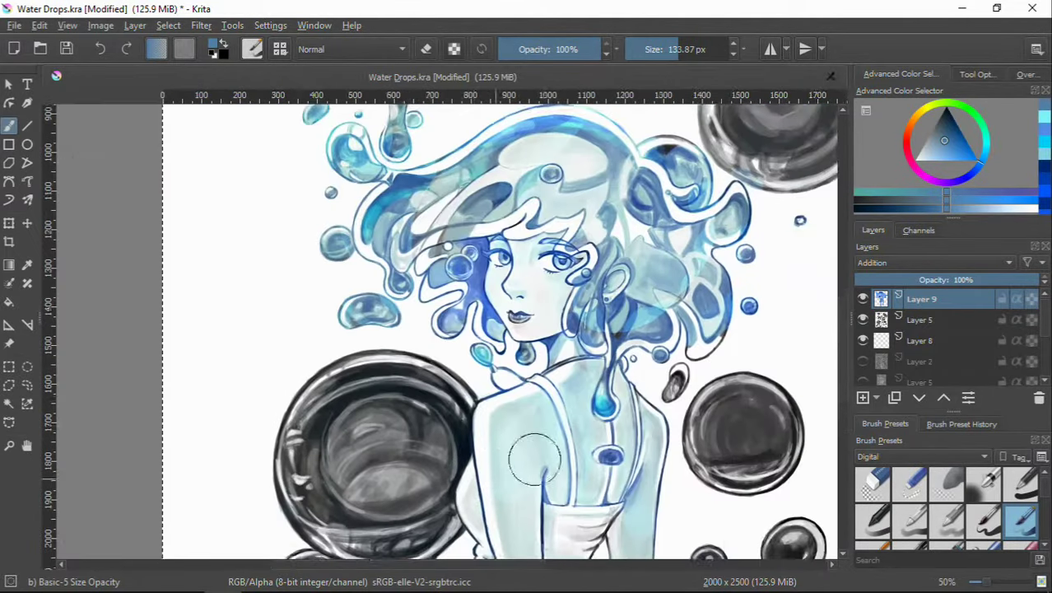
{"action": "mouse_move", "coordinate": [437, 288]}
{"action": "left_mouse_down"}
{"action": "mouse_move", "coordinate": [461, 371]}
{"action": "mouse_move", "coordinate": [387, 416]}
{"action": "left_mouse_up"}
{"action": "left_click", "coordinate": [445, 458], "text": "ctrl"}
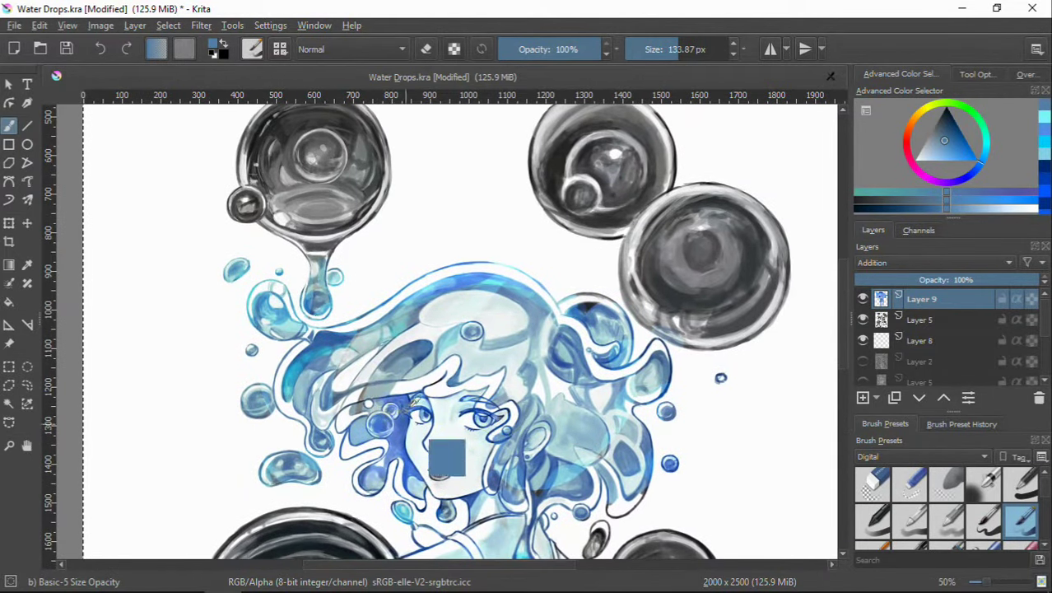
{"action": "left_click_drag", "start_coordinate": [370, 247], "coordinate": [372, 333]}
{"action": "mouse_move", "coordinate": [263, 197]}
{"action": "left_mouse_down"}
{"action": "mouse_move", "coordinate": [303, 270]}
{"action": "mouse_move", "coordinate": [362, 329]}
{"action": "left_mouse_up"}
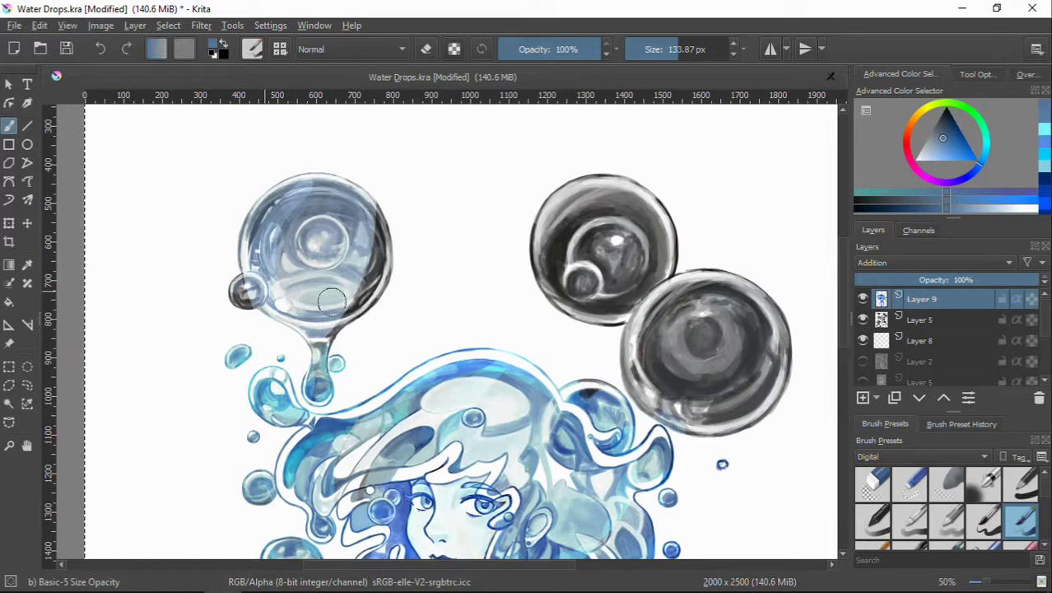
{"action": "mouse_move", "coordinate": [379, 206]}
{"action": "left_mouse_down"}
{"action": "mouse_move", "coordinate": [256, 190]}
{"action": "mouse_move", "coordinate": [242, 300]}
{"action": "left_mouse_up"}
{"action": "left_click", "coordinate": [964, 151]}
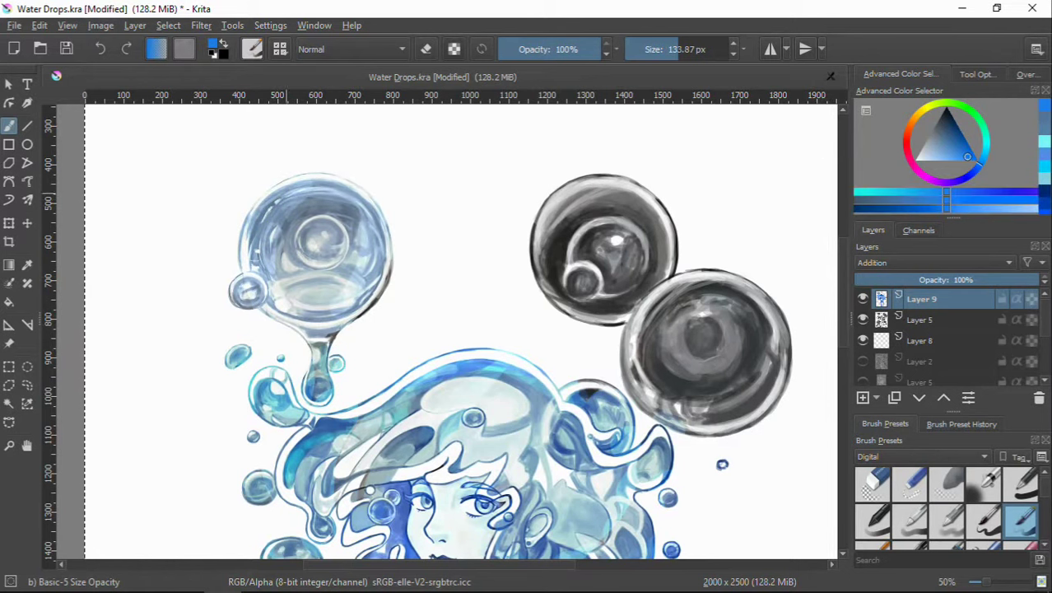
{"action": "left_click_drag", "start_coordinate": [294, 215], "coordinate": [288, 266]}
{"action": "left_click_drag", "start_coordinate": [332, 203], "coordinate": [353, 302]}
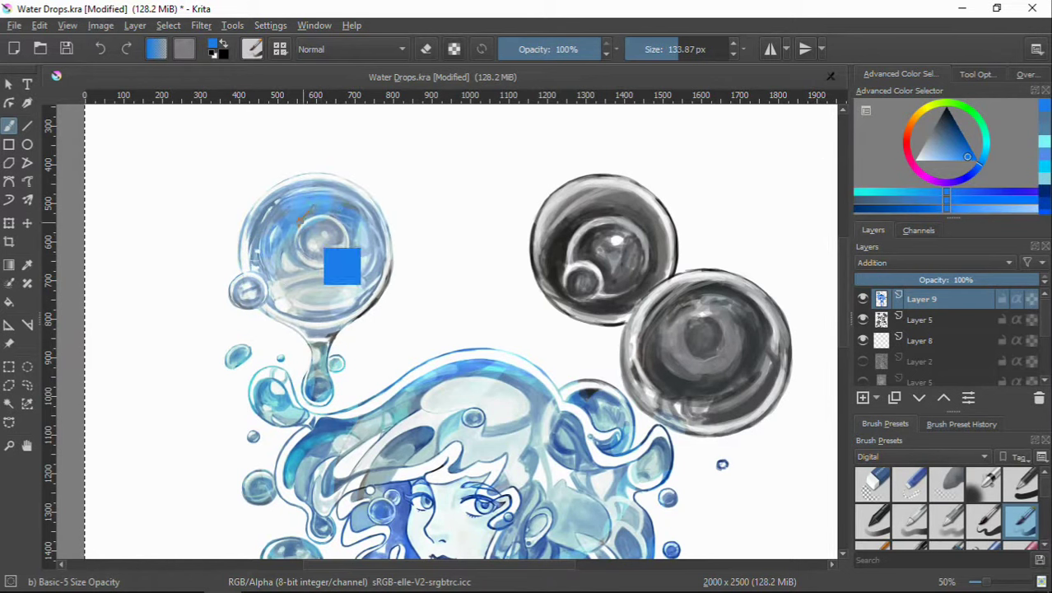
Step: Glaze the upper-right grey bubble blue and lighten its top and inside
{"action": "left_click_drag", "start_coordinate": [433, 294], "coordinate": [328, 228]}
{"action": "mouse_move", "coordinate": [461, 148]}
{"action": "left_mouse_down"}
{"action": "mouse_move", "coordinate": [448, 230]}
{"action": "mouse_move", "coordinate": [535, 189]}
{"action": "left_mouse_up"}
{"action": "mouse_move", "coordinate": [461, 214]}
{"action": "left_mouse_down"}
{"action": "mouse_move", "coordinate": [511, 161]}
{"action": "mouse_move", "coordinate": [506, 232]}
{"action": "left_mouse_up"}
{"action": "mouse_move", "coordinate": [436, 197]}
{"action": "left_mouse_down"}
{"action": "mouse_move", "coordinate": [486, 247]}
{"action": "mouse_move", "coordinate": [527, 214]}
{"action": "mouse_move", "coordinate": [554, 236]}
{"action": "left_mouse_up"}
{"action": "left_click", "coordinate": [451, 233], "text": "ctrl"}
{"action": "mouse_move", "coordinate": [451, 238]}
{"action": "left_mouse_down"}
{"action": "mouse_move", "coordinate": [494, 288]}
{"action": "mouse_move", "coordinate": [511, 226]}
{"action": "left_mouse_up"}
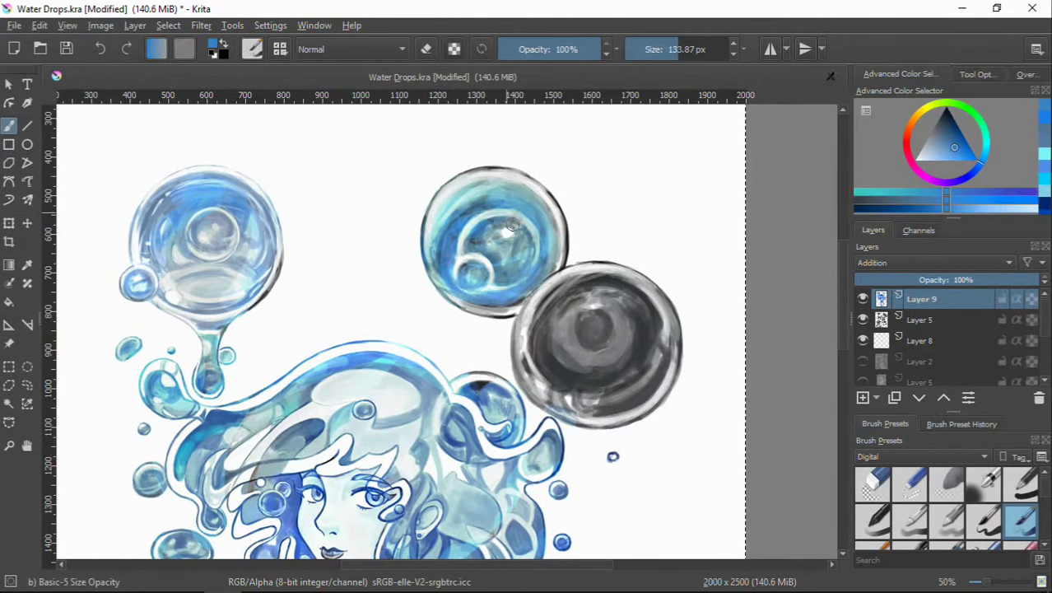
{"action": "left_click_drag", "start_coordinate": [512, 268], "coordinate": [464, 271]}
{"action": "left_click_drag", "start_coordinate": [462, 191], "coordinate": [535, 185]}
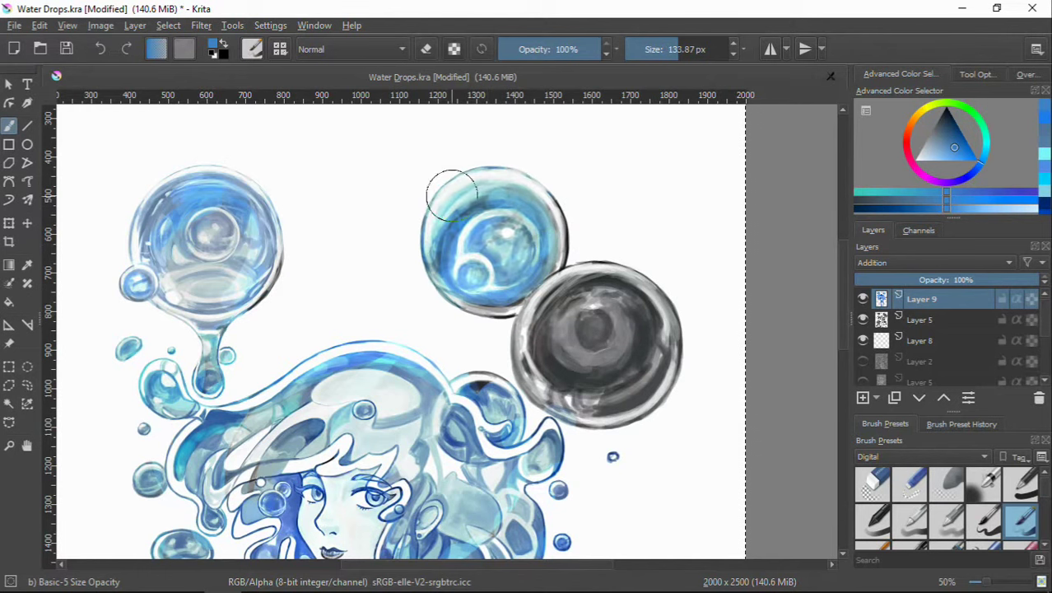
{"action": "mouse_move", "coordinate": [428, 247]}
{"action": "left_mouse_down"}
{"action": "mouse_move", "coordinate": [527, 157]}
{"action": "mouse_move", "coordinate": [560, 239]}
{"action": "left_mouse_up"}
Step: Lighten the dark grey bubble and the bubble to its right with light blue strokes
{"action": "left_click_drag", "start_coordinate": [538, 332], "coordinate": [459, 299]}
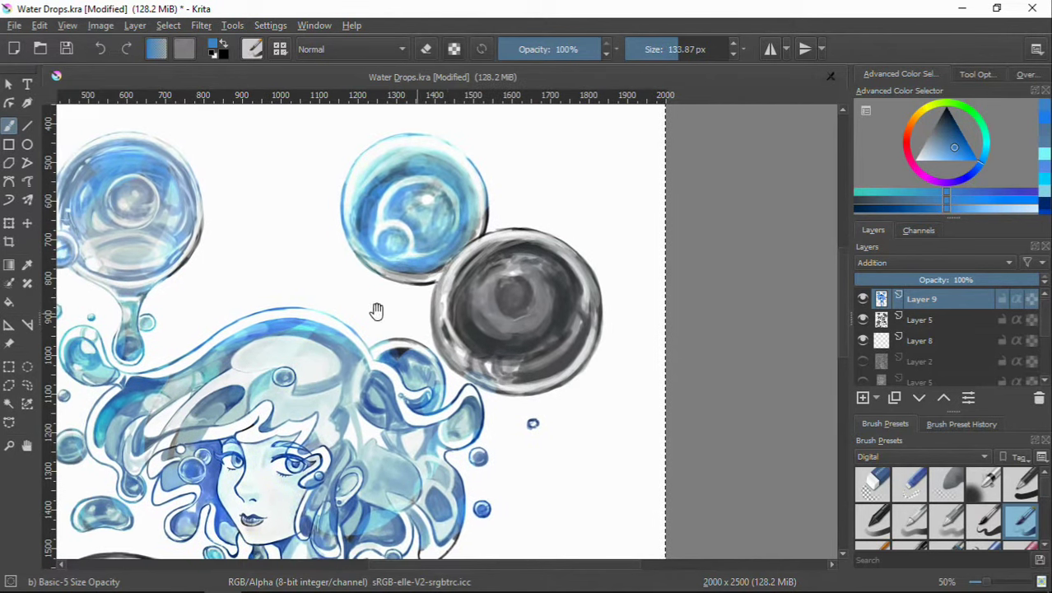
{"action": "left_click_drag", "start_coordinate": [377, 310], "coordinate": [446, 309]}
{"action": "mouse_move", "coordinate": [568, 247]}
{"action": "left_mouse_down"}
{"action": "mouse_move", "coordinate": [545, 294]}
{"action": "mouse_move", "coordinate": [609, 346]}
{"action": "mouse_move", "coordinate": [646, 280]}
{"action": "mouse_move", "coordinate": [604, 276]}
{"action": "mouse_move", "coordinate": [558, 310]}
{"action": "mouse_move", "coordinate": [510, 284]}
{"action": "left_mouse_up"}
{"action": "mouse_move", "coordinate": [526, 247]}
{"action": "left_mouse_down"}
{"action": "mouse_move", "coordinate": [642, 313]}
{"action": "mouse_move", "coordinate": [617, 259]}
{"action": "left_mouse_up"}
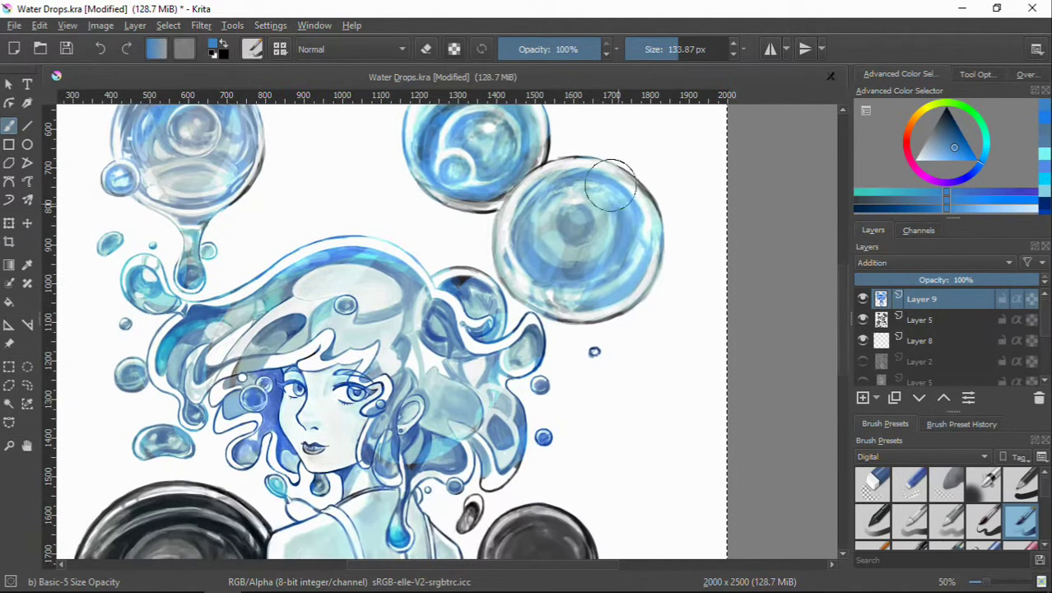
{"action": "mouse_move", "coordinate": [609, 186]}
{"action": "left_mouse_down"}
{"action": "mouse_move", "coordinate": [594, 306]}
{"action": "mouse_move", "coordinate": [627, 58]}
{"action": "left_mouse_up"}
Step: Paint bright blue and cyan-blue strokes along the big lower bubble's rim
{"action": "mouse_move", "coordinate": [535, 272]}
{"action": "left_mouse_down"}
{"action": "mouse_move", "coordinate": [535, 317]}
{"action": "mouse_move", "coordinate": [609, 329]}
{"action": "mouse_move", "coordinate": [583, 349]}
{"action": "left_mouse_up"}
{"action": "left_click_drag", "start_coordinate": [519, 330], "coordinate": [622, 319]}
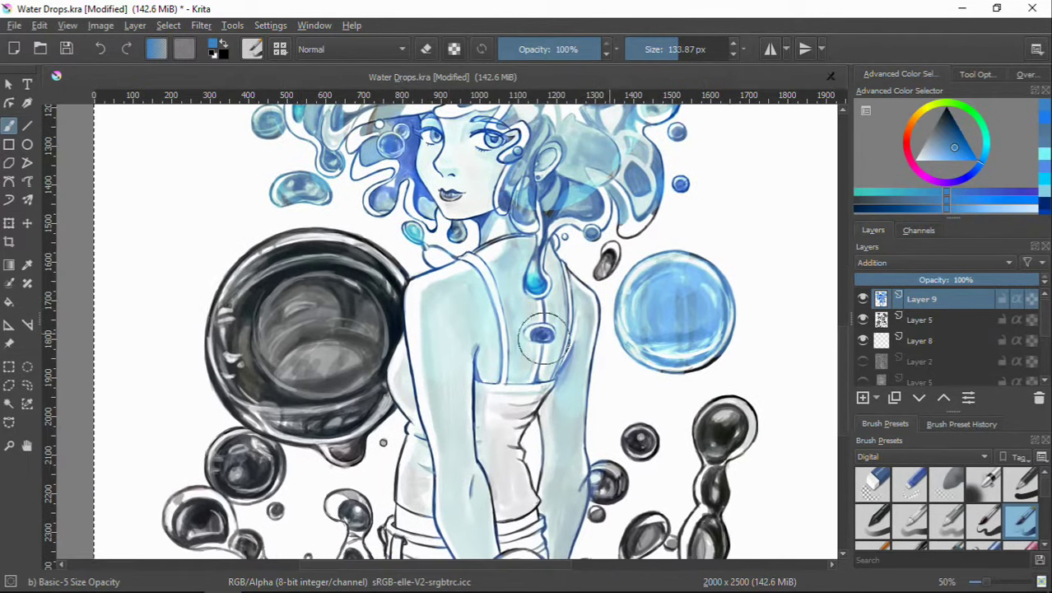
{"action": "left_click_drag", "start_coordinate": [223, 263], "coordinate": [247, 412]}
{"action": "left_click_drag", "start_coordinate": [271, 238], "coordinate": [345, 428]}
{"action": "mouse_move", "coordinate": [265, 255]}
{"action": "left_mouse_down"}
{"action": "mouse_move", "coordinate": [214, 362]}
{"action": "mouse_move", "coordinate": [247, 239]}
{"action": "mouse_move", "coordinate": [378, 247]}
{"action": "mouse_move", "coordinate": [346, 436]}
{"action": "mouse_move", "coordinate": [354, 461]}
{"action": "left_mouse_up"}
{"action": "left_click", "coordinate": [363, 277], "text": "ctrl"}
Step: Glaze the big bubble's dark right side teal and paint the small lower bubble blue
{"action": "left_click_drag", "start_coordinate": [272, 428], "coordinate": [346, 378]}
{"action": "mouse_move", "coordinate": [296, 395]}
{"action": "left_mouse_down"}
{"action": "mouse_move", "coordinate": [346, 436]}
{"action": "mouse_move", "coordinate": [345, 469]}
{"action": "left_mouse_up"}
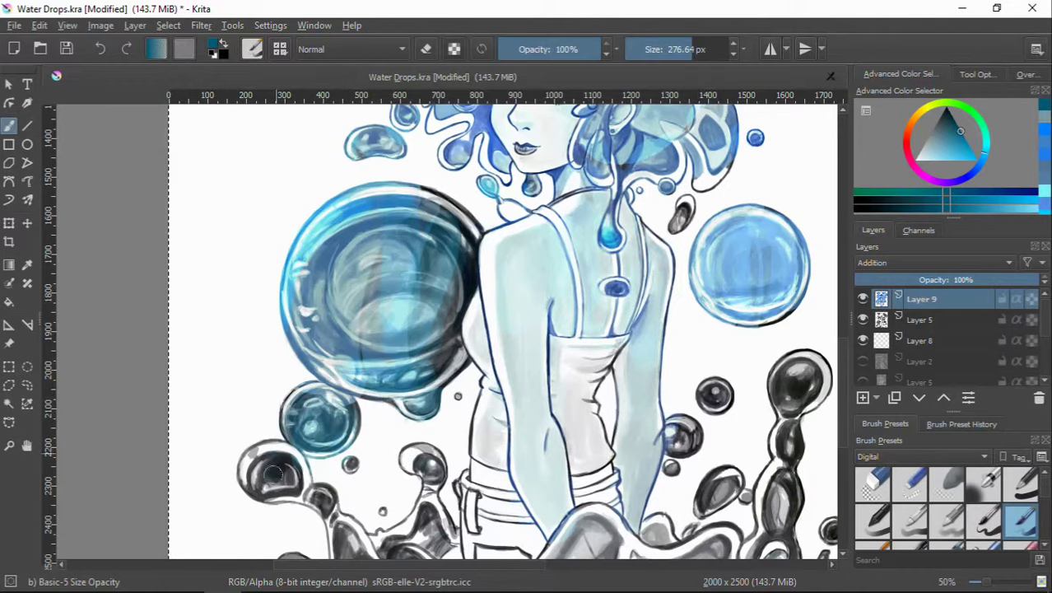
{"action": "left_click_drag", "start_coordinate": [247, 461], "coordinate": [297, 494]}
{"action": "left_click_drag", "start_coordinate": [428, 371], "coordinate": [395, 510]}
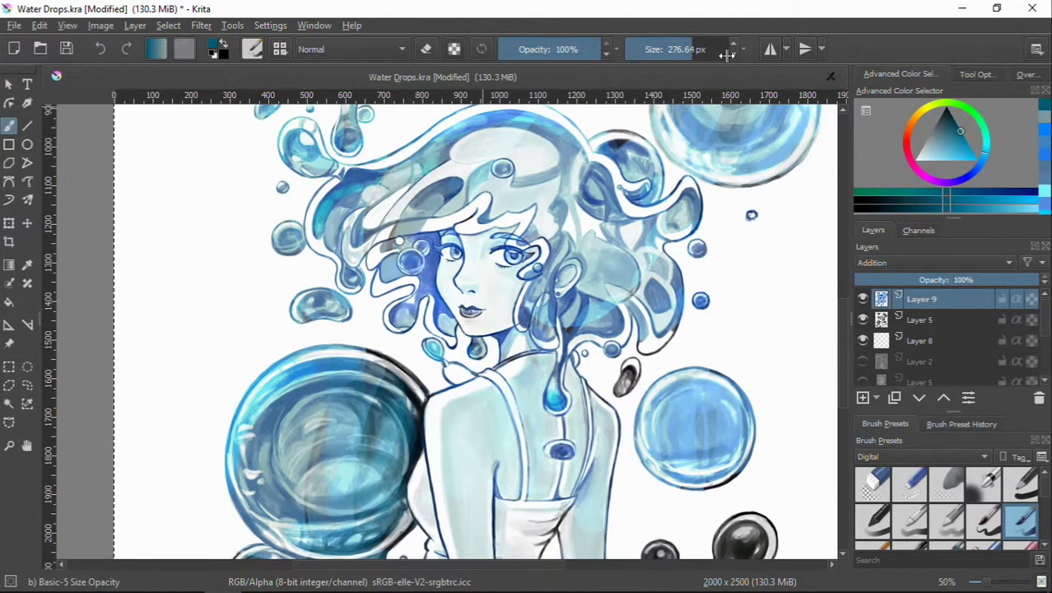
Step: Switch the brush to Multiply blending and deepen the large bubble's shading, especially its left side
{"action": "left_click", "coordinate": [401, 49]}
{"action": "left_click", "coordinate": [394, 100]}
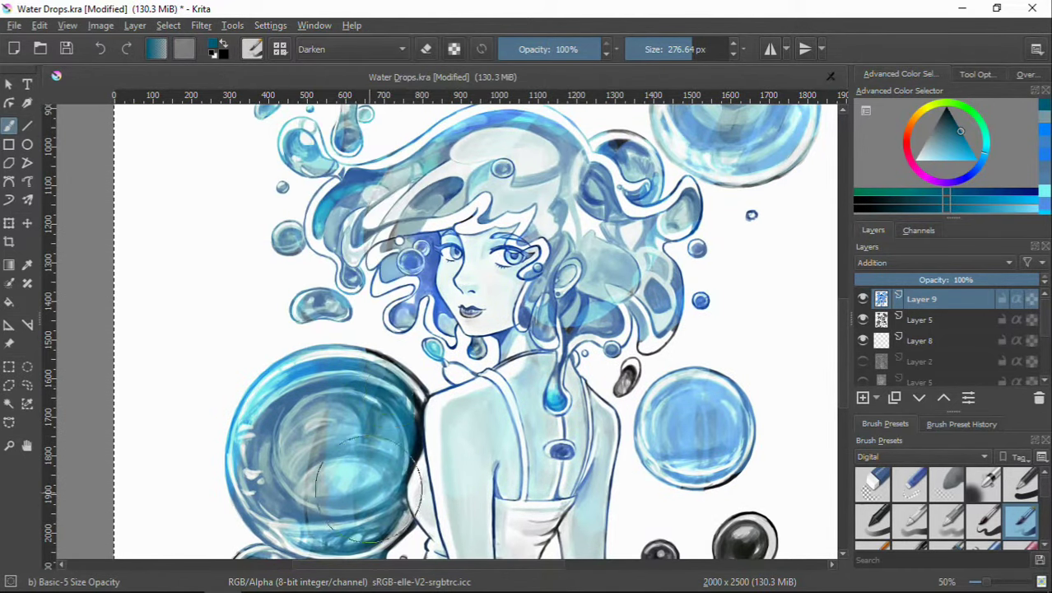
{"action": "left_click", "coordinate": [340, 49]}
{"action": "left_click", "coordinate": [355, 150]}
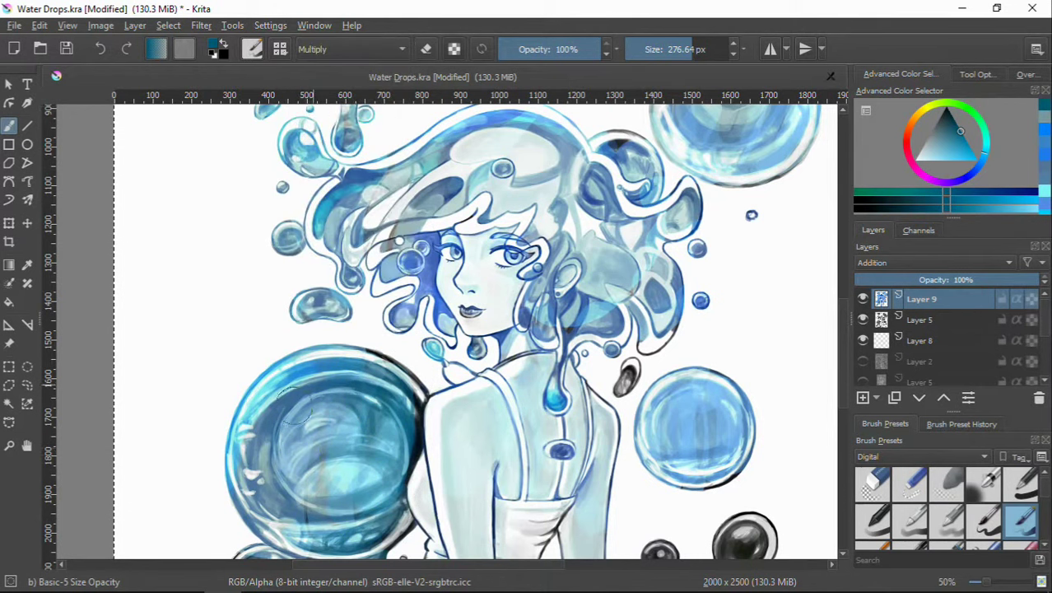
{"action": "mouse_move", "coordinate": [329, 412]}
{"action": "left_mouse_down"}
{"action": "mouse_move", "coordinate": [380, 426]}
{"action": "mouse_move", "coordinate": [272, 386]}
{"action": "mouse_move", "coordinate": [353, 387]}
{"action": "left_mouse_up"}
{"action": "left_click", "coordinate": [883, 192]}
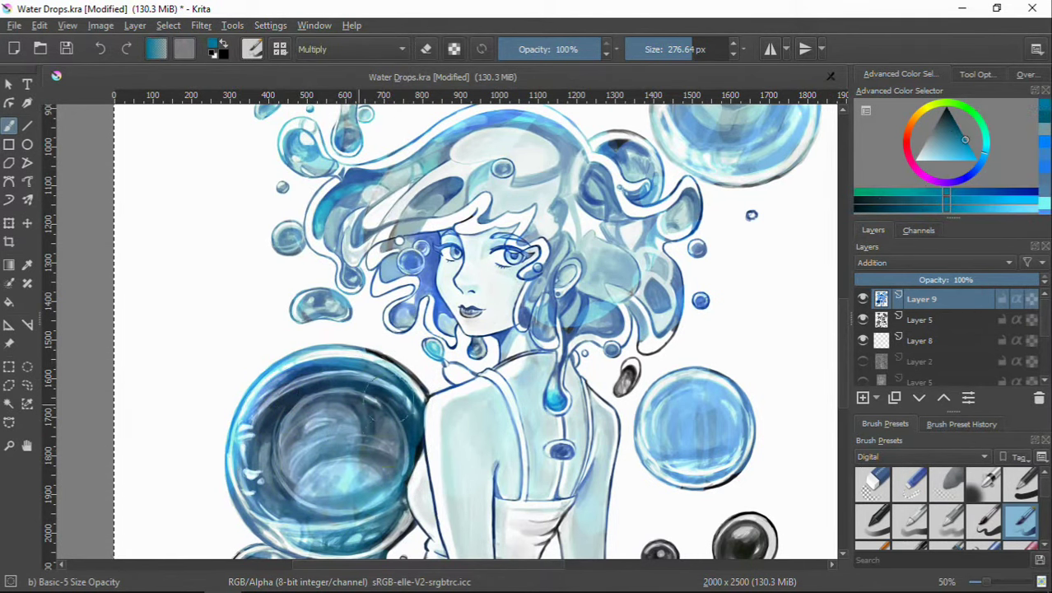
{"action": "left_click_drag", "start_coordinate": [313, 432], "coordinate": [280, 502]}
{"action": "left_click_drag", "start_coordinate": [235, 419], "coordinate": [280, 530]}
Step: Paint cyan-blue over the large bubble's lower part and right side
{"action": "left_click", "coordinate": [959, 175]}
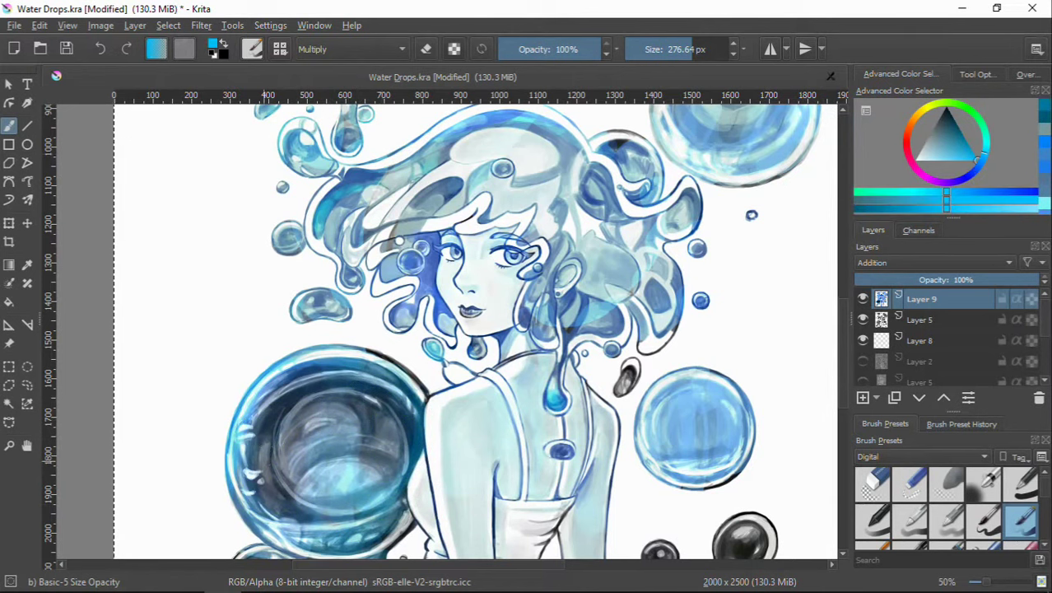
{"action": "left_click_drag", "start_coordinate": [321, 494], "coordinate": [362, 473]}
{"action": "left_click_drag", "start_coordinate": [416, 403], "coordinate": [366, 479]}
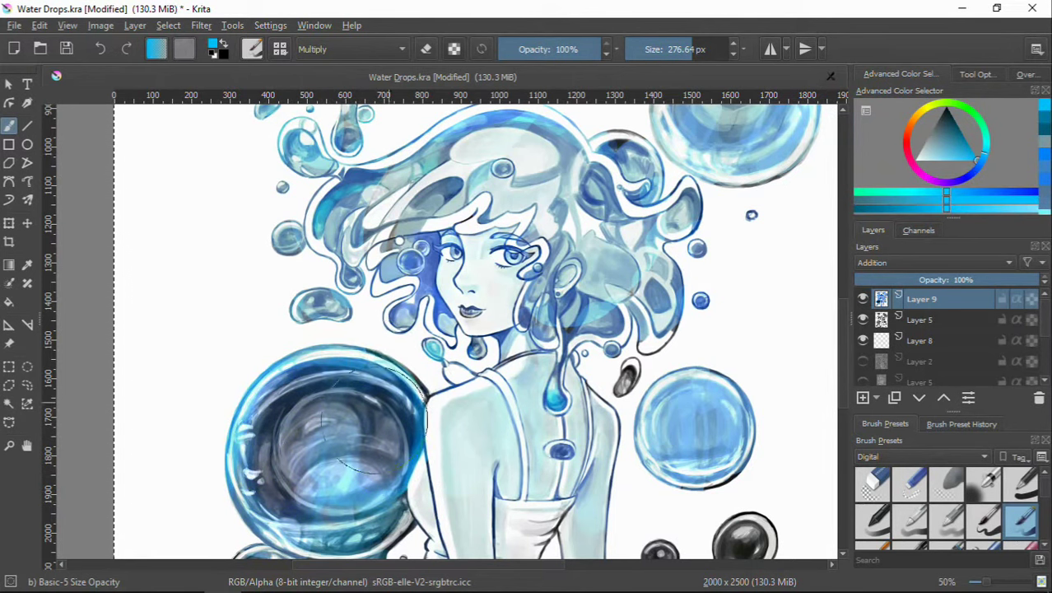
{"action": "left_click_drag", "start_coordinate": [345, 395], "coordinate": [399, 329]}
Step: Return the brush to Normal blending and lighten the inside of the large bubble
{"action": "left_click", "coordinate": [354, 49]}
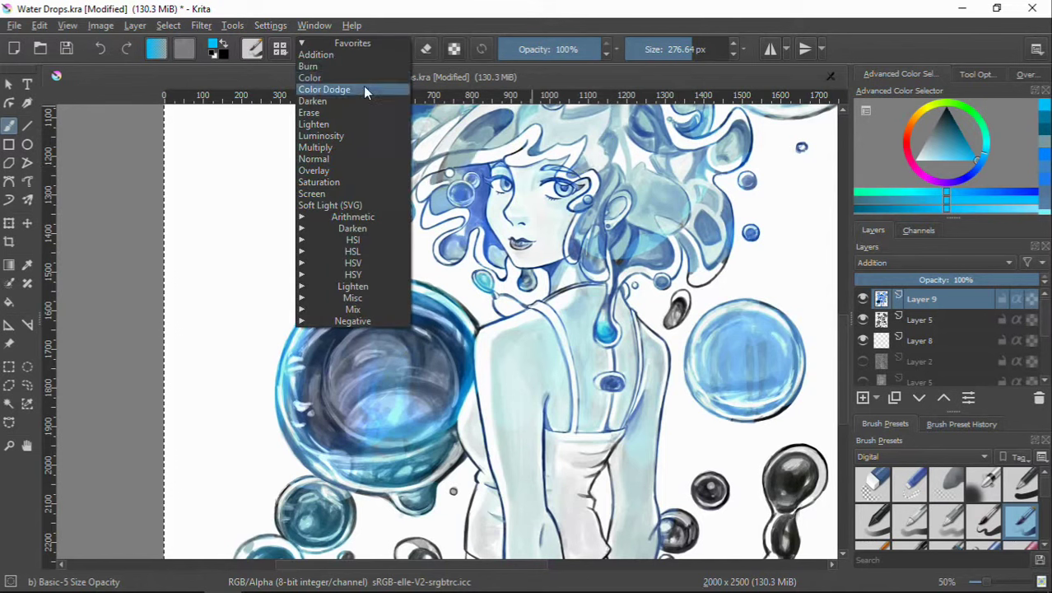
{"action": "left_click", "coordinate": [372, 156]}
{"action": "left_click_drag", "start_coordinate": [333, 432], "coordinate": [329, 329]}
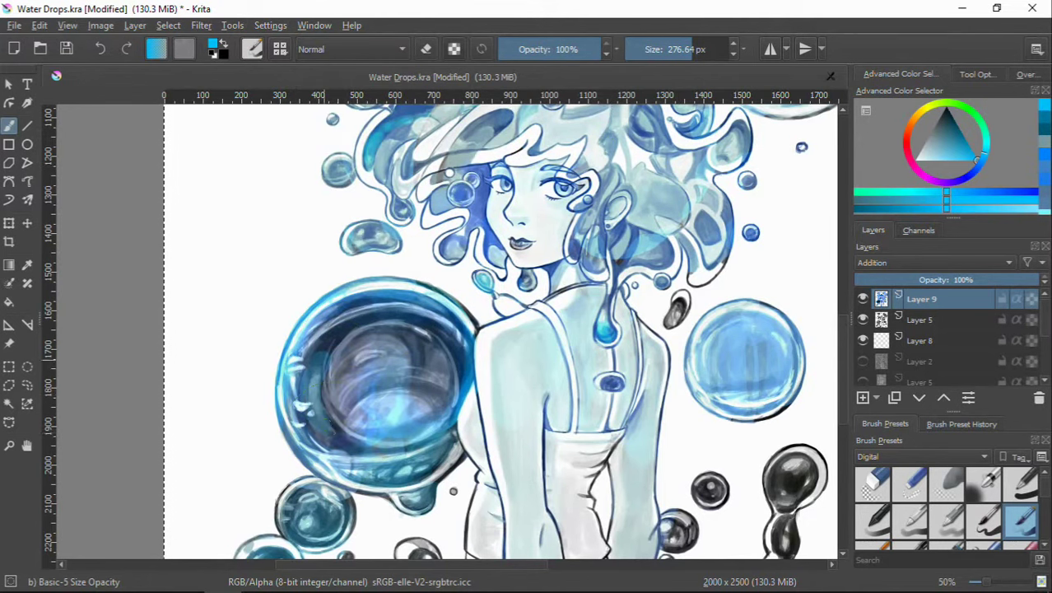
{"action": "left_click_drag", "start_coordinate": [449, 337], "coordinate": [477, 412]}
{"action": "mouse_move", "coordinate": [371, 403]}
{"action": "left_mouse_down"}
{"action": "mouse_move", "coordinate": [346, 366]}
{"action": "mouse_move", "coordinate": [312, 182]}
{"action": "mouse_move", "coordinate": [393, 362]}
{"action": "left_mouse_up"}
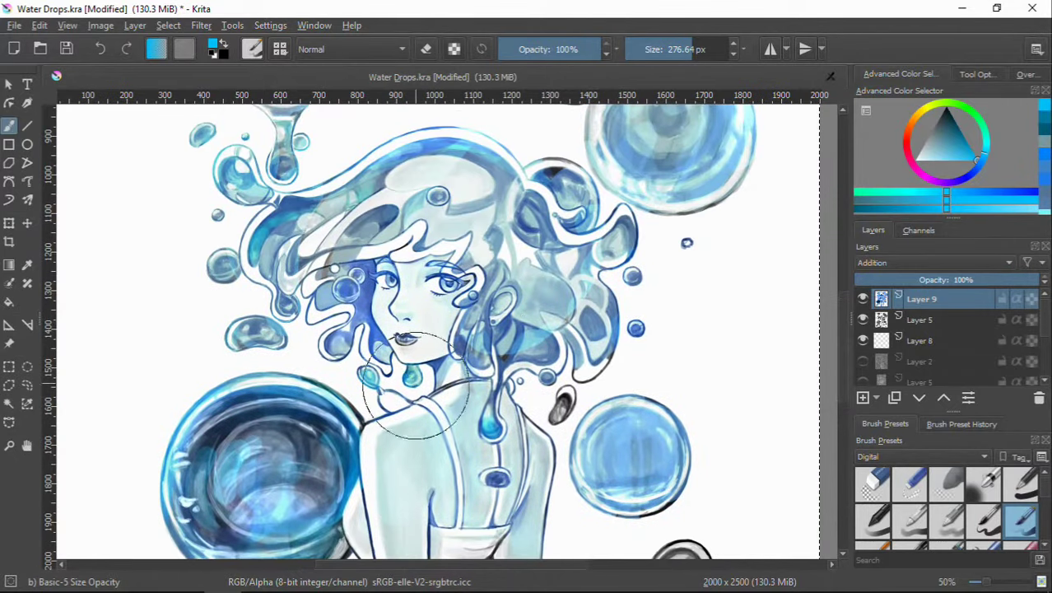
Step: Shrink the brush to about 200 px and pan down to the girl's back
{"action": "left_click_drag", "start_coordinate": [263, 345], "coordinate": [231, 345]}
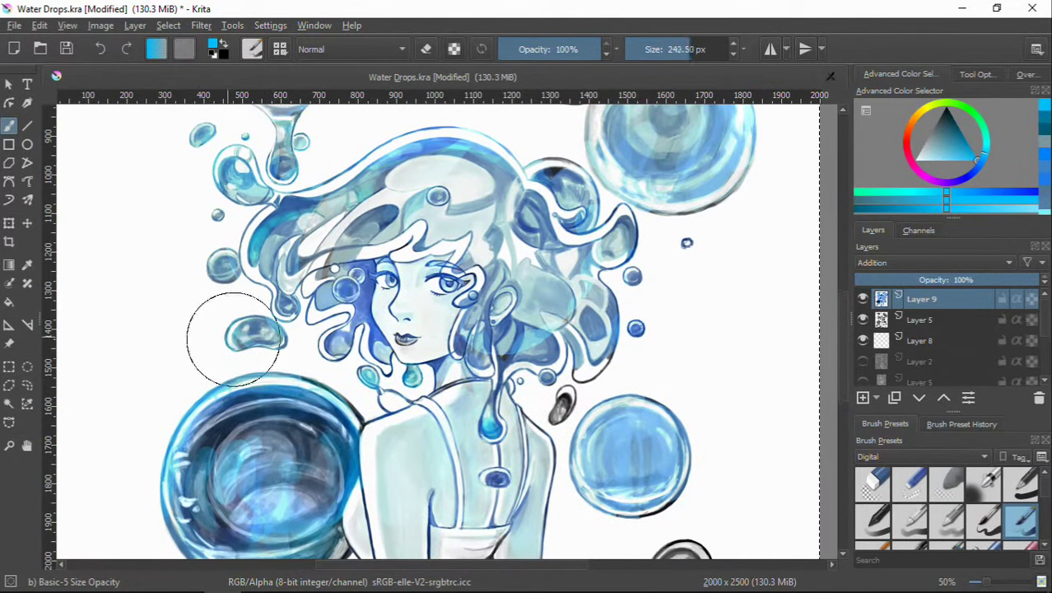
{"action": "left_click_drag", "start_coordinate": [209, 274], "coordinate": [297, 340]}
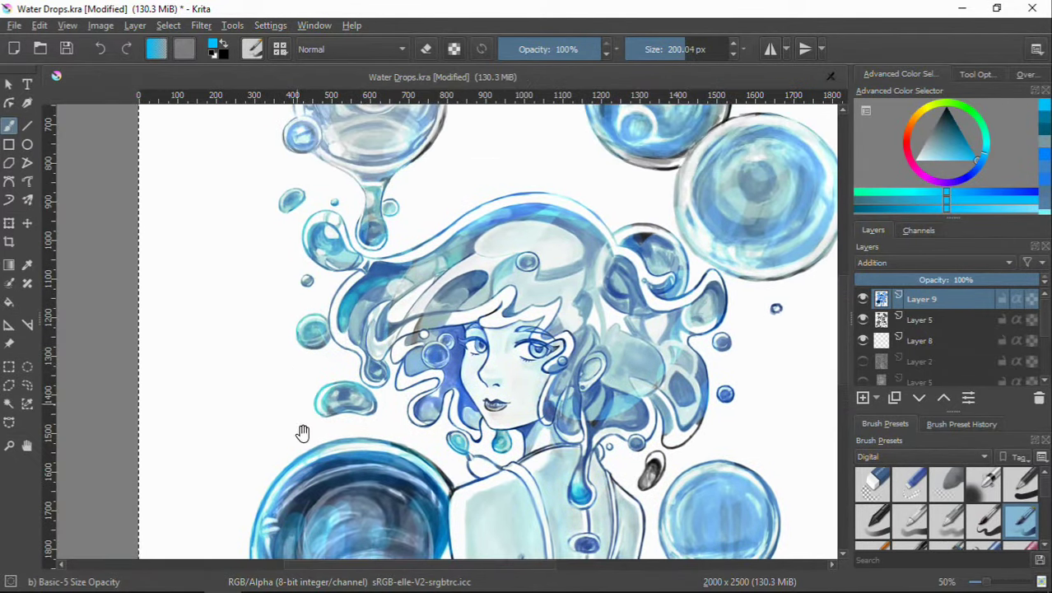
{"action": "scroll", "coordinate": [300, 426], "scroll_direction": "up", "scroll_amount": 2}
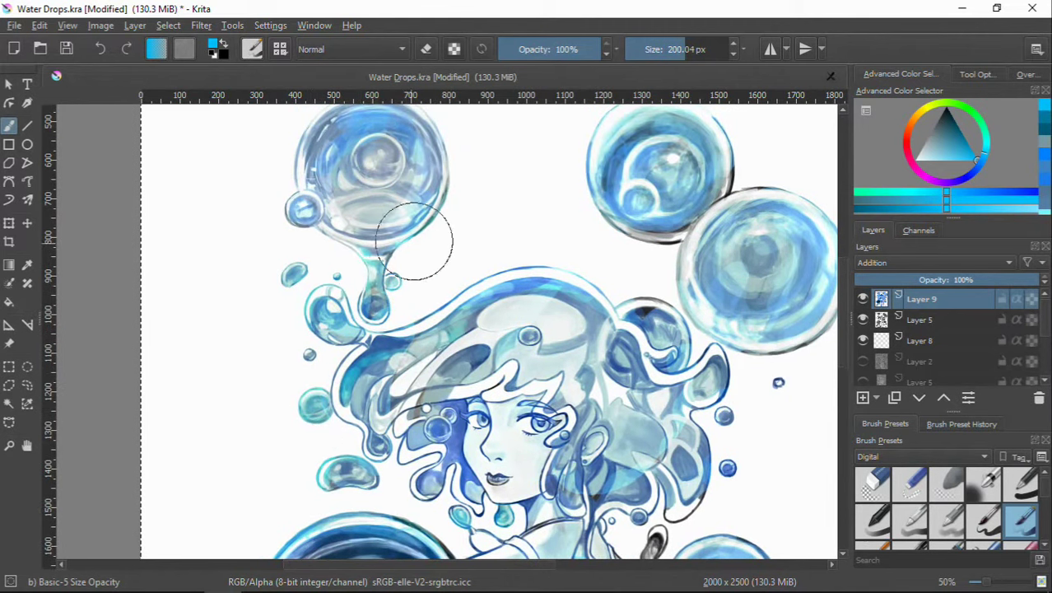
{"action": "scroll", "coordinate": [412, 241], "scroll_direction": "up", "scroll_amount": 2}
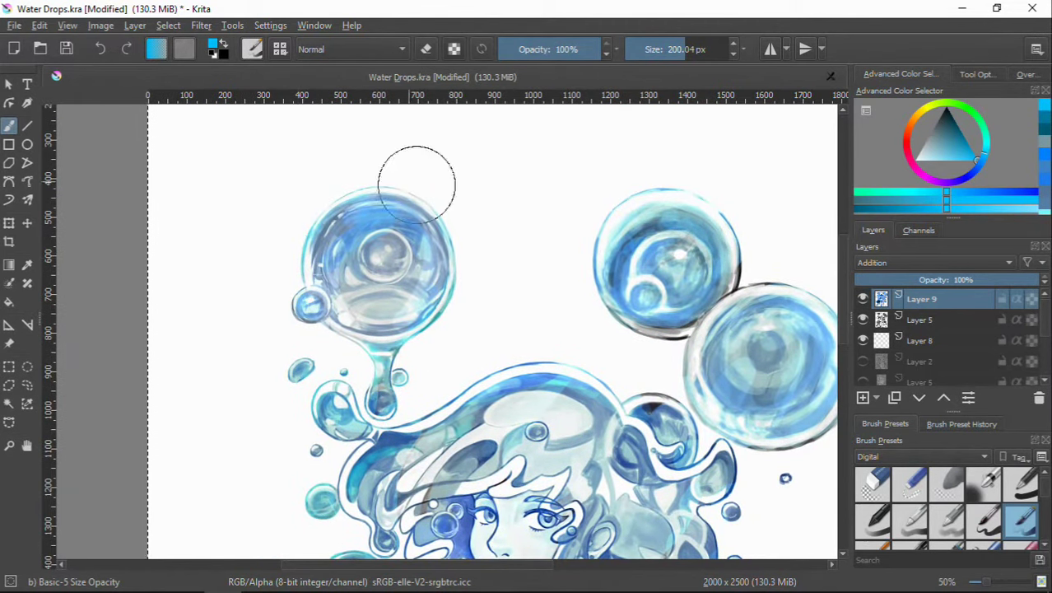
{"action": "scroll", "coordinate": [294, 317], "scroll_direction": "right", "scroll_amount": 4}
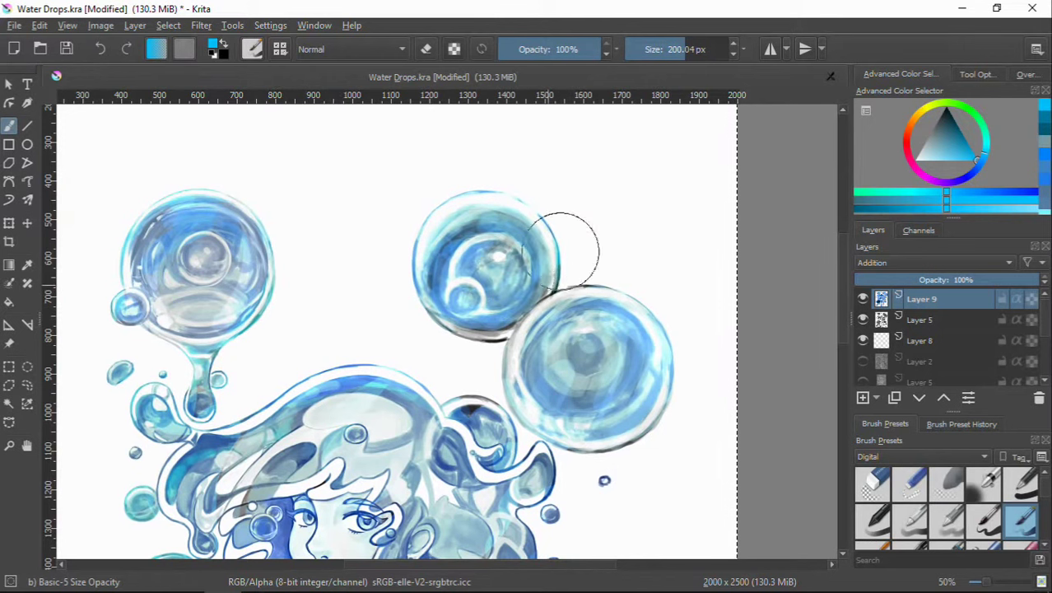
{"action": "scroll", "coordinate": [469, 317], "scroll_direction": "down", "scroll_amount": 2}
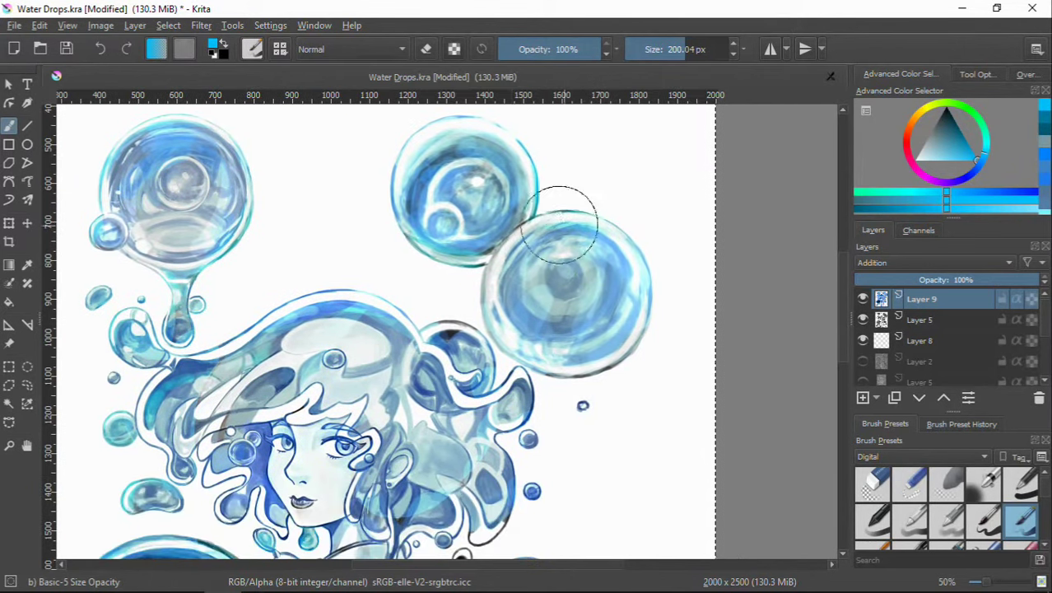
{"action": "scroll", "coordinate": [593, 345], "scroll_direction": "down", "scroll_amount": 2}
{"action": "scroll", "coordinate": [573, 353], "scroll_direction": "down", "scroll_amount": 1}
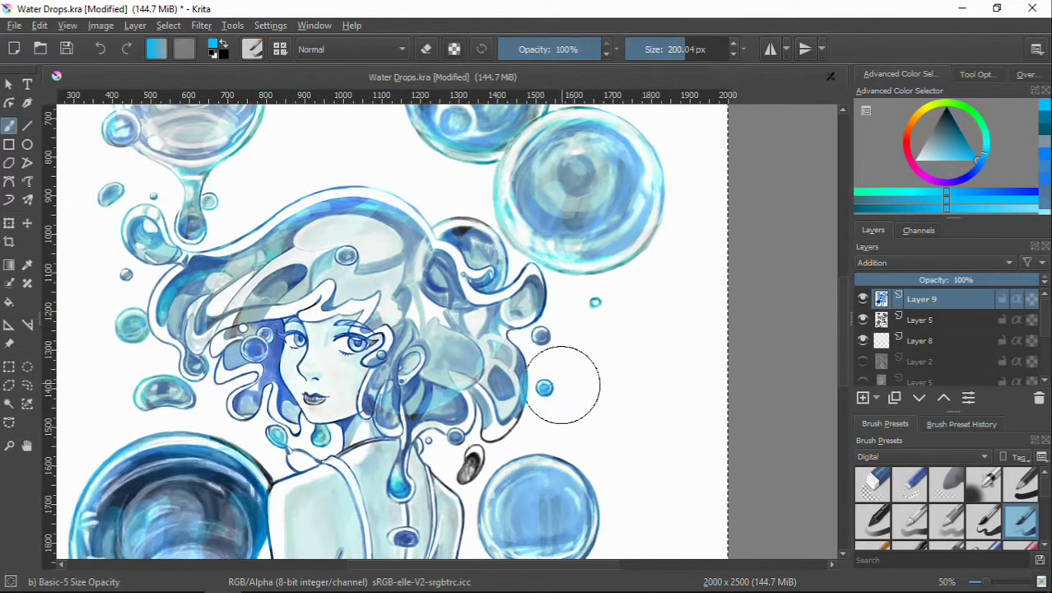
{"action": "scroll", "coordinate": [493, 305], "scroll_direction": "left", "scroll_amount": 2}
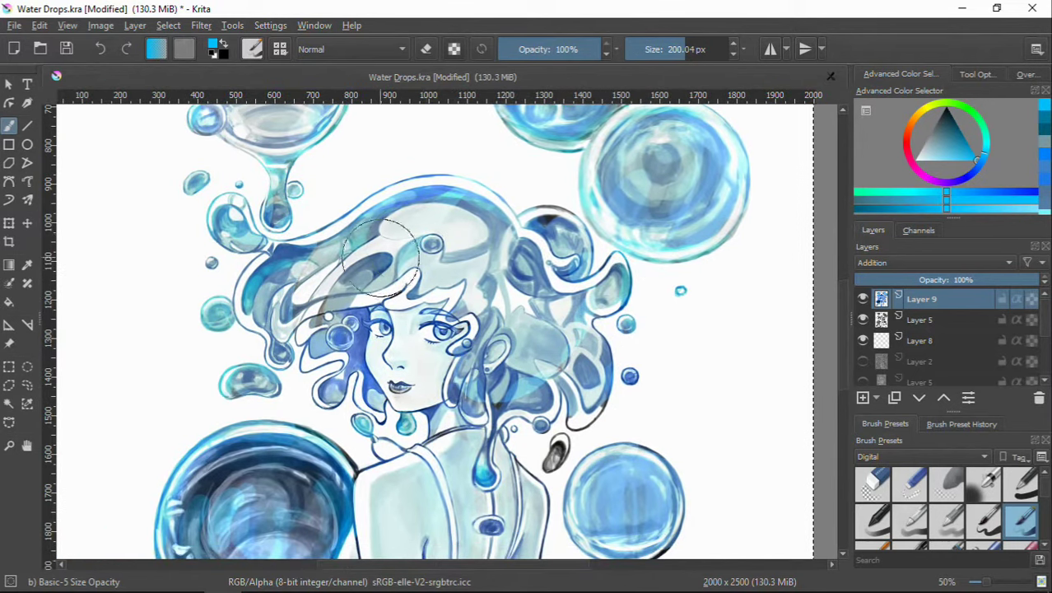
{"action": "left_click_drag", "start_coordinate": [373, 451], "coordinate": [370, 338]}
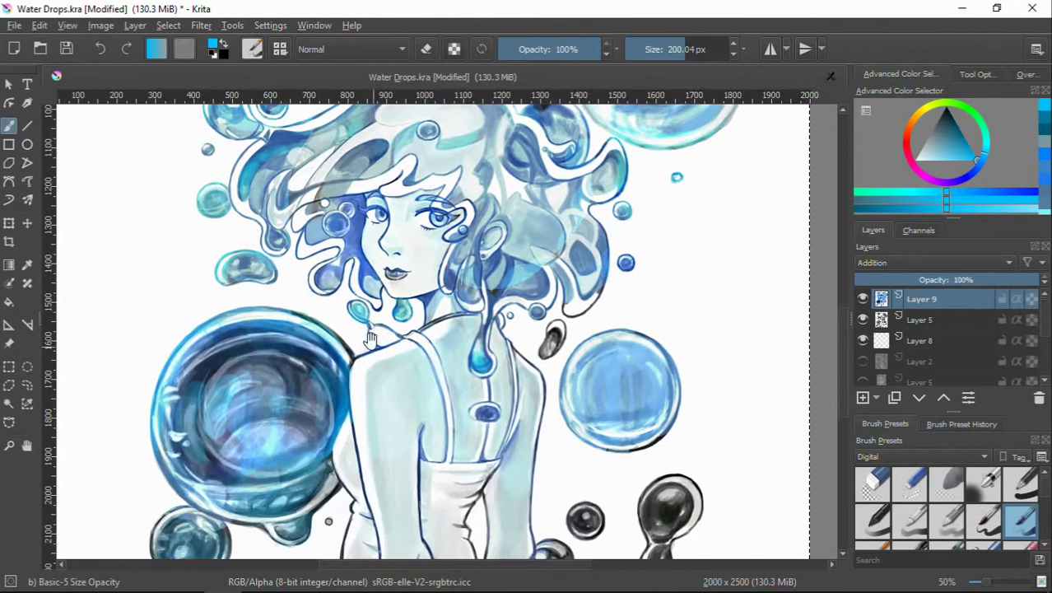
{"action": "scroll", "coordinate": [449, 377], "scroll_direction": "down", "scroll_amount": 2}
{"action": "scroll", "coordinate": [461, 362], "scroll_direction": "down", "scroll_amount": 1}
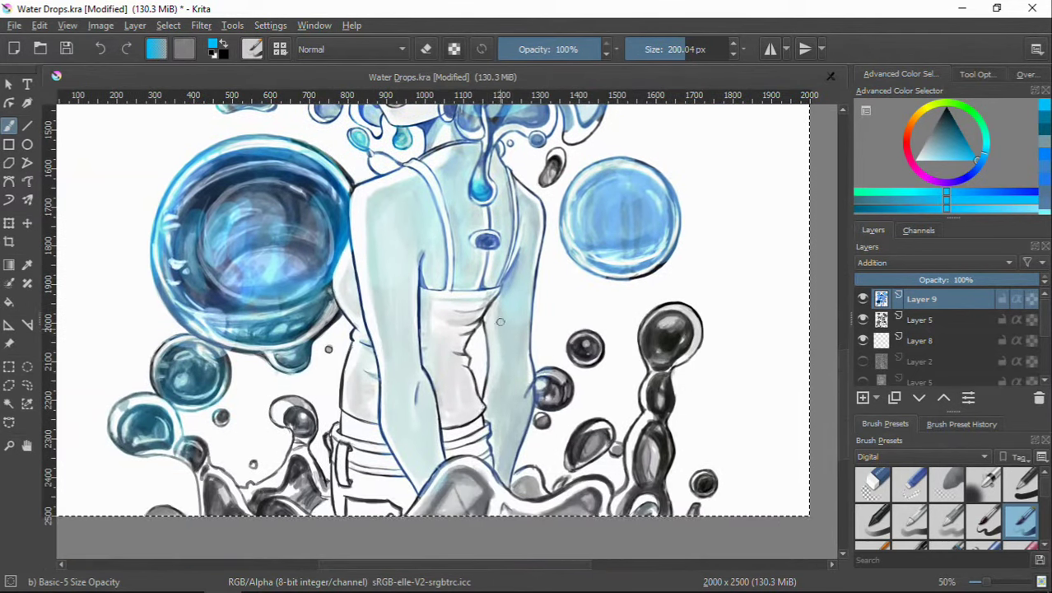
Step: Choose a blue glazing colour while framing the hair and lower splash
{"action": "left_click", "coordinate": [580, 342], "text": "ctrl"}
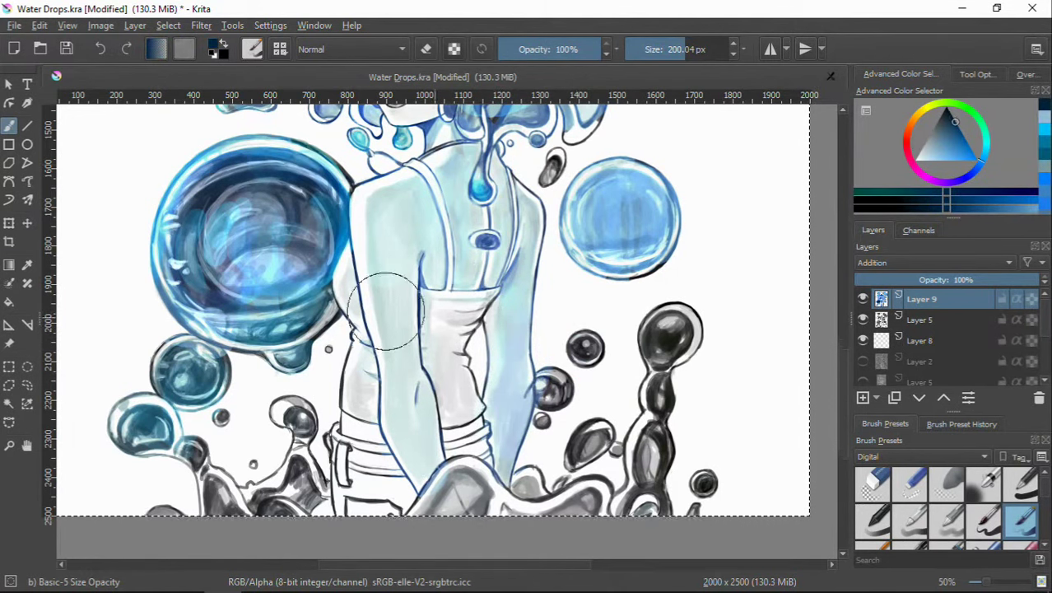
{"action": "scroll", "coordinate": [411, 272], "scroll_direction": "up", "scroll_amount": 1}
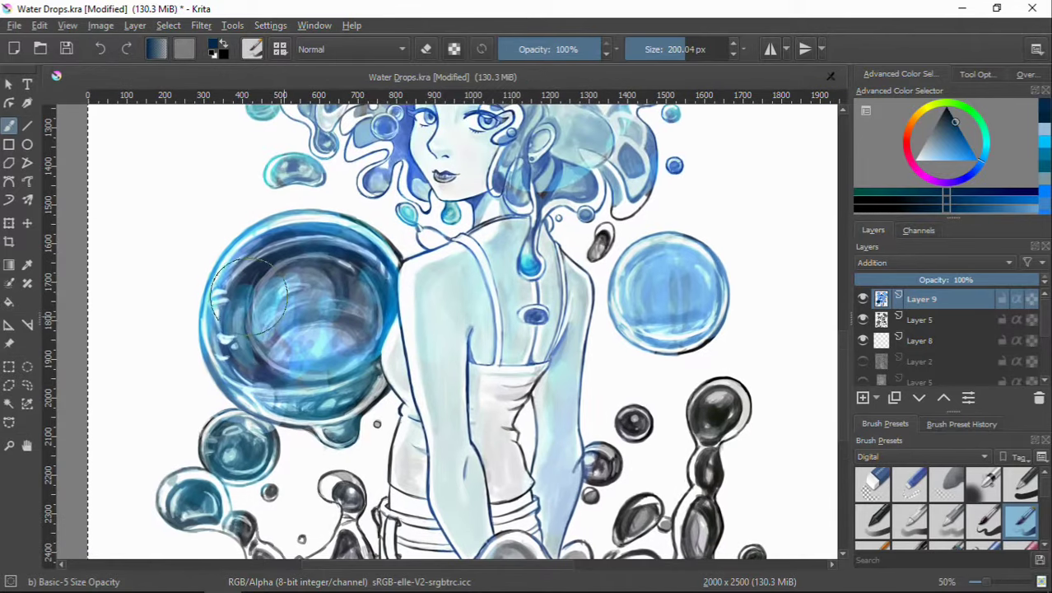
{"action": "scroll", "coordinate": [461, 329], "scroll_direction": "up", "scroll_amount": 1}
{"action": "scroll", "coordinate": [461, 329], "scroll_direction": "up", "scroll_amount": 1}
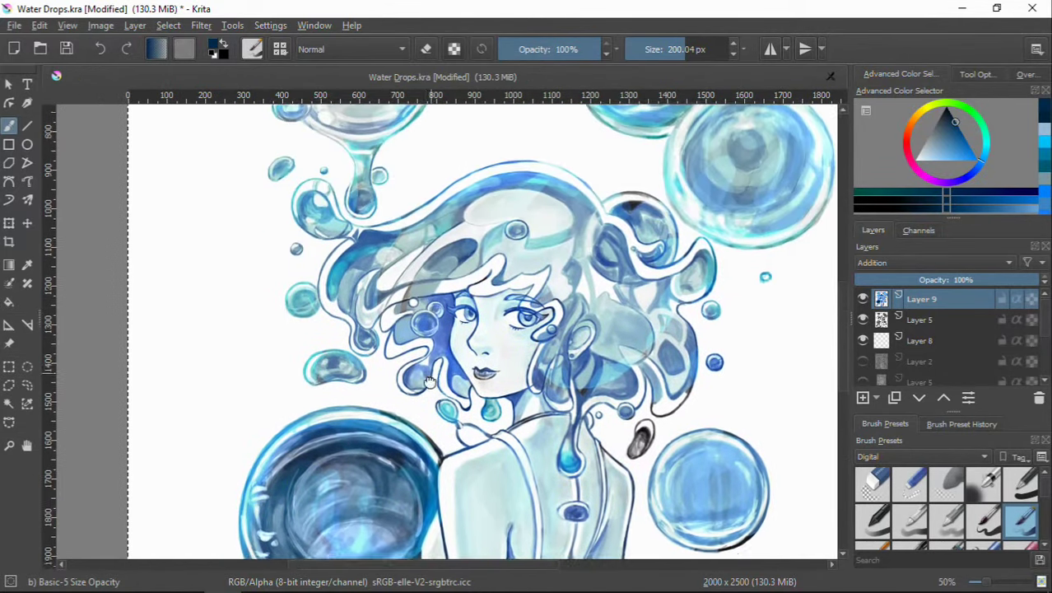
{"action": "scroll", "coordinate": [461, 329], "scroll_direction": "up", "scroll_amount": 1}
{"action": "left_click_drag", "start_coordinate": [961, 141], "coordinate": [957, 126]}
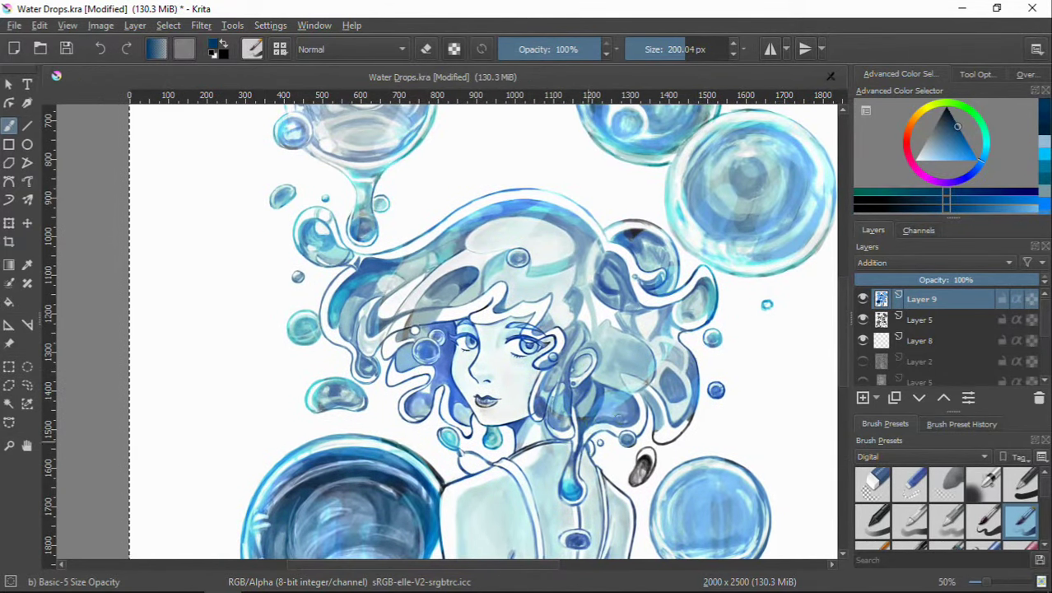
{"action": "left_click_drag", "start_coordinate": [707, 391], "coordinate": [598, 376]}
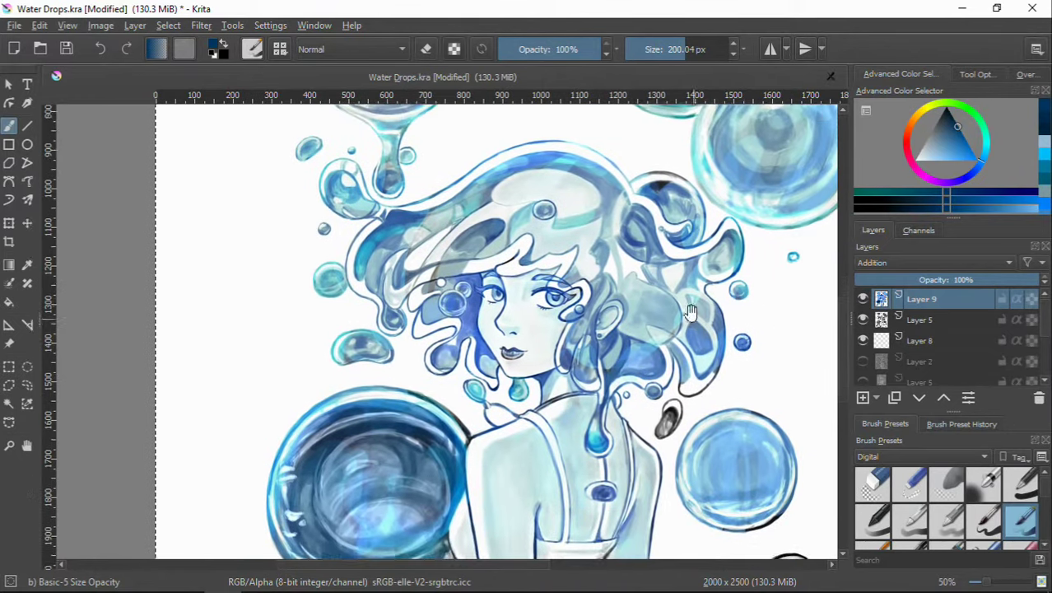
{"action": "scroll", "coordinate": [598, 376], "scroll_direction": "down", "scroll_amount": 3}
{"action": "scroll", "coordinate": [593, 379], "scroll_direction": "down", "scroll_amount": 3}
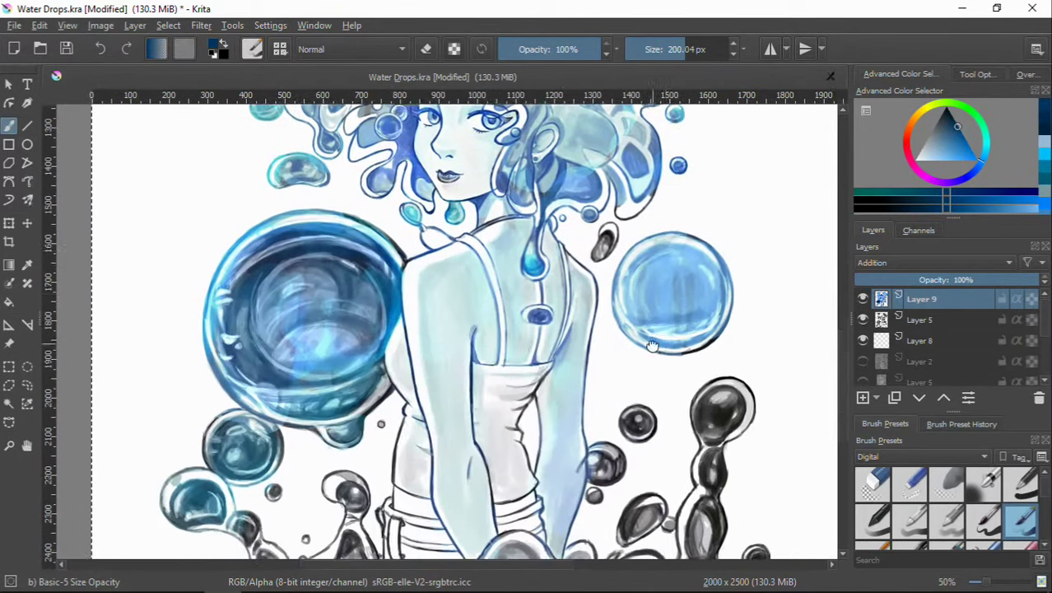
{"action": "scroll", "coordinate": [576, 383], "scroll_direction": "down", "scroll_amount": 1}
Step: Glaze the small bubble, the dark splash column and the lower splash blue
{"action": "left_click_drag", "start_coordinate": [537, 387], "coordinate": [576, 374]}
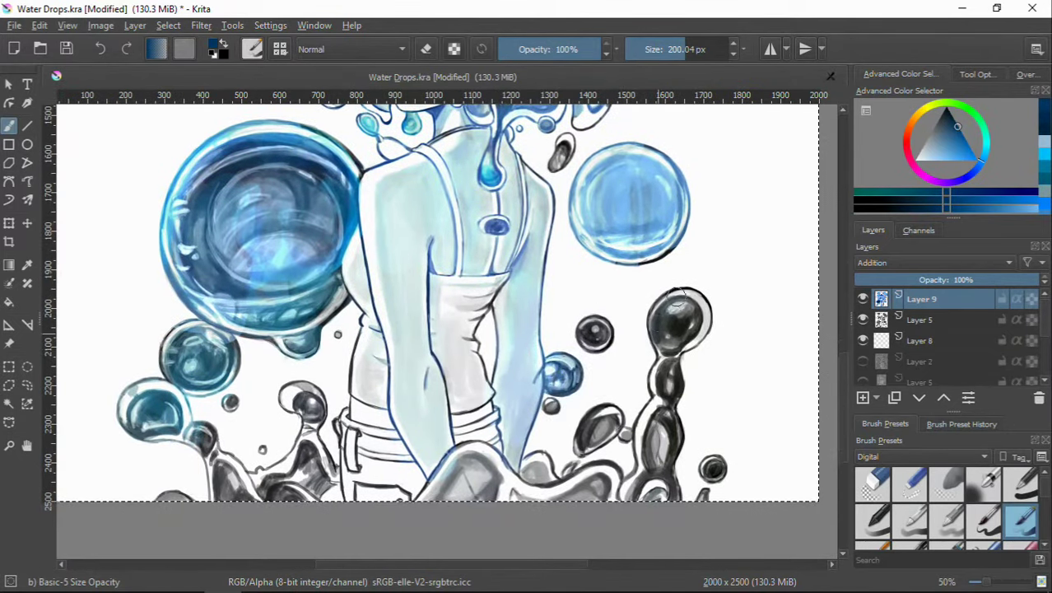
{"action": "mouse_move", "coordinate": [678, 313]}
{"action": "left_mouse_down"}
{"action": "mouse_move", "coordinate": [667, 412]}
{"action": "mouse_move", "coordinate": [713, 471]}
{"action": "mouse_move", "coordinate": [593, 428]}
{"action": "left_mouse_up"}
{"action": "left_click_drag", "start_coordinate": [625, 486], "coordinate": [403, 494]}
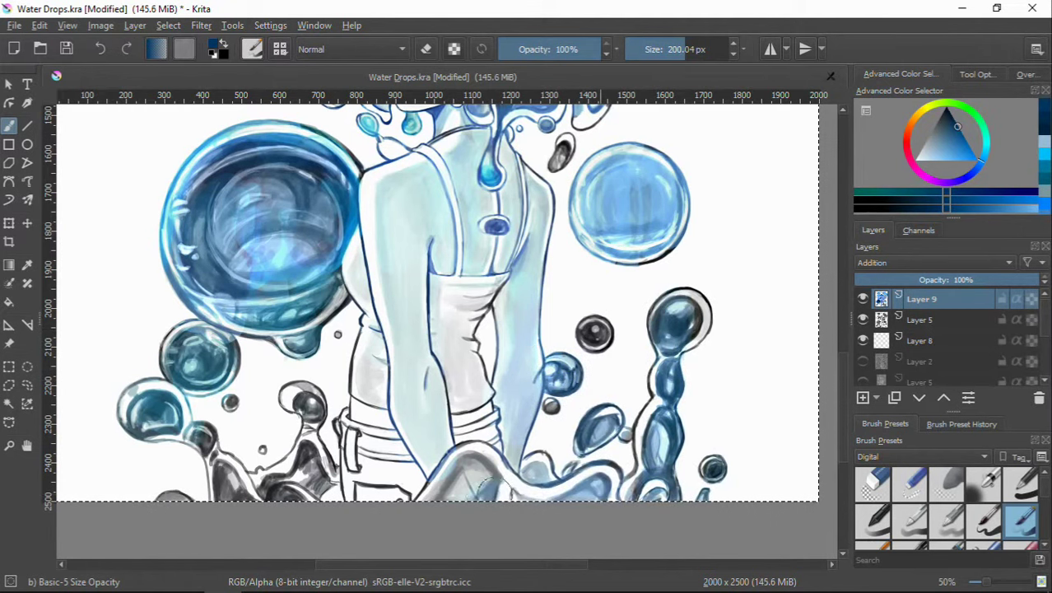
{"action": "left_click_drag", "start_coordinate": [510, 461], "coordinate": [247, 498]}
{"action": "mouse_move", "coordinate": [460, 502]}
{"action": "left_mouse_down"}
{"action": "mouse_move", "coordinate": [562, 428]}
{"action": "mouse_move", "coordinate": [664, 437]}
{"action": "left_mouse_up"}
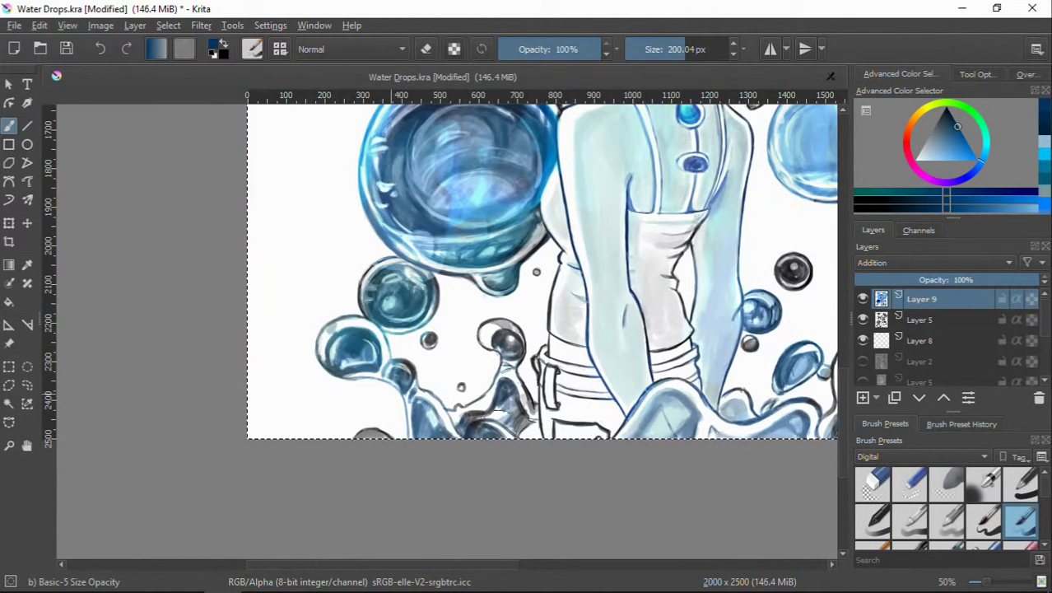
Step: Zoom in close on the big bubble and the girl's back
{"action": "mouse_move", "coordinate": [490, 319]}
{"action": "left_mouse_down"}
{"action": "mouse_move", "coordinate": [432, 401]}
{"action": "mouse_move", "coordinate": [461, 527]}
{"action": "left_mouse_up"}
{"action": "scroll", "coordinate": [461, 329], "scroll_direction": "up", "scroll_amount": 3}
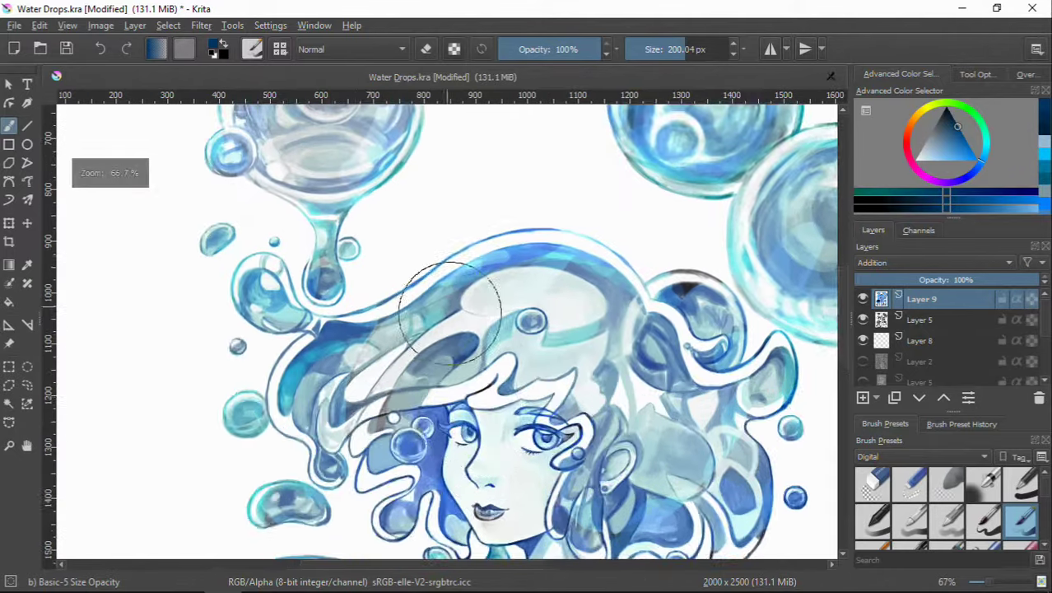
{"action": "left_click_drag", "start_coordinate": [461, 330], "coordinate": [483, 441]}
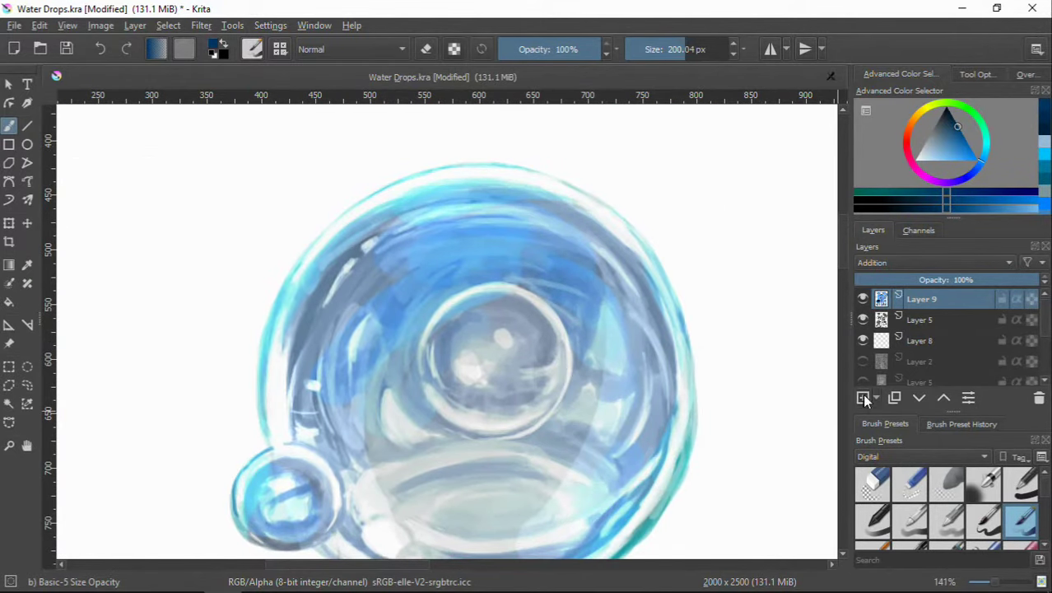
Step: Add Layer 10, shrink the brush to about 33 px, and paint sampled blues on the bubble's right rim
{"action": "left_click", "coordinate": [864, 400]}
{"action": "left_click", "coordinate": [304, 323], "text": "ctrl"}
{"action": "key", "text": "bracketleft"}
{"action": "key", "text": "bracketleft"}
{"action": "key", "text": "bracketleft"}
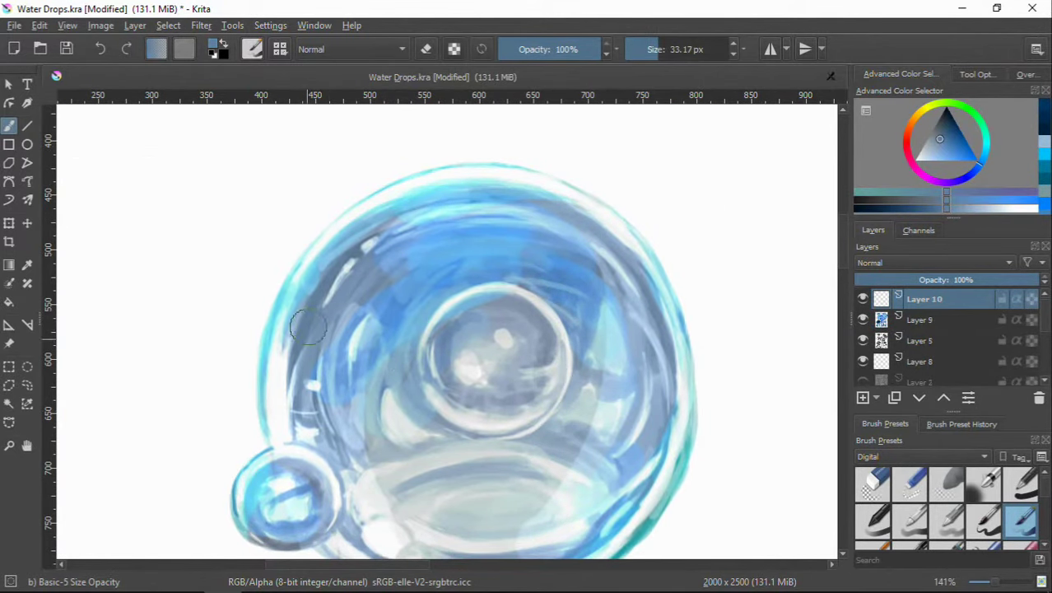
{"action": "left_click", "coordinate": [446, 280], "text": "ctrl"}
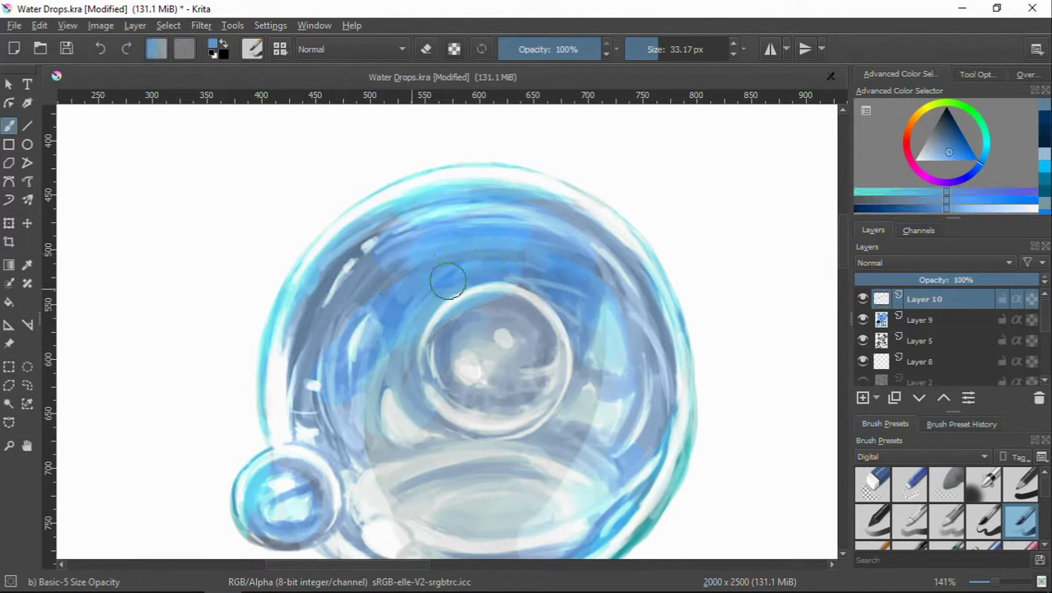
{"action": "left_click", "coordinate": [627, 306], "text": "ctrl"}
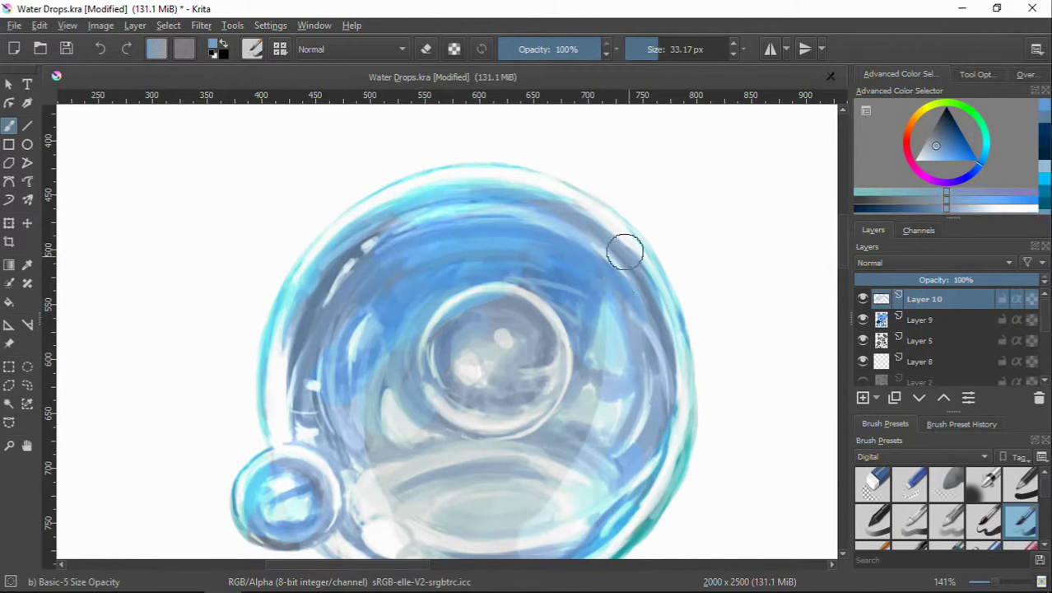
{"action": "left_click_drag", "start_coordinate": [622, 247], "coordinate": [664, 324]}
Step: Paint more sampled blue along the rim, then move to Layer 9 with a darker blue
{"action": "left_click", "coordinate": [864, 208]}
{"action": "left_click_drag", "start_coordinate": [625, 251], "coordinate": [656, 345]}
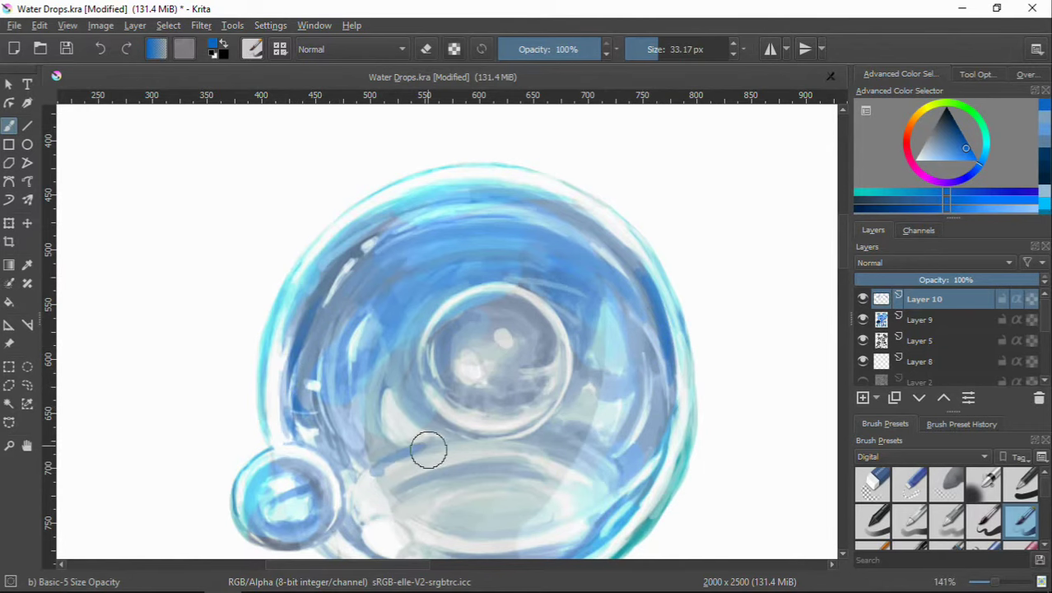
{"action": "left_click", "coordinate": [386, 457], "text": "ctrl"}
{"action": "left_click_drag", "start_coordinate": [408, 446], "coordinate": [390, 388]}
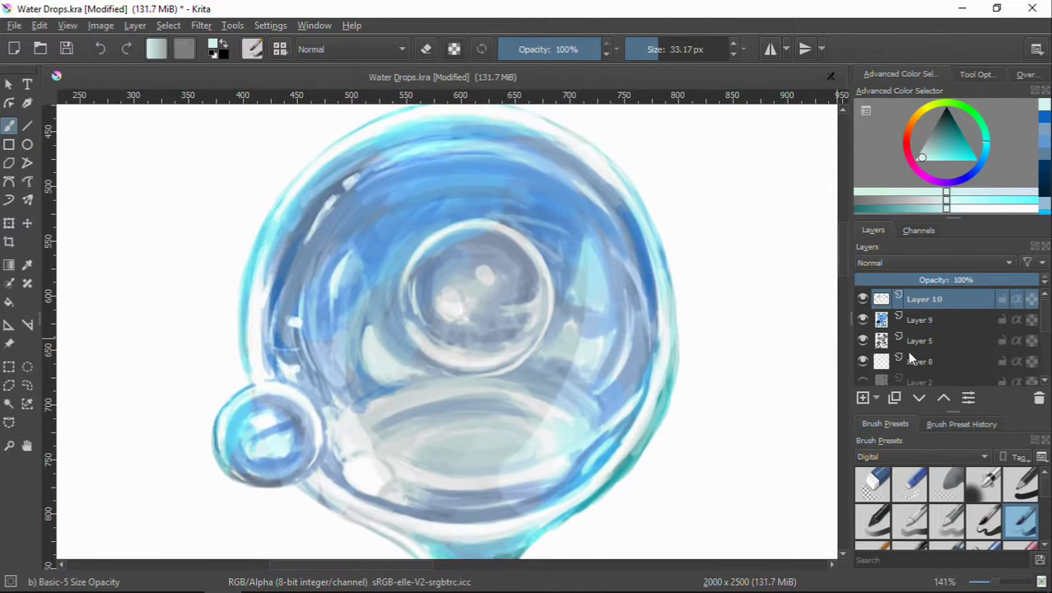
{"action": "left_click_drag", "start_coordinate": [907, 351], "coordinate": [923, 318]}
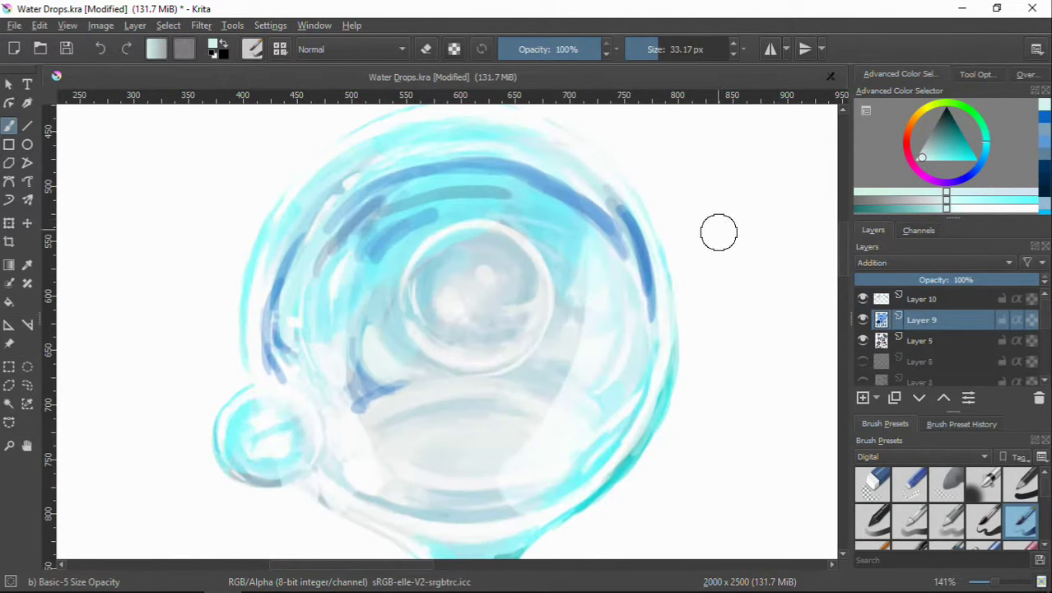
{"action": "left_click_drag", "start_coordinate": [937, 154], "coordinate": [983, 164]}
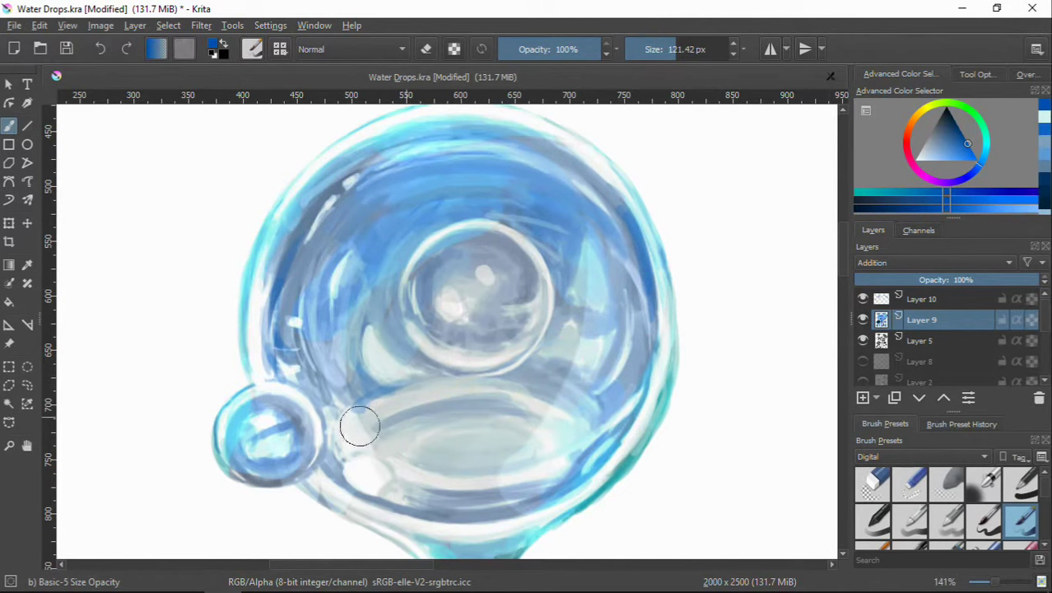
Step: On Layer 10, soften the big bubble's lower inner ellipse with sampled pale cyan
{"action": "left_click", "coordinate": [923, 299]}
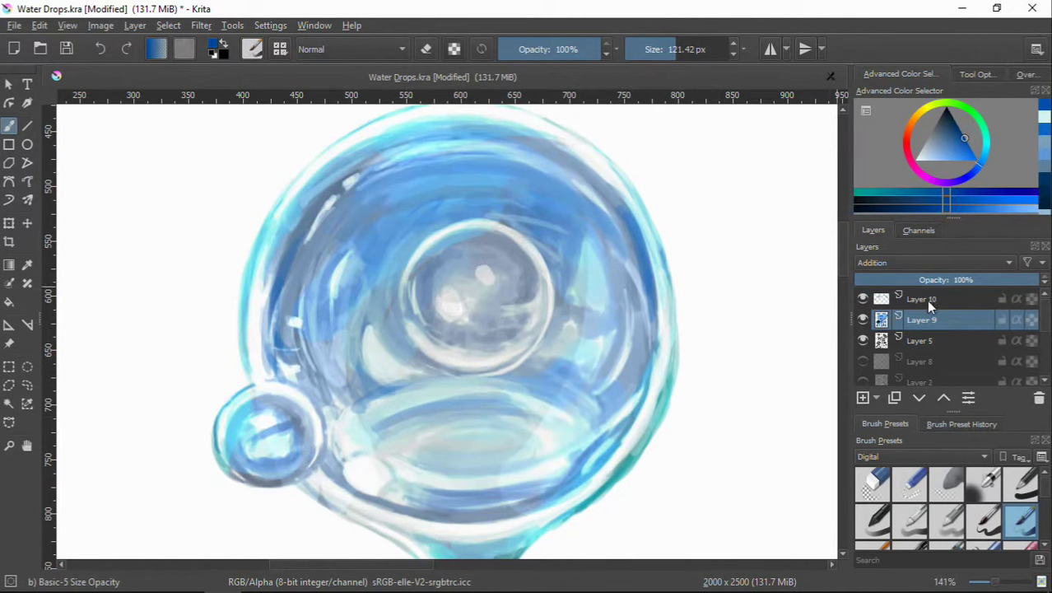
{"action": "left_click", "coordinate": [581, 352], "text": "ctrl"}
{"action": "mouse_move", "coordinate": [544, 440]}
{"action": "left_mouse_down"}
{"action": "mouse_move", "coordinate": [443, 441]}
{"action": "mouse_move", "coordinate": [530, 481]}
{"action": "left_mouse_up"}
Step: On Layer 9, brighten the small inner bubble with cyan strokes
{"action": "left_click", "coordinate": [922, 320]}
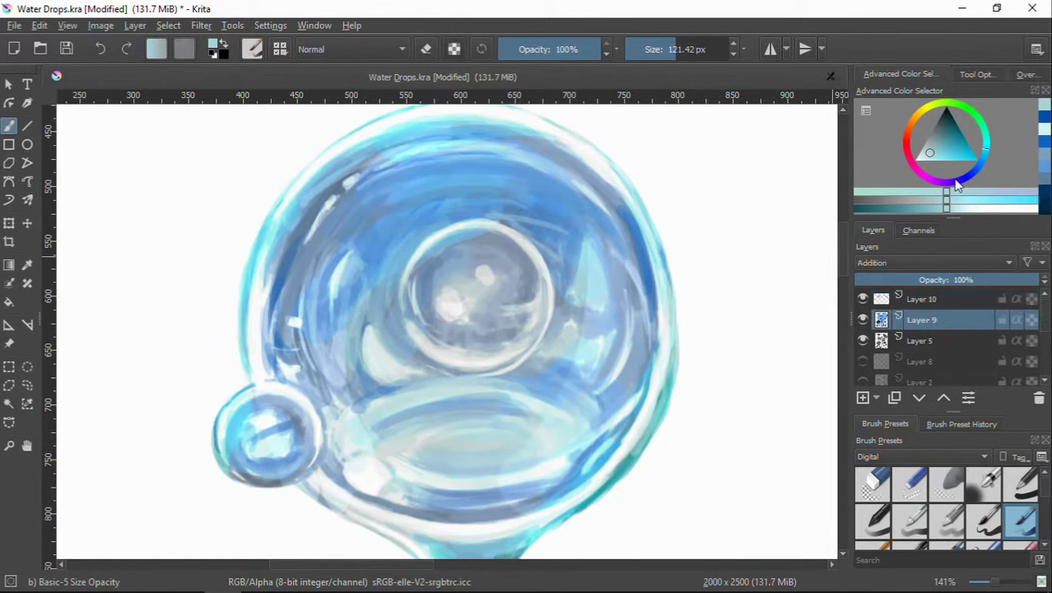
{"action": "left_click", "coordinate": [617, 370], "text": "ctrl"}
{"action": "left_click_drag", "start_coordinate": [451, 238], "coordinate": [494, 304]}
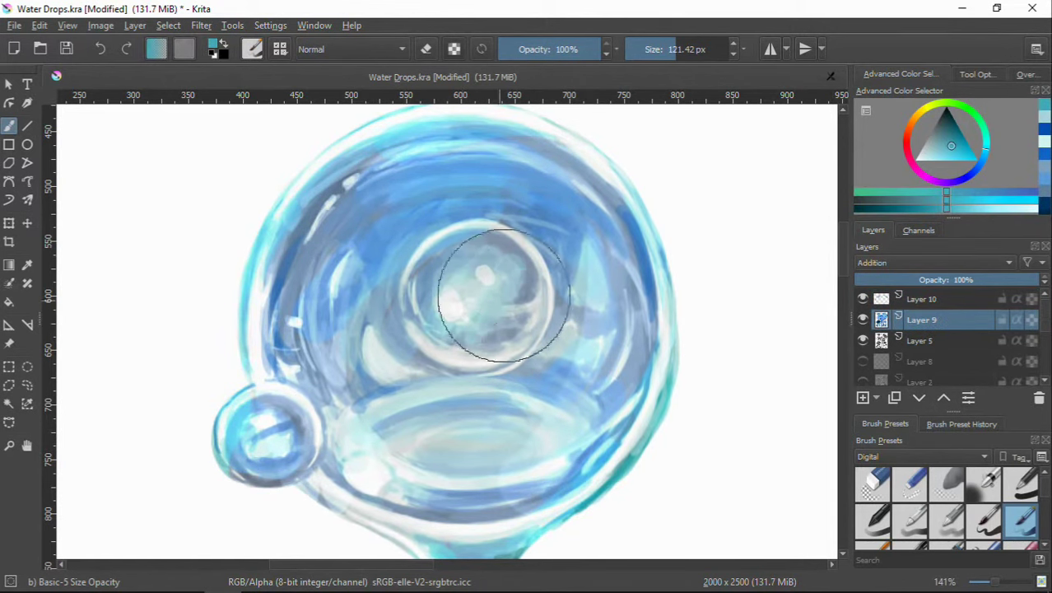
{"action": "left_click_drag", "start_coordinate": [955, 140], "coordinate": [976, 135]}
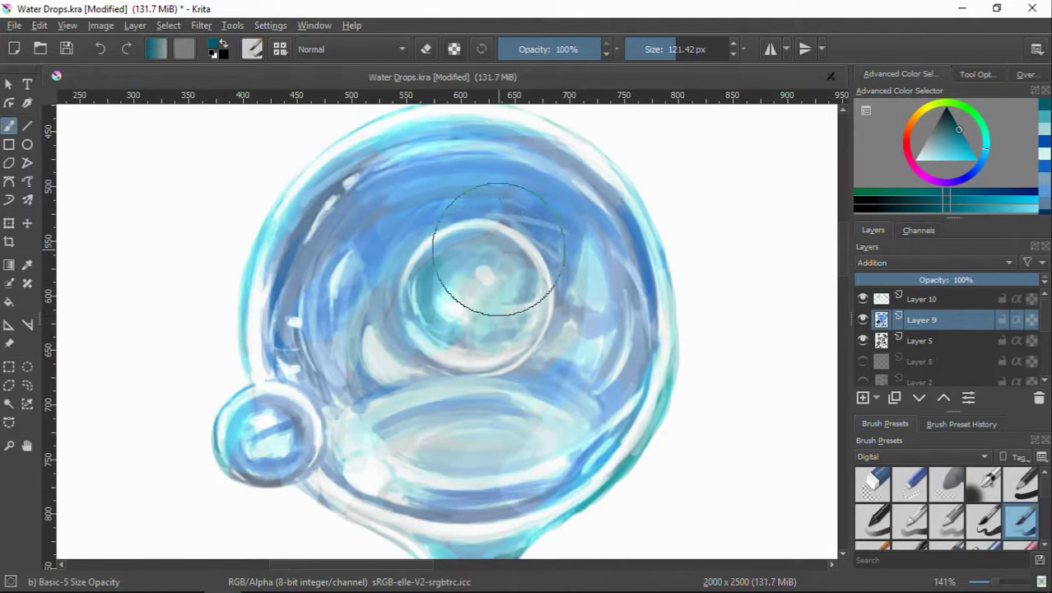
Step: Return to Layer 10 with a sampled light blue and a smaller brush
{"action": "left_click", "coordinate": [981, 165]}
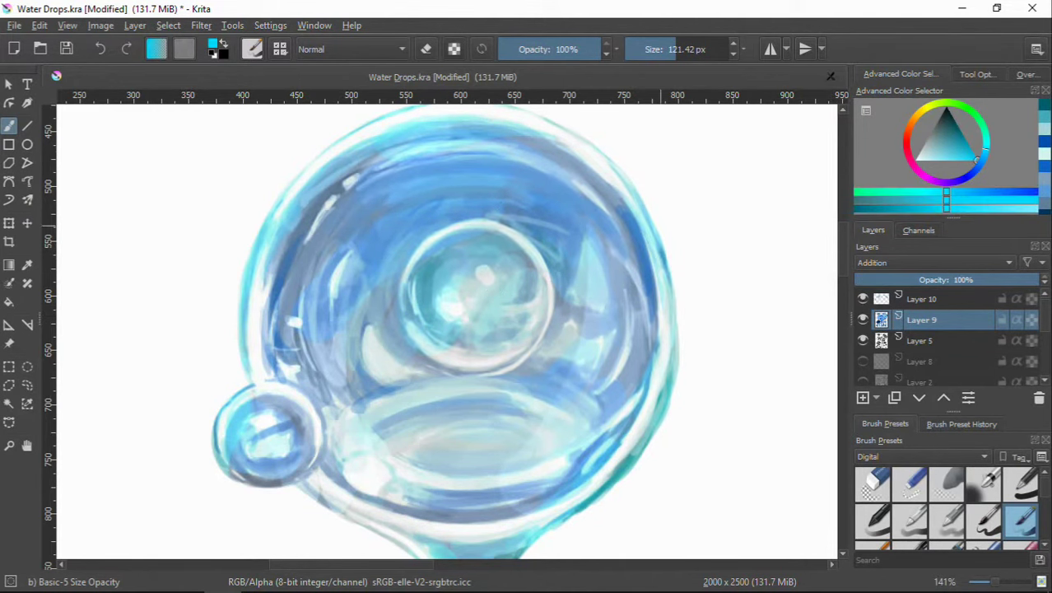
{"action": "left_click", "coordinate": [922, 299]}
{"action": "left_click", "coordinate": [663, 235], "text": "ctrl"}
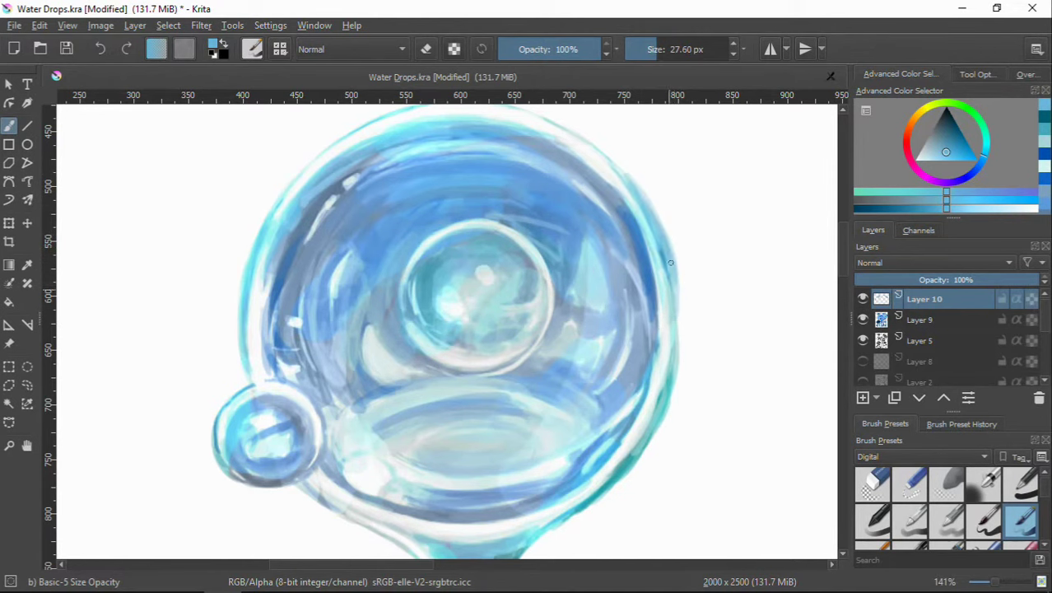
Step: Sample medium blues and a very light cyan from the big bubble to refine its rim
{"action": "scroll", "coordinate": [679, 332], "scroll_direction": "up", "scroll_amount": 3}
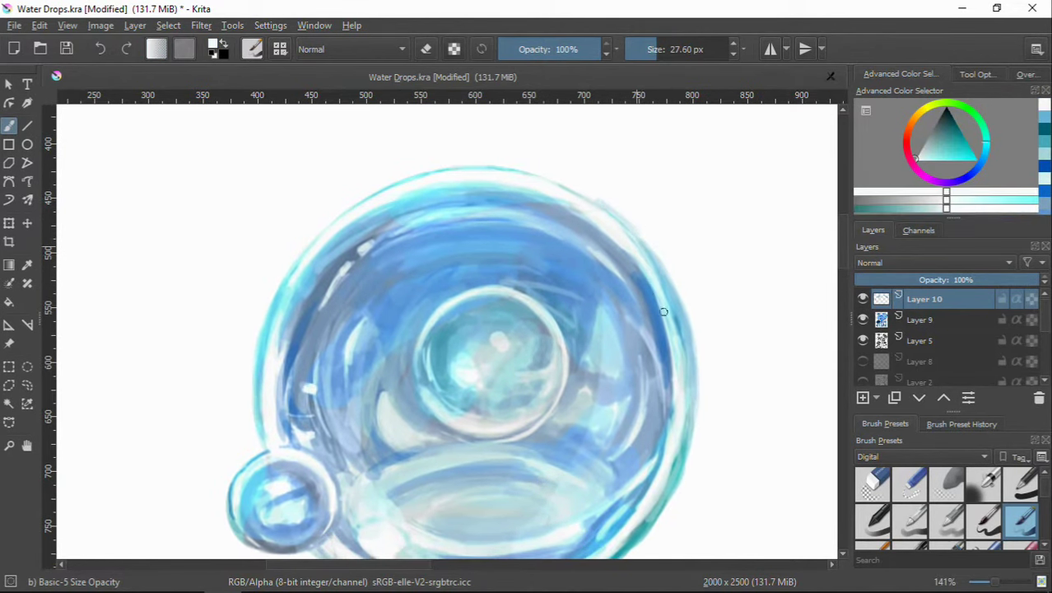
{"action": "left_click", "coordinate": [630, 255], "text": "ctrl"}
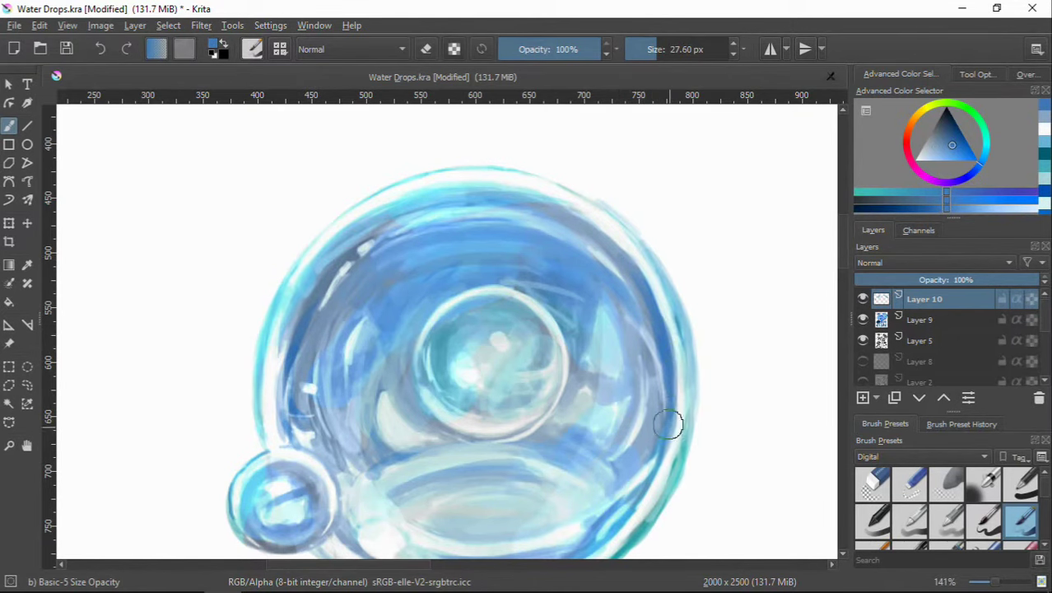
{"action": "scroll", "coordinate": [671, 373], "scroll_direction": "down", "scroll_amount": 3}
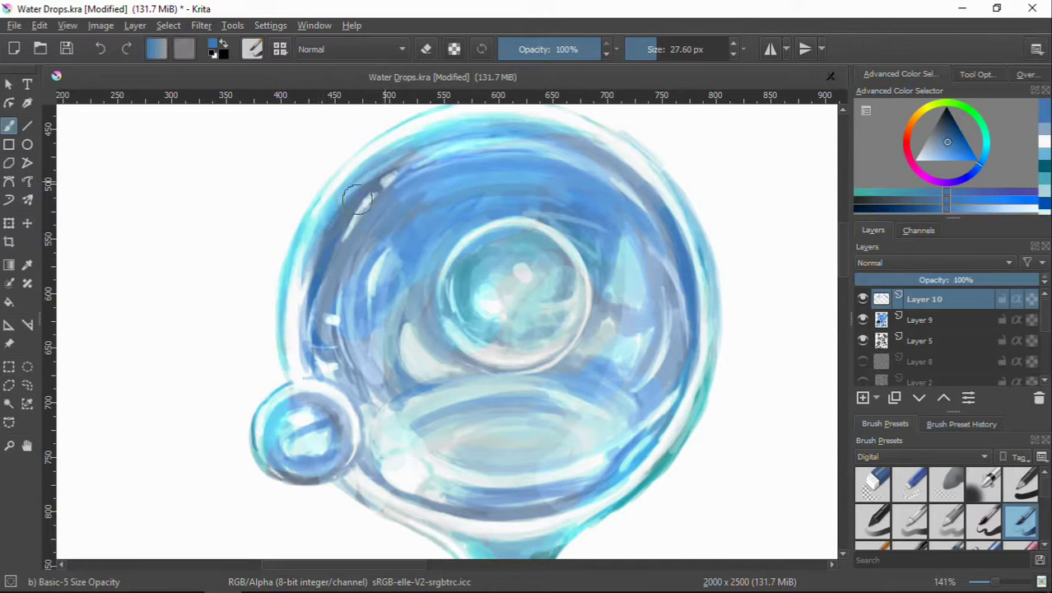
{"action": "left_click", "coordinate": [387, 263], "text": "ctrl"}
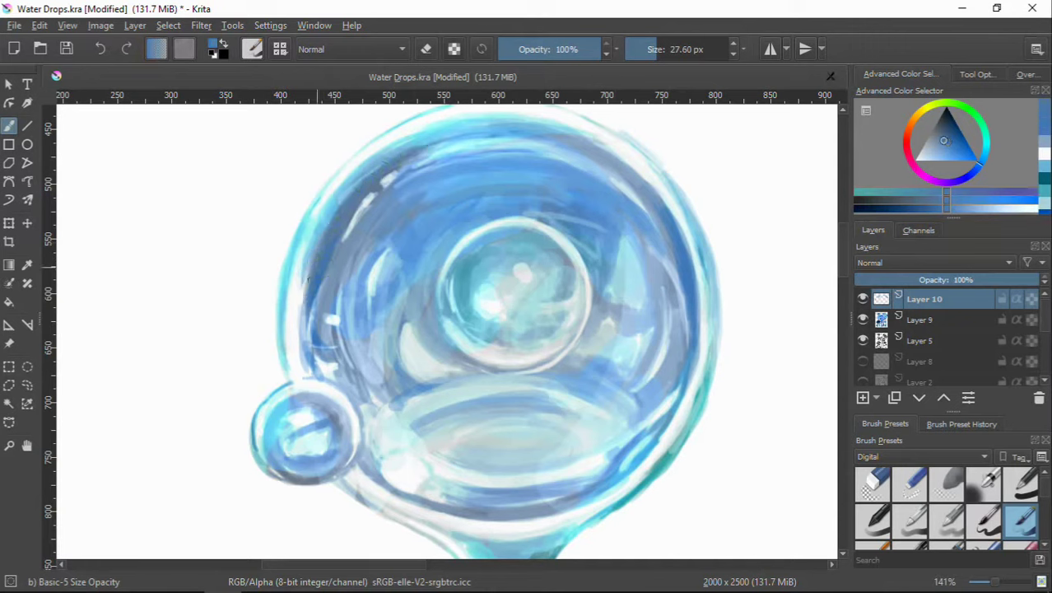
{"action": "left_click", "coordinate": [411, 329], "text": "ctrl"}
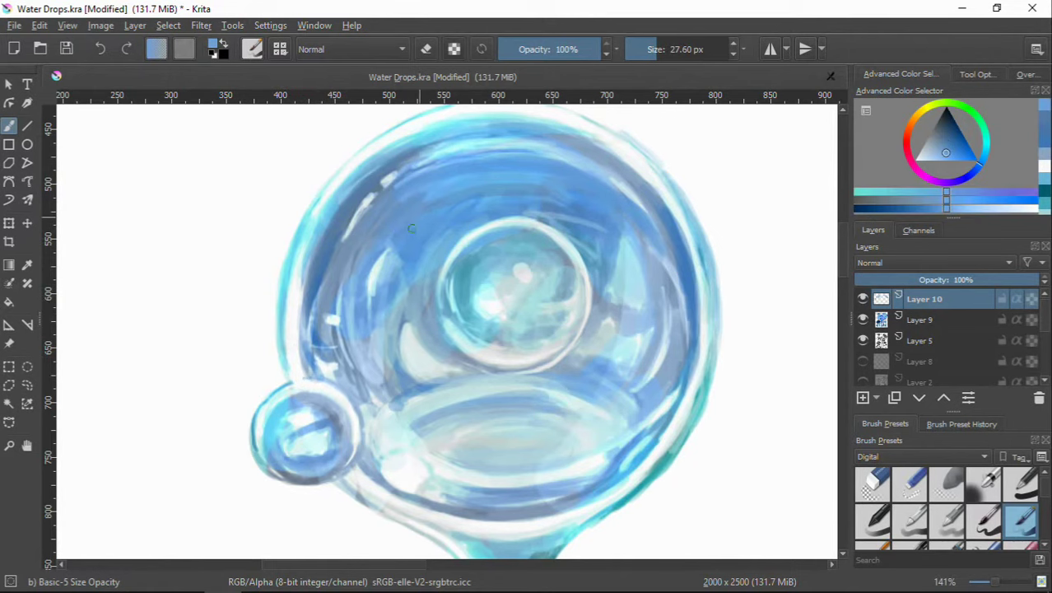
{"action": "left_click", "coordinate": [509, 216], "text": "ctrl"}
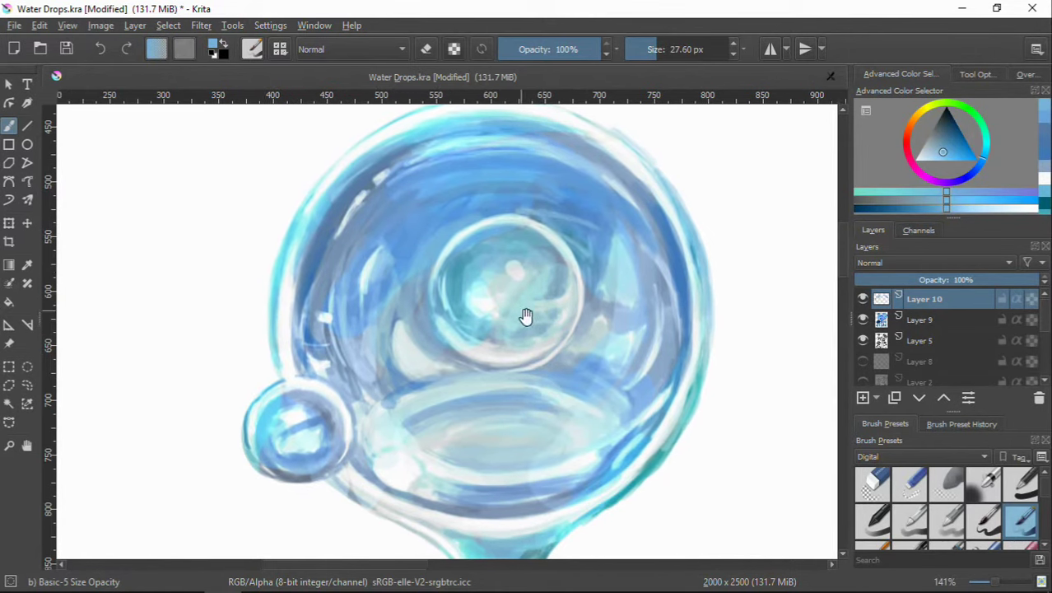
{"action": "left_click", "coordinate": [461, 308], "text": "ctrl"}
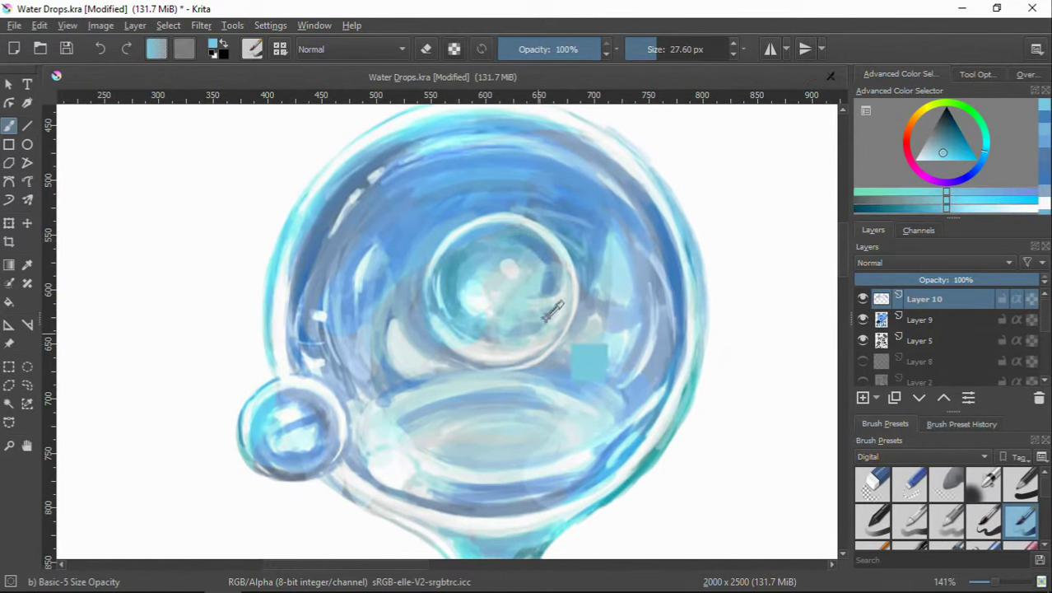
{"action": "left_click", "coordinate": [663, 259], "text": "ctrl"}
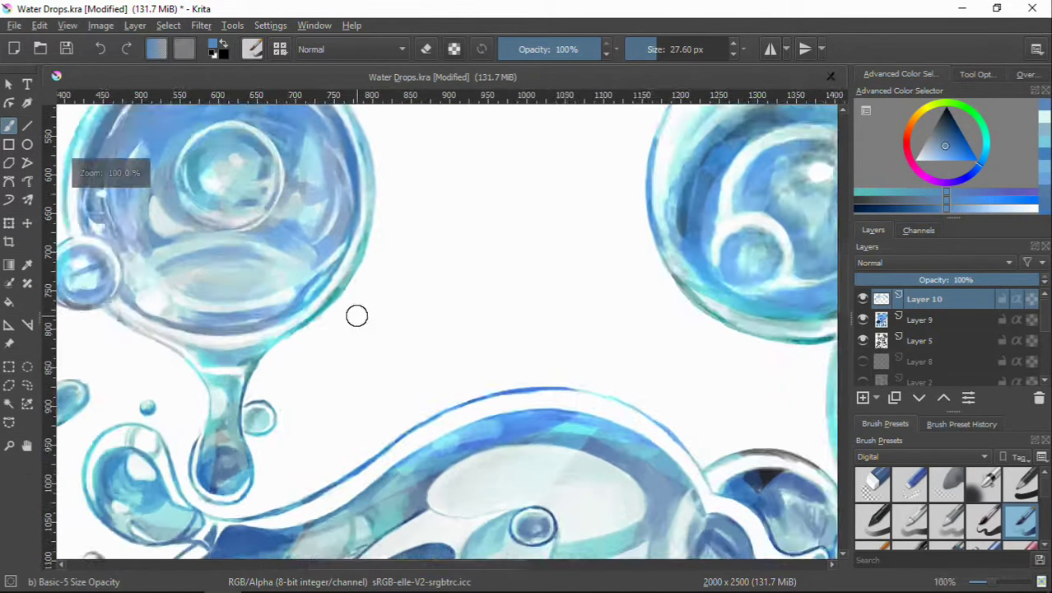
Step: On Layer 9, brighten the hanging drop below the bubble and darken its bottom
{"action": "left_click", "coordinate": [923, 324]}
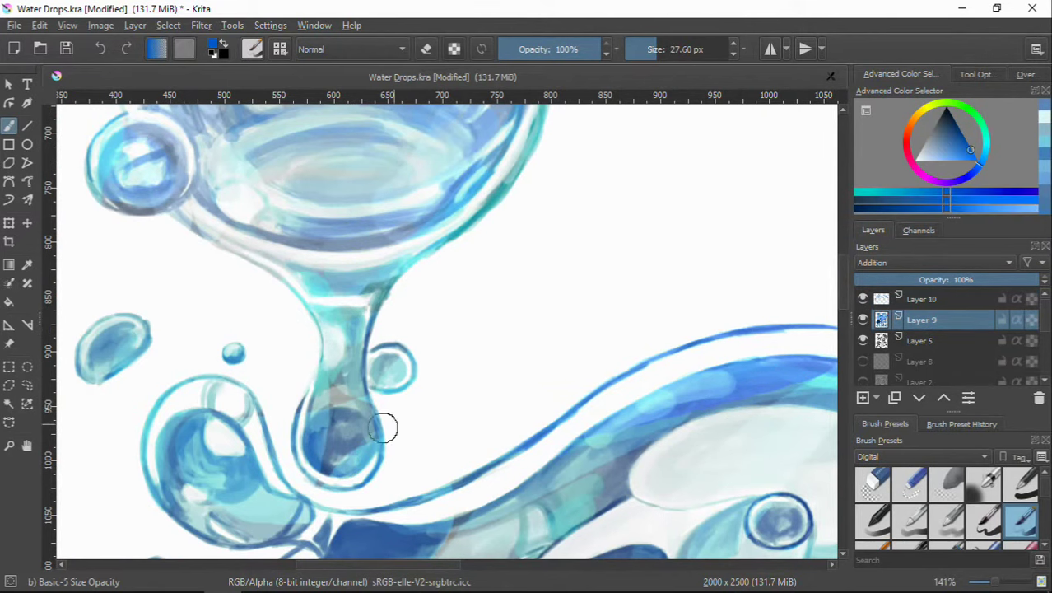
{"action": "left_click_drag", "start_coordinate": [375, 423], "coordinate": [350, 440]}
{"action": "left_click_drag", "start_coordinate": [956, 138], "coordinate": [972, 132]}
{"action": "left_click_drag", "start_coordinate": [329, 452], "coordinate": [369, 403]}
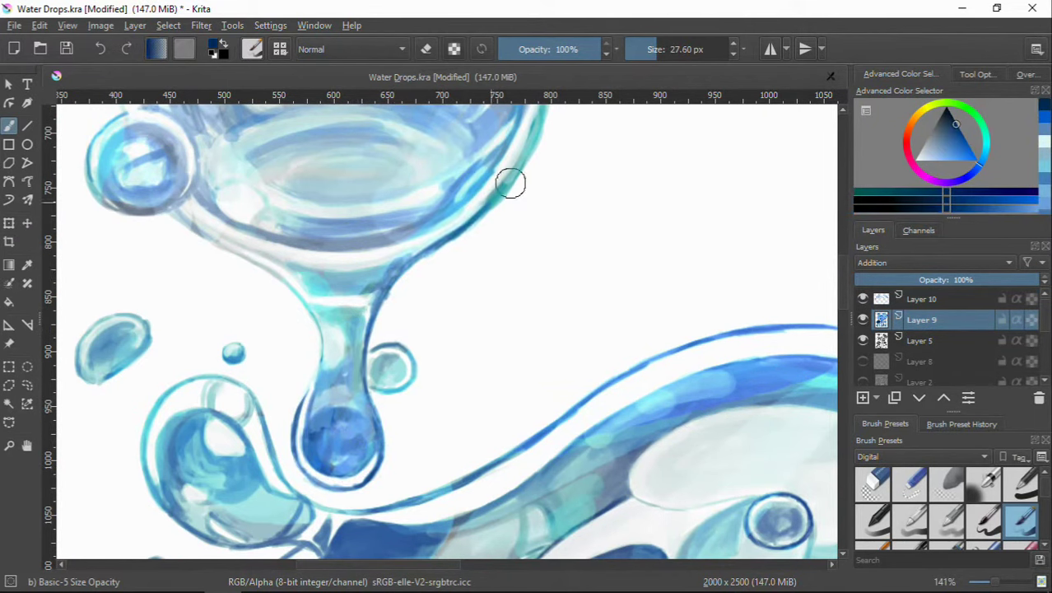
Step: On Layer 10, paint a finer sampled-blue stroke along the big bubble's right edge
{"action": "mouse_move", "coordinate": [388, 230]}
{"action": "left_mouse_down"}
{"action": "mouse_move", "coordinate": [376, 404]}
{"action": "mouse_move", "coordinate": [442, 448]}
{"action": "left_mouse_up"}
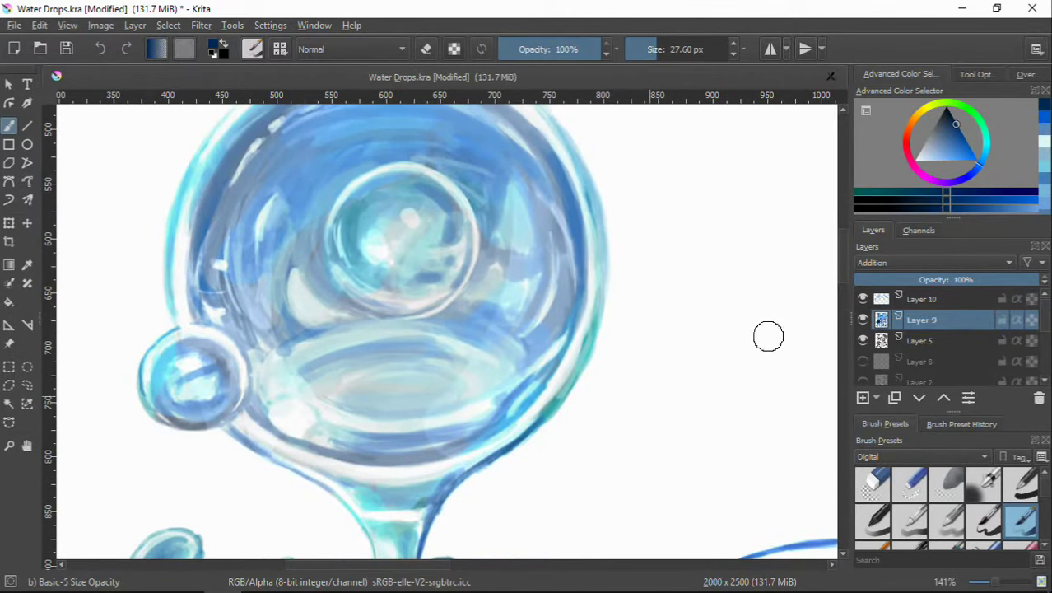
{"action": "left_click", "coordinate": [922, 299]}
{"action": "left_click", "coordinate": [503, 456], "text": "ctrl"}
{"action": "key", "text": "bracketleft"}
{"action": "key", "text": "bracketleft"}
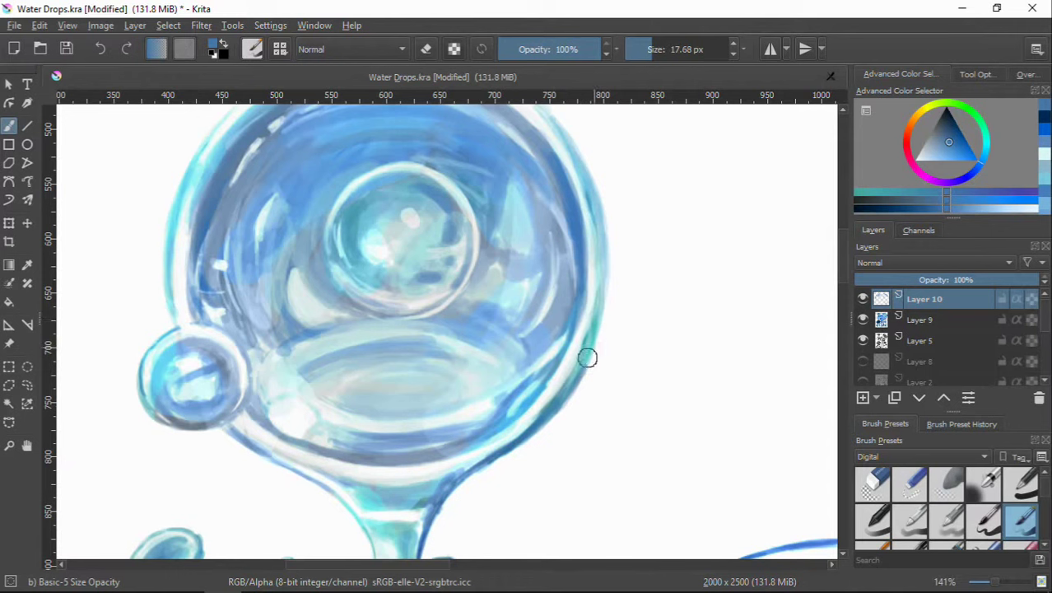
{"action": "left_click_drag", "start_coordinate": [608, 245], "coordinate": [588, 338]}
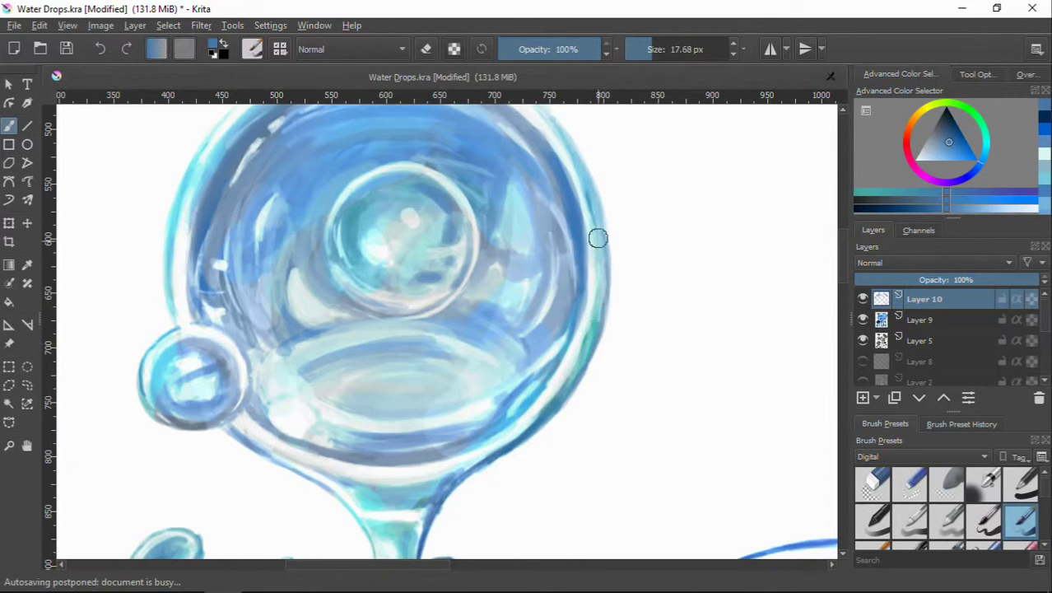
{"action": "scroll", "coordinate": [465, 345], "scroll_direction": "down", "scroll_amount": 2}
{"action": "scroll", "coordinate": [428, 344], "scroll_direction": "down", "scroll_amount": 1}
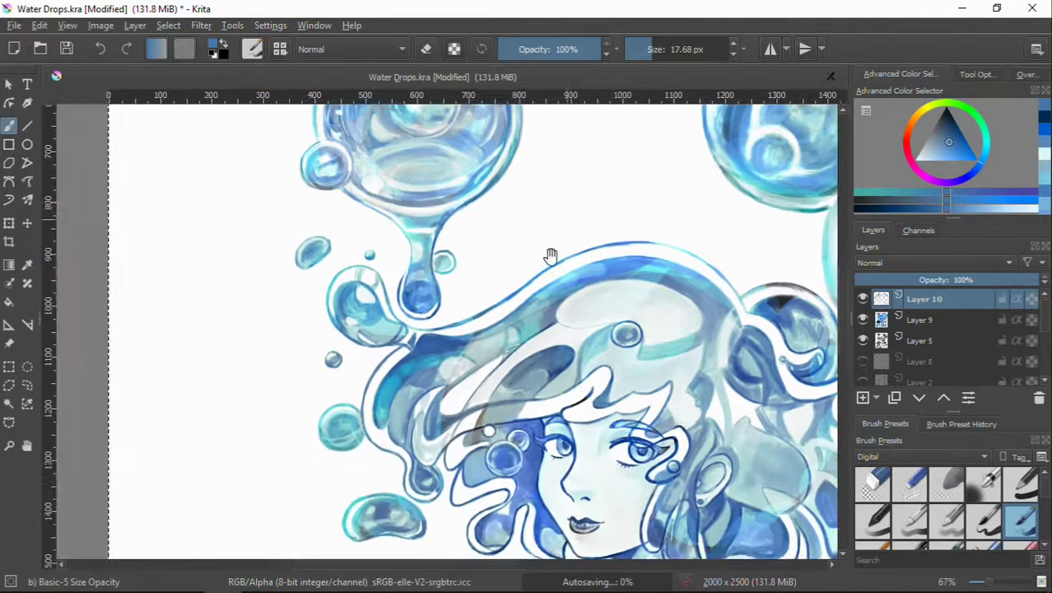
Step: Select Layer 9, sample blues, and frame the bubbles to the upper right of the head
{"action": "left_click_drag", "start_coordinate": [587, 259], "coordinate": [518, 99]}
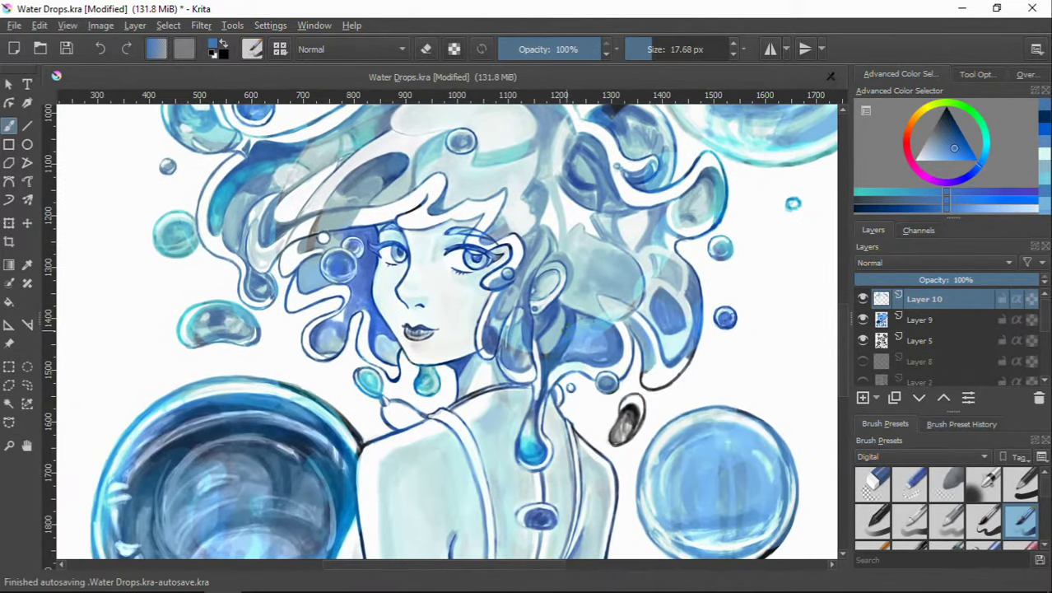
{"action": "left_click", "coordinate": [881, 321]}
{"action": "left_click", "coordinate": [634, 437], "text": "ctrl"}
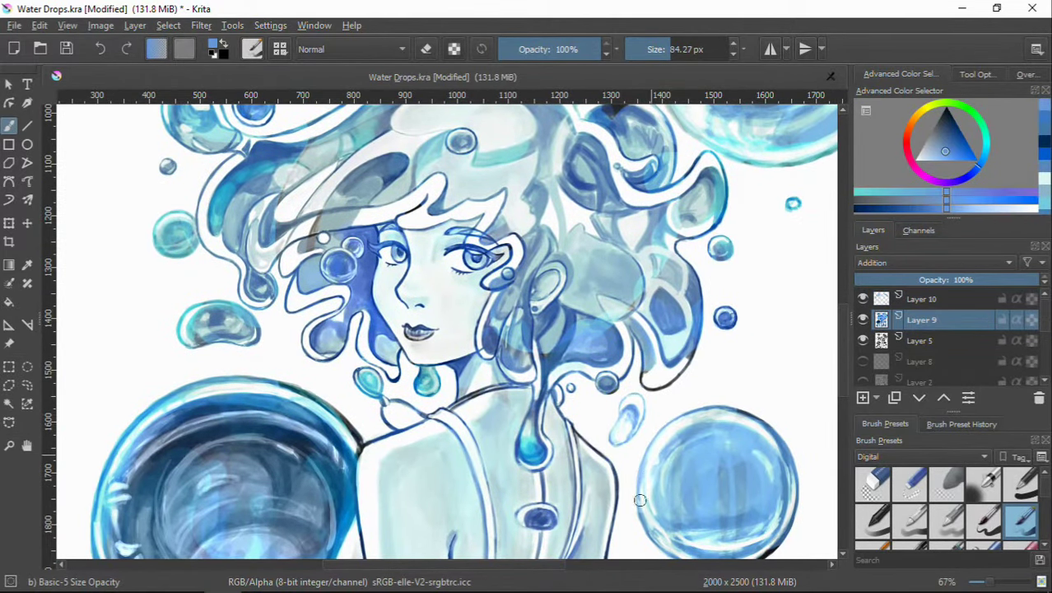
{"action": "left_click_drag", "start_coordinate": [666, 415], "coordinate": [663, 350]}
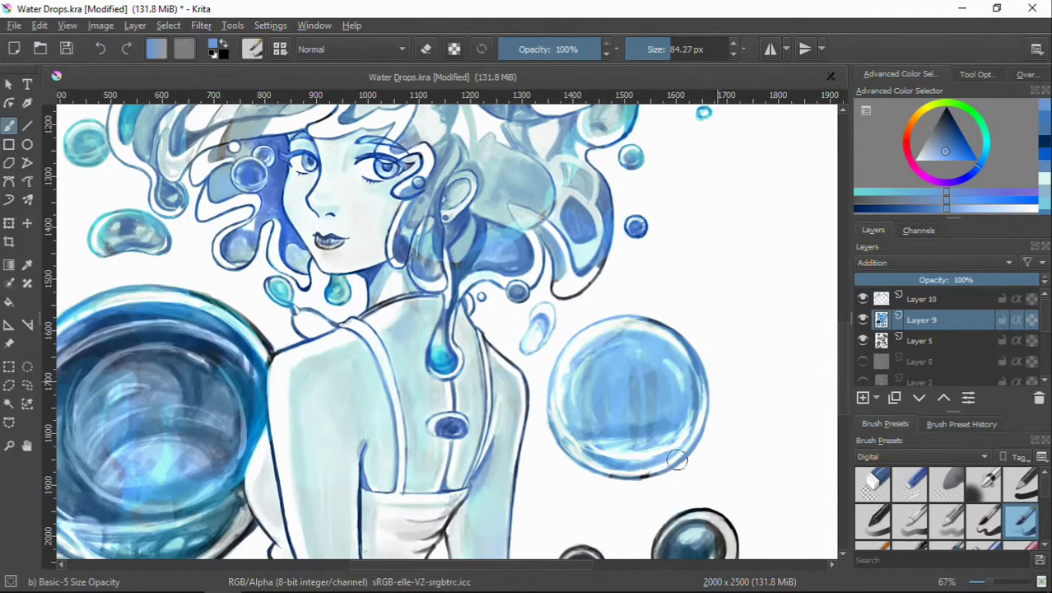
{"action": "left_click_drag", "start_coordinate": [721, 327], "coordinate": [640, 390]}
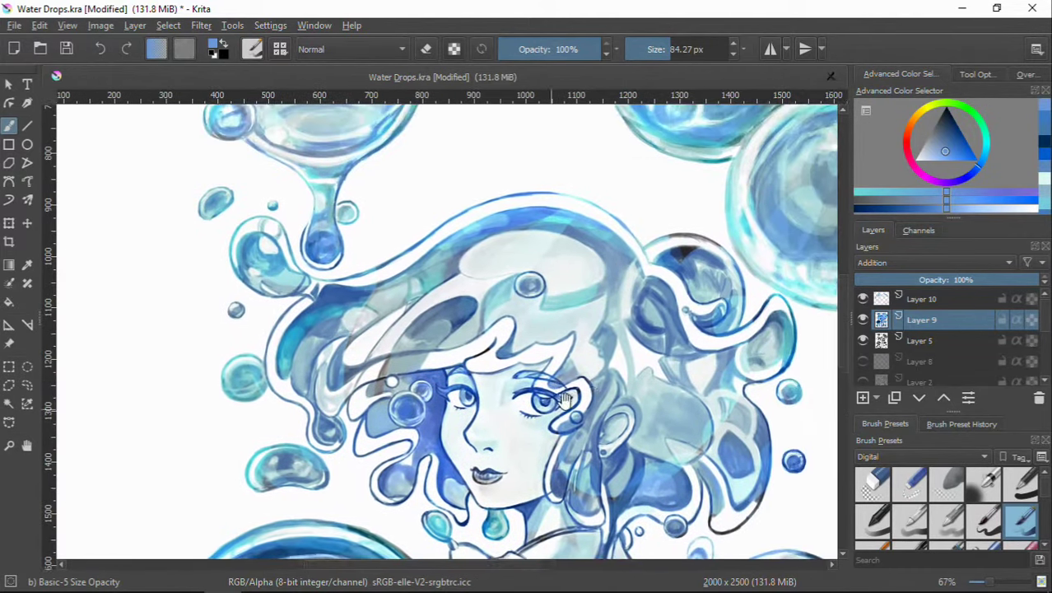
{"action": "left_click_drag", "start_coordinate": [645, 454], "coordinate": [640, 387]}
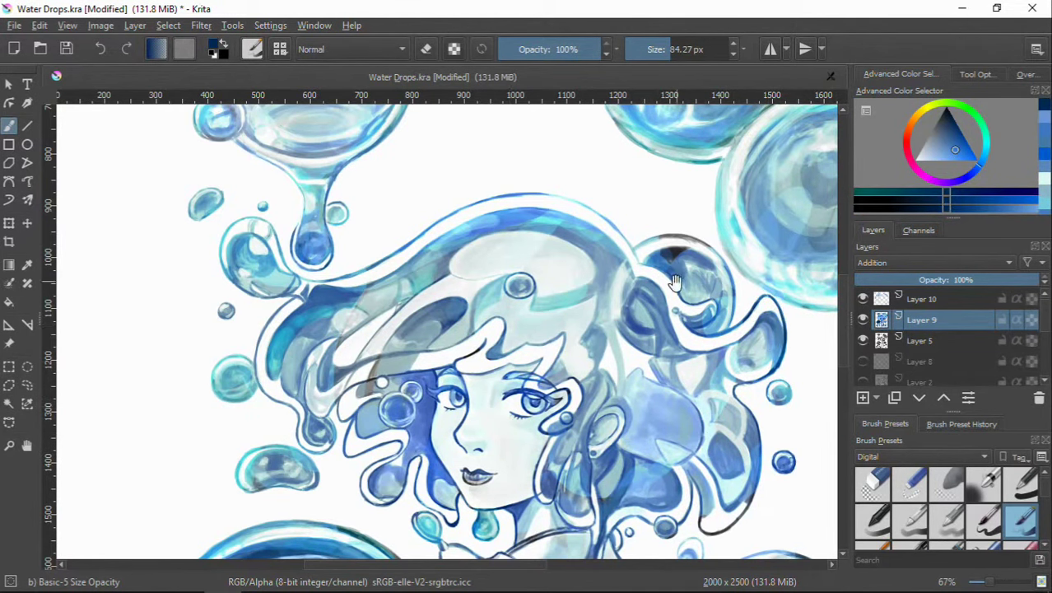
{"action": "left_click_drag", "start_coordinate": [674, 283], "coordinate": [595, 288]}
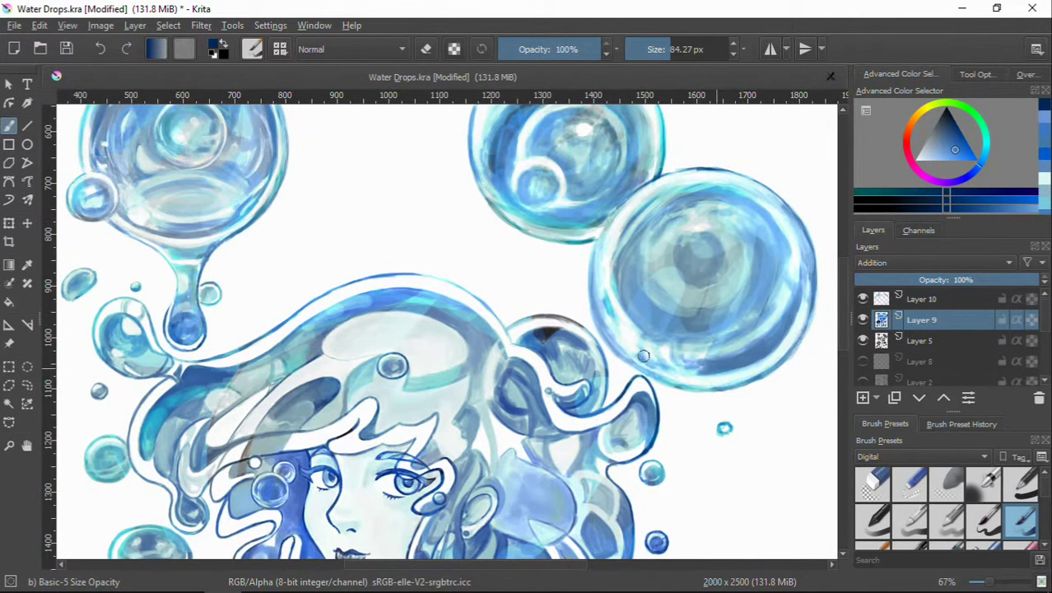
Step: Shade the lower part of the upper-right bubble in darker sampled blue
{"action": "left_click", "coordinate": [690, 363], "text": "ctrl"}
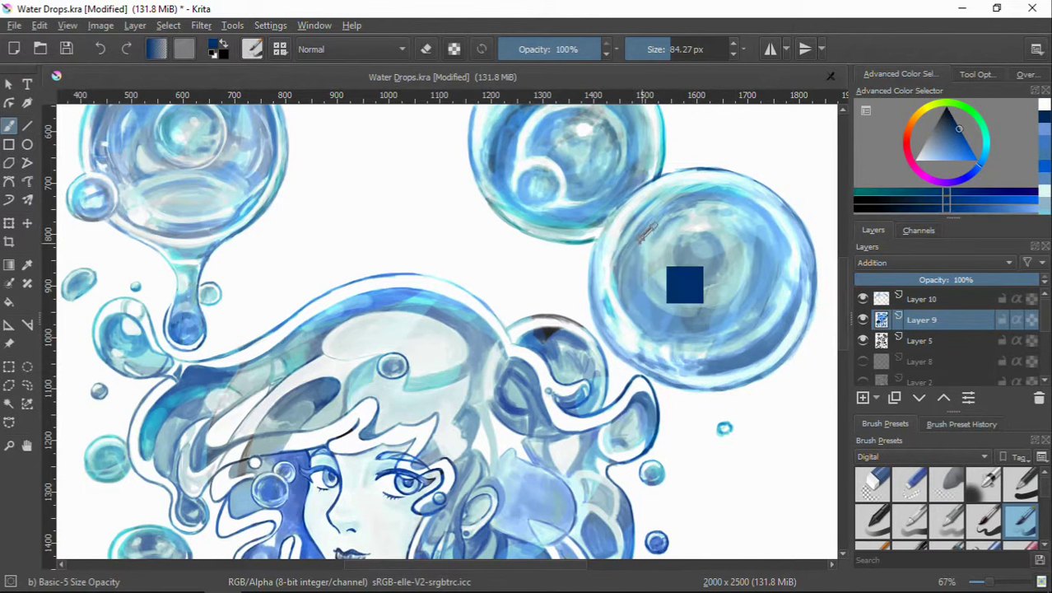
{"action": "mouse_move", "coordinate": [646, 232]}
{"action": "left_mouse_down"}
{"action": "mouse_move", "coordinate": [636, 311]}
{"action": "mouse_move", "coordinate": [725, 333]}
{"action": "mouse_move", "coordinate": [740, 326]}
{"action": "left_mouse_up"}
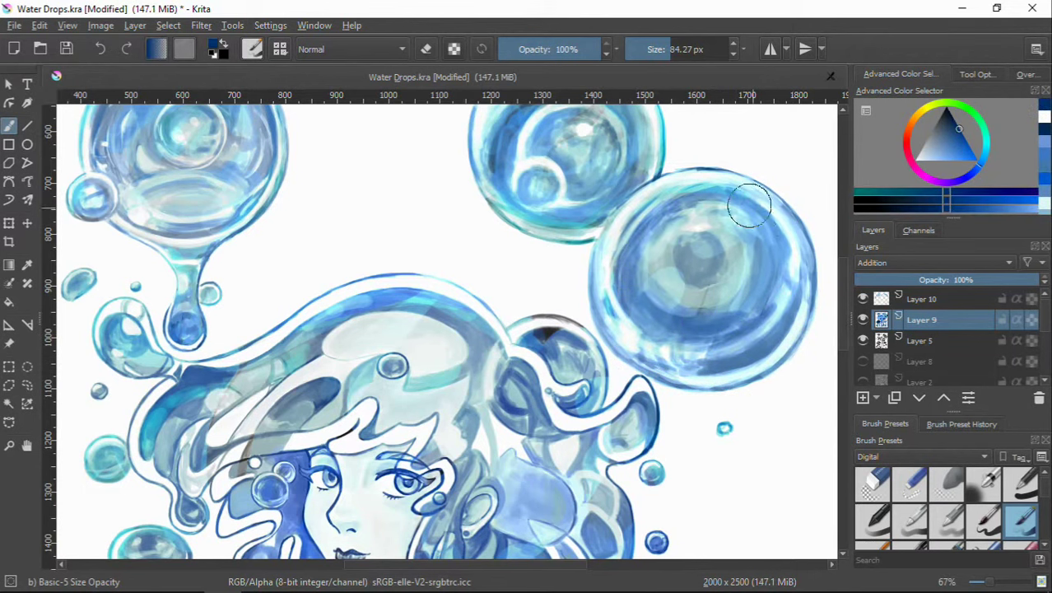
{"action": "left_click", "coordinate": [664, 240], "text": "ctrl"}
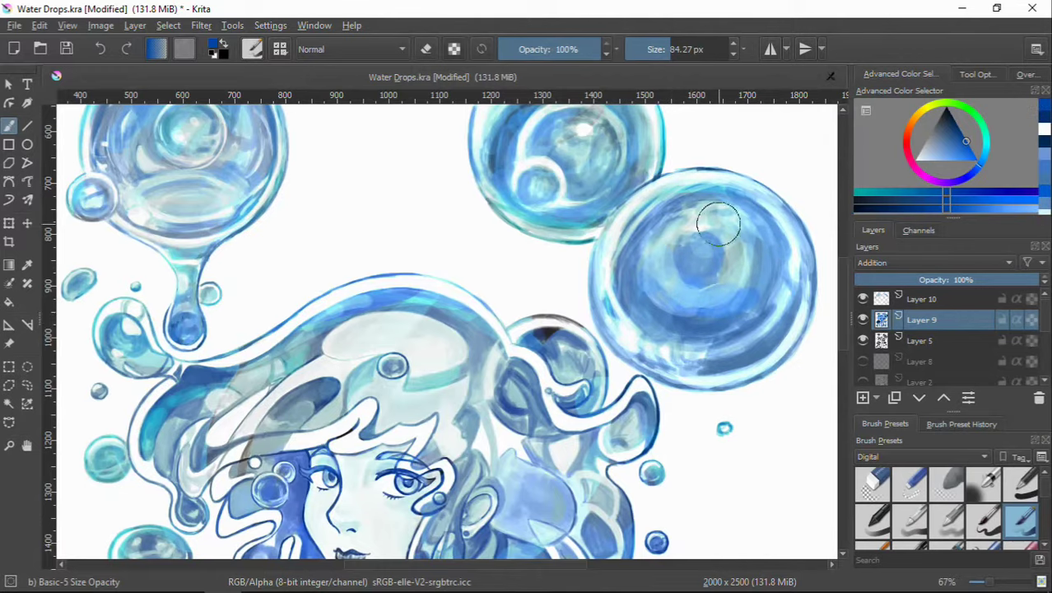
{"action": "scroll", "coordinate": [717, 224], "scroll_direction": "down", "scroll_amount": 2}
{"action": "scroll", "coordinate": [642, 239], "scroll_direction": "up", "scroll_amount": 1}
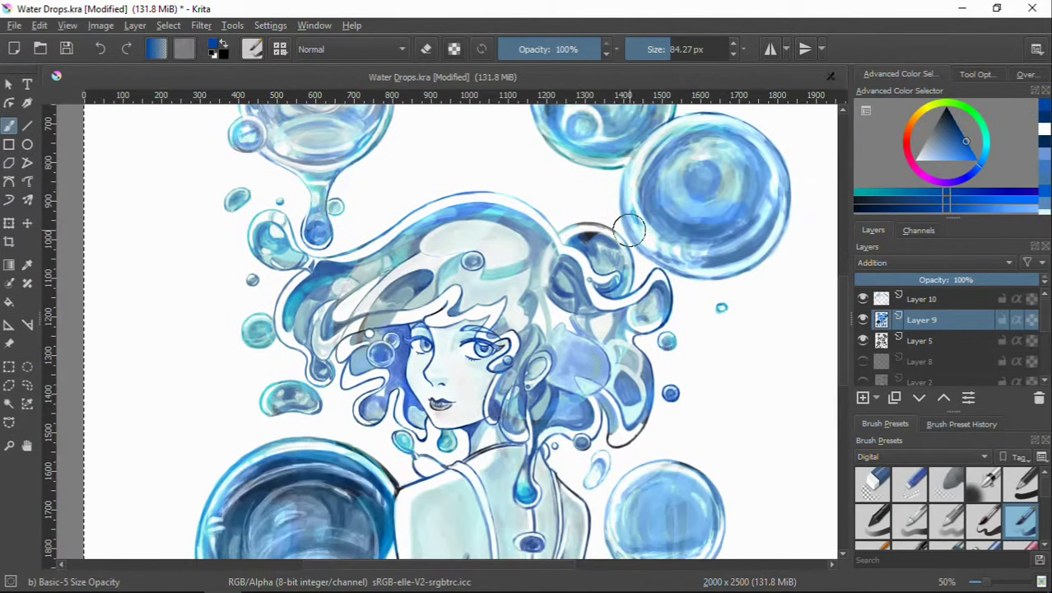
{"action": "left_click_drag", "start_coordinate": [628, 231], "coordinate": [693, 361]}
{"action": "scroll", "coordinate": [658, 364], "scroll_direction": "down", "scroll_amount": 3}
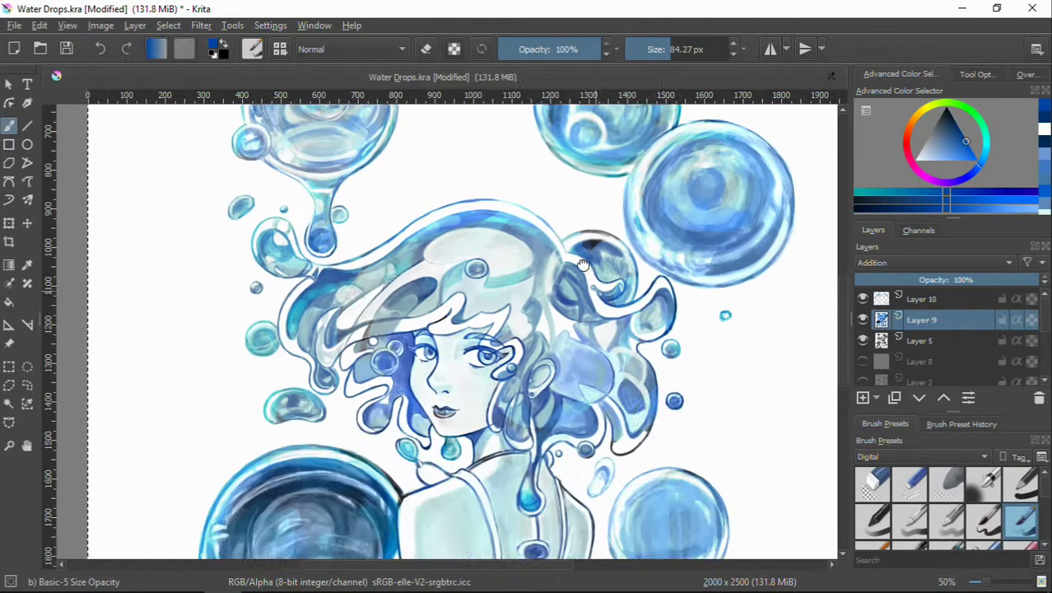
{"action": "scroll", "coordinate": [659, 346], "scroll_direction": "down", "scroll_amount": 4}
{"action": "scroll", "coordinate": [654, 306], "scroll_direction": "down", "scroll_amount": 1}
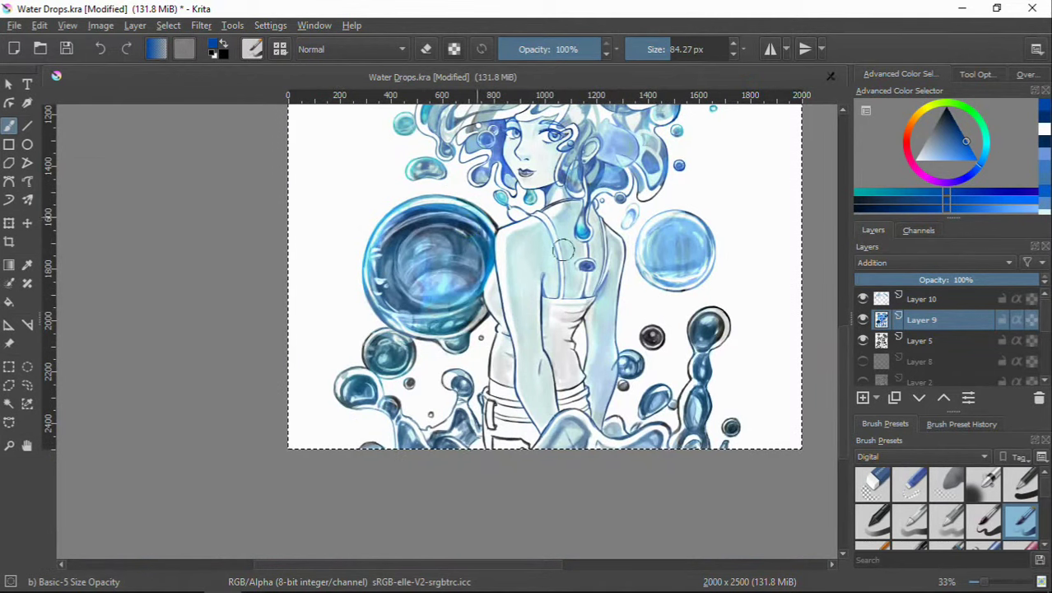
{"action": "left_click_drag", "start_coordinate": [654, 279], "coordinate": [641, 316]}
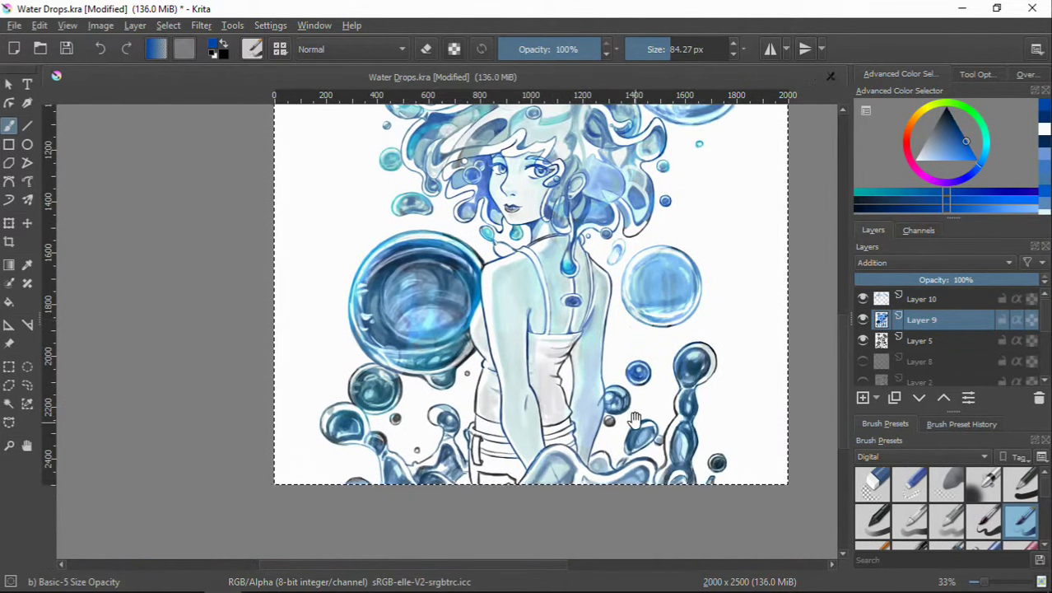
{"action": "scroll", "coordinate": [630, 368], "scroll_direction": "up", "scroll_amount": 5}
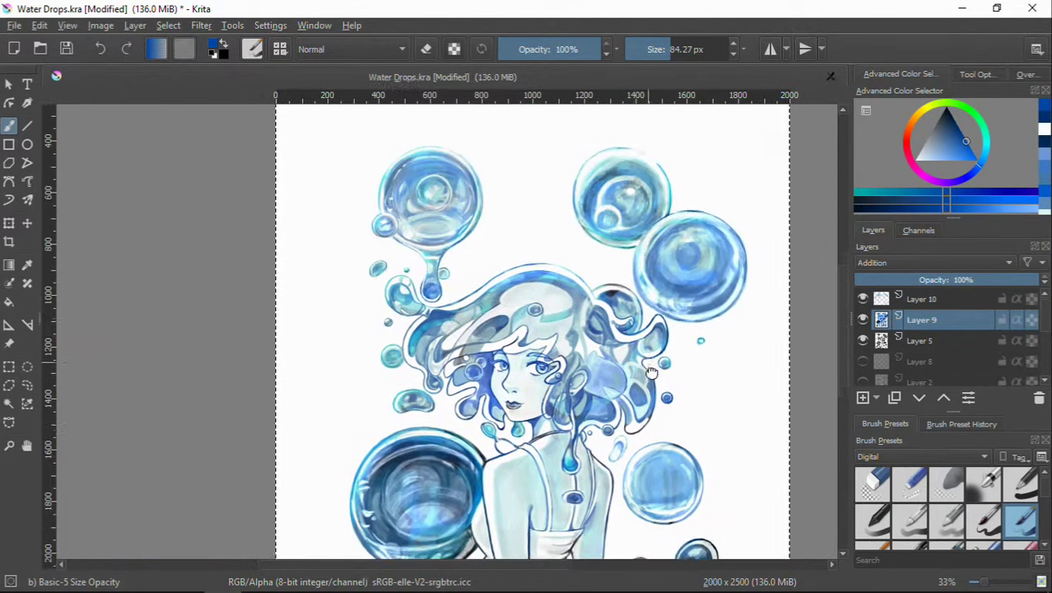
{"action": "scroll", "coordinate": [625, 330], "scroll_direction": "up", "scroll_amount": 3}
Step: Sample white and light blues, then reselect Layer 10 and shrink the brush to about 29 px
{"action": "left_click", "coordinate": [609, 214], "text": "ctrl"}
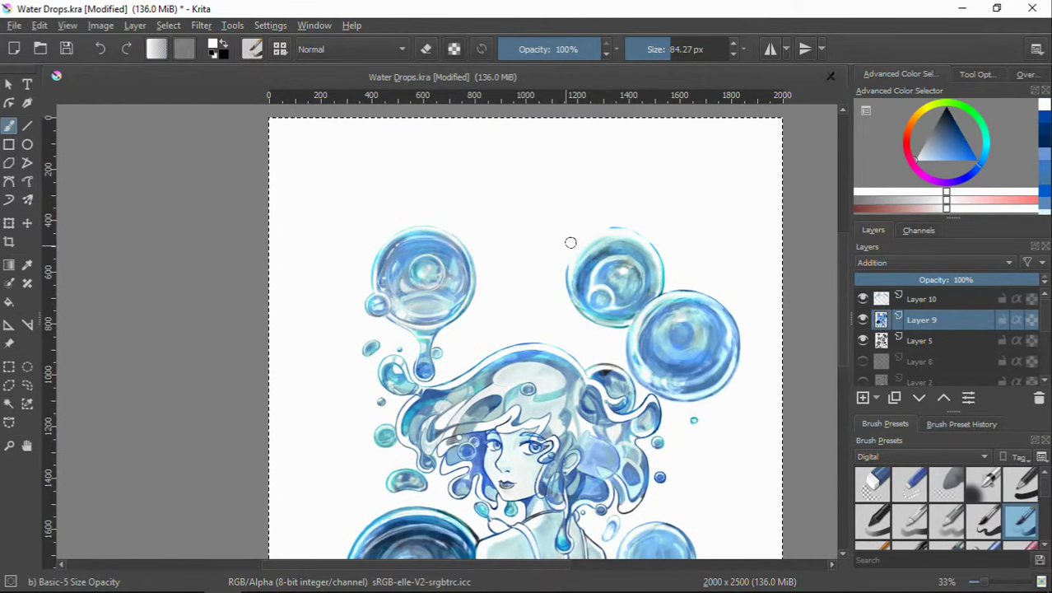
{"action": "scroll", "coordinate": [581, 240], "scroll_direction": "up", "scroll_amount": 3}
{"action": "scroll", "coordinate": [514, 319], "scroll_direction": "down", "scroll_amount": 1}
{"action": "scroll", "coordinate": [515, 318], "scroll_direction": "left", "scroll_amount": 3}
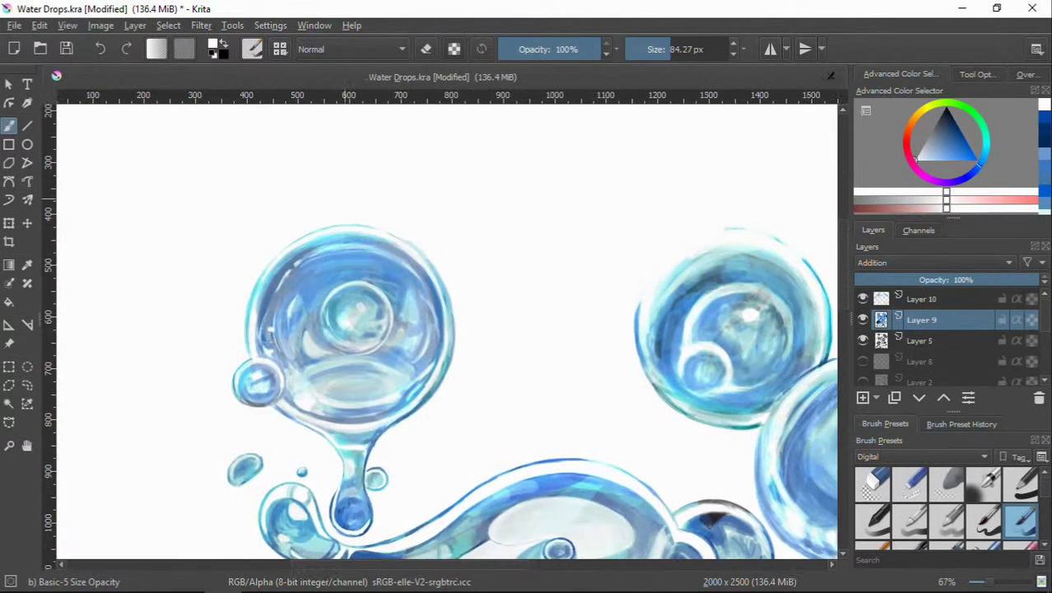
{"action": "left_click", "coordinate": [276, 282], "text": "ctrl"}
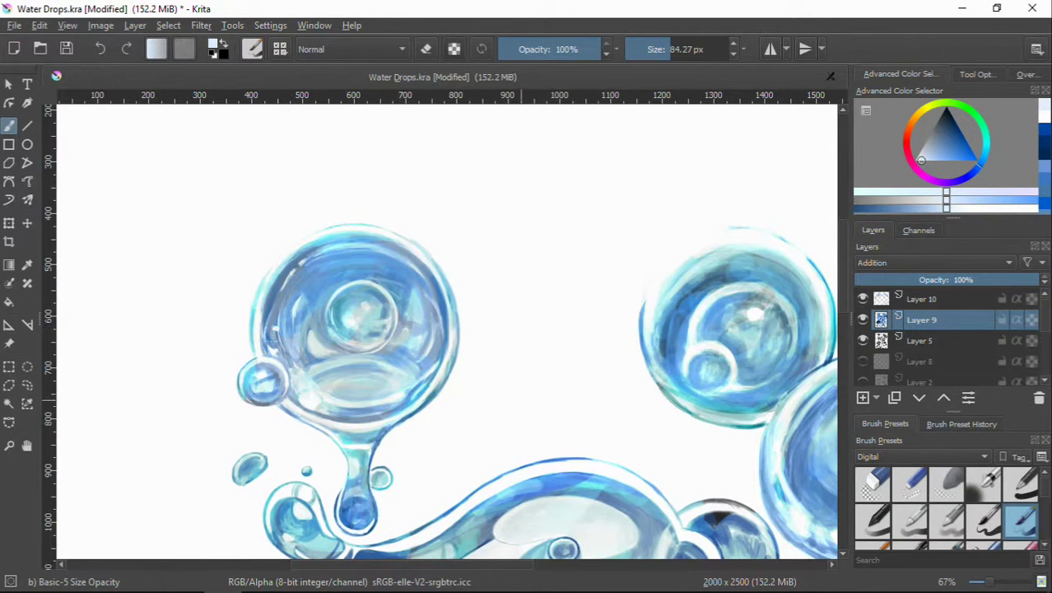
{"action": "left_click_drag", "start_coordinate": [638, 344], "coordinate": [575, 347]}
{"action": "left_click", "coordinate": [625, 383], "text": "ctrl"}
{"action": "key", "text": "Page_Up"}
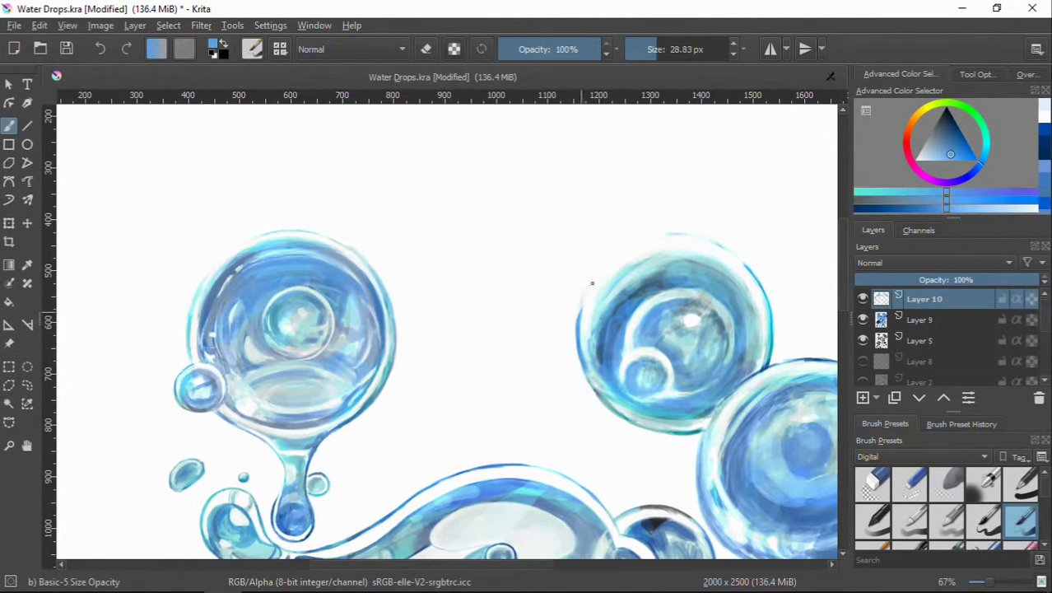
Step: Darken the right bubble's upper-left outline blue and add light cyan to its upper-right edge
{"action": "left_click_drag", "start_coordinate": [584, 308], "coordinate": [625, 255]}
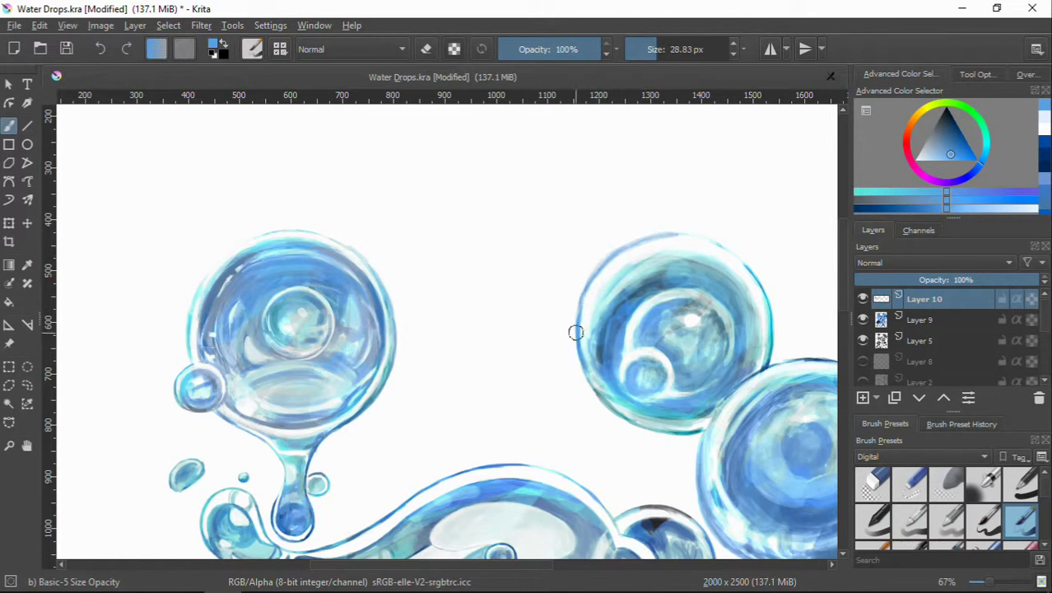
{"action": "scroll", "coordinate": [594, 294], "scroll_direction": "up", "scroll_amount": 1}
{"action": "left_click", "coordinate": [734, 314], "text": "ctrl"}
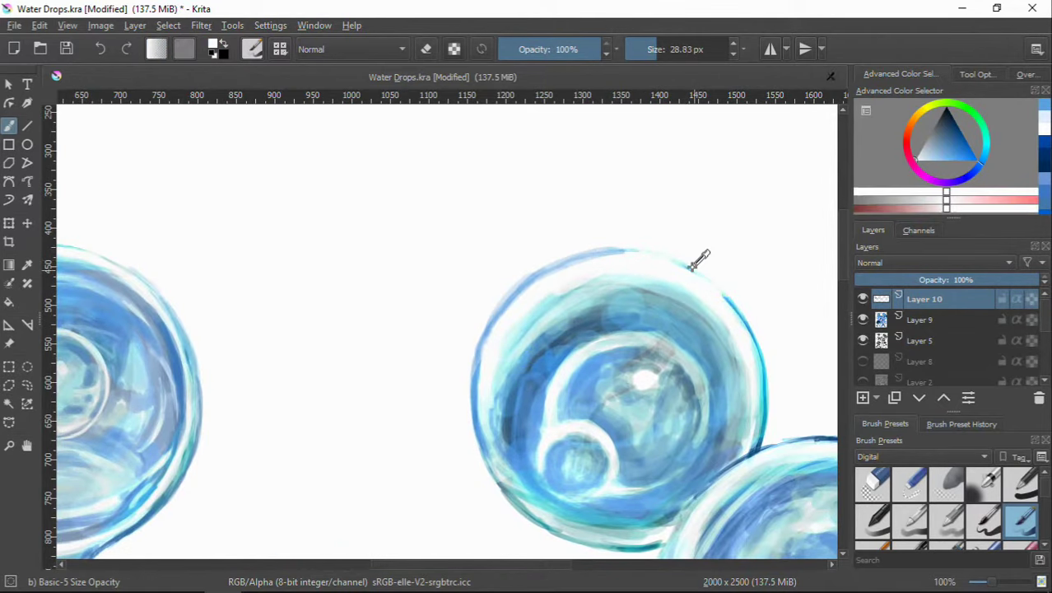
{"action": "left_click", "coordinate": [742, 300], "text": "ctrl"}
{"action": "left_click_drag", "start_coordinate": [684, 267], "coordinate": [684, 267]}
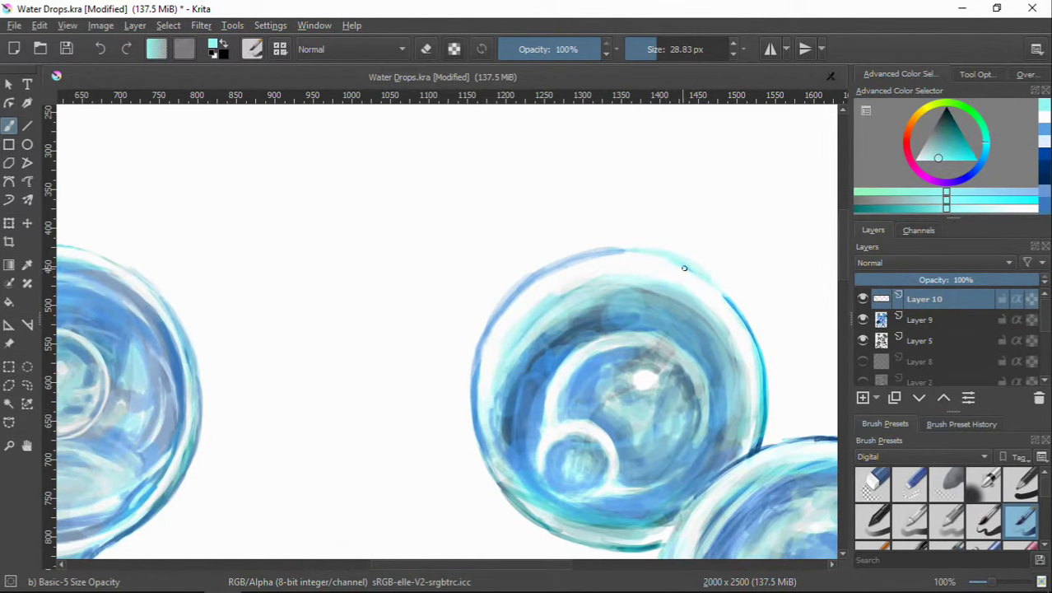
Step: Sample near-white and light cyan highlight colours from the bubble
{"action": "left_click", "coordinate": [531, 336], "text": "ctrl"}
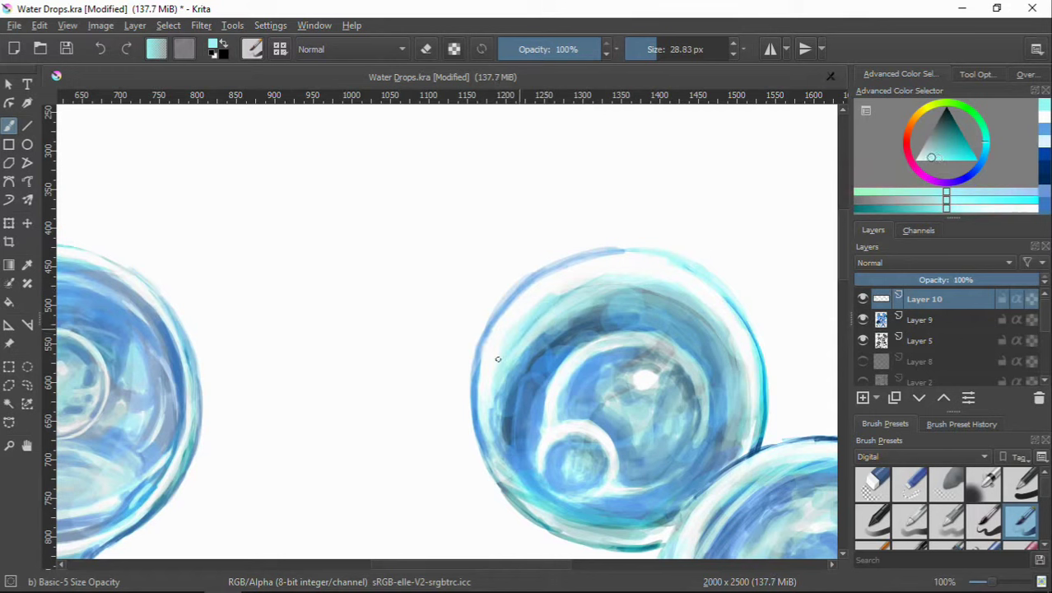
{"action": "left_click", "coordinate": [587, 284], "text": "ctrl"}
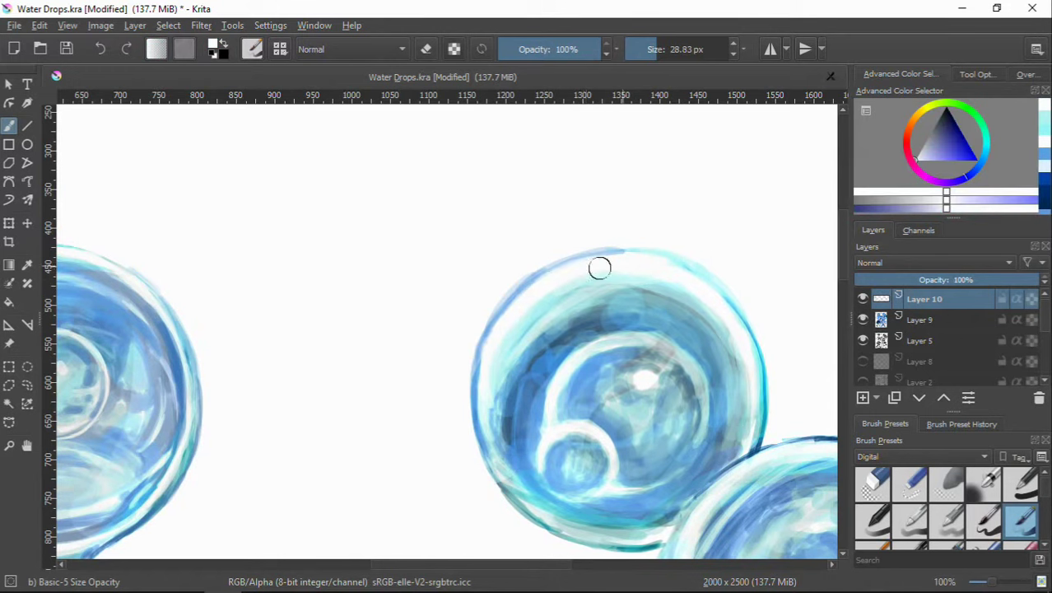
{"action": "left_click", "coordinate": [585, 309], "text": "ctrl"}
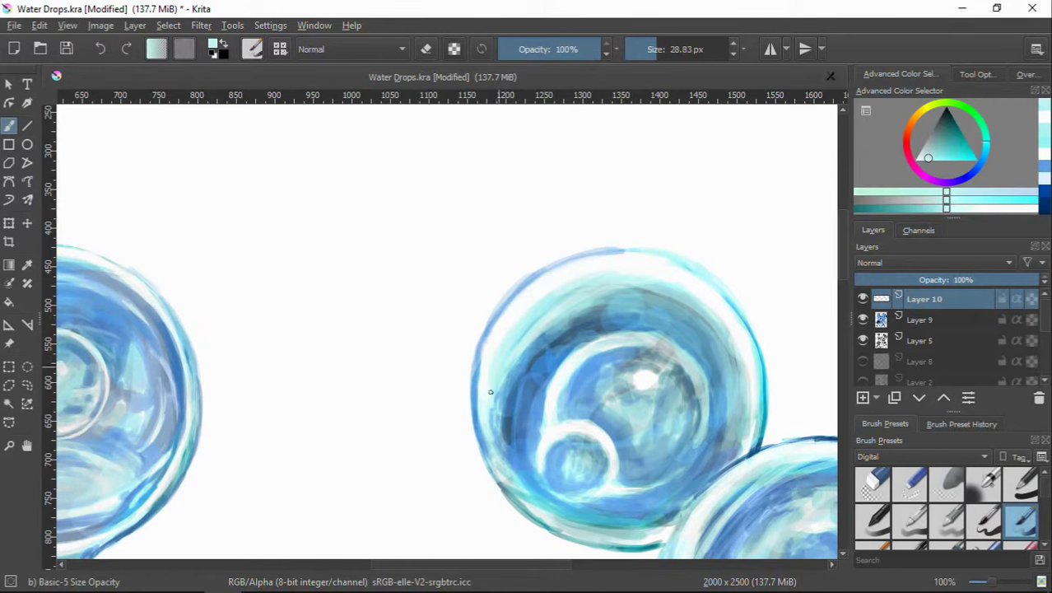
{"action": "left_click", "coordinate": [520, 333], "text": "ctrl"}
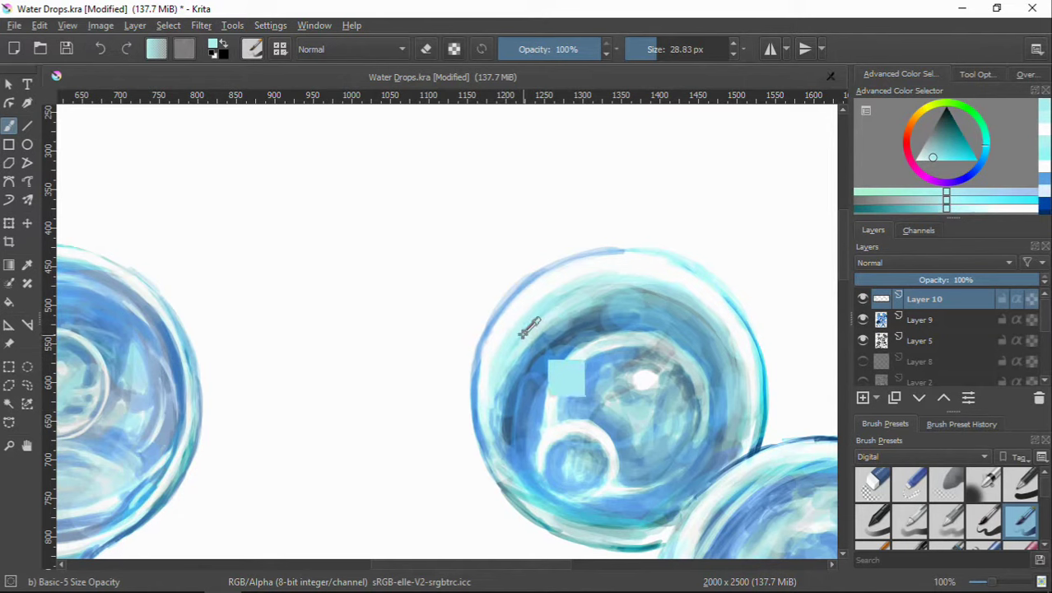
{"action": "left_click", "coordinate": [603, 288], "text": "ctrl"}
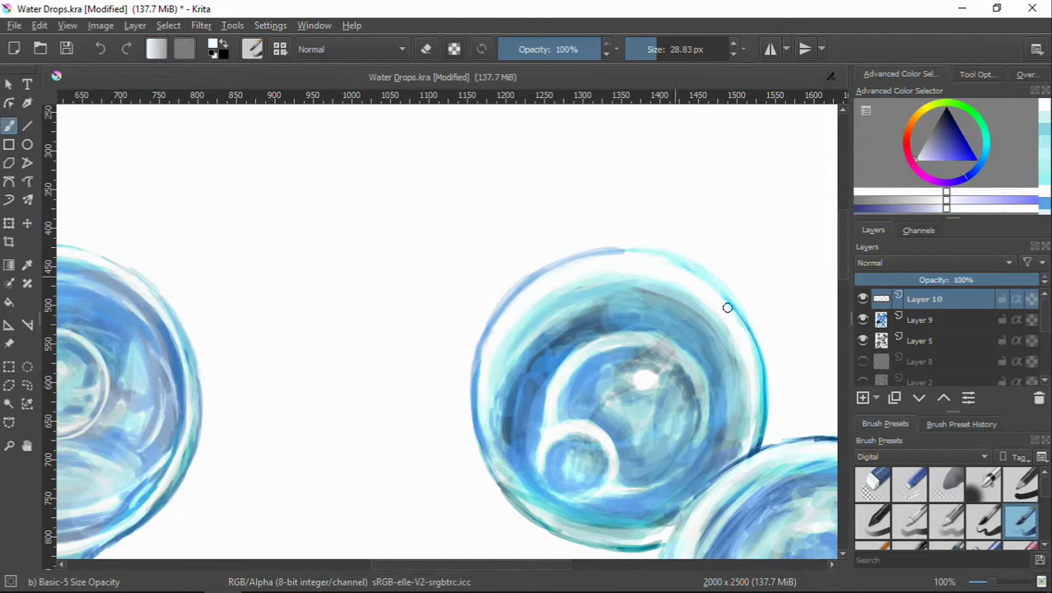
{"action": "left_click", "coordinate": [731, 353], "text": "ctrl"}
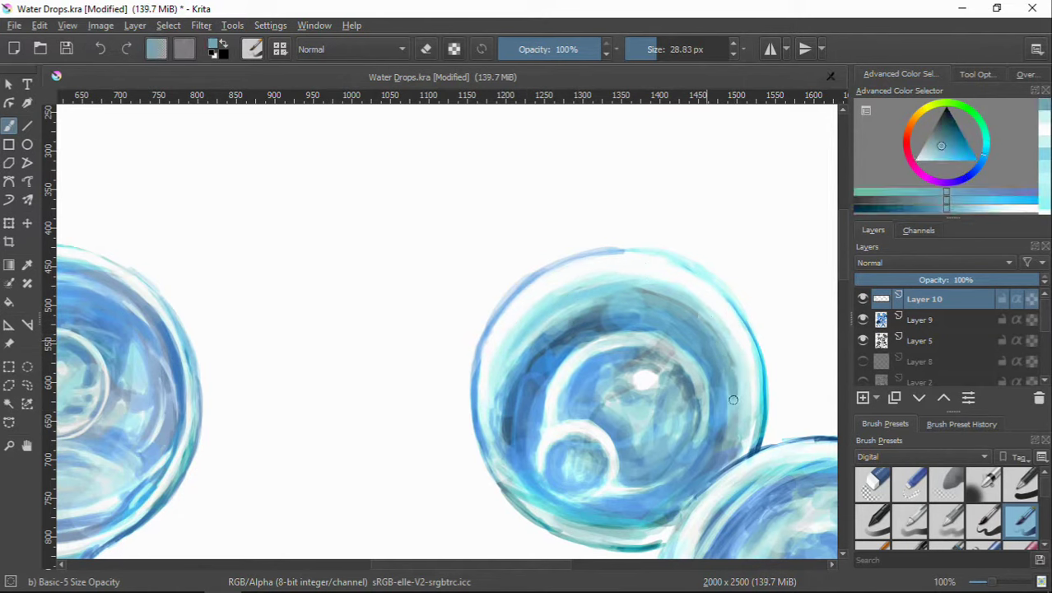
Step: Darken the bubble's right edge with sampled interior blue, then pick cyan on Layer 9
{"action": "left_click_drag", "start_coordinate": [759, 464], "coordinate": [725, 419]}
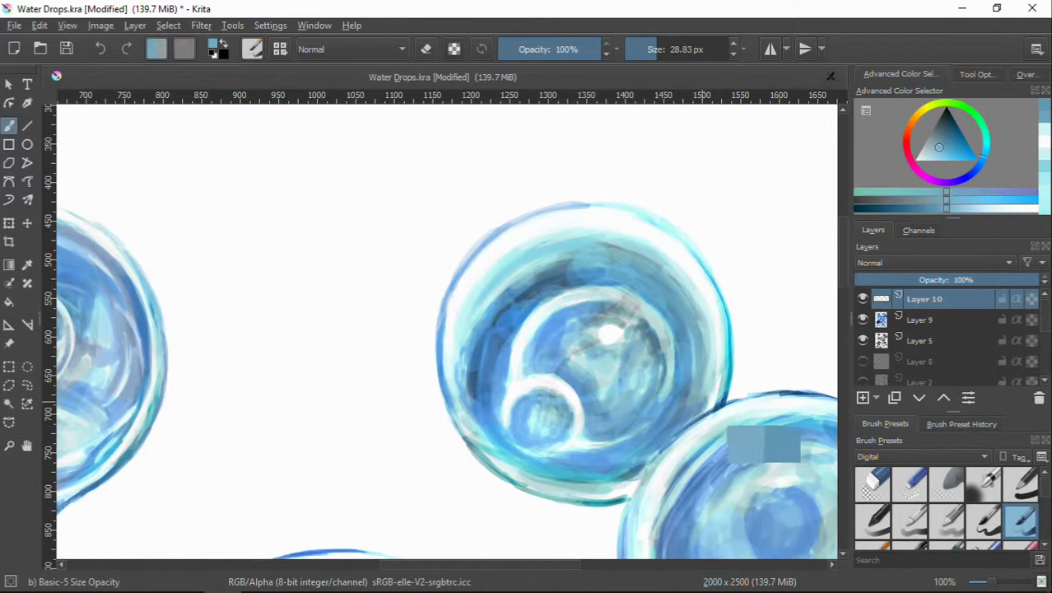
{"action": "left_click", "coordinate": [724, 420], "text": "ctrl"}
{"action": "left_click", "coordinate": [509, 388], "text": "ctrl"}
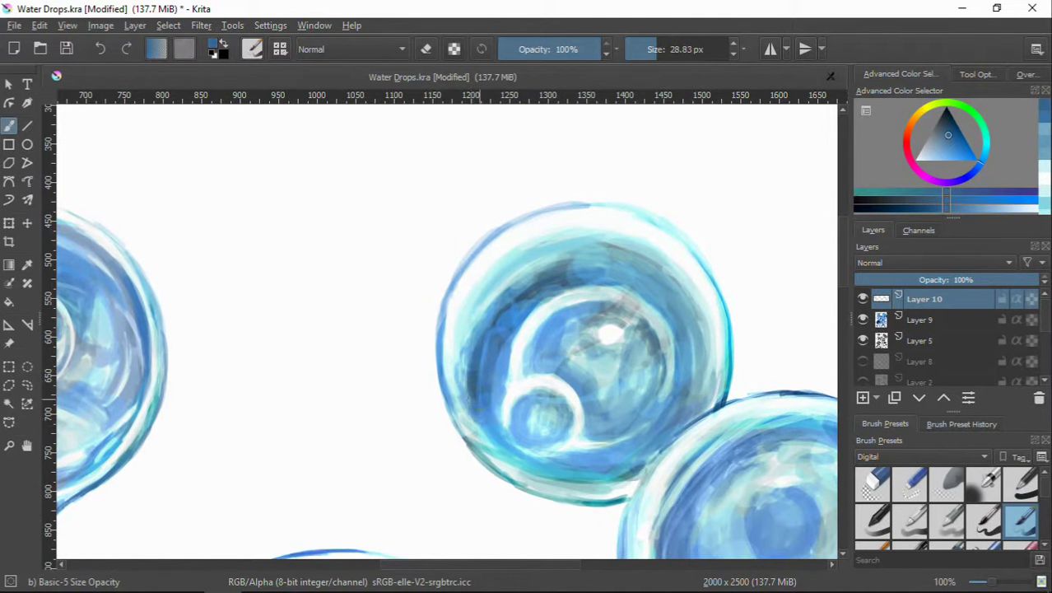
{"action": "left_click_drag", "start_coordinate": [694, 350], "coordinate": [700, 394]}
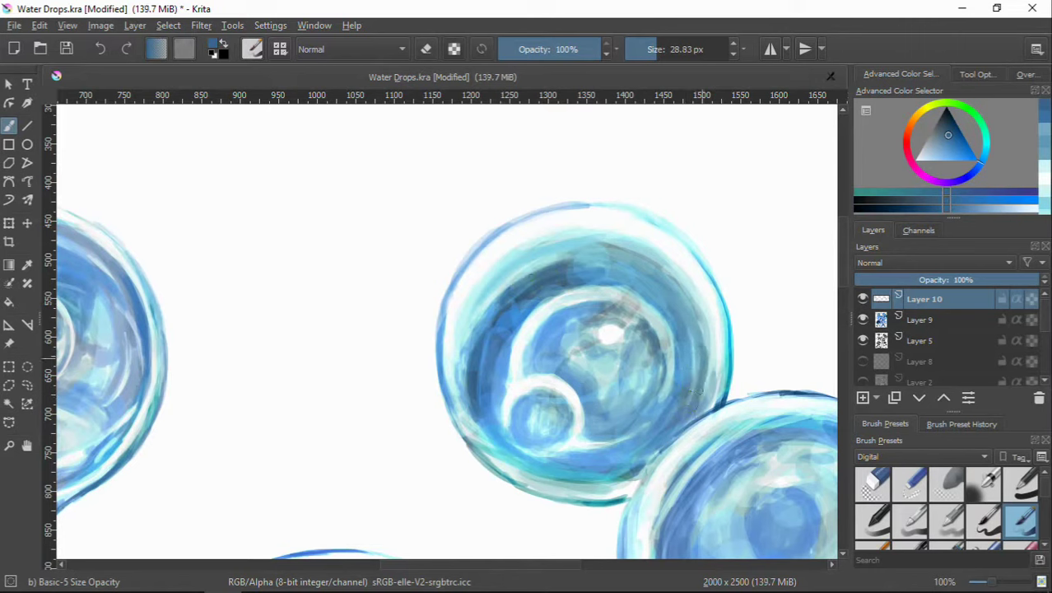
{"action": "left_click", "coordinate": [651, 369], "text": "ctrl"}
{"action": "left_click", "coordinate": [922, 319]}
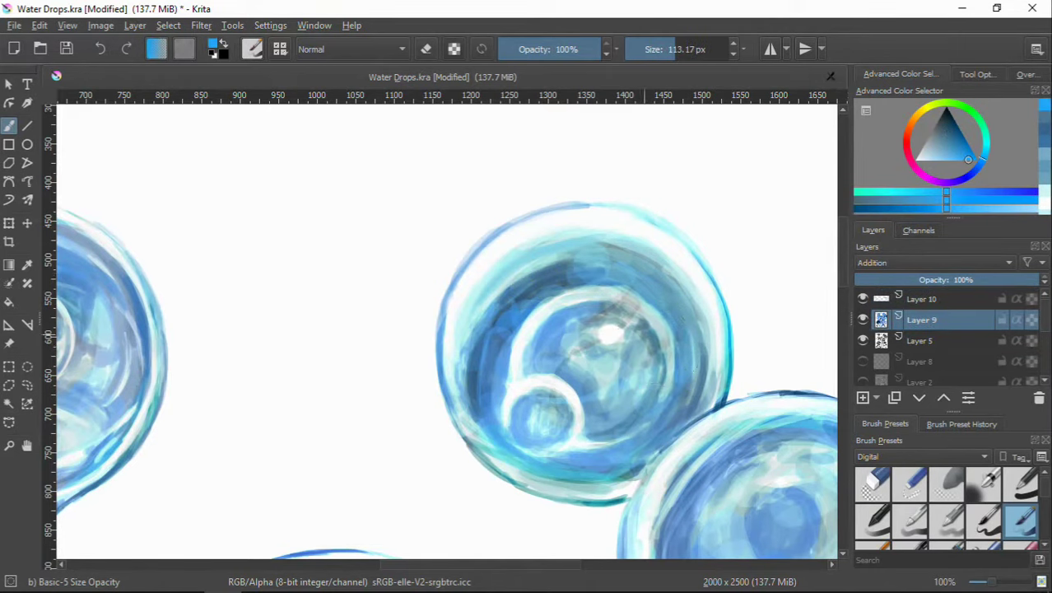
Step: With a larger brush, paint the bubble's left side dark blue and its upper-left pale cyan
{"action": "left_click_drag", "start_coordinate": [596, 364], "coordinate": [622, 341]}
{"action": "mouse_move", "coordinate": [449, 329]}
{"action": "left_mouse_down"}
{"action": "mouse_move", "coordinate": [480, 397]}
{"action": "mouse_move", "coordinate": [521, 278]}
{"action": "mouse_move", "coordinate": [576, 305]}
{"action": "mouse_move", "coordinate": [617, 378]}
{"action": "left_mouse_up"}
{"action": "left_click", "coordinate": [598, 335], "text": "ctrl"}
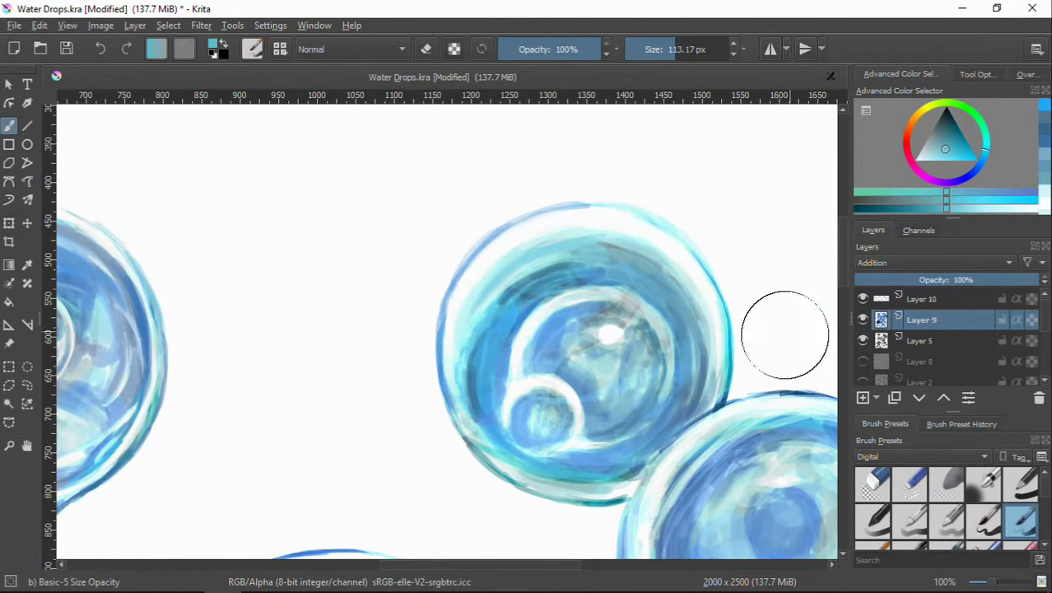
{"action": "key", "text": "bracketleft"}
{"action": "key", "text": "bracketleft"}
{"action": "key", "text": "bracketleft"}
{"action": "left_click_drag", "start_coordinate": [556, 280], "coordinate": [494, 301]}
Step: On Layer 10, sample light cyan, near-white, mid-blue and greyish-blue tones from the bubble
{"action": "key", "text": "Page_Up"}
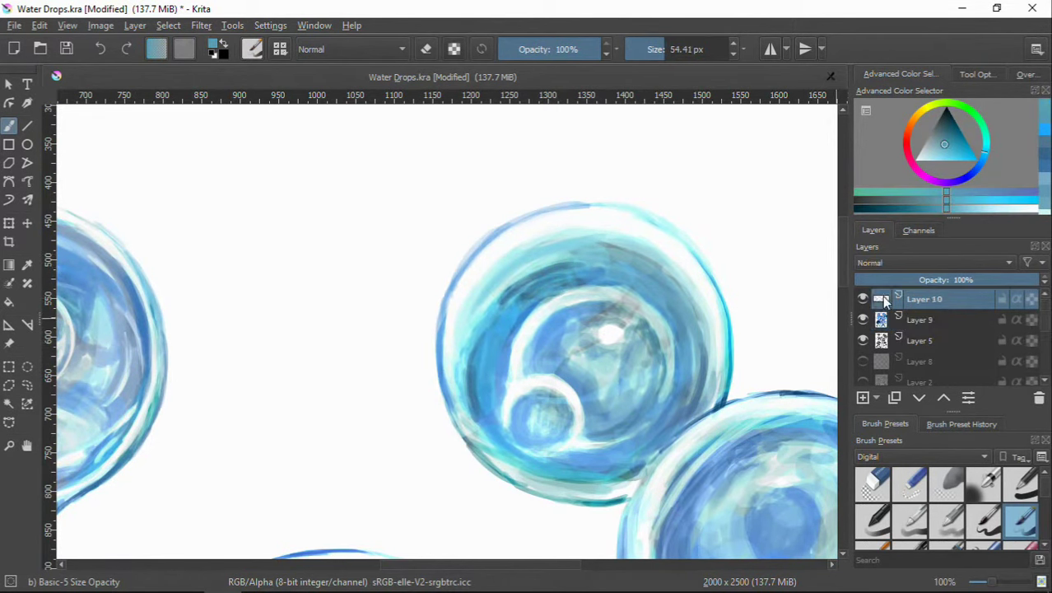
{"action": "left_click", "coordinate": [518, 281], "text": "ctrl"}
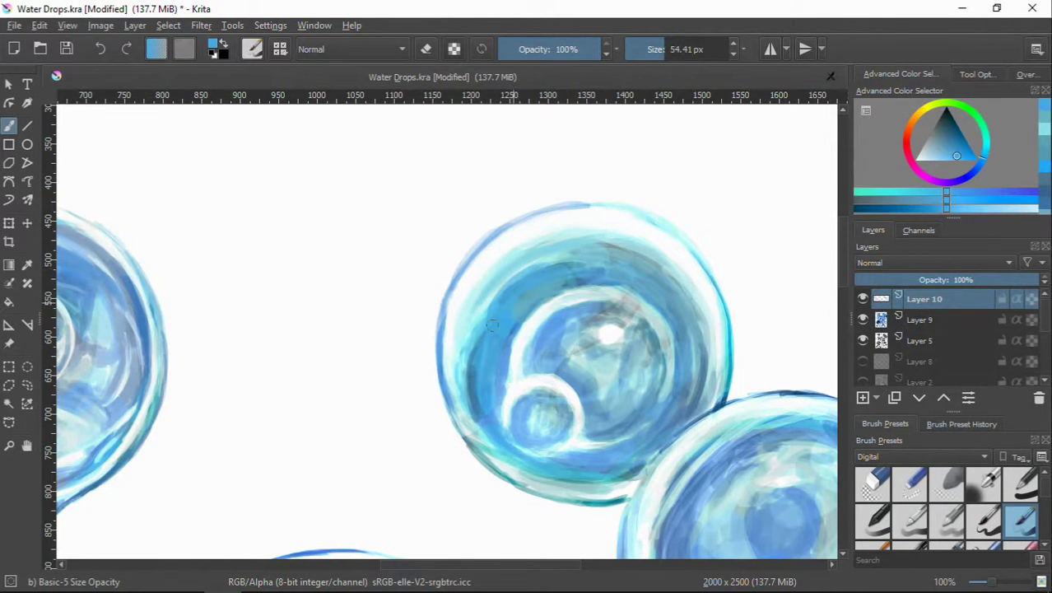
{"action": "left_click", "coordinate": [531, 285], "text": "ctrl"}
{"action": "left_click", "coordinate": [519, 441], "text": "ctrl"}
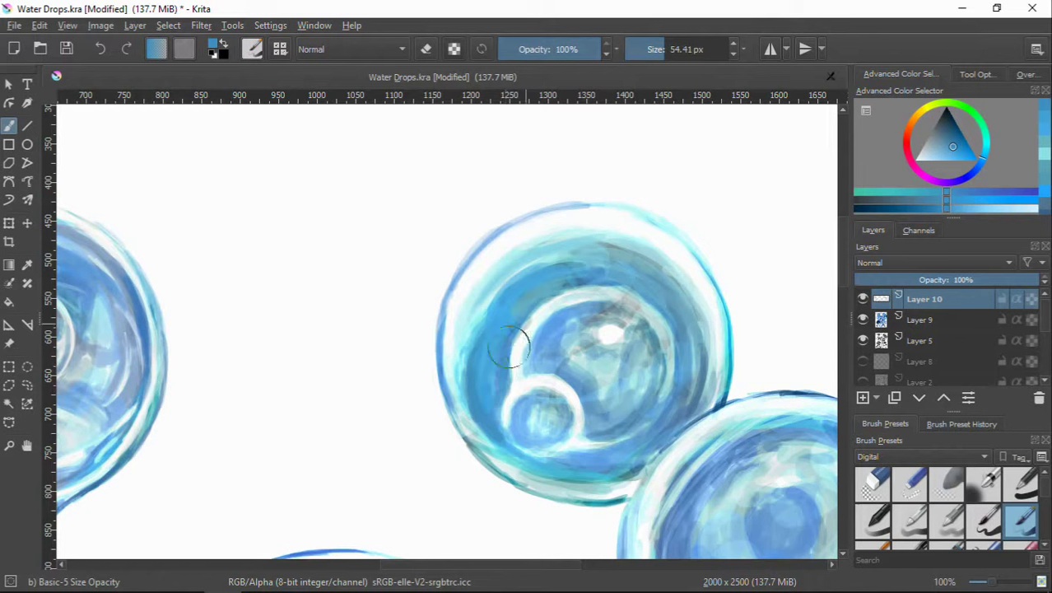
{"action": "left_click", "coordinate": [544, 298], "text": "ctrl"}
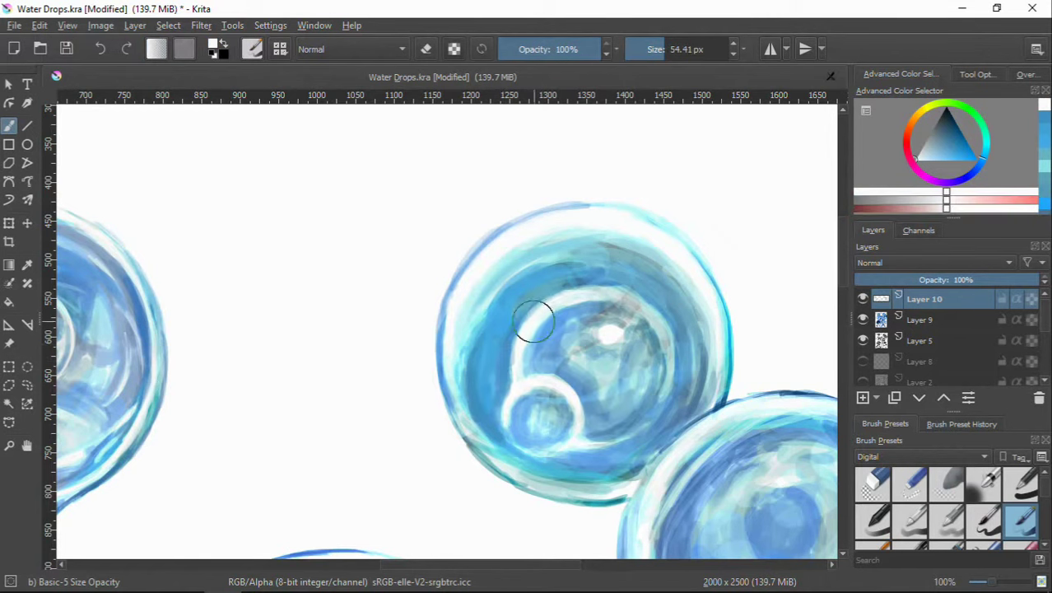
{"action": "left_click", "coordinate": [543, 329], "text": "ctrl"}
{"action": "left_click", "coordinate": [540, 360], "text": "ctrl"}
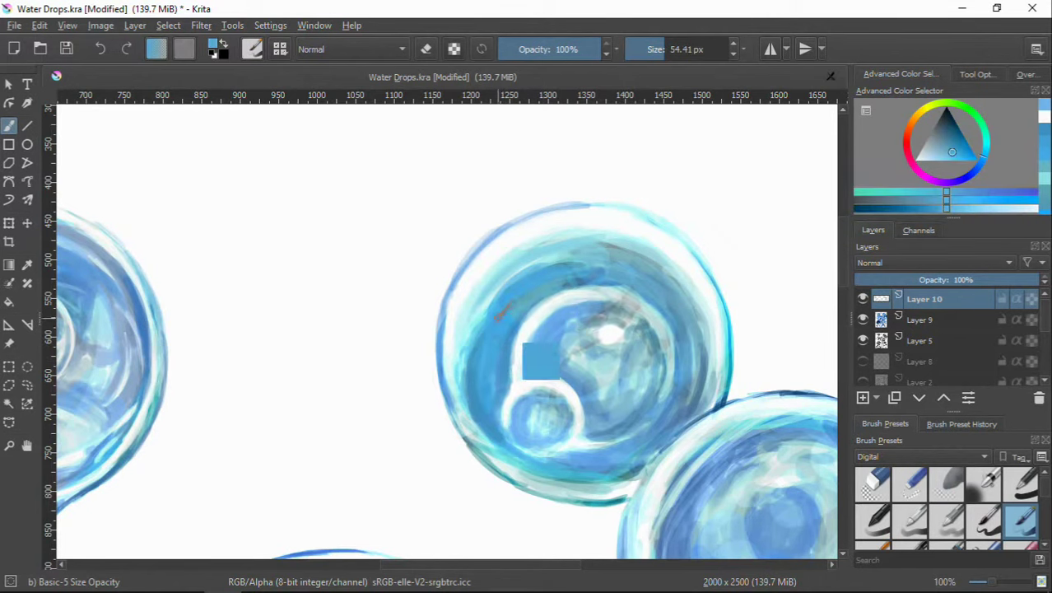
{"action": "left_click", "coordinate": [749, 411], "text": "ctrl"}
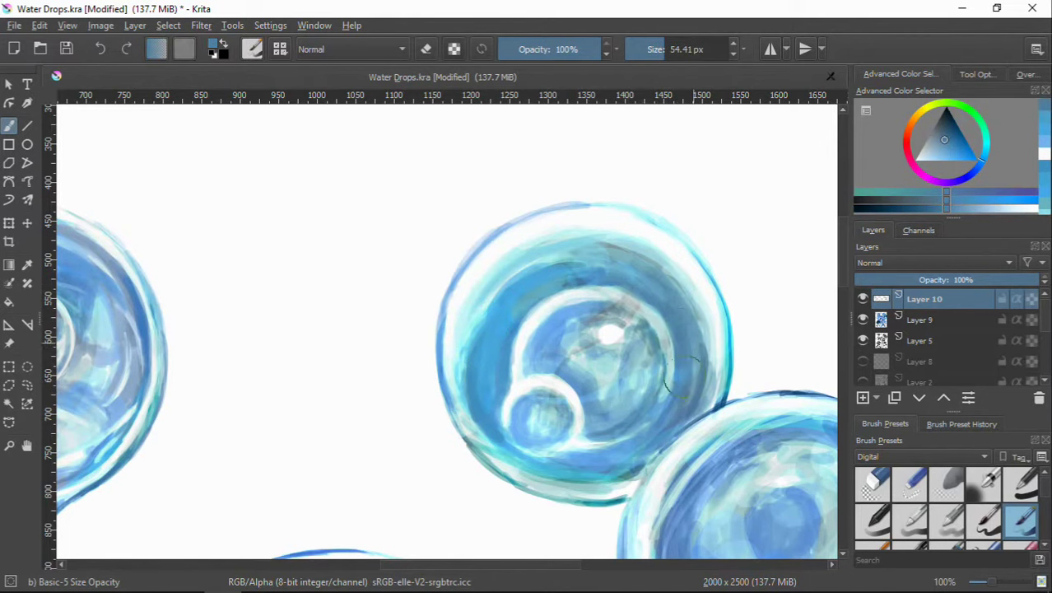
Step: Zoom out to check the bubble, return to 100%, and pick a deep blue on Layer 9
{"action": "scroll", "coordinate": [576, 345], "scroll_direction": "down", "scroll_amount": 5}
{"action": "scroll", "coordinate": [565, 283], "scroll_direction": "up", "scroll_amount": 3}
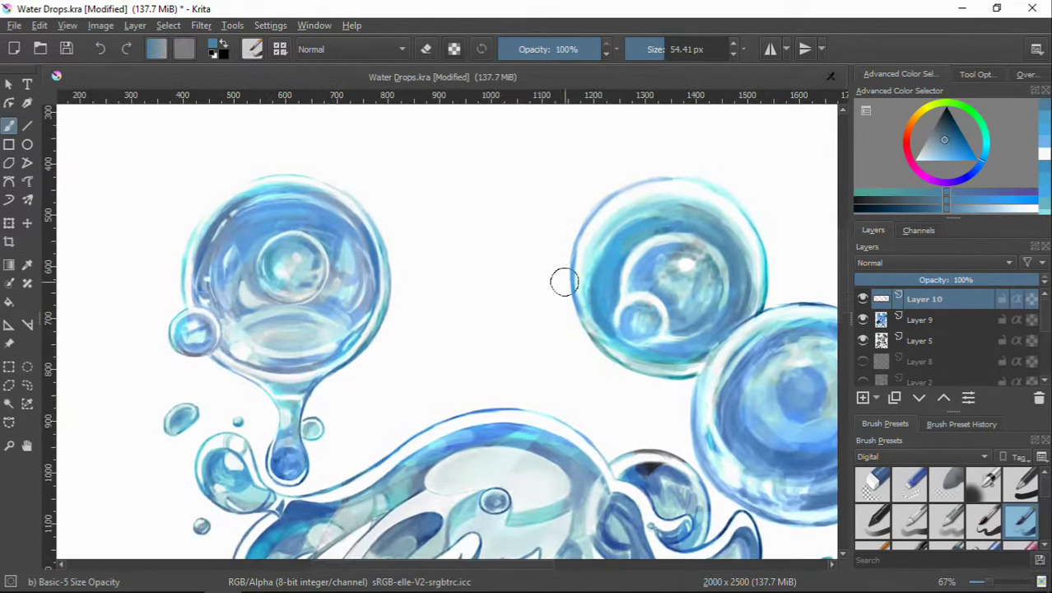
{"action": "scroll", "coordinate": [565, 282], "scroll_direction": "up", "scroll_amount": 2}
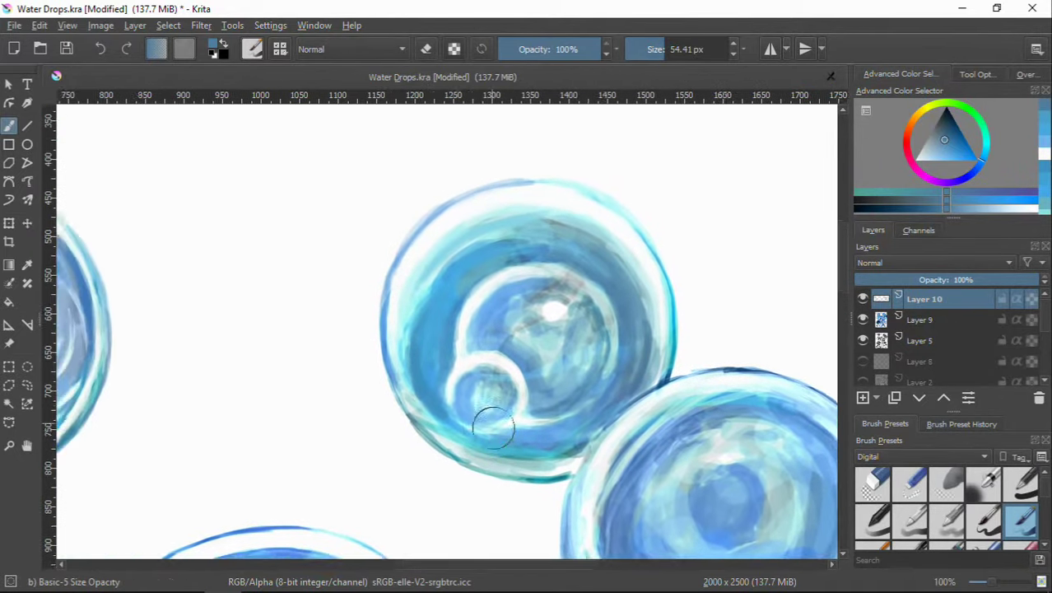
{"action": "scroll", "coordinate": [460, 320], "scroll_direction": "down", "scroll_amount": 2}
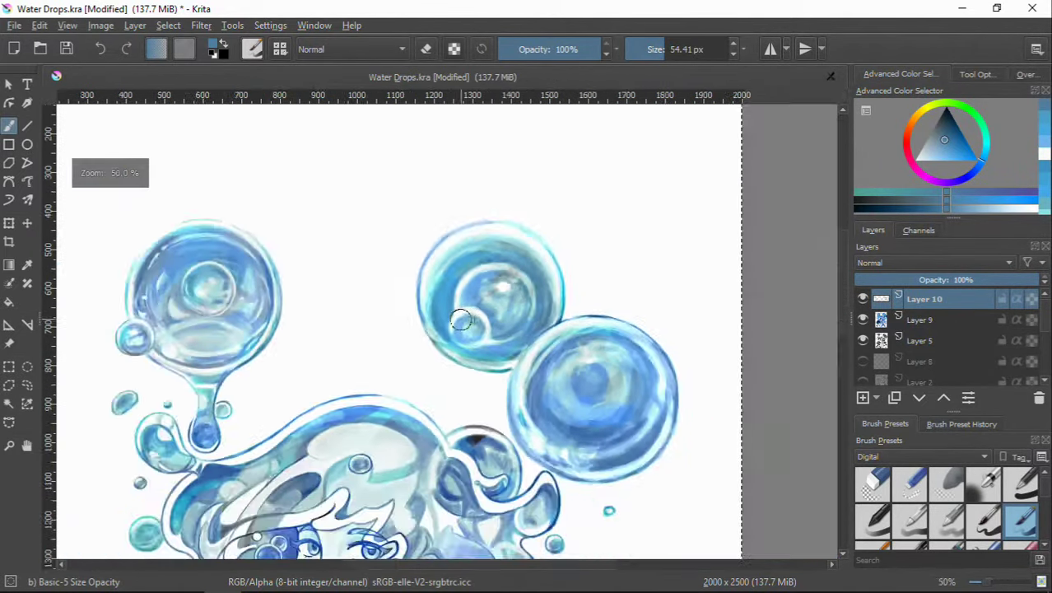
{"action": "scroll", "coordinate": [461, 320], "scroll_direction": "up", "scroll_amount": 2}
{"action": "key", "text": "Page_Down"}
{"action": "left_click", "coordinate": [498, 294], "text": "ctrl"}
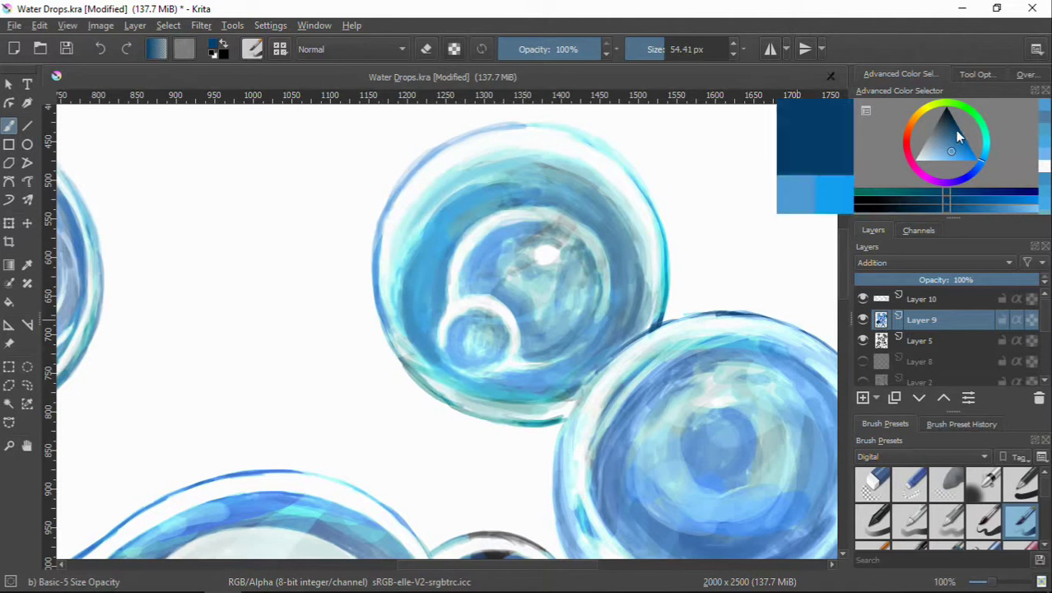
Step: Stroke the bubble's lower edge, the area around its highlight and the small inner bubble in darker blue
{"action": "left_click_drag", "start_coordinate": [957, 137], "coordinate": [958, 129]}
{"action": "mouse_move", "coordinate": [485, 350]}
{"action": "left_mouse_down"}
{"action": "mouse_move", "coordinate": [427, 400]}
{"action": "mouse_move", "coordinate": [581, 395]}
{"action": "left_mouse_up"}
{"action": "mouse_move", "coordinate": [428, 362]}
{"action": "left_mouse_down"}
{"action": "mouse_move", "coordinate": [504, 329]}
{"action": "mouse_move", "coordinate": [489, 398]}
{"action": "mouse_move", "coordinate": [580, 394]}
{"action": "left_mouse_up"}
{"action": "left_click_drag", "start_coordinate": [504, 377], "coordinate": [649, 297]}
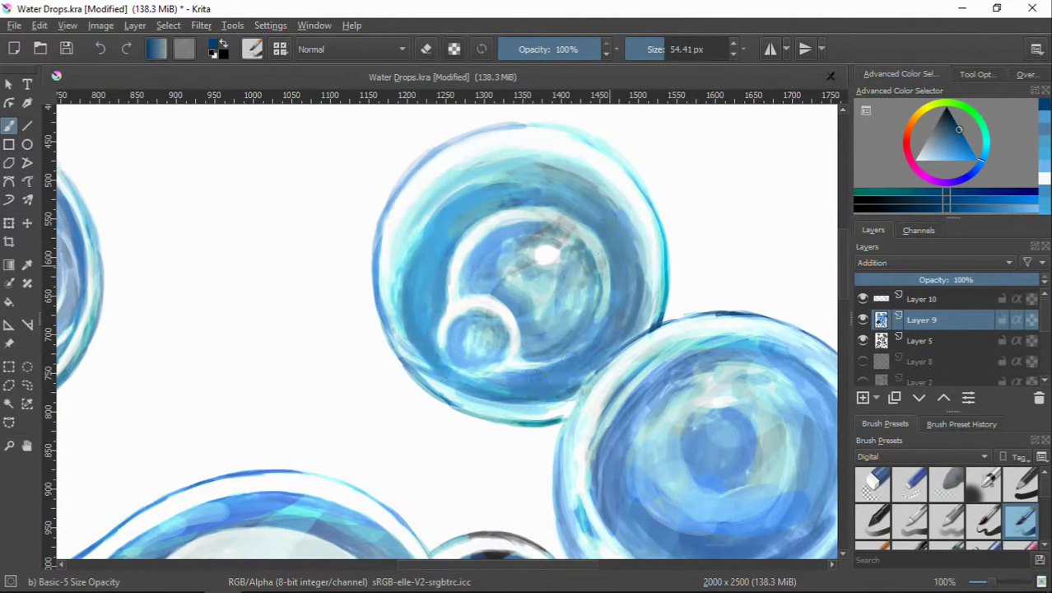
{"action": "left_click_drag", "start_coordinate": [586, 349], "coordinate": [533, 287]}
{"action": "mouse_move", "coordinate": [576, 326]}
{"action": "left_mouse_down"}
{"action": "mouse_move", "coordinate": [535, 248]}
{"action": "mouse_move", "coordinate": [557, 308]}
{"action": "left_mouse_up"}
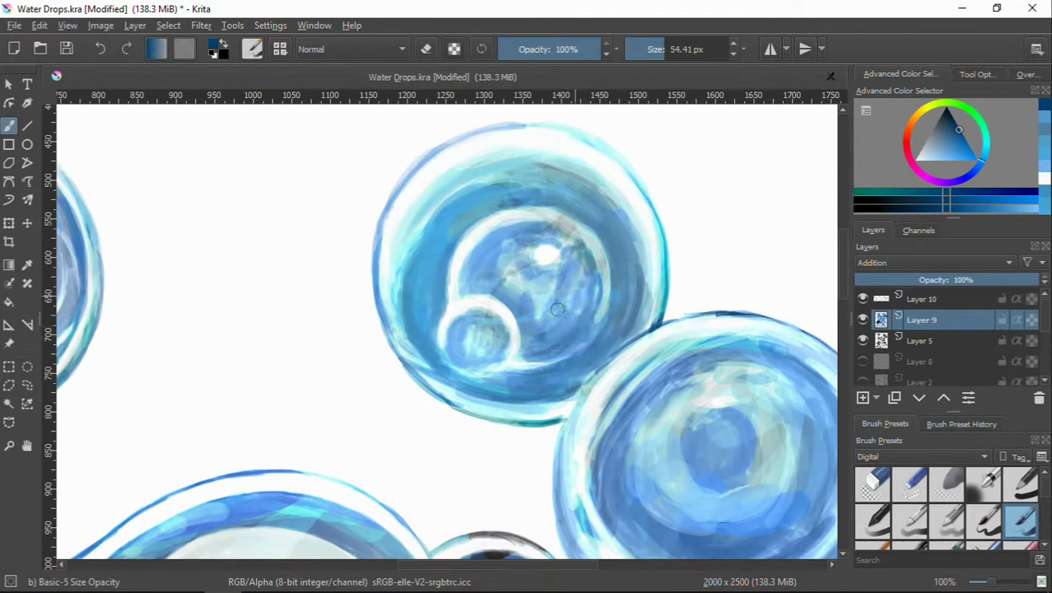
{"action": "left_click_drag", "start_coordinate": [456, 346], "coordinate": [494, 354]}
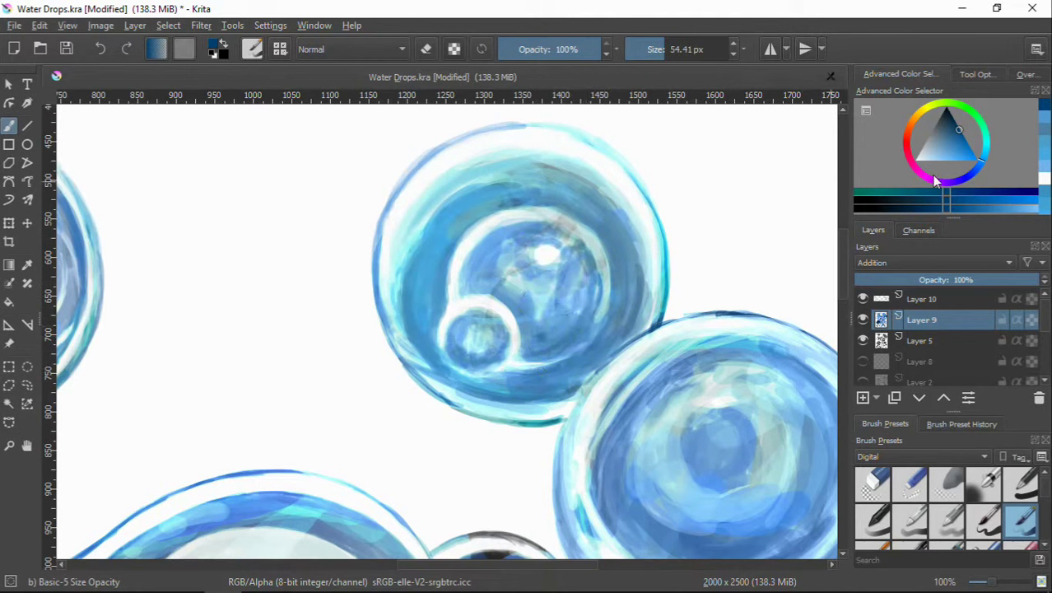
{"action": "key", "text": "Page_Up"}
{"action": "left_click", "coordinate": [465, 333], "text": "ctrl"}
Step: Shrink the brush to about 35 px and sample blue and near-white tones from the bubble
{"action": "key", "text": "bracketleft"}
{"action": "key", "text": "bracketleft"}
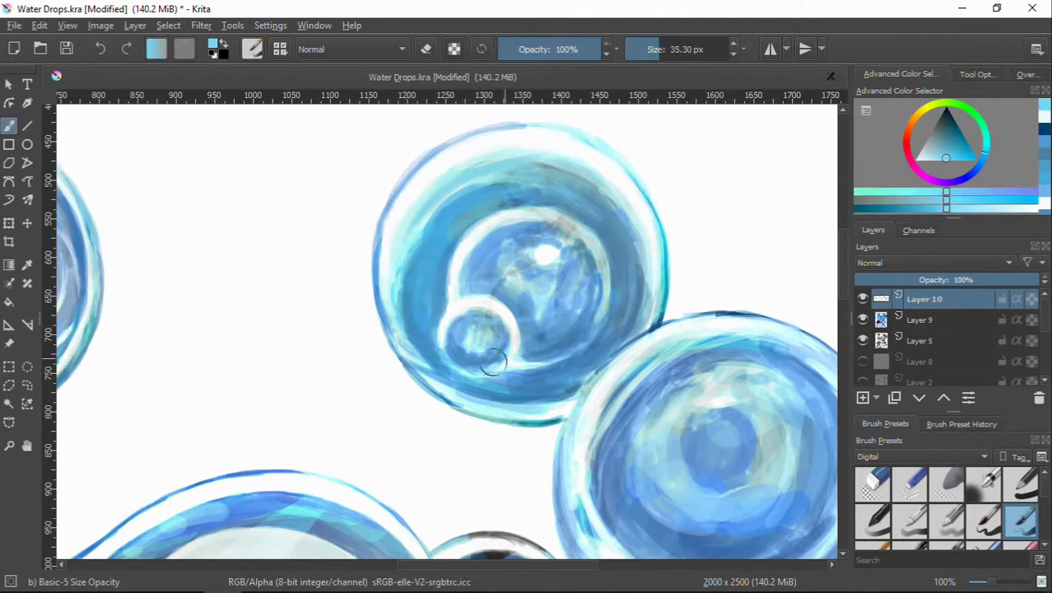
{"action": "left_click", "coordinate": [512, 340], "text": "ctrl"}
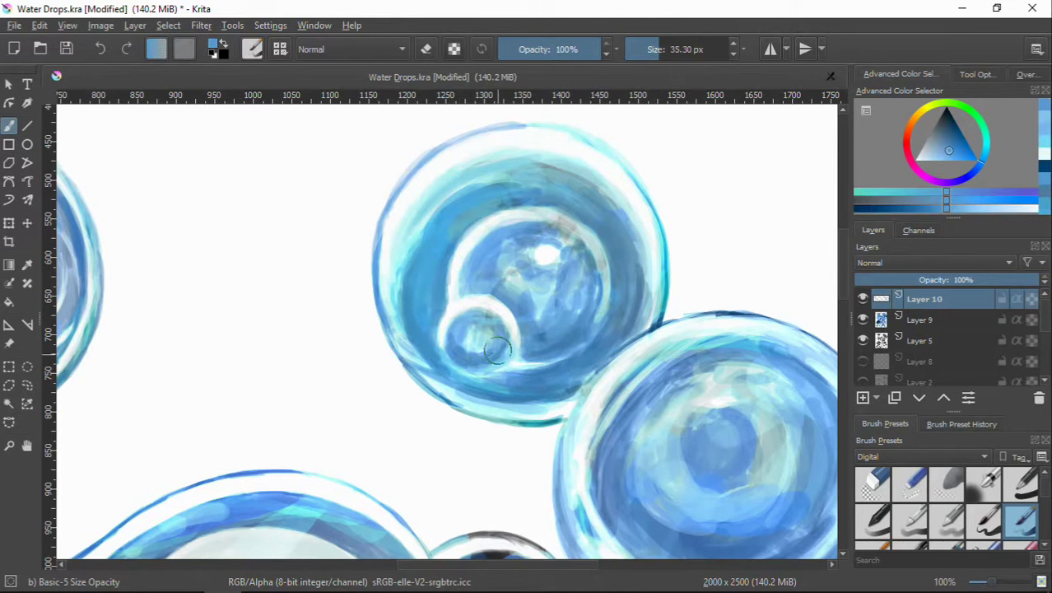
{"action": "left_click", "coordinate": [556, 356], "text": "ctrl"}
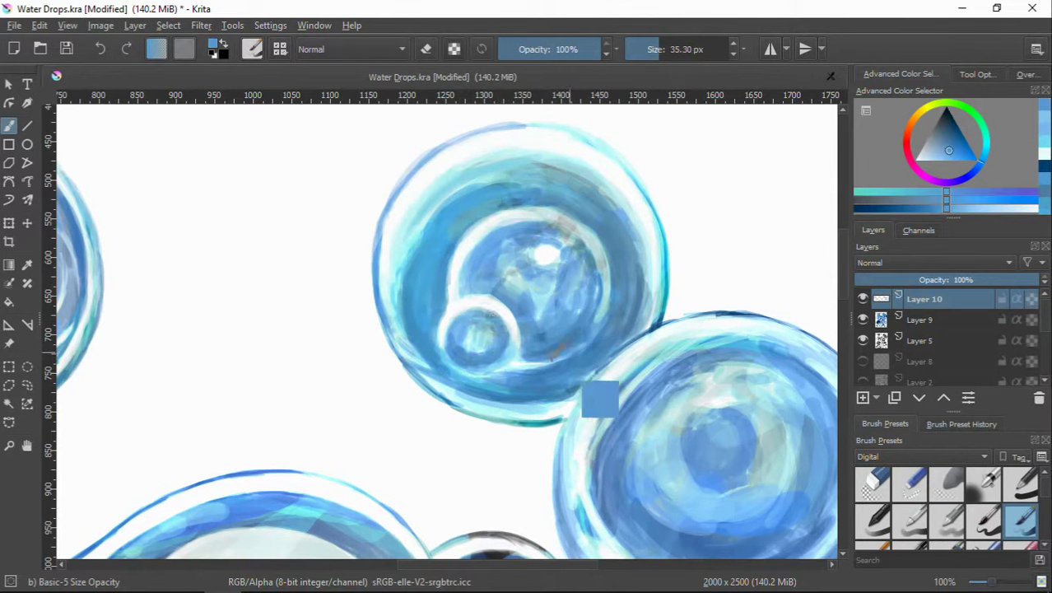
{"action": "left_click", "coordinate": [580, 349], "text": "ctrl"}
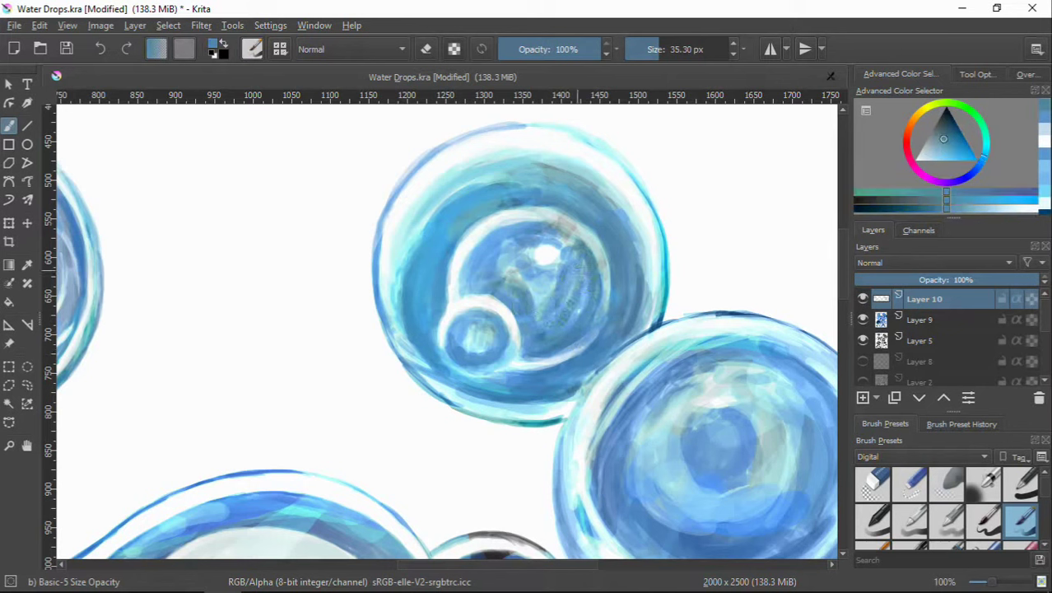
{"action": "left_click", "coordinate": [549, 220], "text": "ctrl"}
{"action": "left_click", "coordinate": [476, 257], "text": "ctrl"}
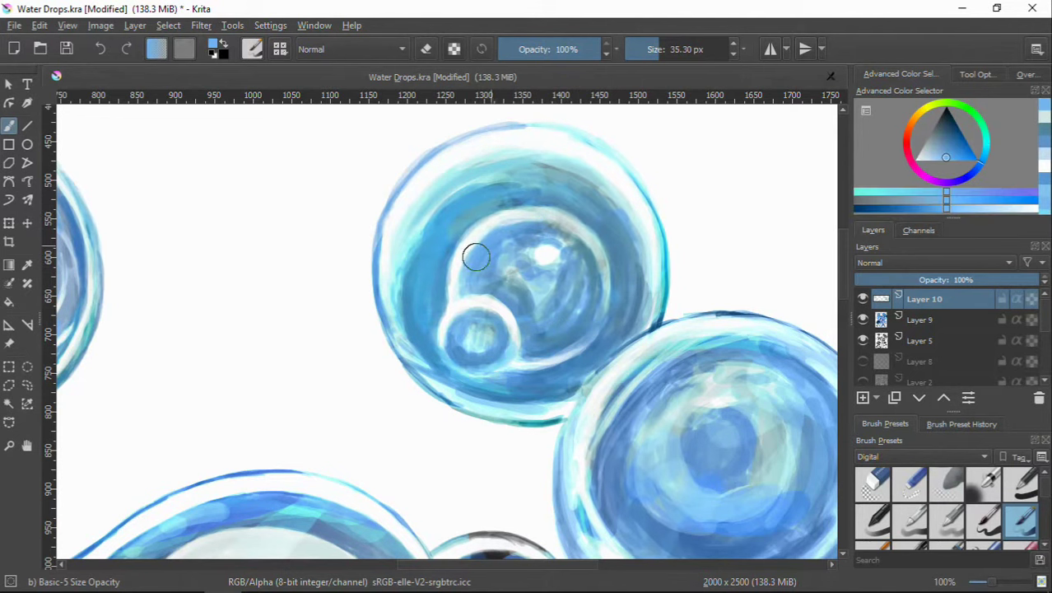
{"action": "left_click", "coordinate": [603, 268], "text": "ctrl"}
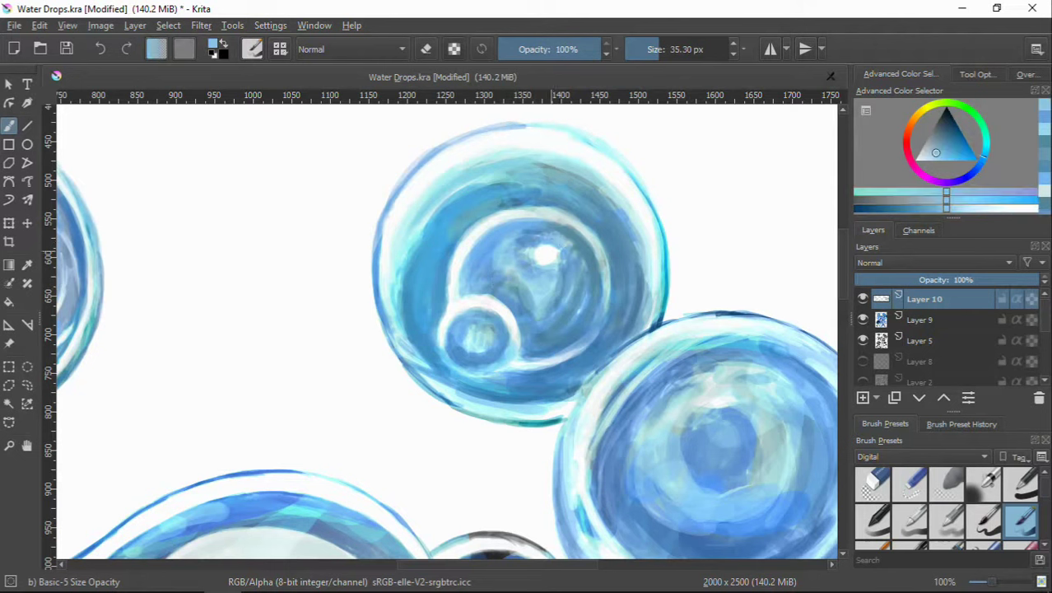
Step: Sample more bubble tones, then line the bubble's inner right side with dark blue
{"action": "left_click", "coordinate": [539, 253], "text": "ctrl"}
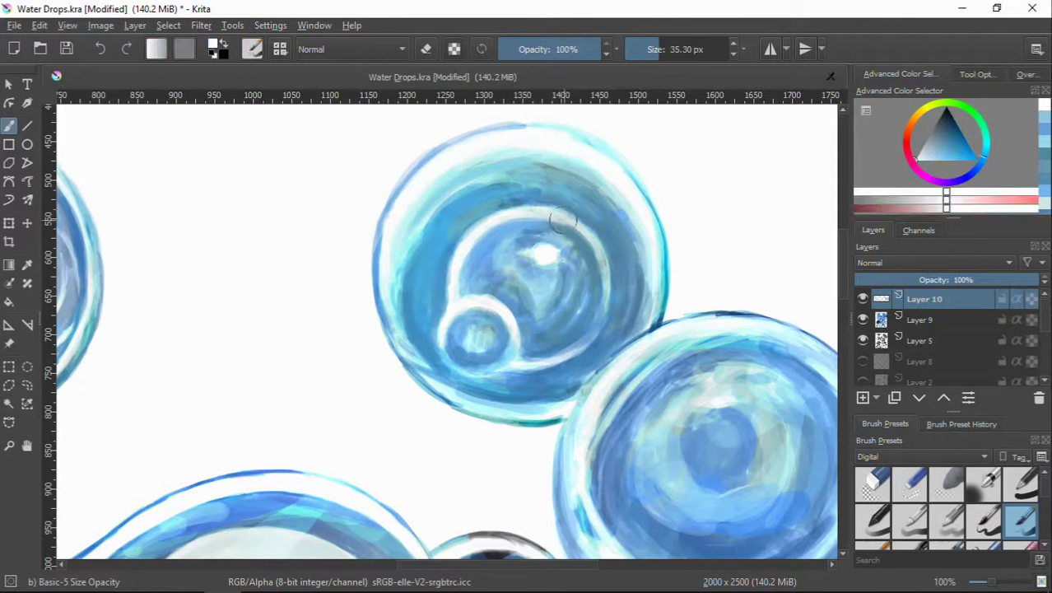
{"action": "left_click", "coordinate": [488, 347], "text": "ctrl"}
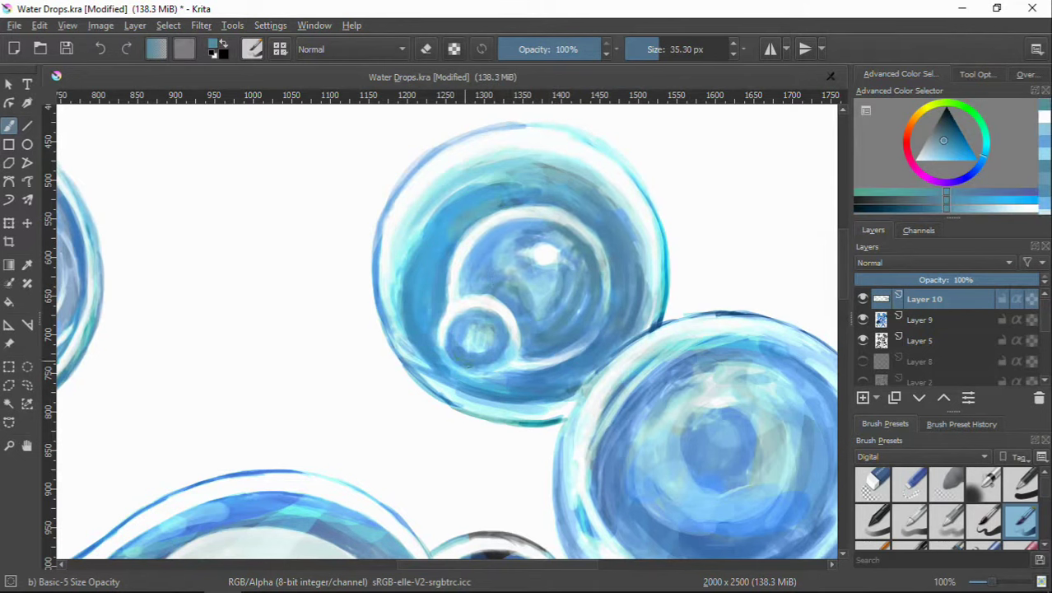
{"action": "left_click", "coordinate": [497, 362], "text": "ctrl"}
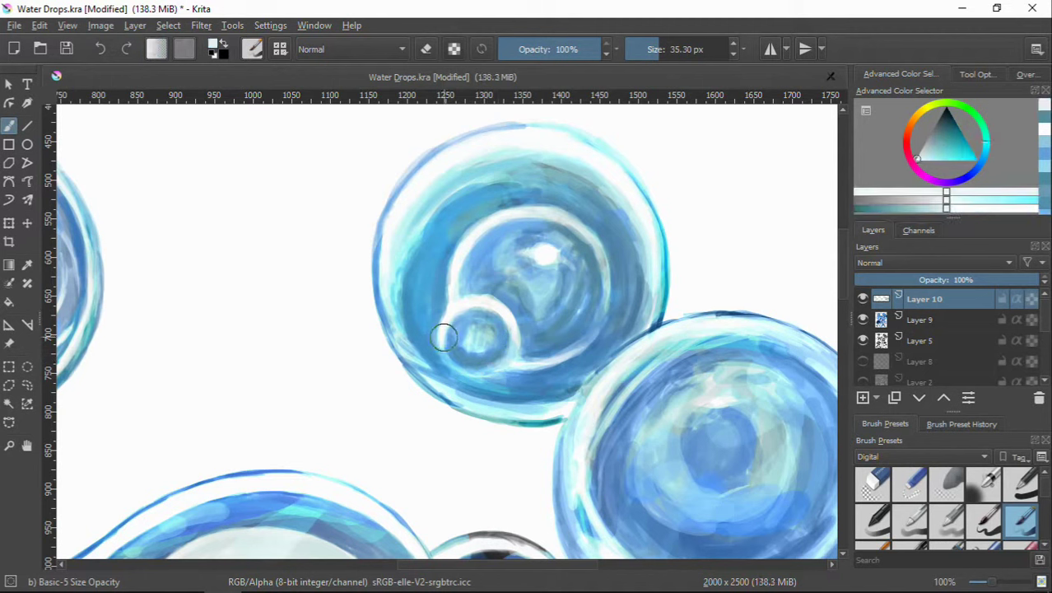
{"action": "left_click", "coordinate": [444, 307], "text": "ctrl"}
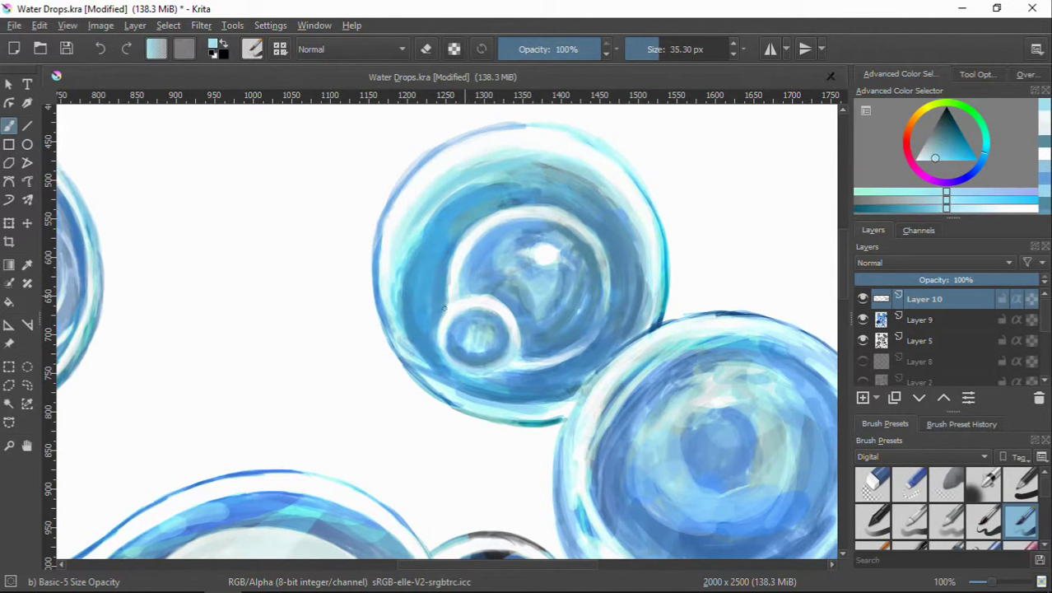
{"action": "left_click", "coordinate": [565, 232], "text": "ctrl"}
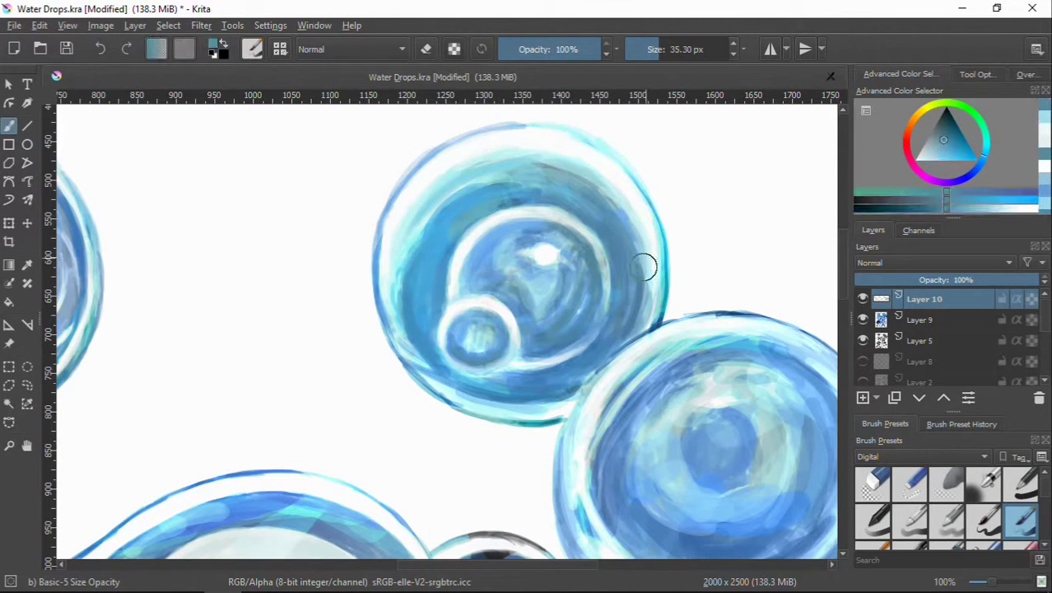
{"action": "left_click", "coordinate": [622, 425], "text": "ctrl"}
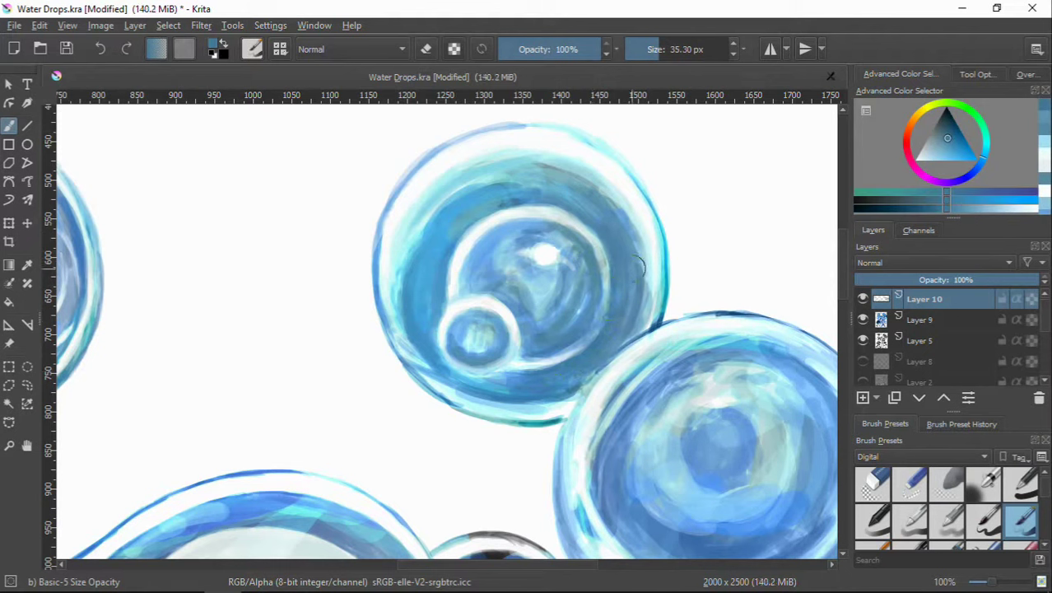
{"action": "left_click_drag", "start_coordinate": [588, 173], "coordinate": [635, 329]}
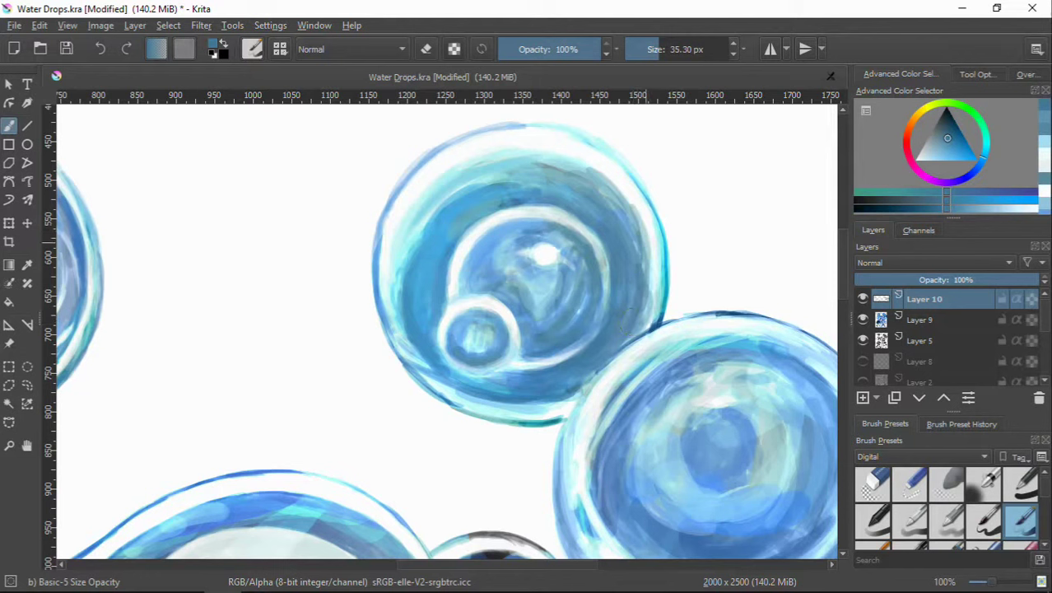
Step: Sample several lighter cyans from the bubble and settle on a dark colour for its edge
{"action": "left_click", "coordinate": [630, 321], "text": "ctrl"}
{"action": "left_click", "coordinate": [432, 203], "text": "ctrl"}
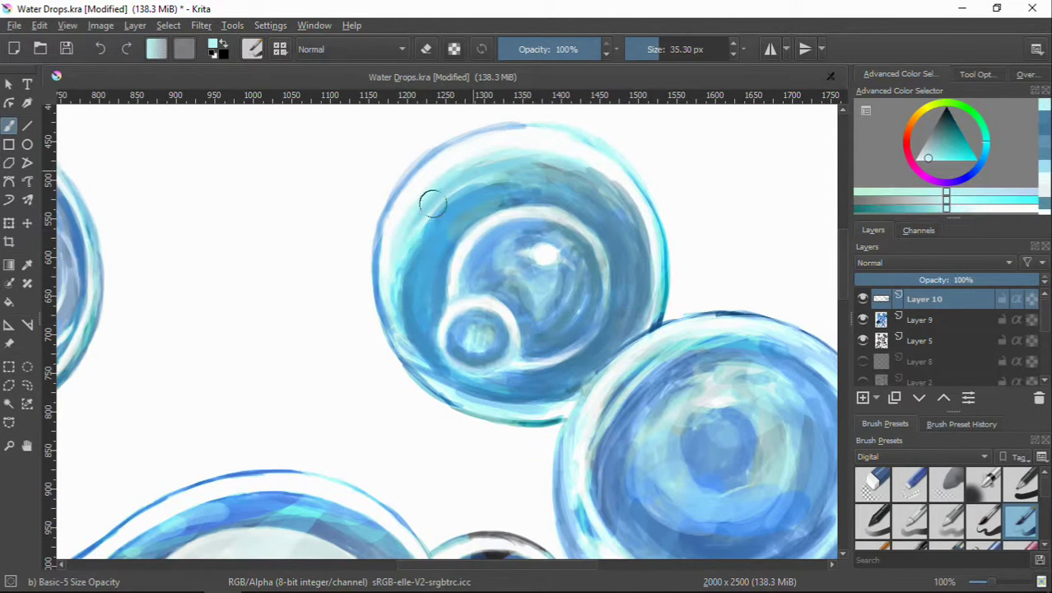
{"action": "left_click", "coordinate": [598, 184], "text": "ctrl"}
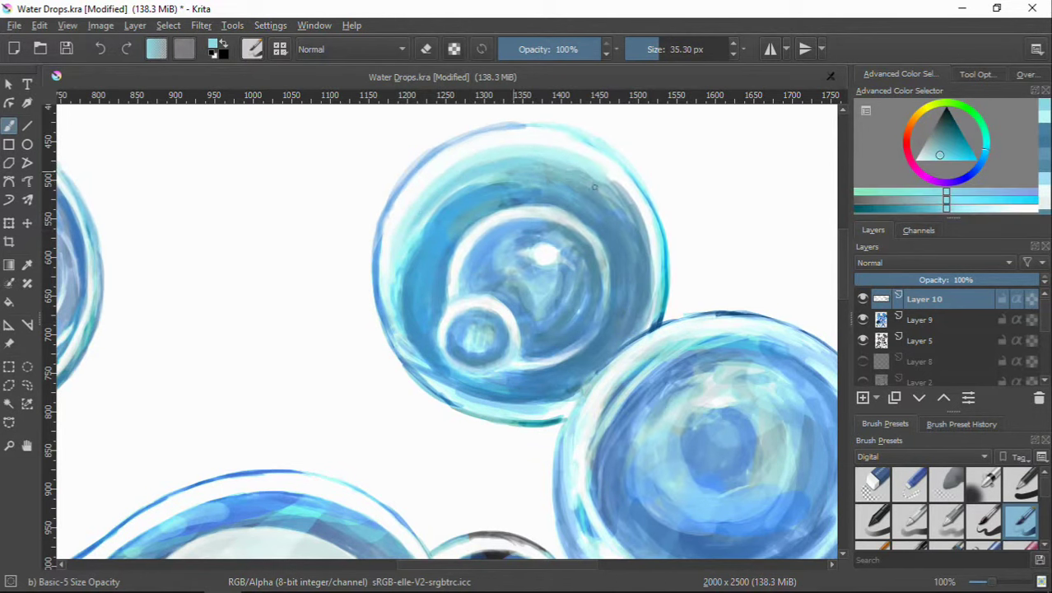
{"action": "left_click", "coordinate": [432, 272], "text": "ctrl"}
{"action": "left_click", "coordinate": [555, 197], "text": "ctrl"}
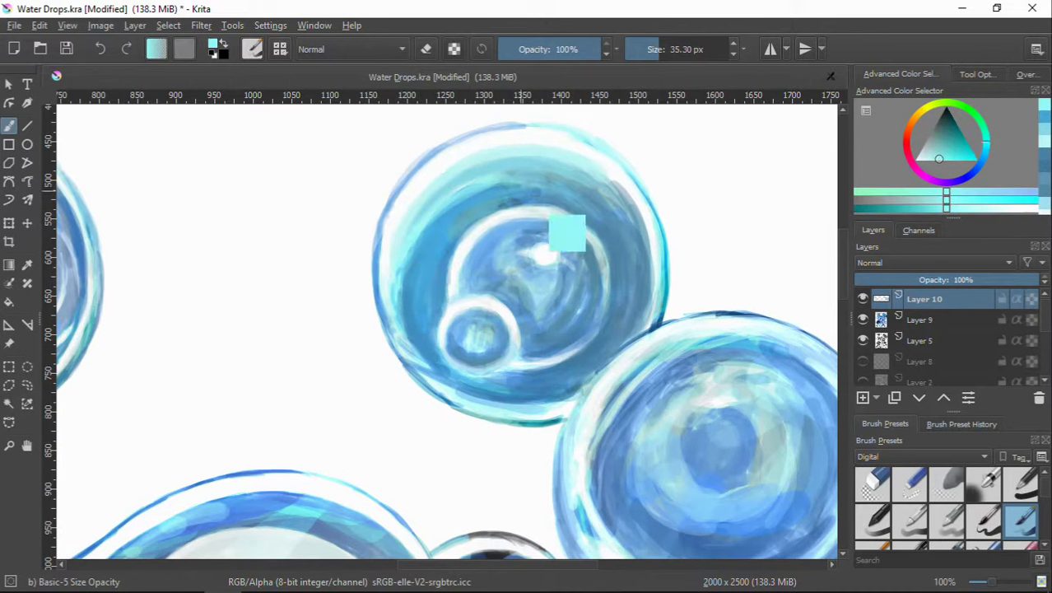
{"action": "left_click", "coordinate": [473, 234], "text": "ctrl"}
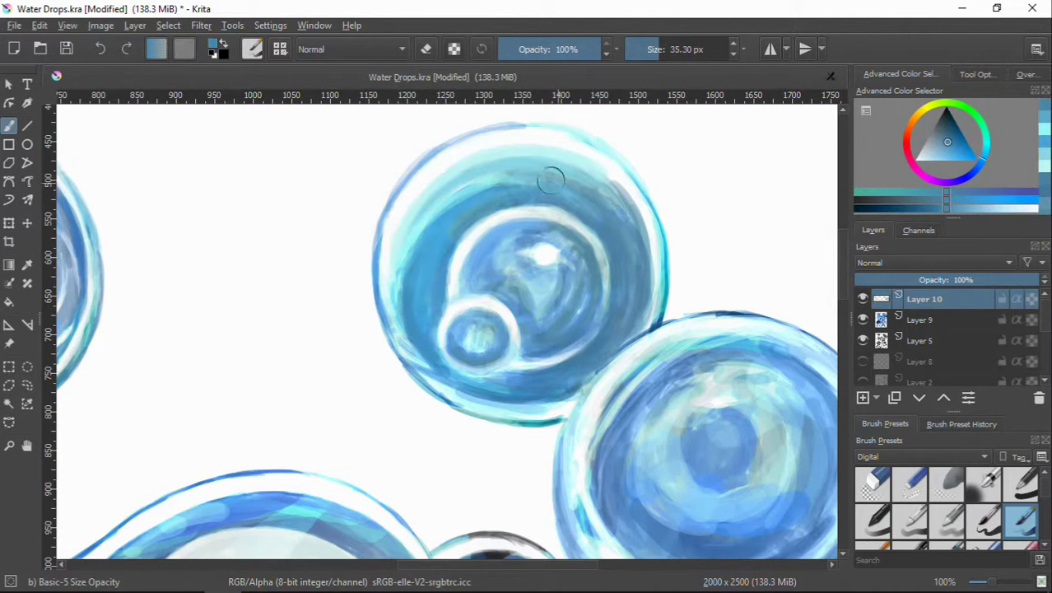
{"action": "left_click", "coordinate": [586, 174], "text": "ctrl"}
{"action": "scroll", "coordinate": [529, 206], "scroll_direction": "down", "scroll_amount": 3}
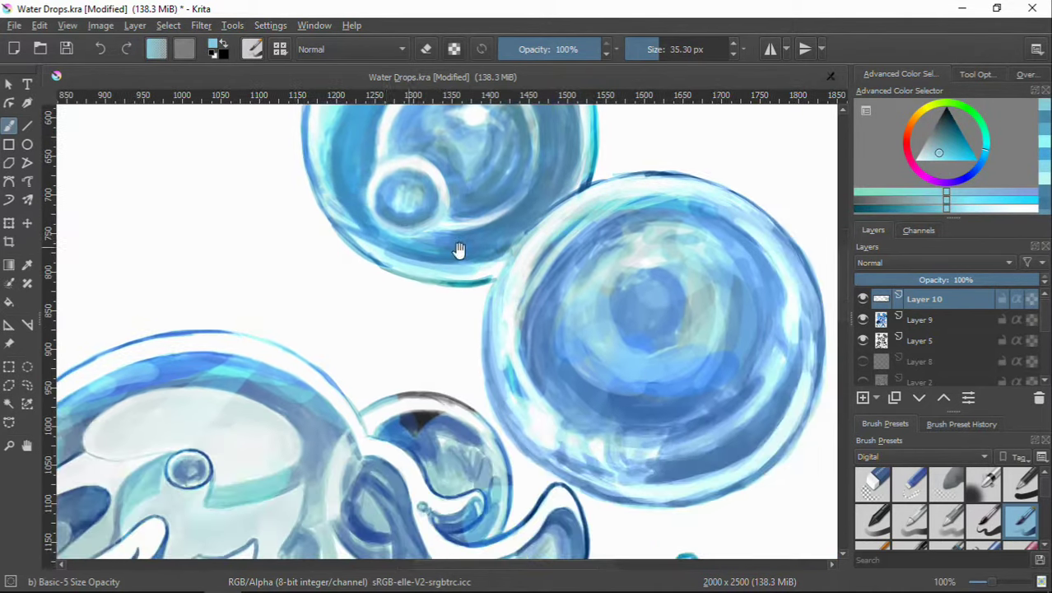
{"action": "left_click", "coordinate": [566, 245], "text": "ctrl"}
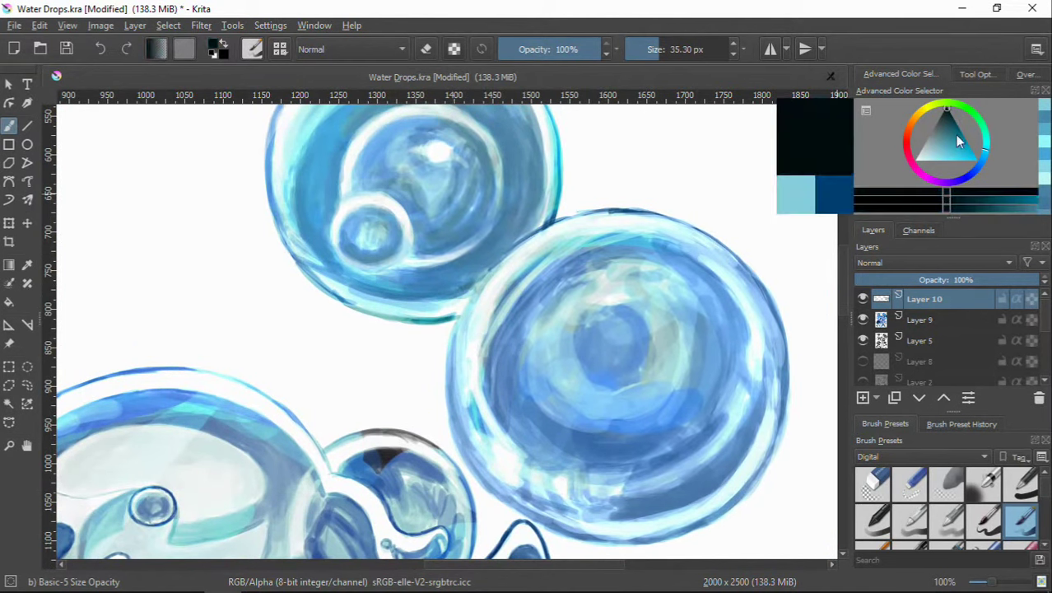
Step: Undo a grey stroke and repaint the bubble's lower edge in darker blue on Layer 9
{"action": "key", "text": "Page_Down"}
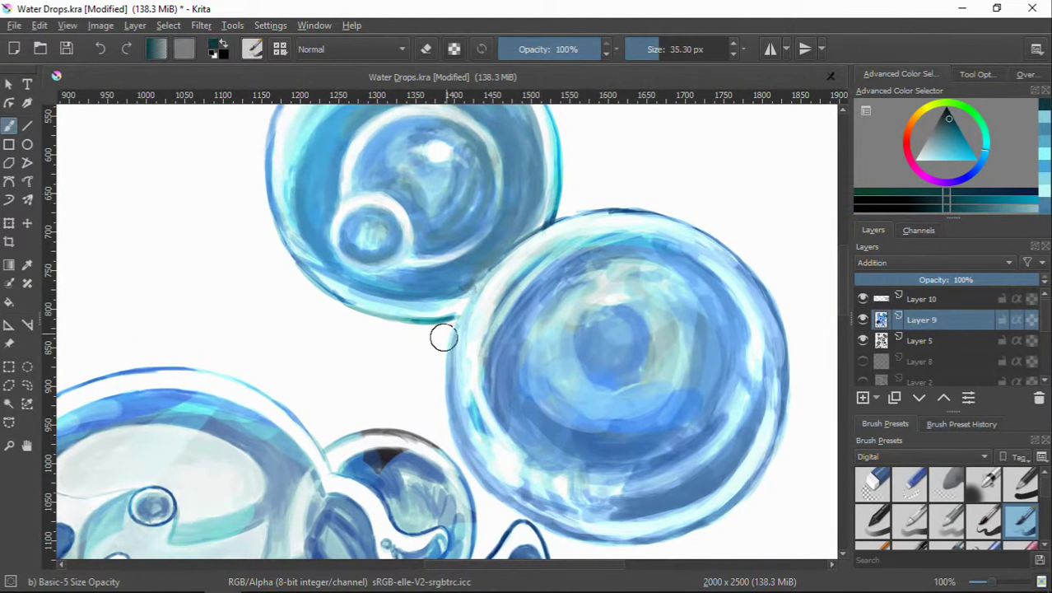
{"action": "left_click", "coordinate": [903, 305]}
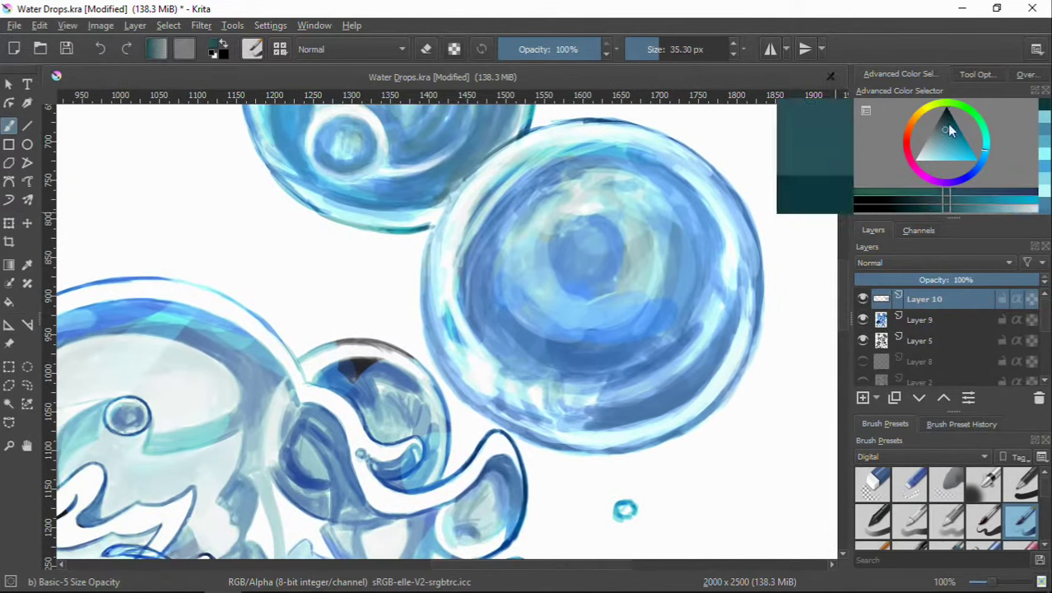
{"action": "left_click_drag", "start_coordinate": [475, 388], "coordinate": [568, 441]}
{"action": "key", "text": "ctrl+z"}
{"action": "key", "text": "Page_Down"}
{"action": "left_click_drag", "start_coordinate": [453, 388], "coordinate": [617, 413]}
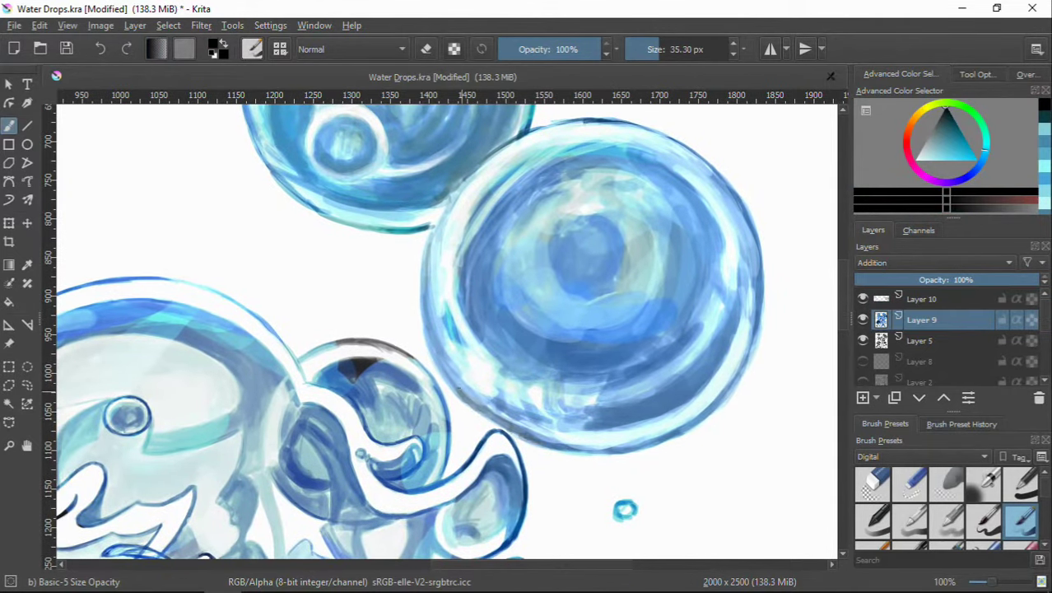
{"action": "scroll", "coordinate": [748, 130], "scroll_direction": "down", "scroll_amount": 3}
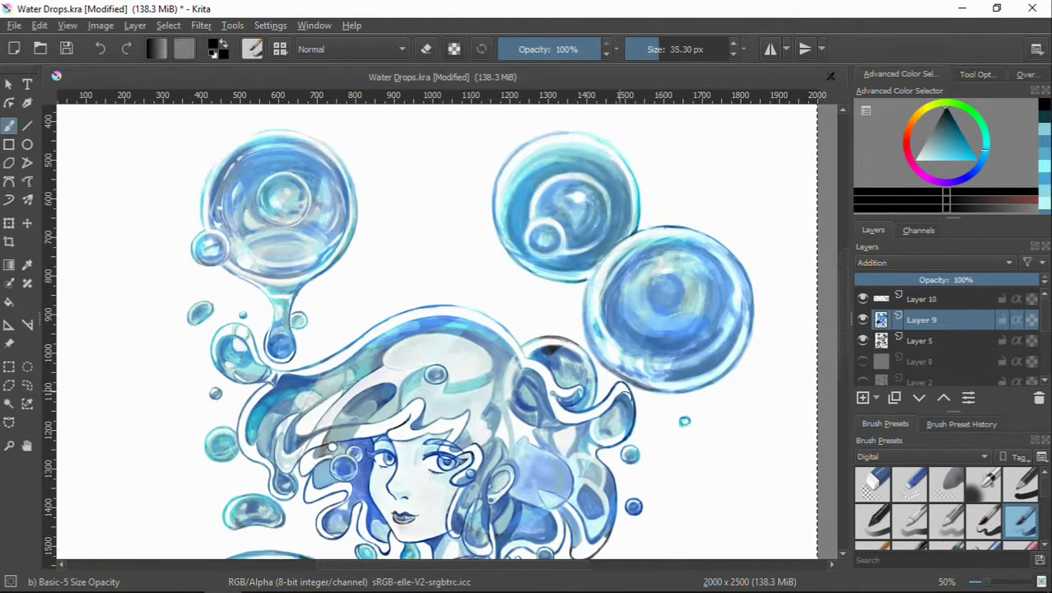
Step: On Layer 10 with a 26.41 px brush, add light-blue strokes on the right bubble and its upper-right rim
{"action": "scroll", "coordinate": [623, 453], "scroll_direction": "up", "scroll_amount": 1}
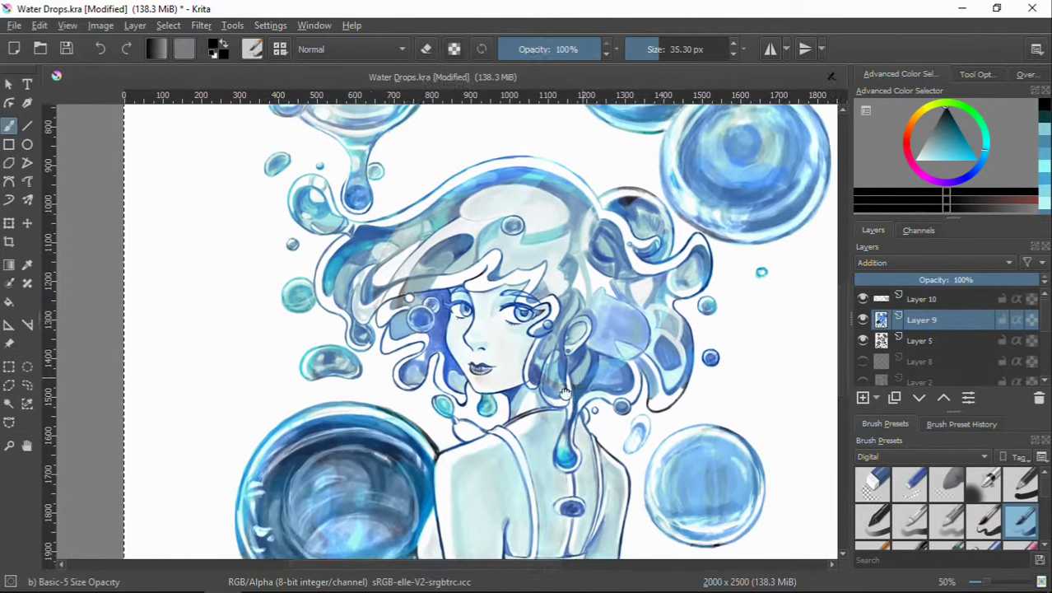
{"action": "mouse_move", "coordinate": [606, 330]}
{"action": "left_mouse_down"}
{"action": "mouse_move", "coordinate": [559, 398]}
{"action": "mouse_move", "coordinate": [492, 390]}
{"action": "left_mouse_up"}
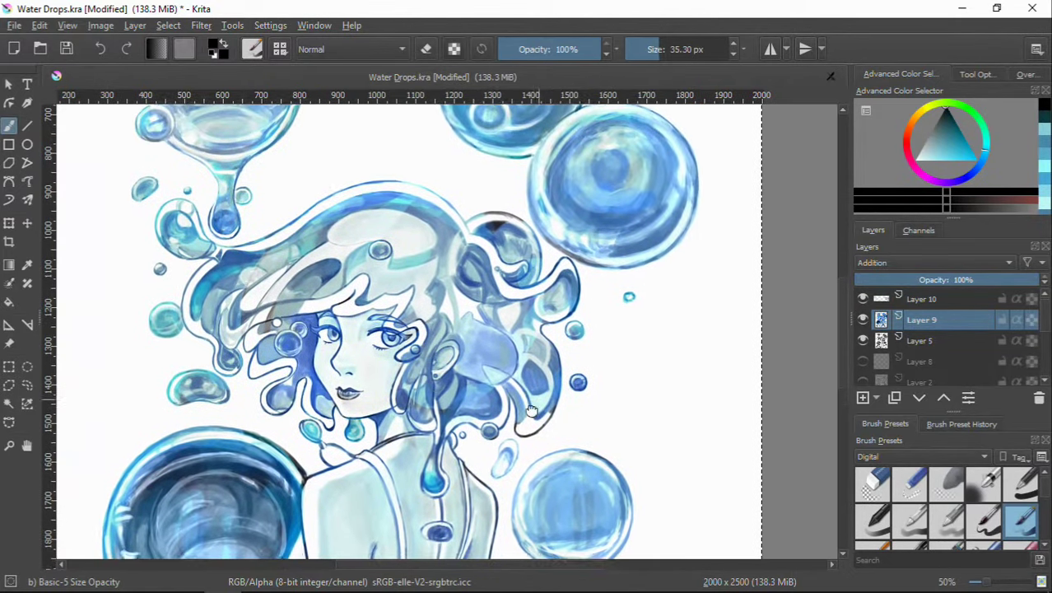
{"action": "scroll", "coordinate": [493, 390], "scroll_direction": "up", "scroll_amount": 1}
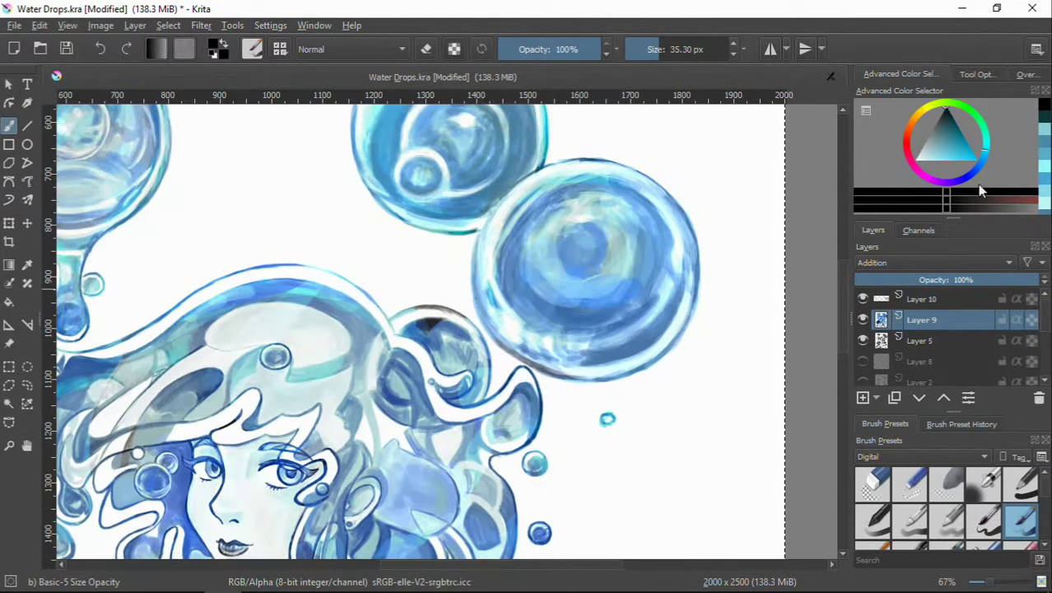
{"action": "left_click_drag", "start_coordinate": [980, 185], "coordinate": [964, 140]}
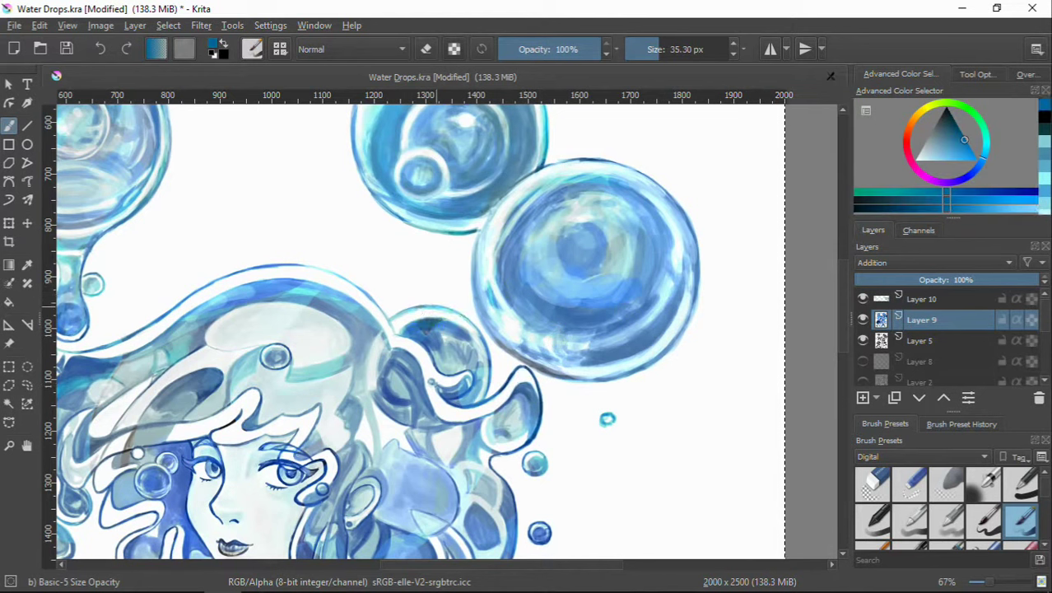
{"action": "left_click", "coordinate": [910, 302]}
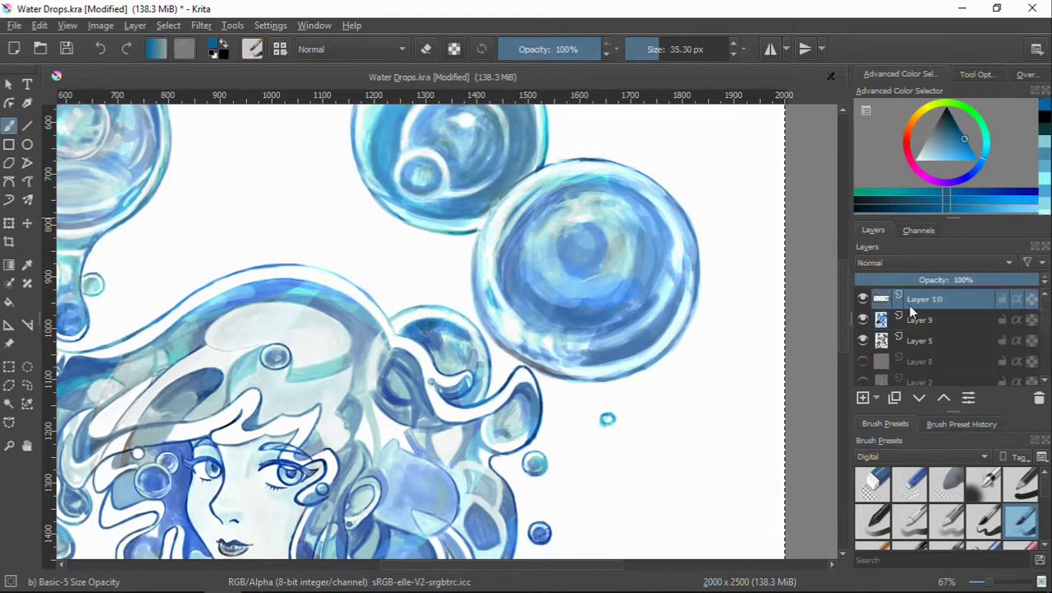
{"action": "left_click", "coordinate": [512, 351], "text": "ctrl"}
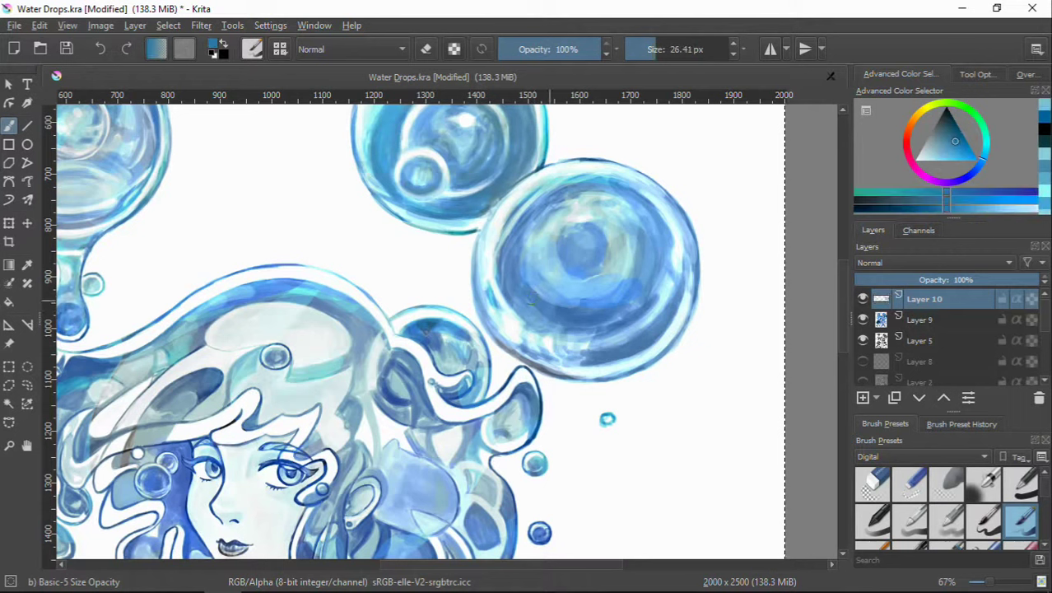
{"action": "left_click_drag", "start_coordinate": [531, 302], "coordinate": [544, 323]}
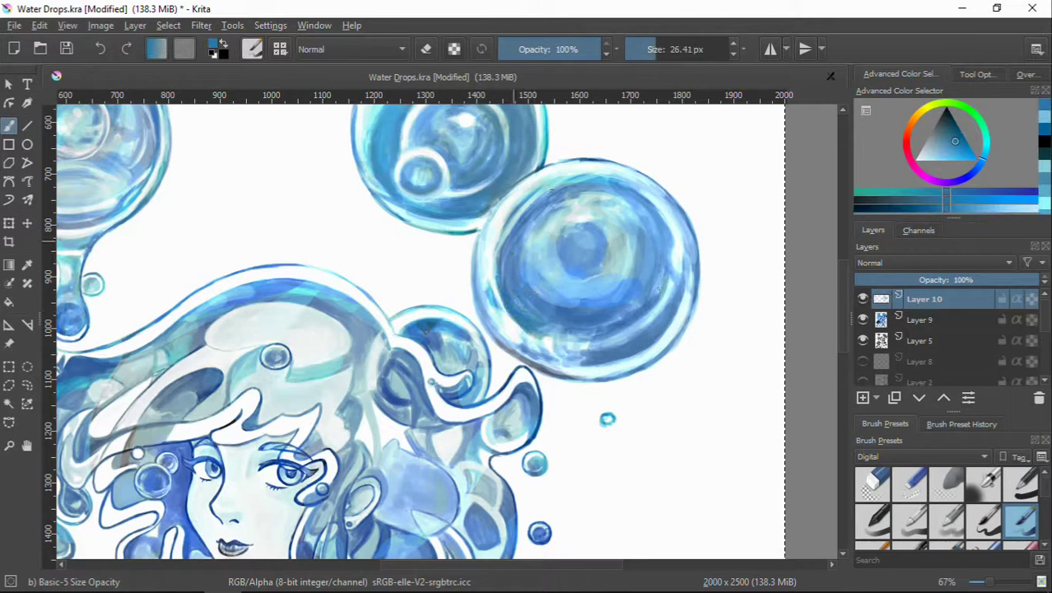
{"action": "left_click_drag", "start_coordinate": [623, 199], "coordinate": [676, 239]}
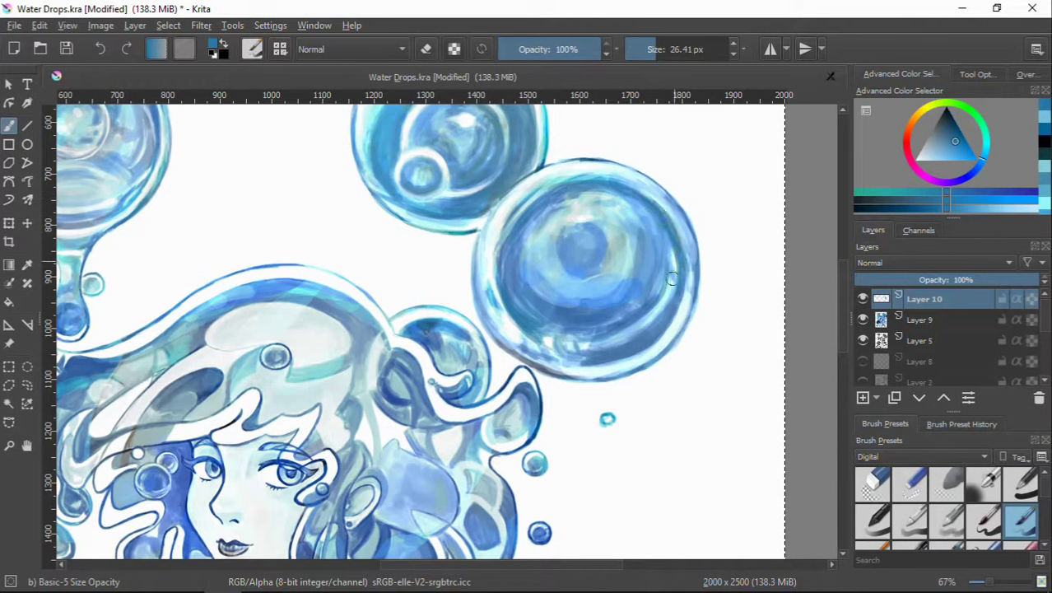
Step: Sample bubble blues, then on Layer 9 stroke the large bubble's lower-left edge with dark blue
{"action": "left_click", "coordinate": [603, 340], "text": "ctrl"}
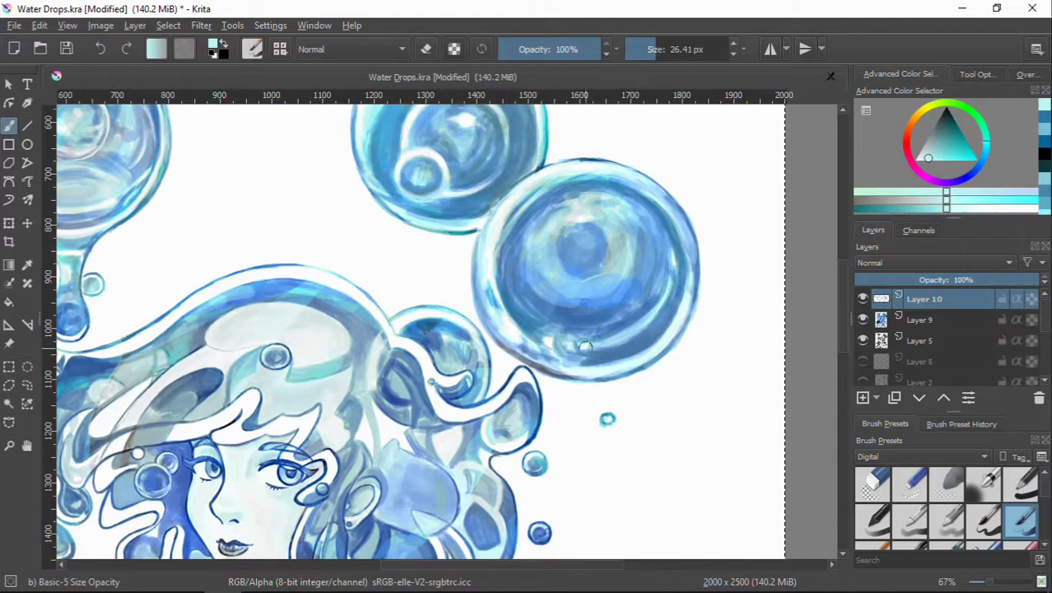
{"action": "left_click", "coordinate": [644, 315], "text": "ctrl"}
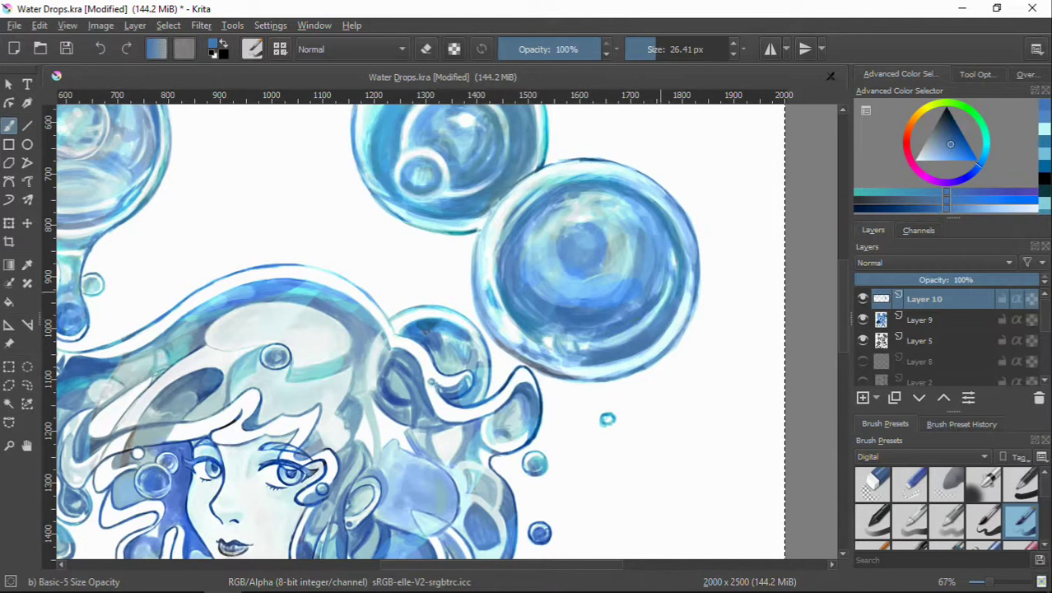
{"action": "left_click", "coordinate": [644, 308], "text": "ctrl"}
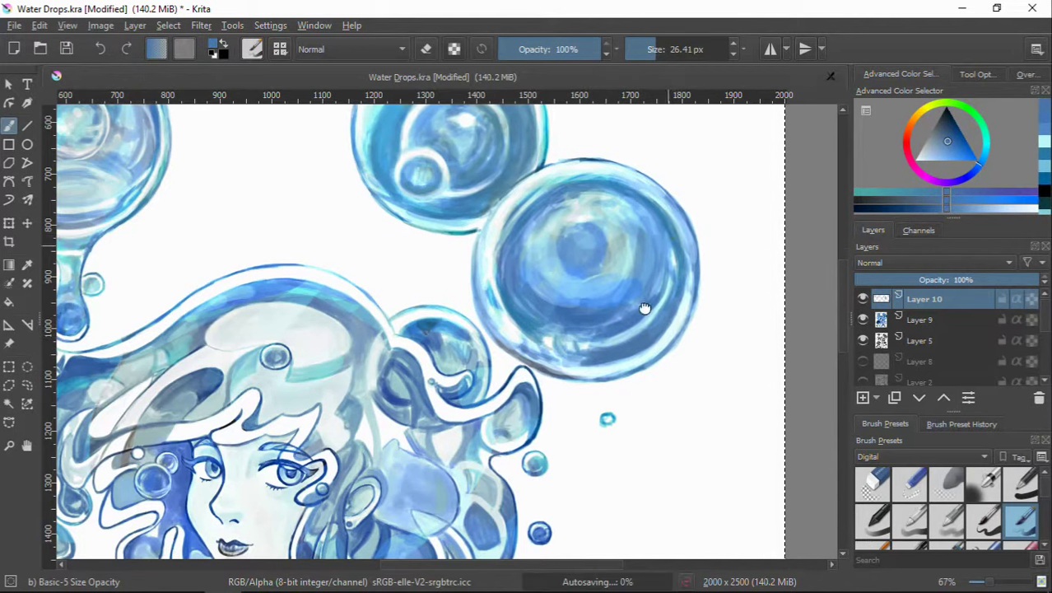
{"action": "left_click_drag", "start_coordinate": [645, 307], "coordinate": [625, 361]}
{"action": "left_click", "coordinate": [660, 364], "text": "ctrl"}
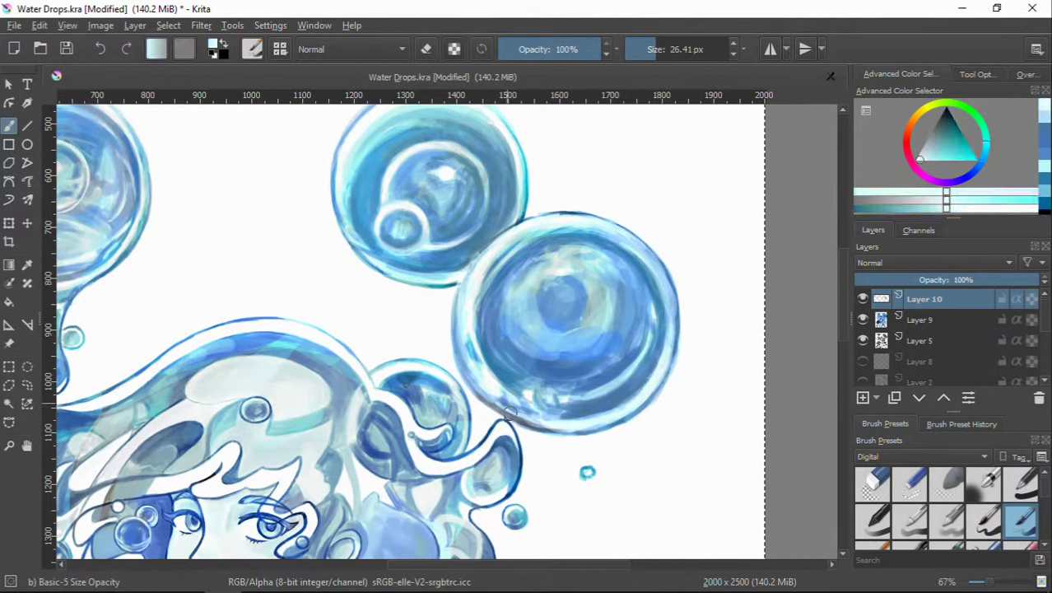
{"action": "left_click", "coordinate": [922, 320]}
{"action": "left_click", "coordinate": [523, 414], "text": "ctrl"}
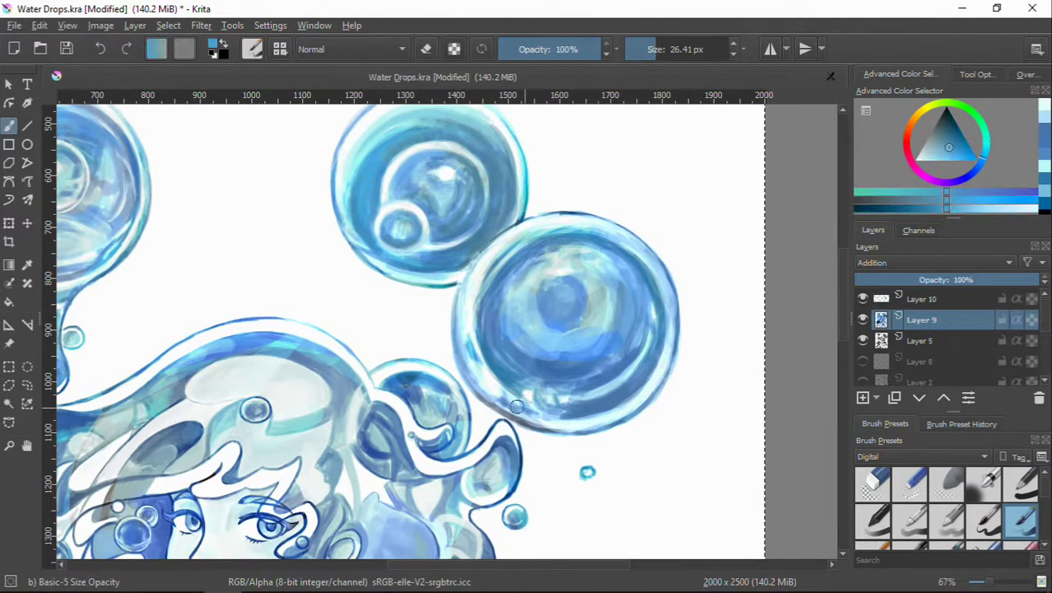
{"action": "left_click", "coordinate": [483, 420], "text": "ctrl"}
{"action": "left_click", "coordinate": [490, 448], "text": "ctrl"}
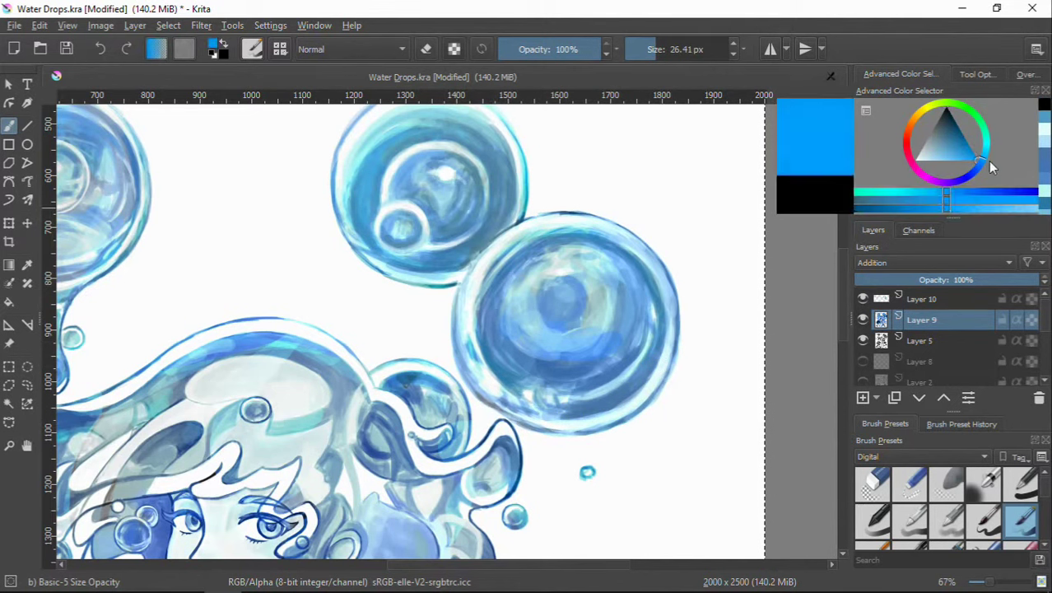
{"action": "left_click_drag", "start_coordinate": [533, 428], "coordinate": [476, 395]}
Step: Back on Layer 10, sample interior blue and near-white highlight tones from the large bubble
{"action": "left_click", "coordinate": [922, 299]}
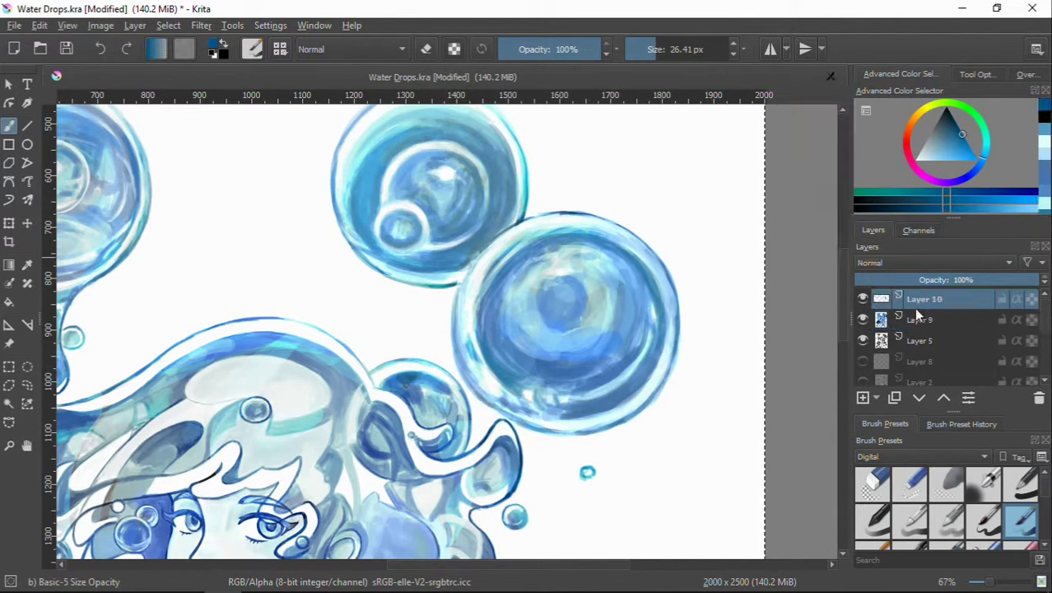
{"action": "left_click", "coordinate": [498, 412], "text": "ctrl"}
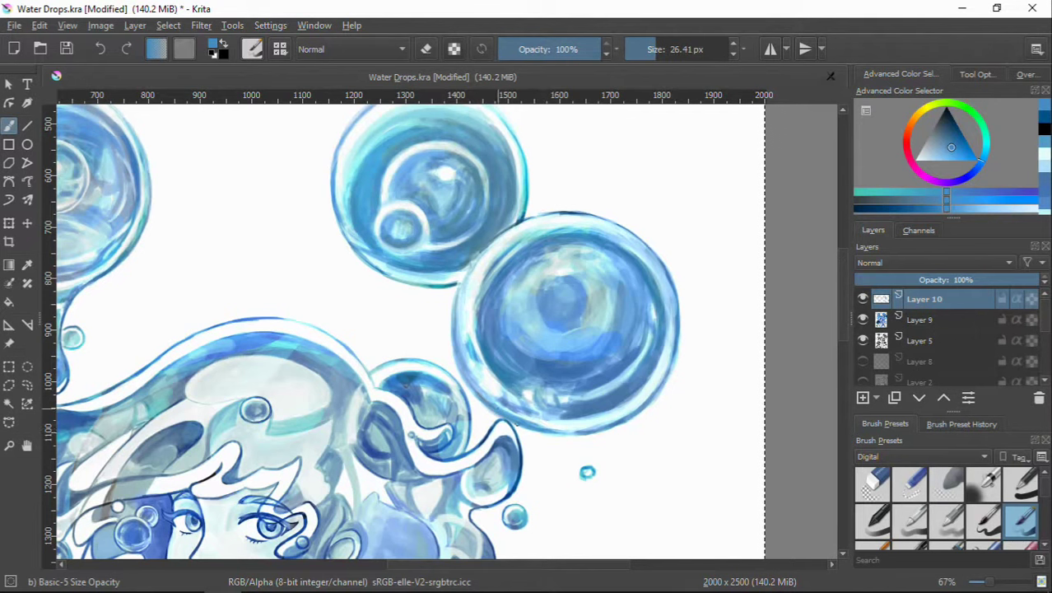
{"action": "scroll", "coordinate": [583, 480], "scroll_direction": "up", "scroll_amount": 5}
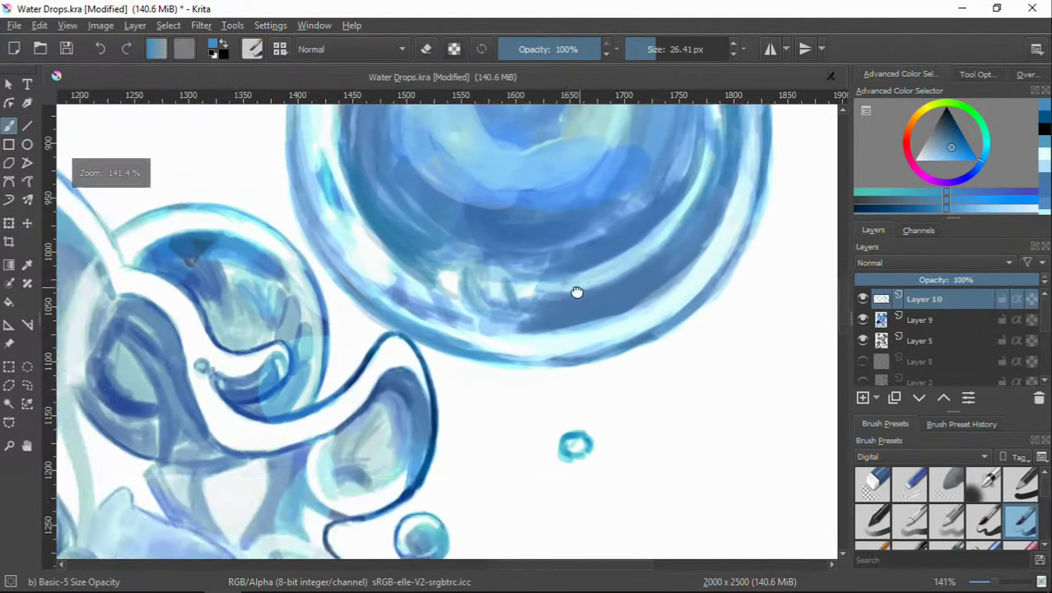
{"action": "mouse_move", "coordinate": [614, 371]}
{"action": "left_mouse_down"}
{"action": "mouse_move", "coordinate": [531, 268]}
{"action": "mouse_move", "coordinate": [518, 308]}
{"action": "left_mouse_up"}
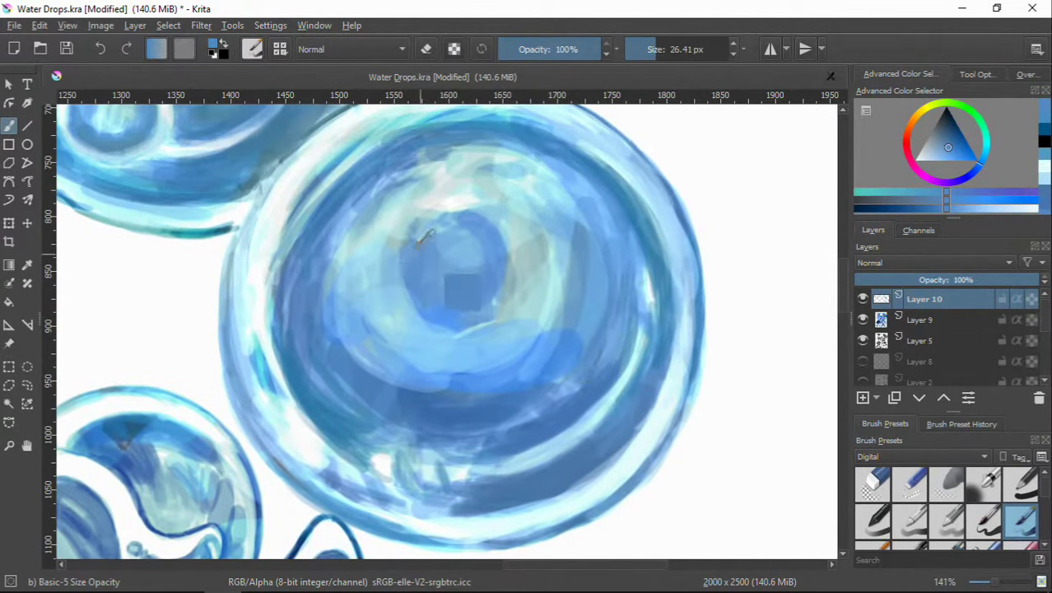
{"action": "left_click", "coordinate": [444, 288], "text": "ctrl"}
{"action": "left_click", "coordinate": [444, 205], "text": "ctrl"}
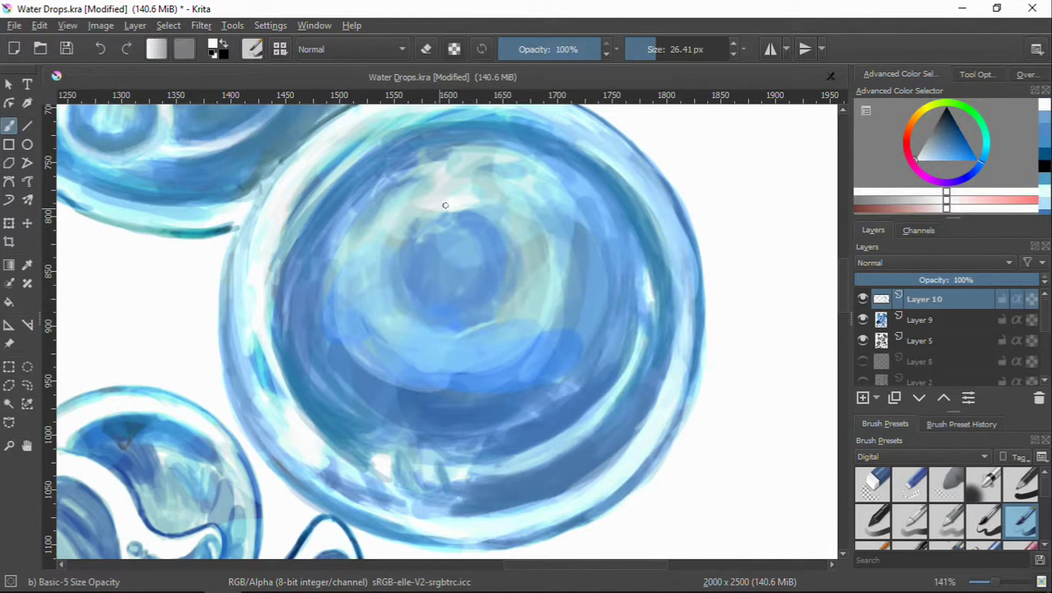
{"action": "left_click_drag", "start_coordinate": [333, 326], "coordinate": [414, 430]}
{"action": "left_click", "coordinate": [411, 432], "text": "ctrl"}
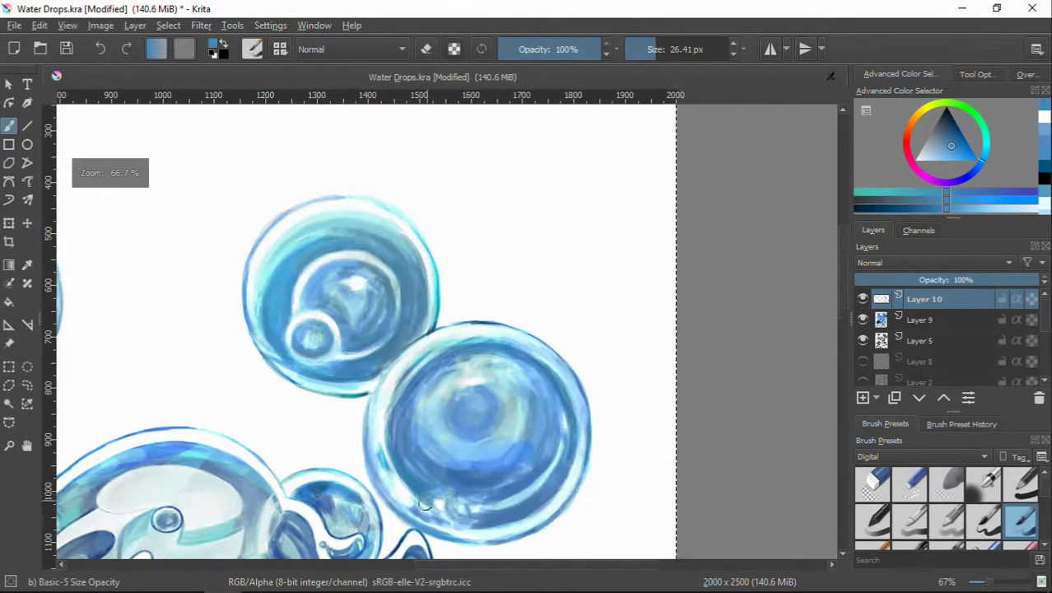
{"action": "scroll", "coordinate": [759, 352], "scroll_direction": "down", "scroll_amount": 5}
{"action": "scroll", "coordinate": [759, 351], "scroll_direction": "up", "scroll_amount": 3}
{"action": "scroll", "coordinate": [760, 352], "scroll_direction": "down", "scroll_amount": 10}
{"action": "scroll", "coordinate": [536, 282], "scroll_direction": "down", "scroll_amount": 2}
{"action": "scroll", "coordinate": [543, 263], "scroll_direction": "up", "scroll_amount": 3}
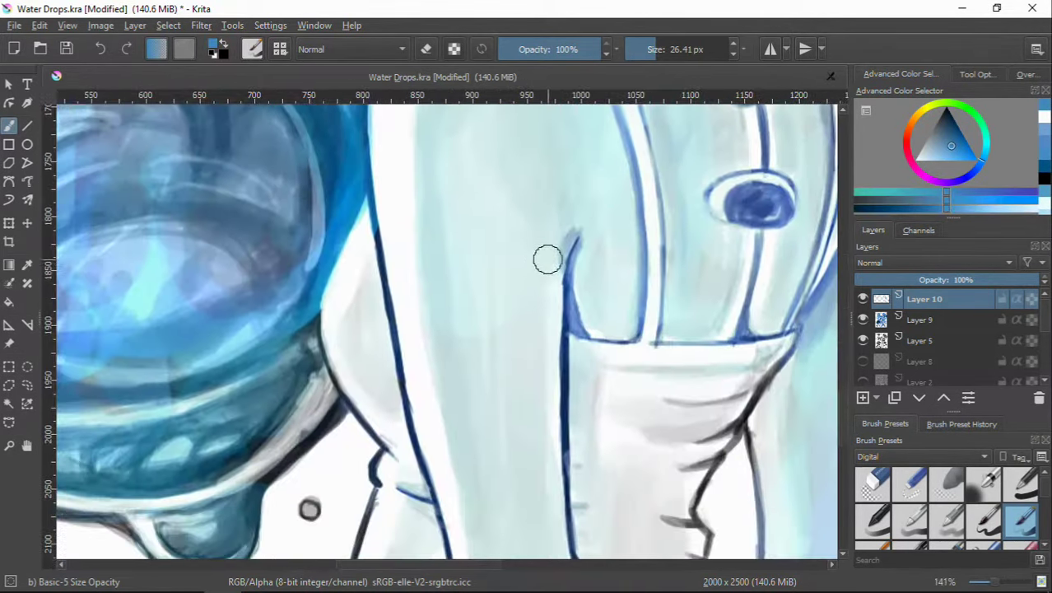
{"action": "scroll", "coordinate": [547, 276], "scroll_direction": "down", "scroll_amount": 3}
{"action": "scroll", "coordinate": [527, 255], "scroll_direction": "down", "scroll_amount": 5}
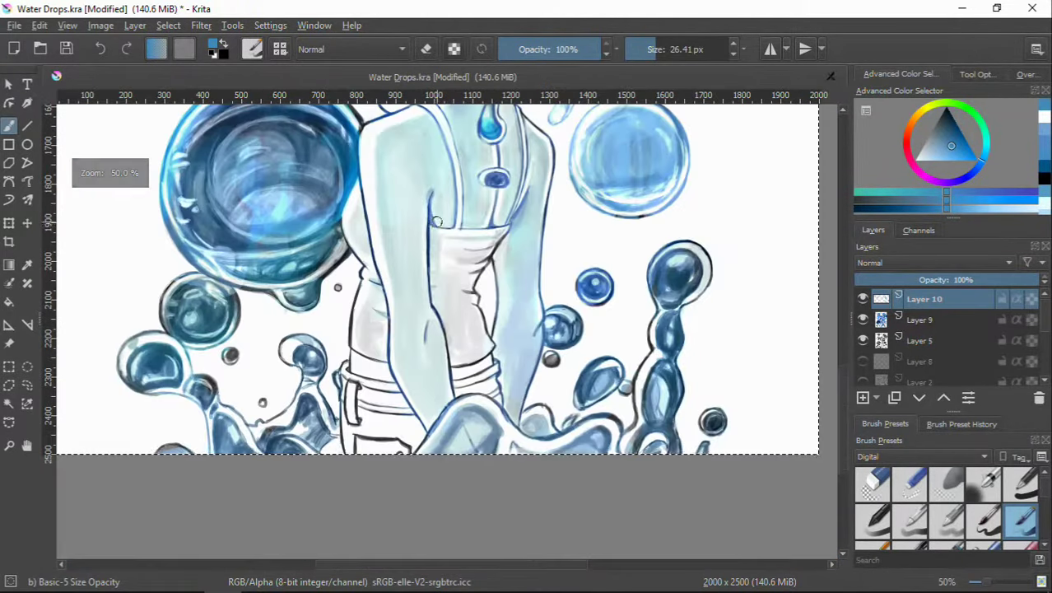
{"action": "scroll", "coordinate": [512, 238], "scroll_direction": "up", "scroll_amount": 2}
{"action": "left_click", "coordinate": [920, 319]}
Step: Zoom to 100%, enlarge the brush to about 133 px, and choose a new blue
{"action": "key", "text": "1"}
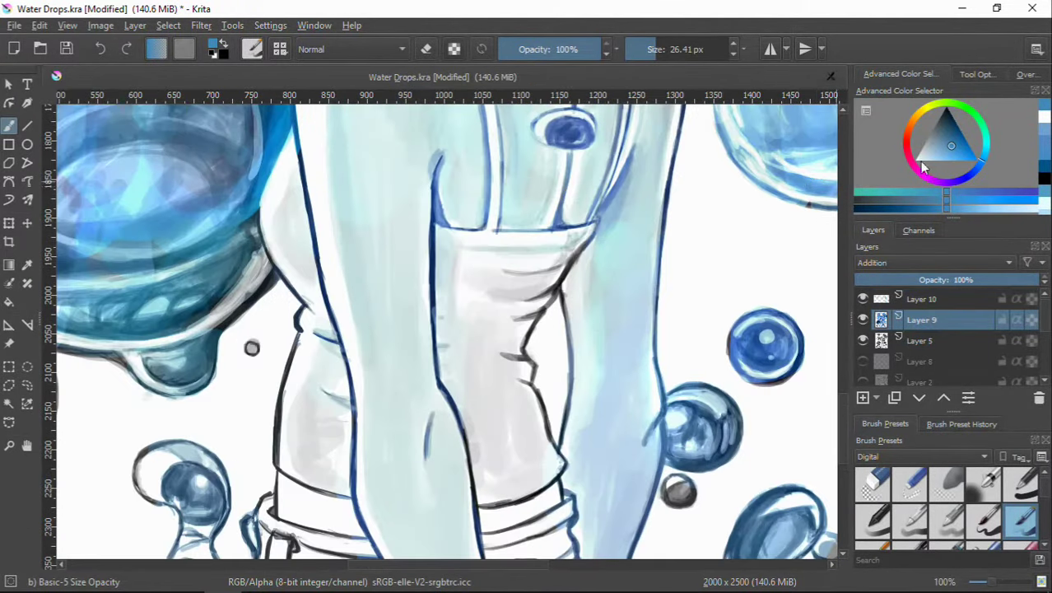
{"action": "left_click_drag", "start_coordinate": [432, 310], "coordinate": [494, 305]}
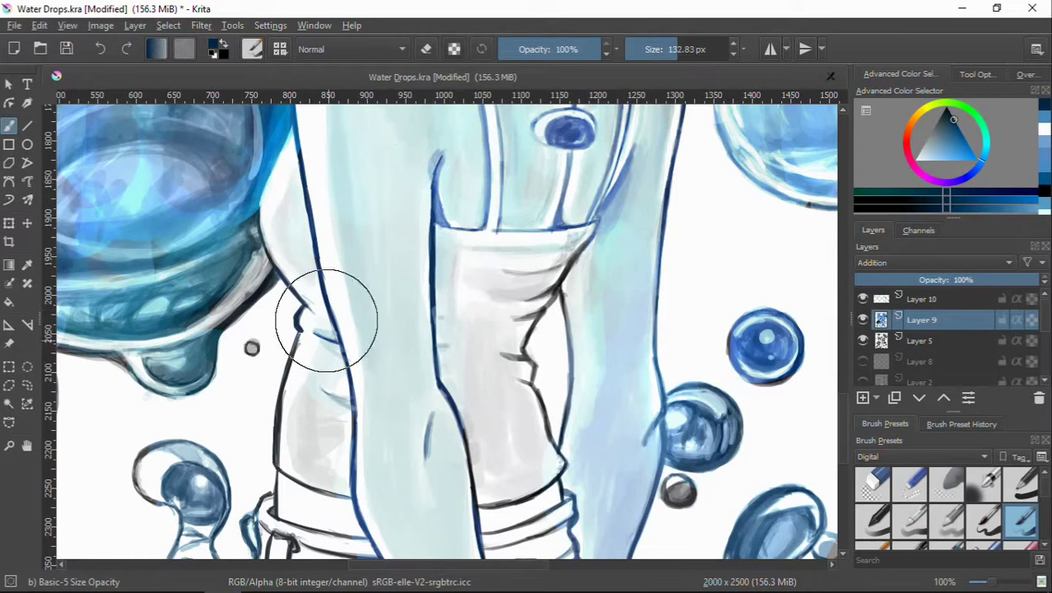
{"action": "left_click", "coordinate": [952, 120]}
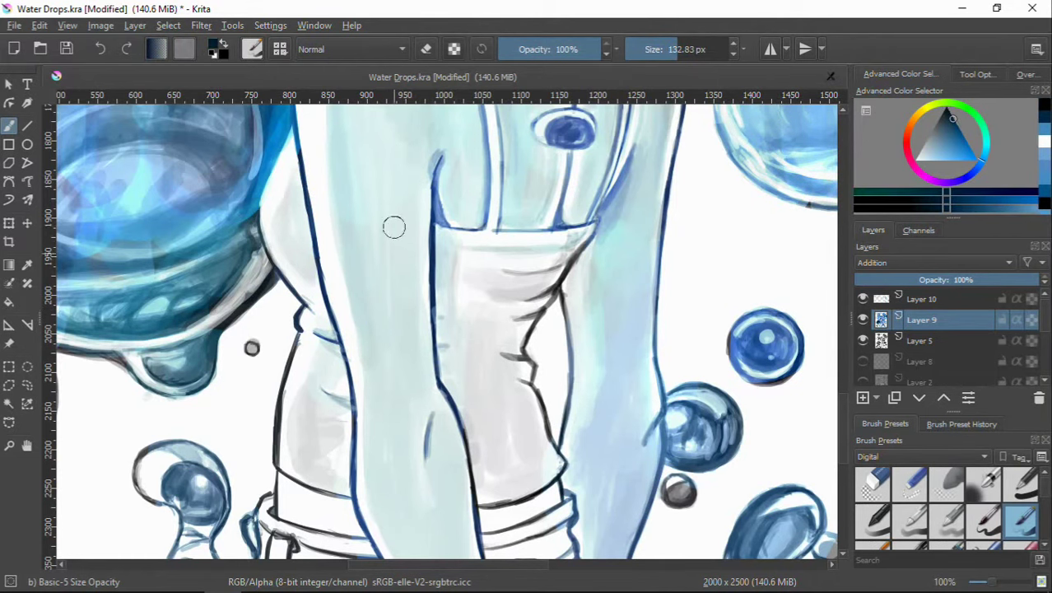
{"action": "left_click_drag", "start_coordinate": [387, 344], "coordinate": [482, 447]}
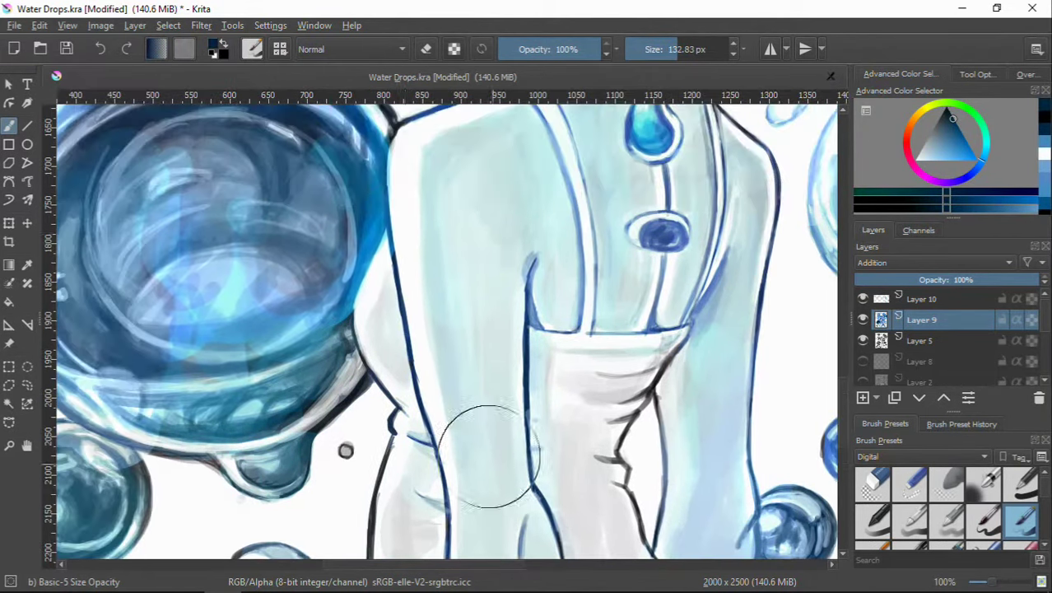
{"action": "scroll", "coordinate": [414, 318], "scroll_direction": "down", "scroll_amount": 3}
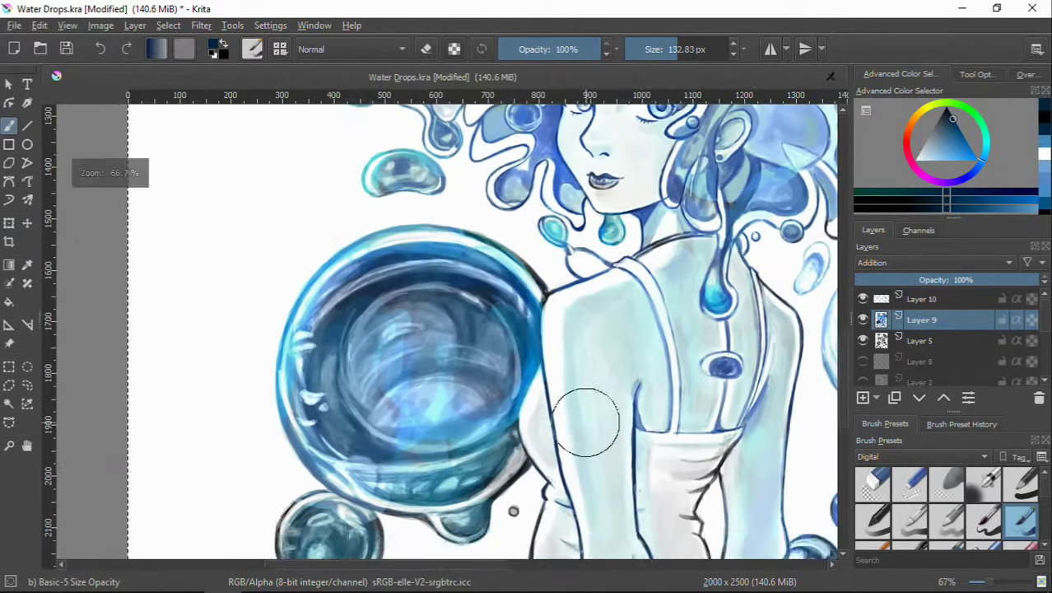
{"action": "scroll", "coordinate": [446, 409], "scroll_direction": "up", "scroll_amount": 3}
{"action": "left_click_drag", "start_coordinate": [943, 127], "coordinate": [963, 137]}
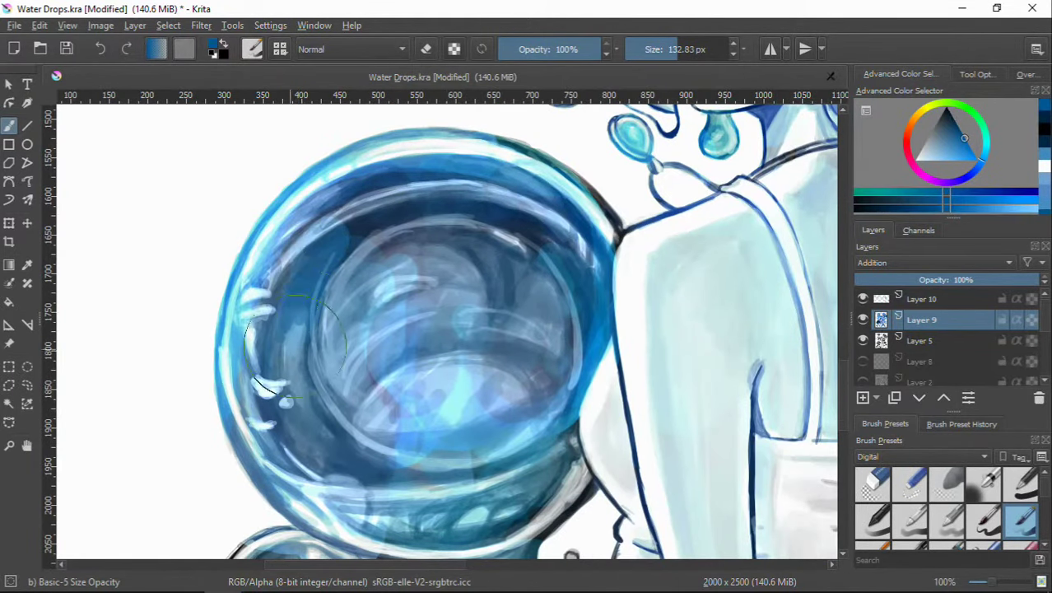
Step: Survey the drip and lower bubbles, trying several blues and undoing a faint stroke
{"action": "mouse_move", "coordinate": [347, 385]}
{"action": "left_mouse_down"}
{"action": "mouse_move", "coordinate": [308, 352]}
{"action": "mouse_move", "coordinate": [293, 250]}
{"action": "left_mouse_up"}
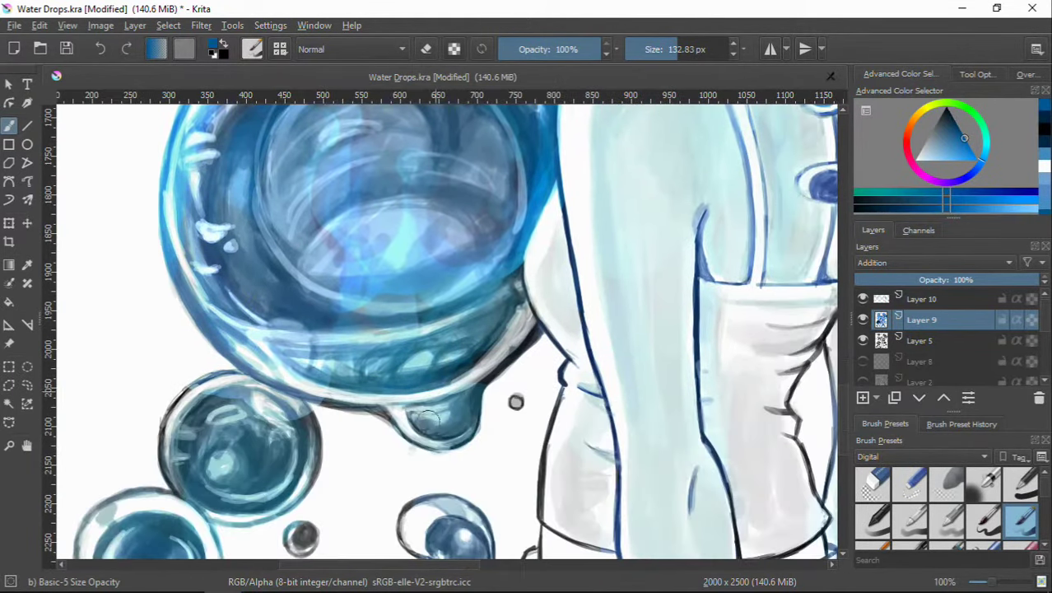
{"action": "mouse_move", "coordinate": [366, 439]}
{"action": "left_mouse_down"}
{"action": "mouse_move", "coordinate": [356, 294]}
{"action": "mouse_move", "coordinate": [407, 294]}
{"action": "left_mouse_up"}
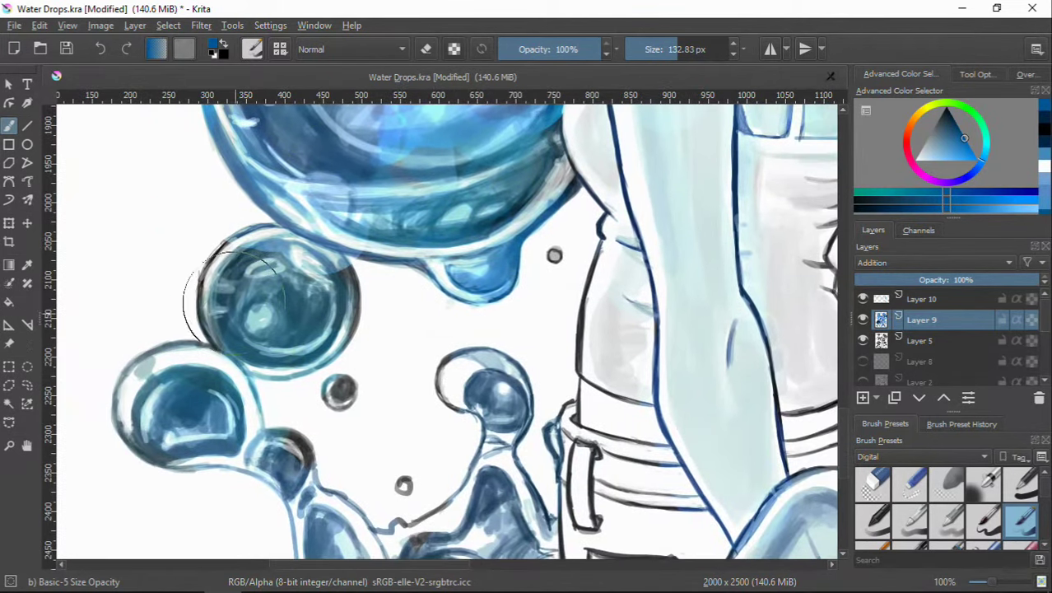
{"action": "scroll", "coordinate": [584, 303], "scroll_direction": "down", "scroll_amount": 2}
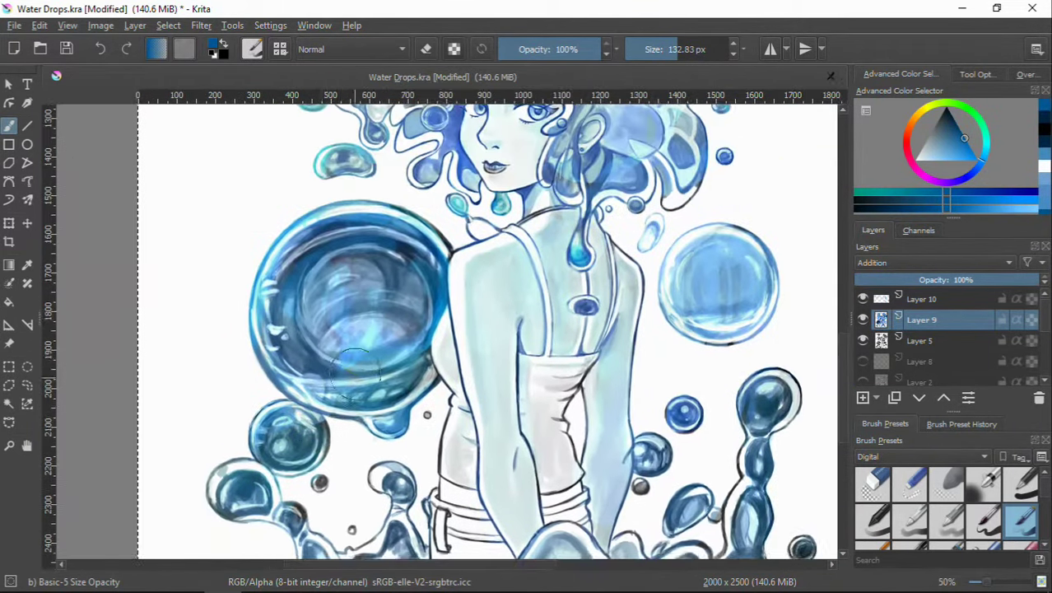
{"action": "left_click_drag", "start_coordinate": [745, 453], "coordinate": [570, 313]}
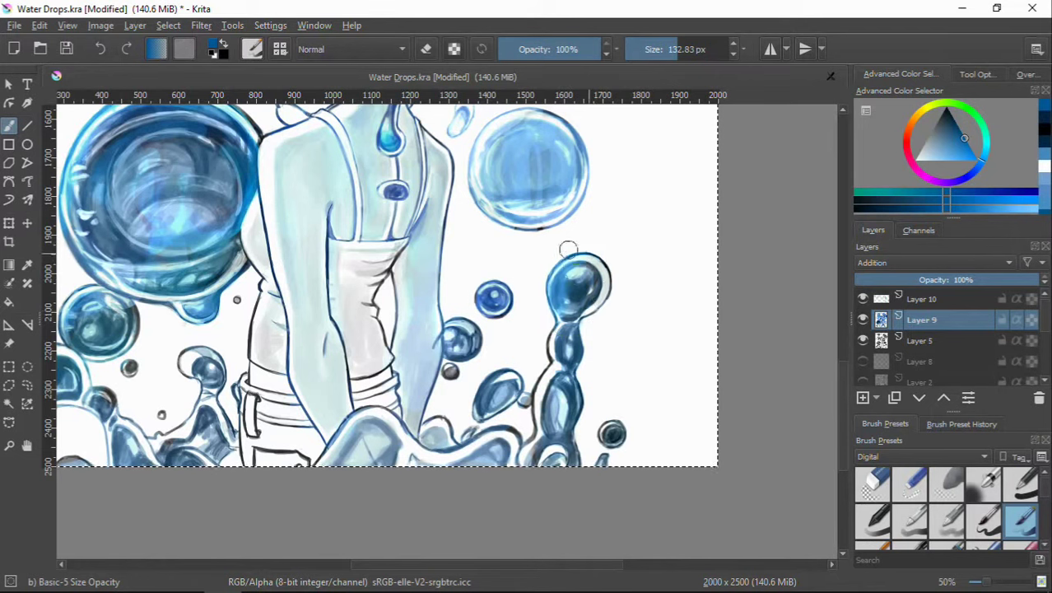
{"action": "left_click", "coordinate": [581, 281], "text": "ctrl"}
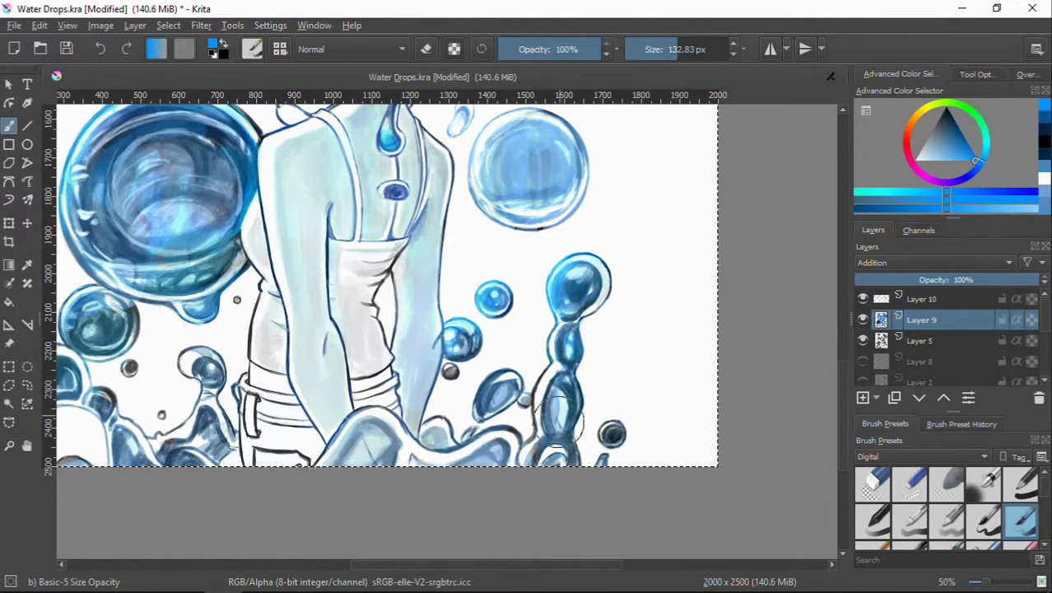
{"action": "left_click", "coordinate": [571, 280], "text": "ctrl"}
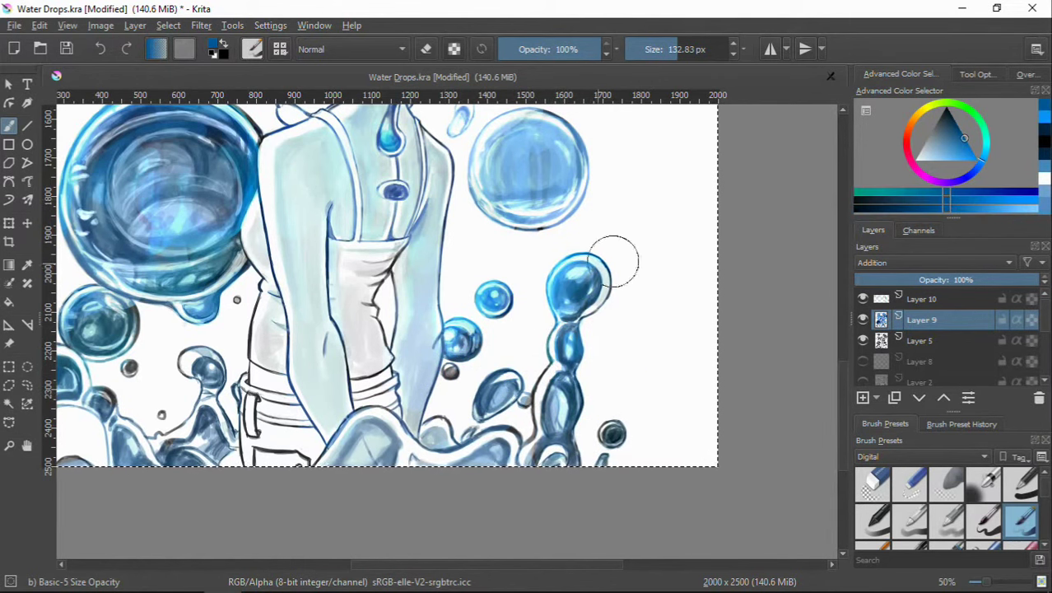
{"action": "left_click", "coordinate": [576, 276], "text": "ctrl"}
{"action": "left_click_drag", "start_coordinate": [402, 319], "coordinate": [504, 347]}
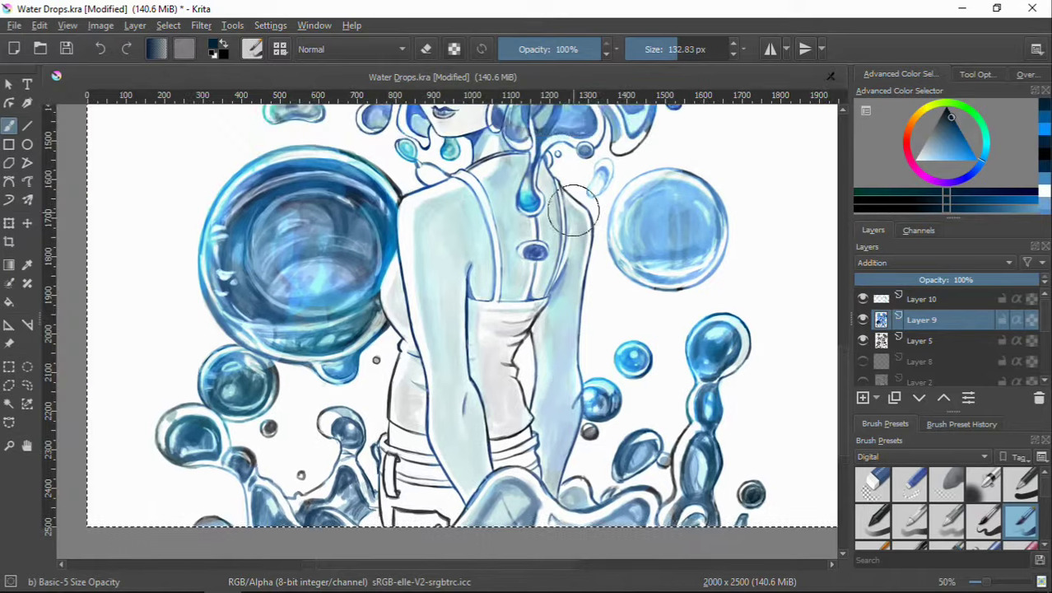
{"action": "mouse_move", "coordinate": [447, 419]}
{"action": "left_mouse_down"}
{"action": "mouse_move", "coordinate": [498, 371]}
{"action": "mouse_move", "coordinate": [458, 296]}
{"action": "left_mouse_up"}
{"action": "left_click", "coordinate": [247, 378], "text": "ctrl"}
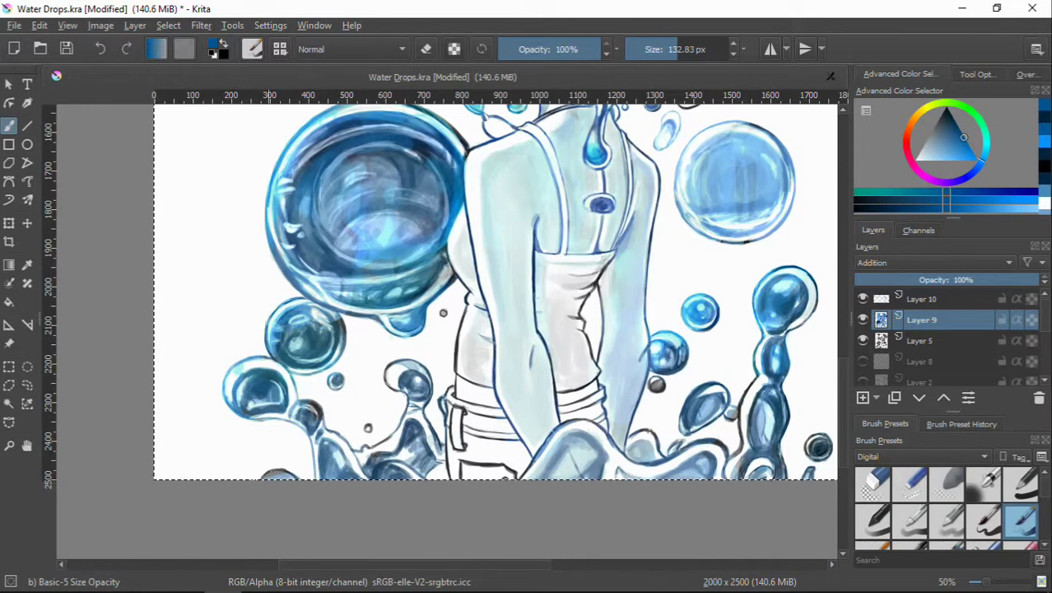
{"action": "left_click_drag", "start_coordinate": [333, 428], "coordinate": [399, 354]}
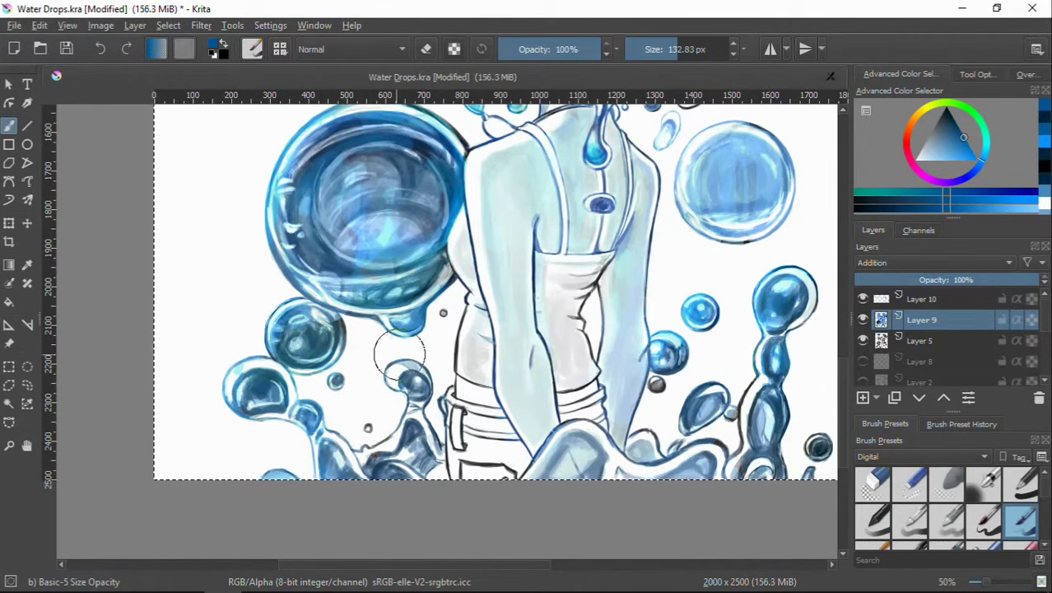
{"action": "key", "text": "ctrl+z"}
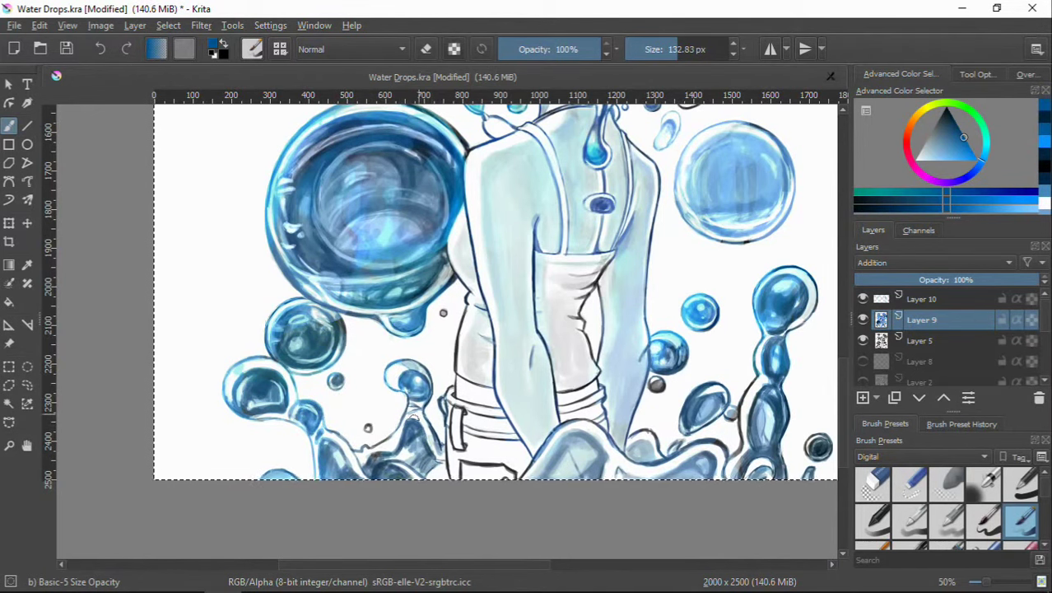
Step: Pick a light cyan and paint an arc along the large bubble's inner ring
{"action": "scroll", "coordinate": [412, 424], "scroll_direction": "up", "scroll_amount": 3}
{"action": "scroll", "coordinate": [461, 436], "scroll_direction": "up", "scroll_amount": 1}
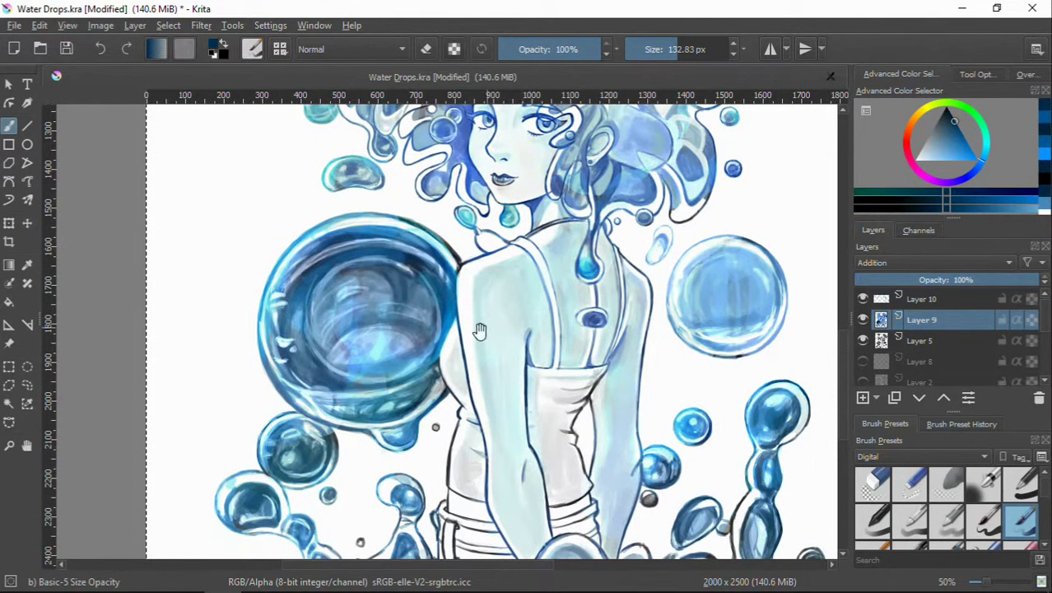
{"action": "left_click_drag", "start_coordinate": [480, 330], "coordinate": [551, 429]}
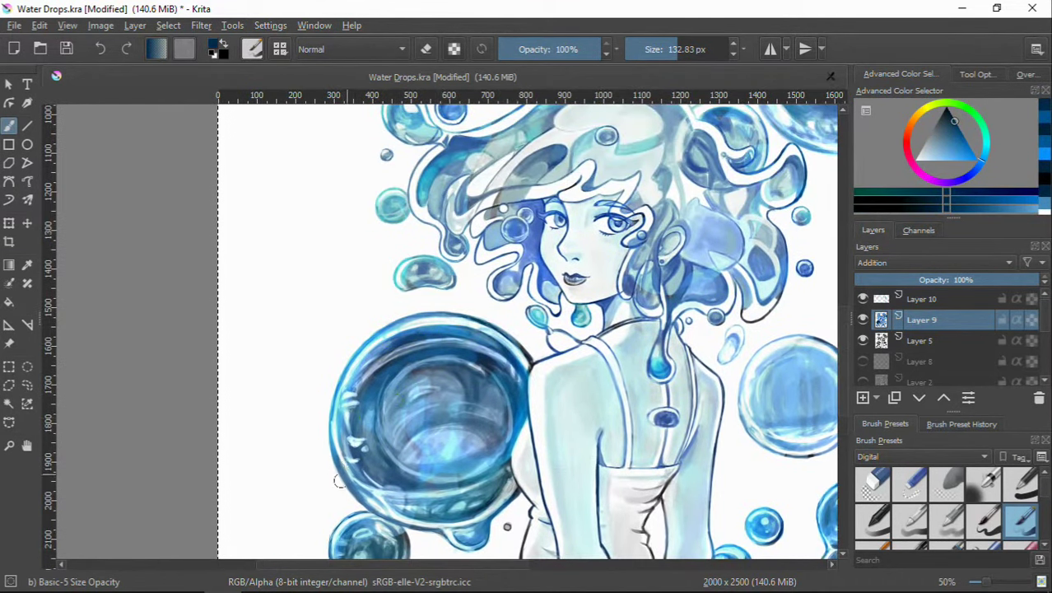
{"action": "left_click", "coordinate": [339, 416], "text": "ctrl"}
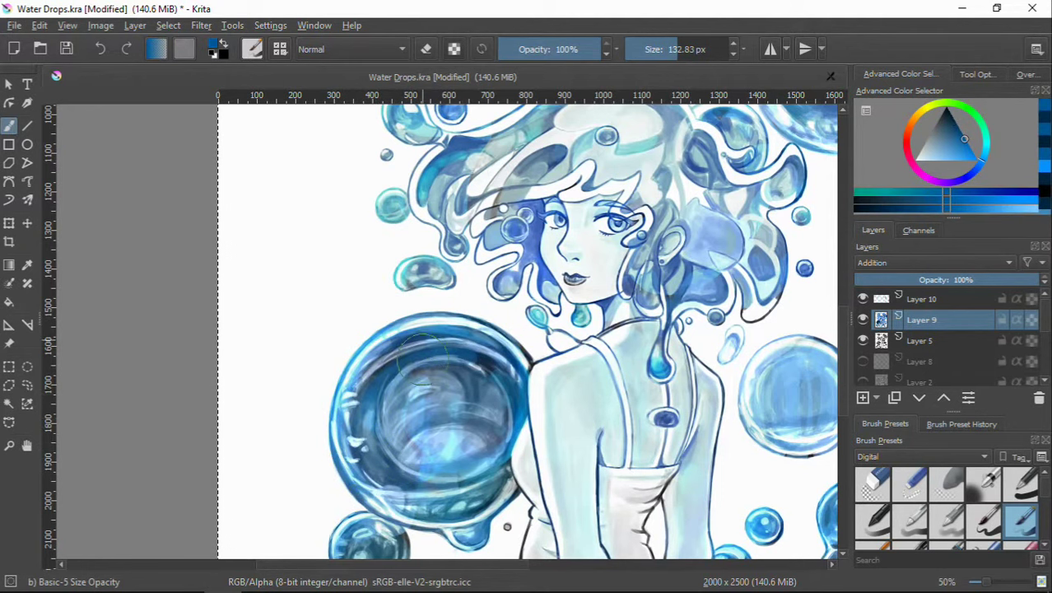
{"action": "mouse_move", "coordinate": [567, 347]}
{"action": "left_mouse_down"}
{"action": "mouse_move", "coordinate": [420, 328]}
{"action": "mouse_move", "coordinate": [344, 242]}
{"action": "left_mouse_up"}
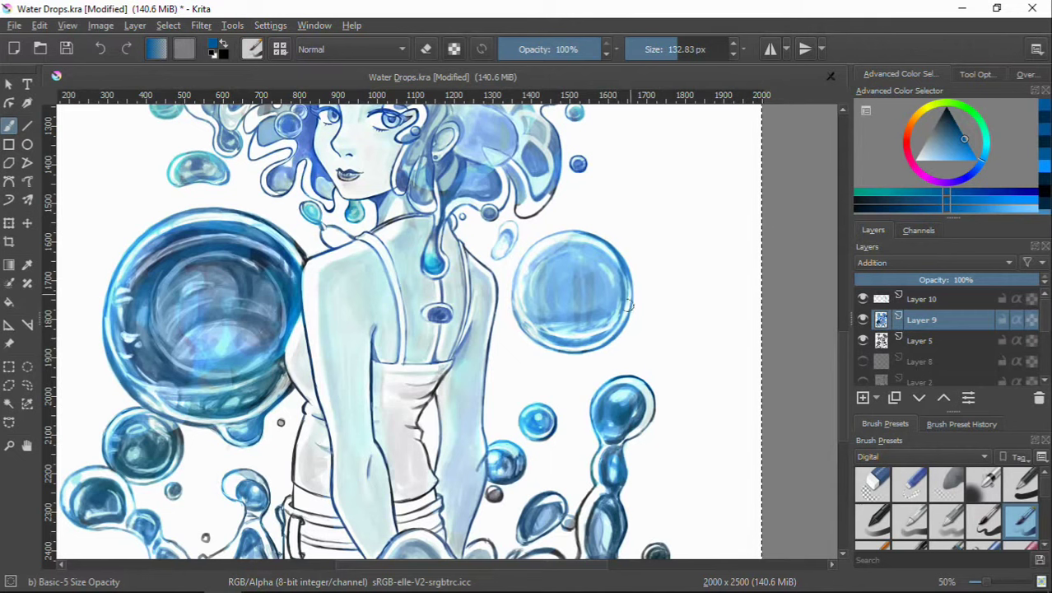
{"action": "left_click_drag", "start_coordinate": [649, 394], "coordinate": [599, 274]}
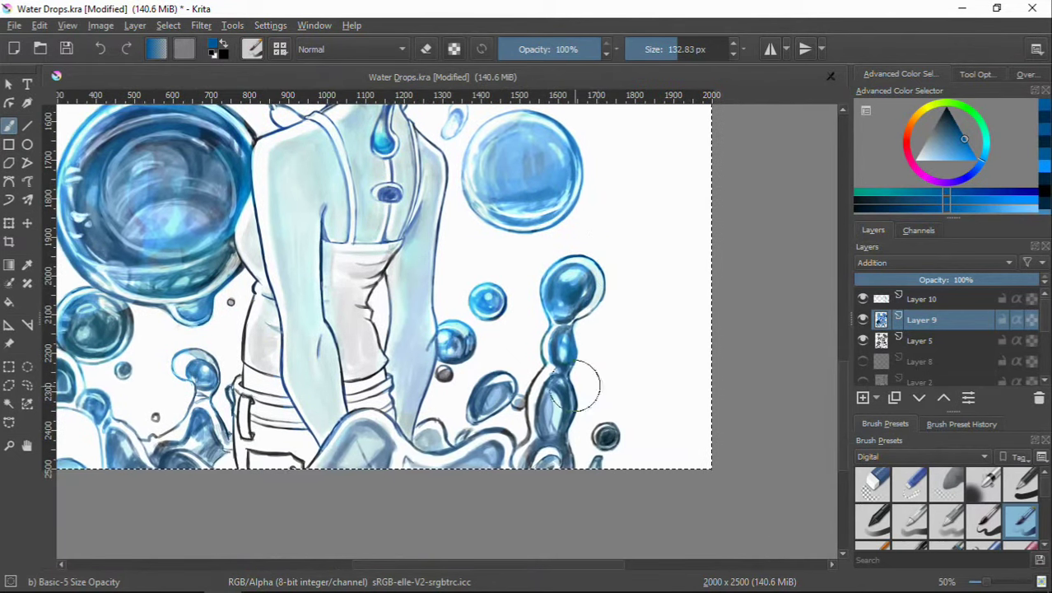
{"action": "mouse_move", "coordinate": [338, 363]}
{"action": "left_mouse_down"}
{"action": "mouse_move", "coordinate": [478, 387]}
{"action": "mouse_move", "coordinate": [609, 301]}
{"action": "left_mouse_up"}
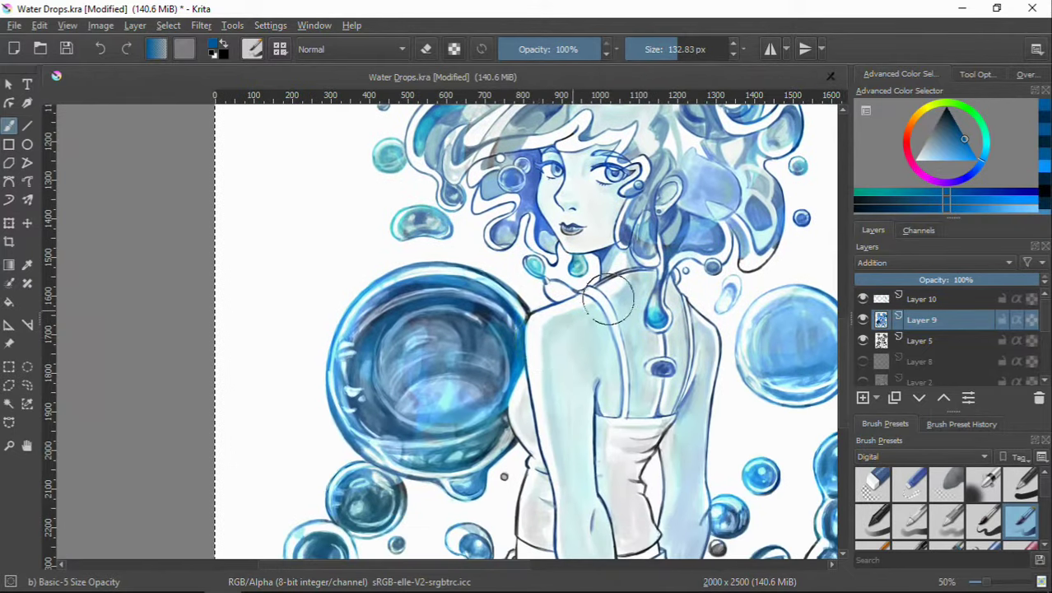
{"action": "scroll", "coordinate": [428, 362], "scroll_direction": "up", "scroll_amount": 3}
{"action": "left_click", "coordinate": [832, 164], "text": "ctrl"}
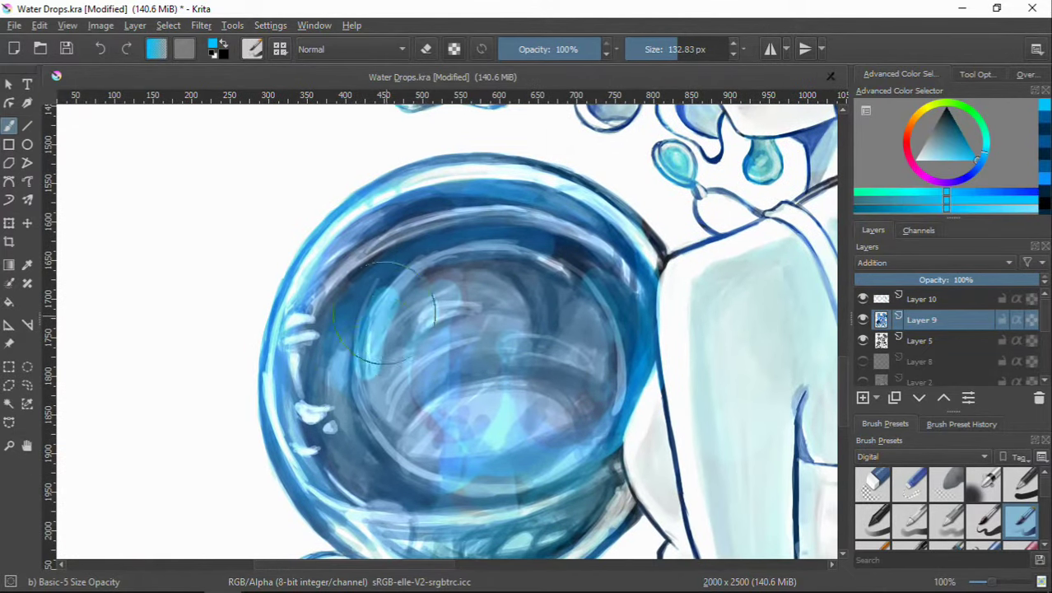
{"action": "mouse_move", "coordinate": [369, 436]}
{"action": "left_mouse_down"}
{"action": "mouse_move", "coordinate": [475, 259]}
{"action": "mouse_move", "coordinate": [566, 363]}
{"action": "left_mouse_up"}
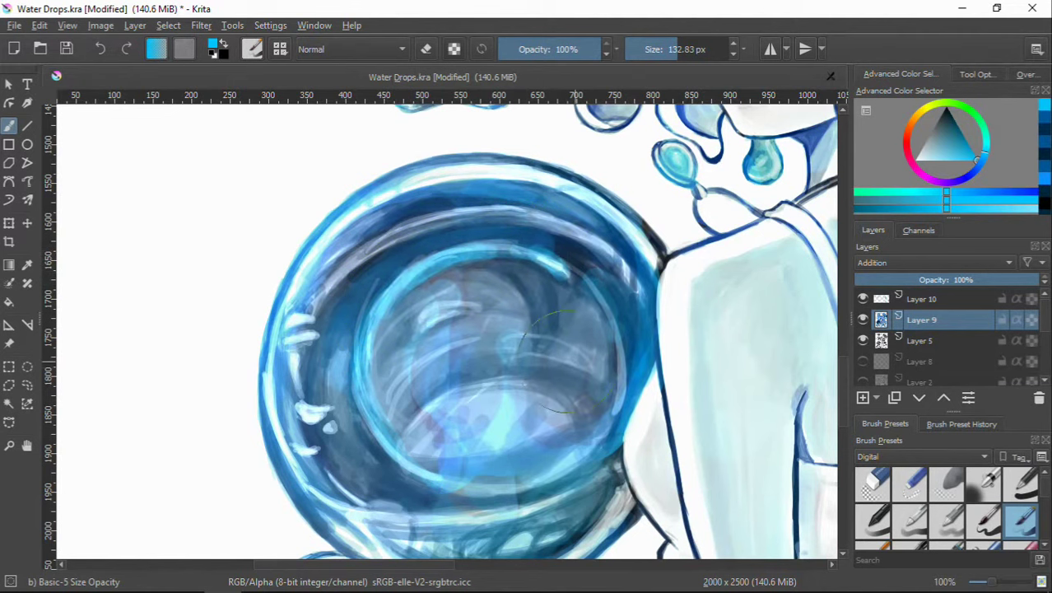
{"action": "left_click", "coordinate": [921, 298]}
{"action": "mouse_move", "coordinate": [527, 470]}
{"action": "left_mouse_down"}
{"action": "mouse_move", "coordinate": [445, 385]}
{"action": "mouse_move", "coordinate": [391, 417]}
{"action": "mouse_move", "coordinate": [408, 489]}
{"action": "left_mouse_up"}
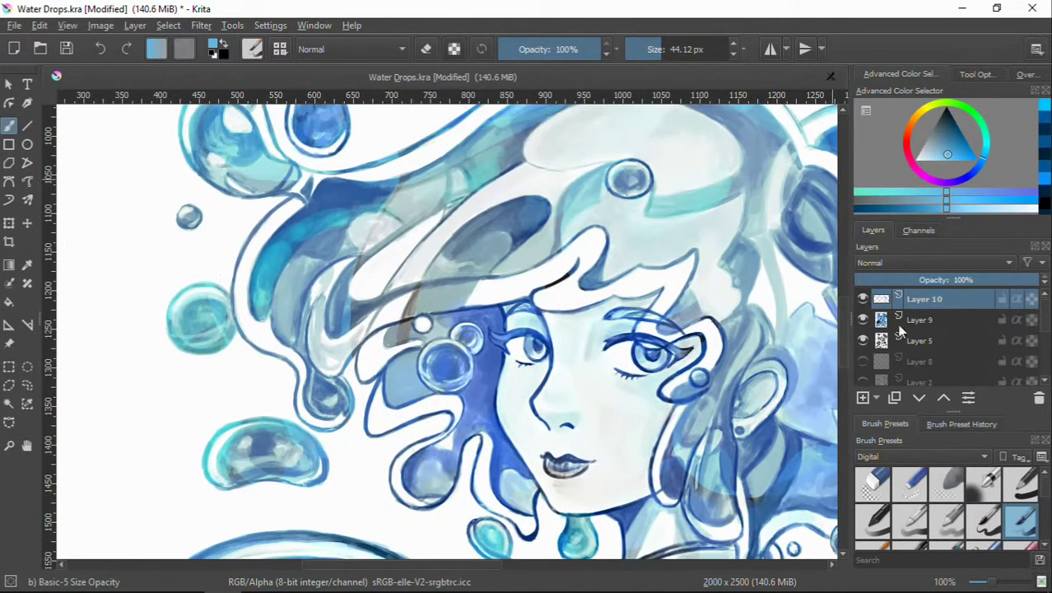
Step: On Layer 9, lighten the dark blue hair by the forehead and paint a cyan rim along the hair edge
{"action": "left_click", "coordinate": [922, 319]}
{"action": "left_click", "coordinate": [960, 131]}
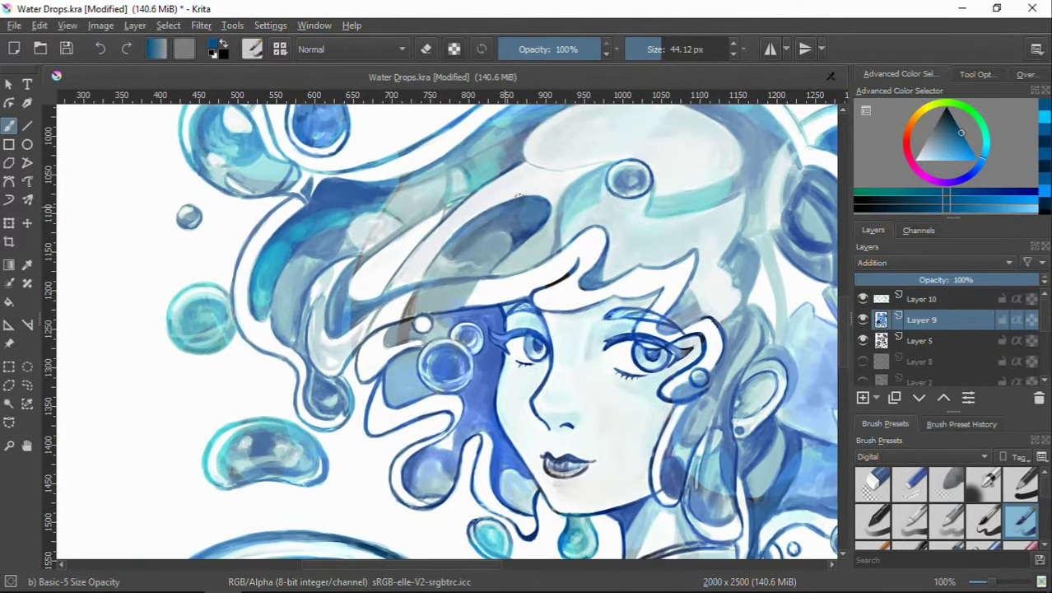
{"action": "left_click_drag", "start_coordinate": [522, 241], "coordinate": [477, 251]}
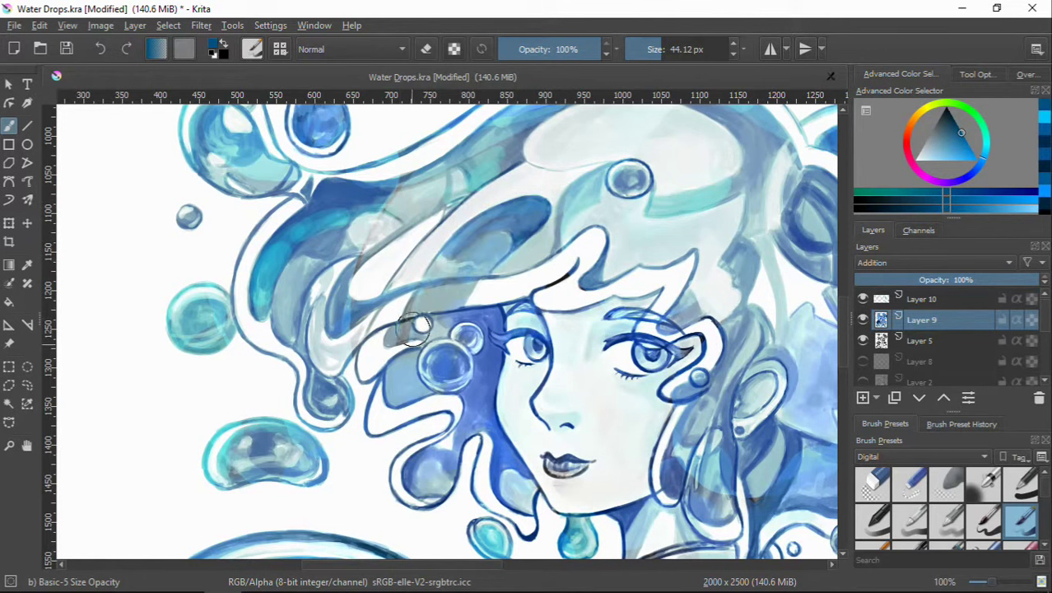
{"action": "left_click_drag", "start_coordinate": [583, 282], "coordinate": [674, 343]}
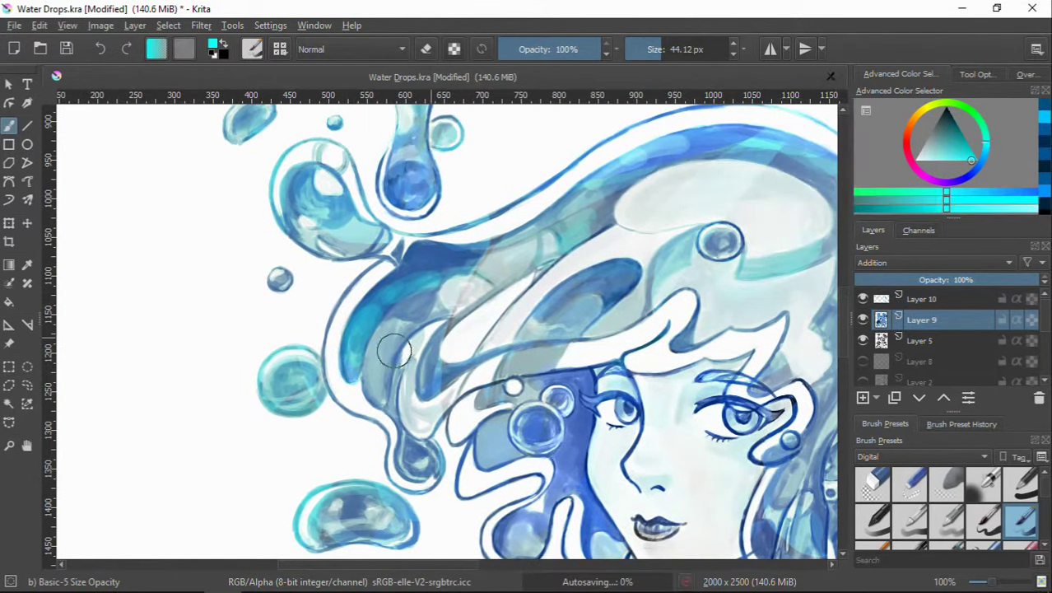
{"action": "left_click_drag", "start_coordinate": [348, 331], "coordinate": [342, 358]}
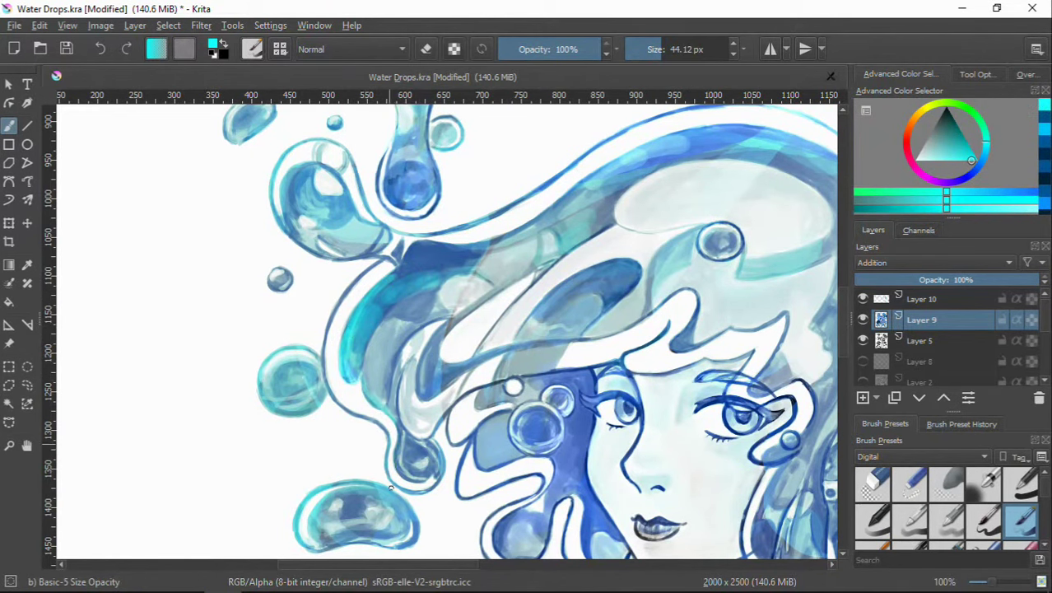
{"action": "left_click_drag", "start_coordinate": [426, 307], "coordinate": [456, 398]}
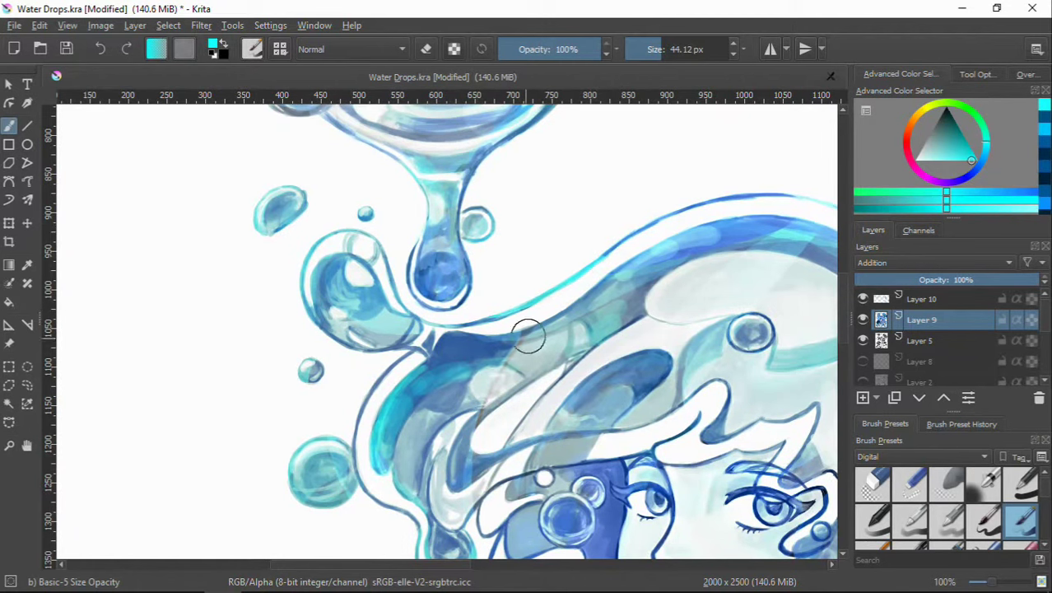
{"action": "left_click_drag", "start_coordinate": [527, 336], "coordinate": [445, 187]}
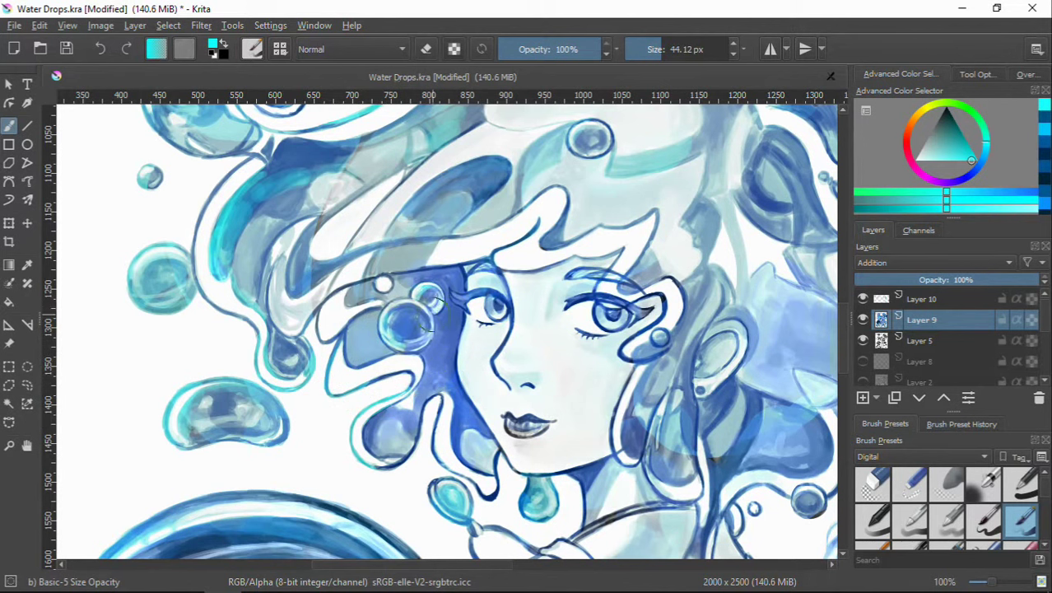
Step: Try several blues in the Advanced Color Selector, settling on a saturated mid blue
{"action": "left_click", "coordinate": [968, 131]}
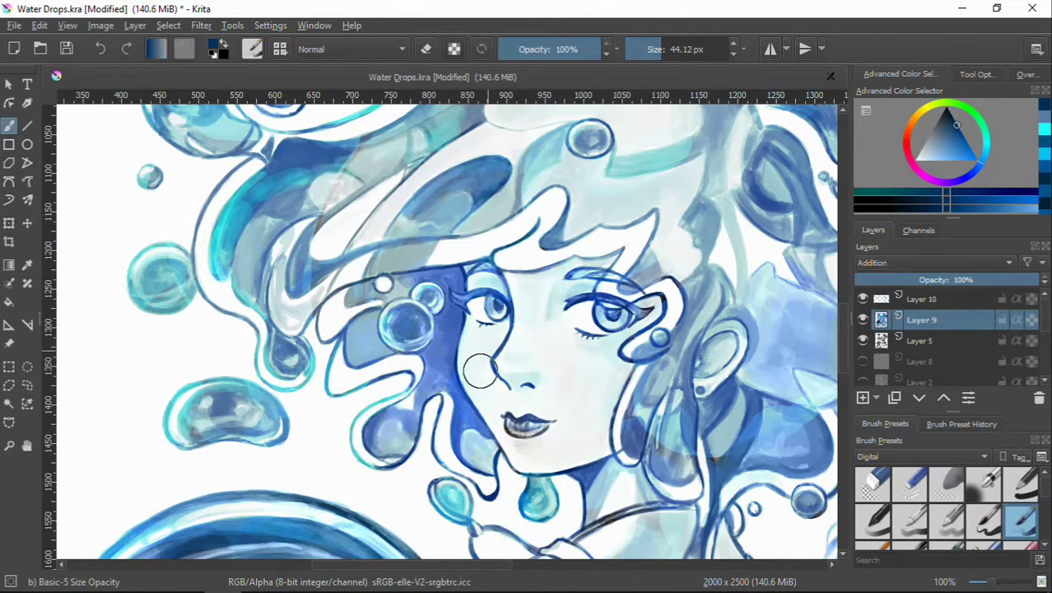
{"action": "scroll", "coordinate": [465, 387], "scroll_direction": "up", "scroll_amount": 3}
{"action": "scroll", "coordinate": [465, 329], "scroll_direction": "up", "scroll_amount": 2}
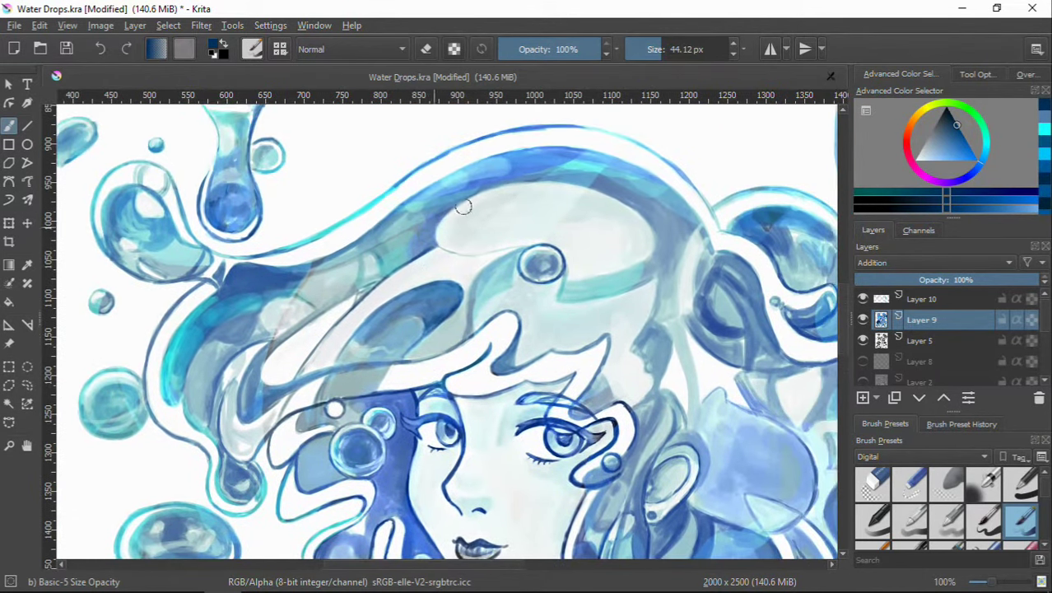
{"action": "left_click", "coordinate": [963, 137]}
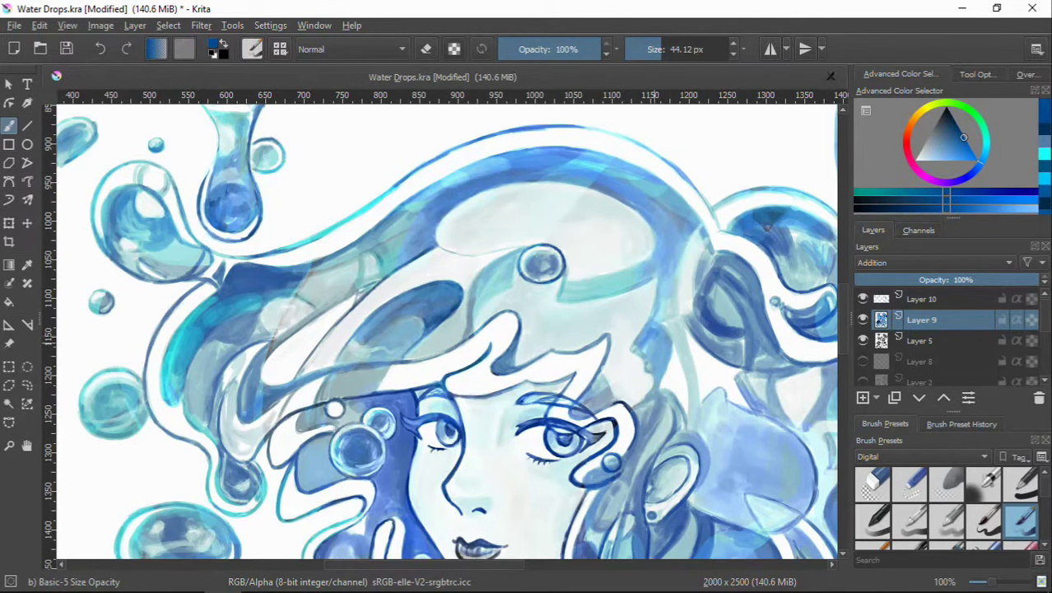
{"action": "scroll", "coordinate": [444, 329], "scroll_direction": "right", "scroll_amount": 2}
{"action": "scroll", "coordinate": [444, 329], "scroll_direction": "up", "scroll_amount": 1}
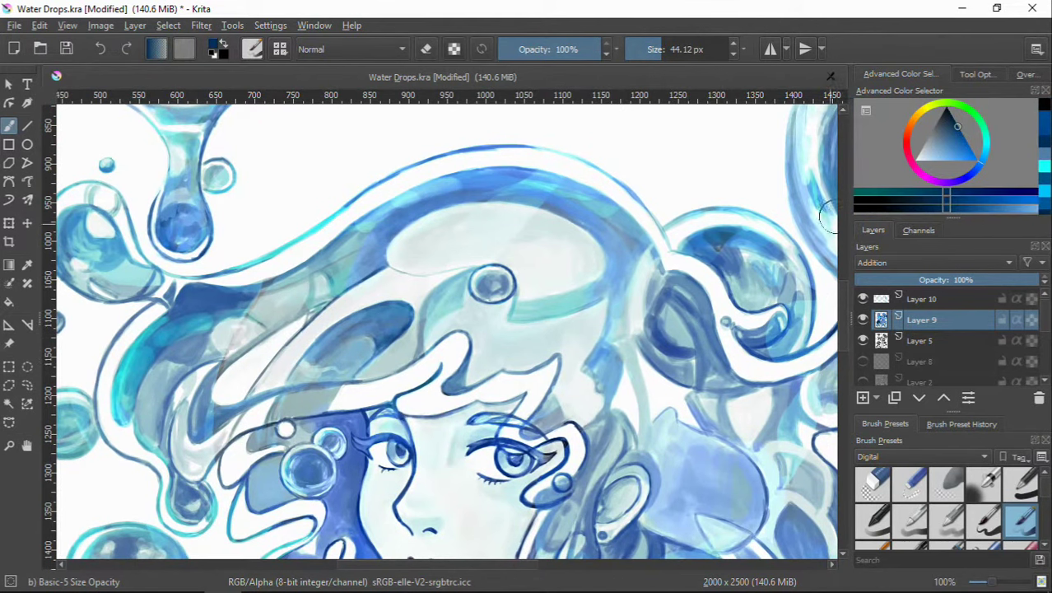
{"action": "scroll", "coordinate": [352, 279], "scroll_direction": "left", "scroll_amount": 5}
{"action": "scroll", "coordinate": [352, 280], "scroll_direction": "up", "scroll_amount": 1}
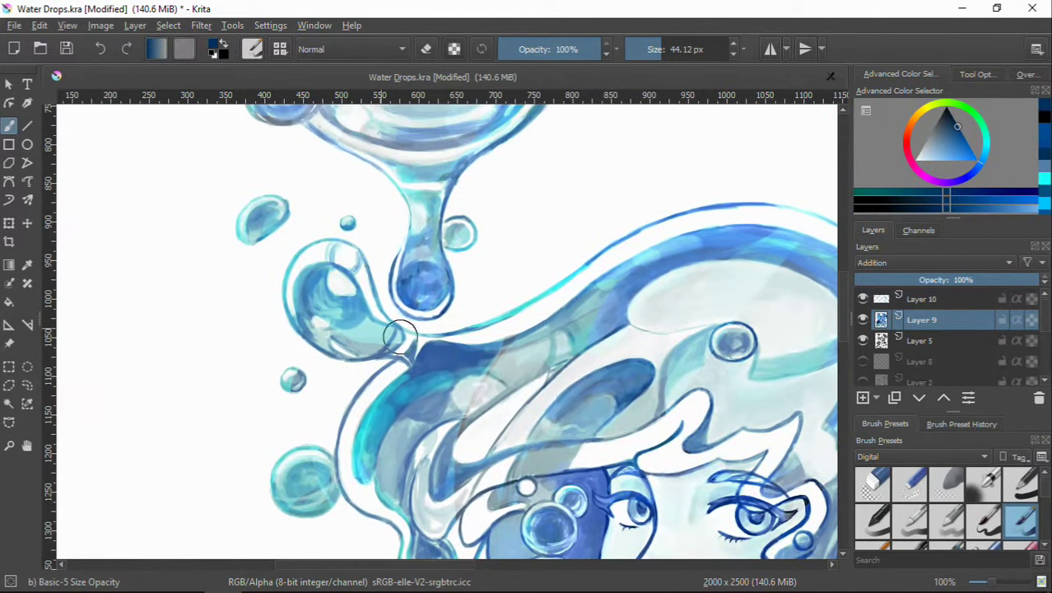
{"action": "scroll", "coordinate": [388, 324], "scroll_direction": "down", "scroll_amount": 3}
{"action": "scroll", "coordinate": [388, 323], "scroll_direction": "left", "scroll_amount": 1}
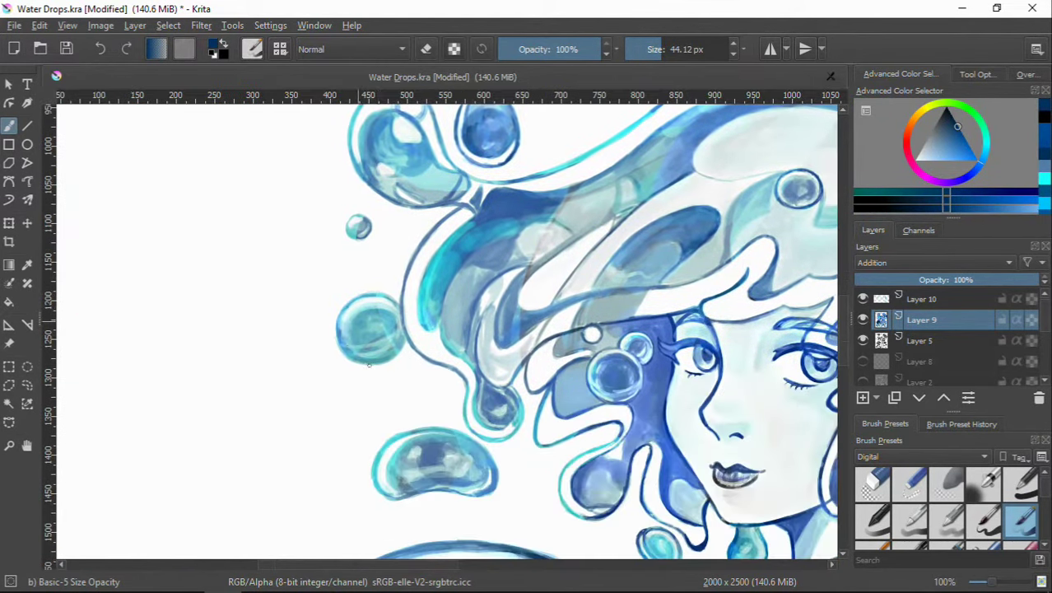
{"action": "left_click", "coordinate": [972, 153]}
{"action": "scroll", "coordinate": [444, 329], "scroll_direction": "right", "scroll_amount": 4}
Step: Reset colours with D, pick a blue, and pan across hair, shoulder and bubbles to show the whole head
{"action": "scroll", "coordinate": [444, 329], "scroll_direction": "down", "scroll_amount": 2}
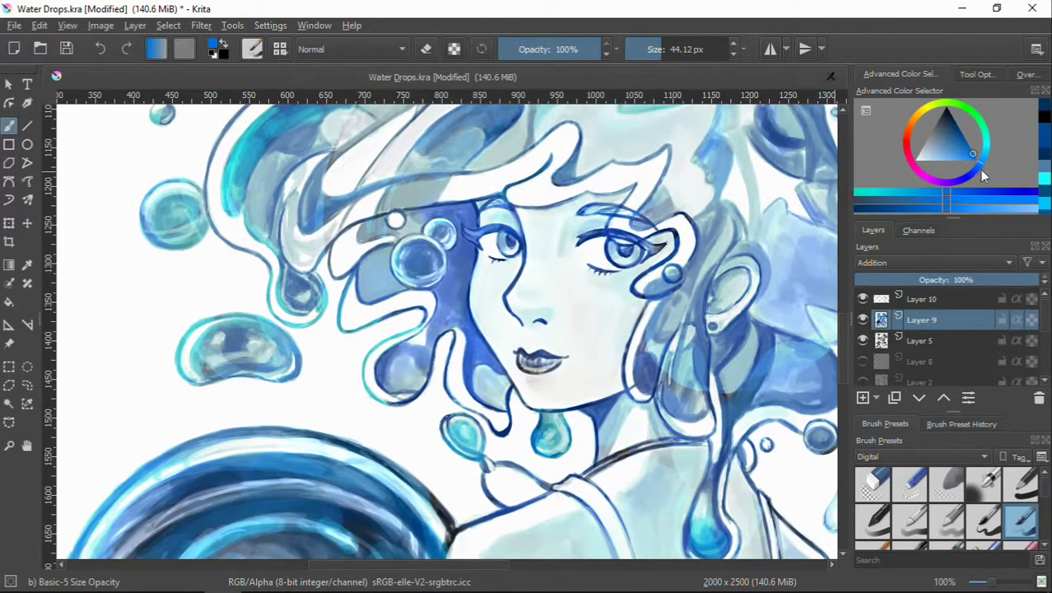
{"action": "key", "text": "d"}
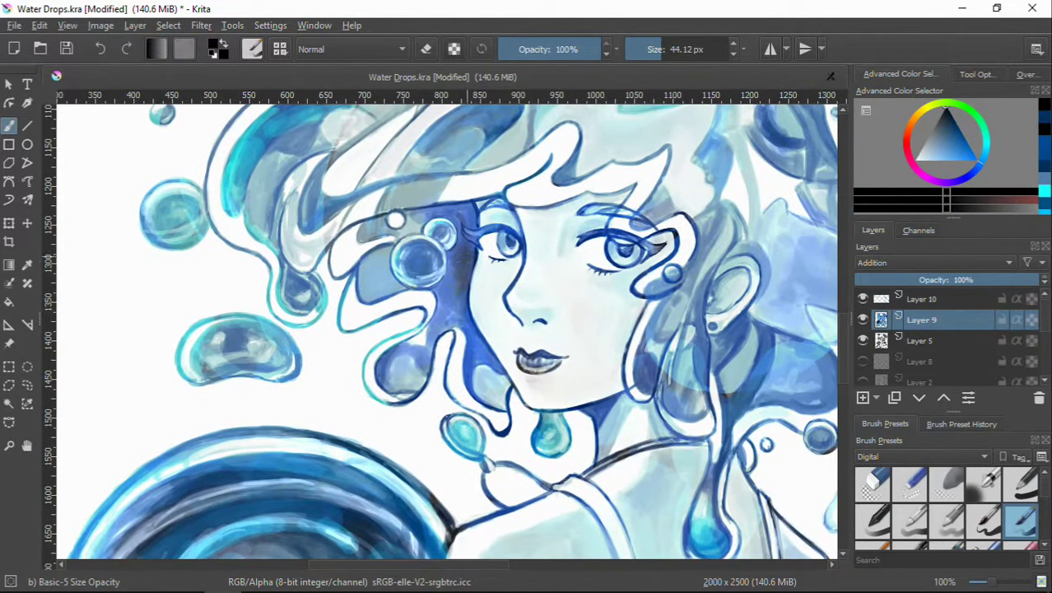
{"action": "left_click", "coordinate": [953, 122]}
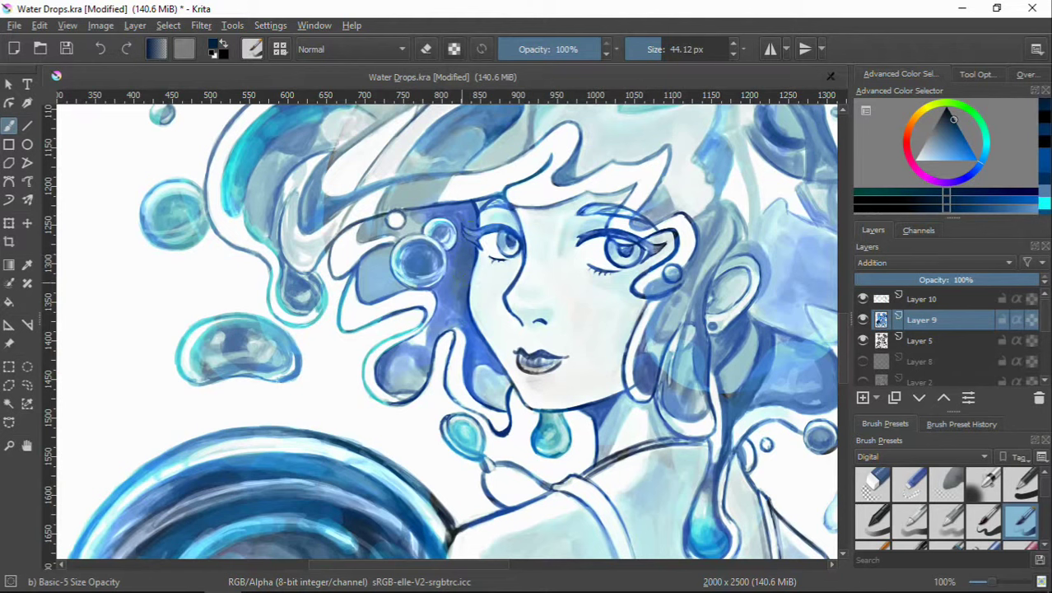
{"action": "scroll", "coordinate": [448, 330], "scroll_direction": "up", "scroll_amount": 3}
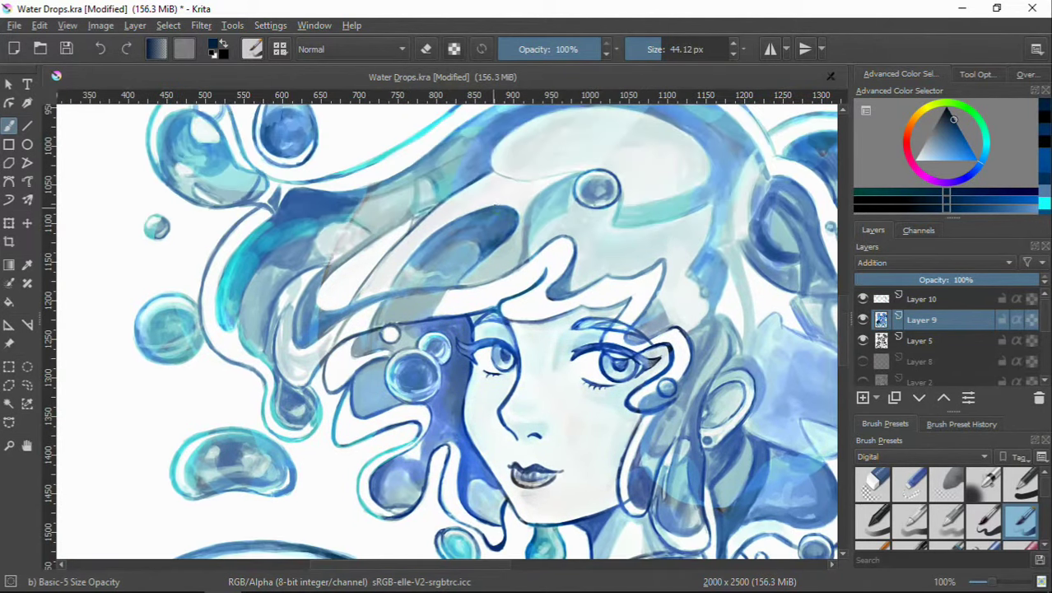
{"action": "left_click_drag", "start_coordinate": [644, 195], "coordinate": [473, 242]}
{"action": "left_click_drag", "start_coordinate": [772, 328], "coordinate": [699, 306]}
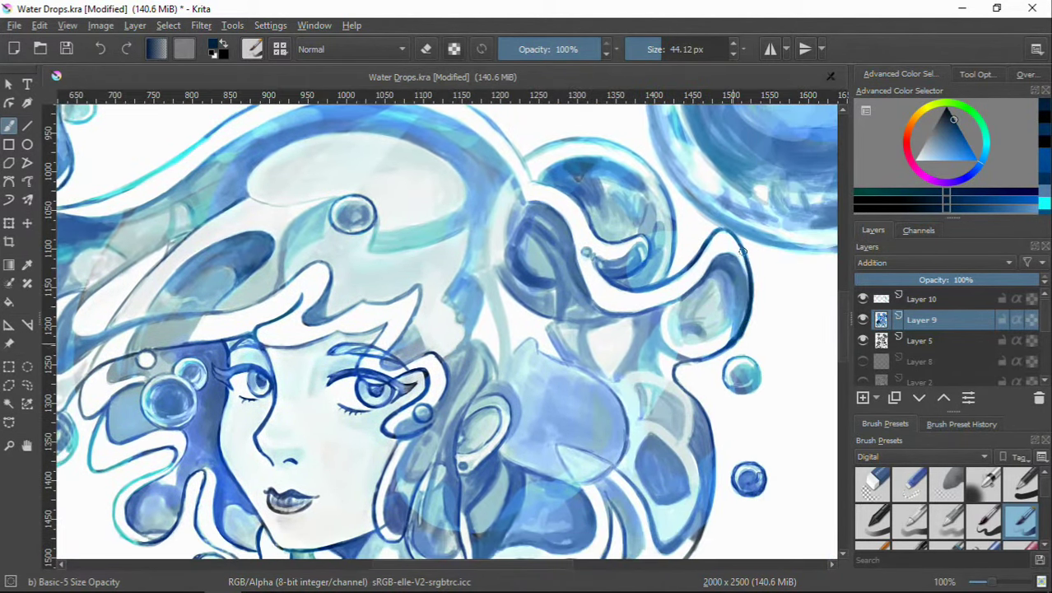
{"action": "scroll", "coordinate": [689, 311], "scroll_direction": "down", "scroll_amount": 3}
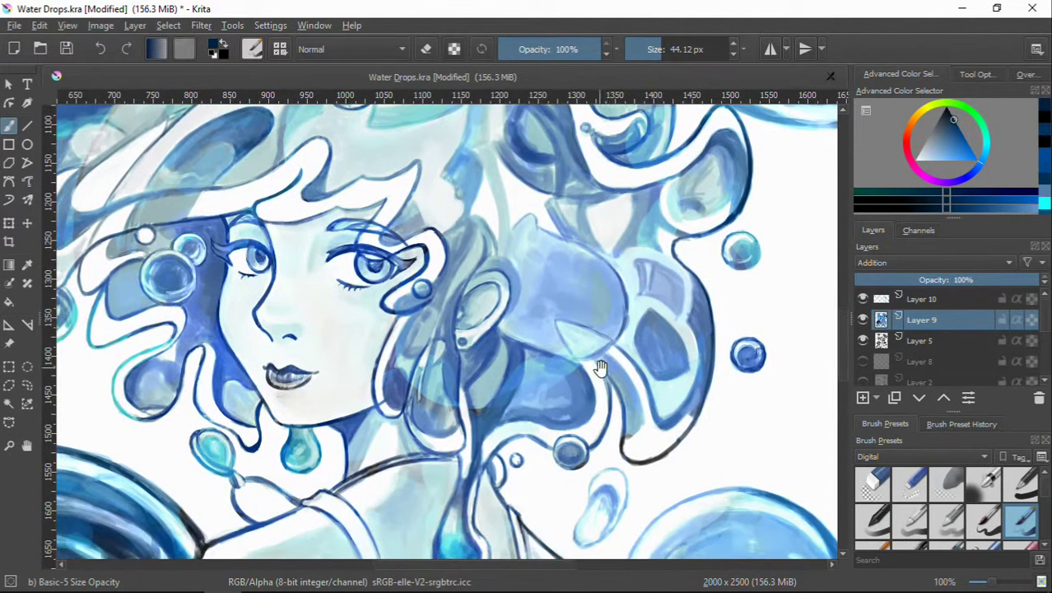
{"action": "left_click_drag", "start_coordinate": [599, 363], "coordinate": [664, 305]}
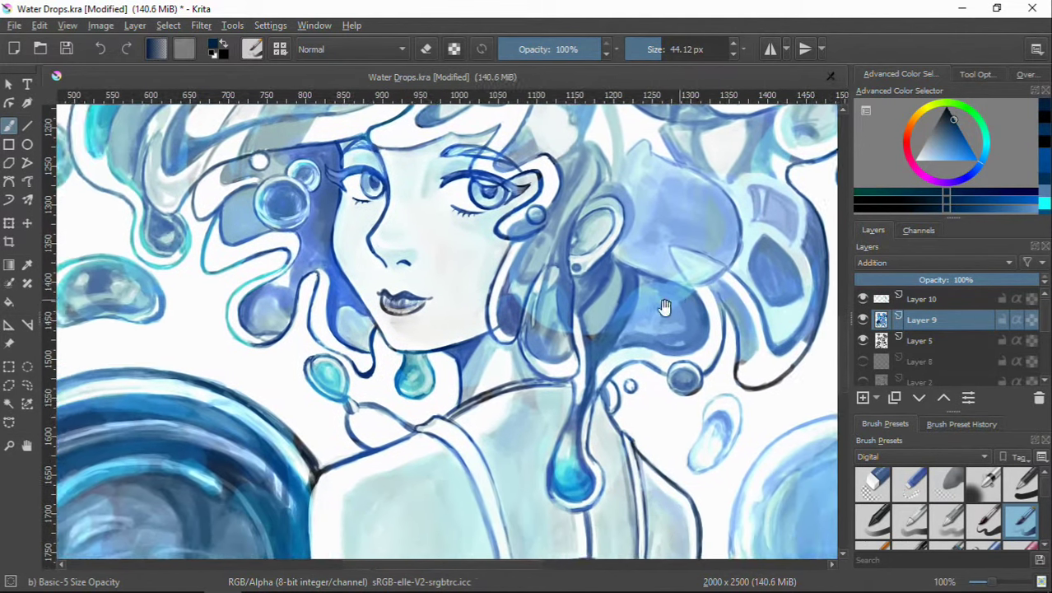
{"action": "left_click_drag", "start_coordinate": [576, 452], "coordinate": [670, 307]}
{"action": "left_click_drag", "start_coordinate": [488, 299], "coordinate": [624, 364]}
{"action": "scroll", "coordinate": [624, 365], "scroll_direction": "down", "scroll_amount": 1}
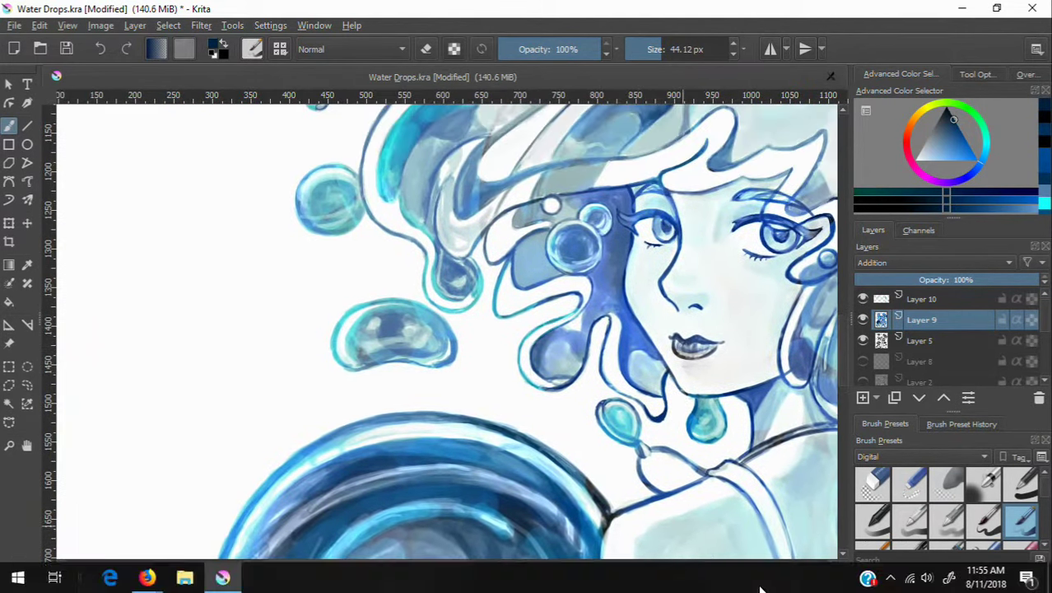
{"action": "left_click_drag", "start_coordinate": [740, 296], "coordinate": [465, 337]}
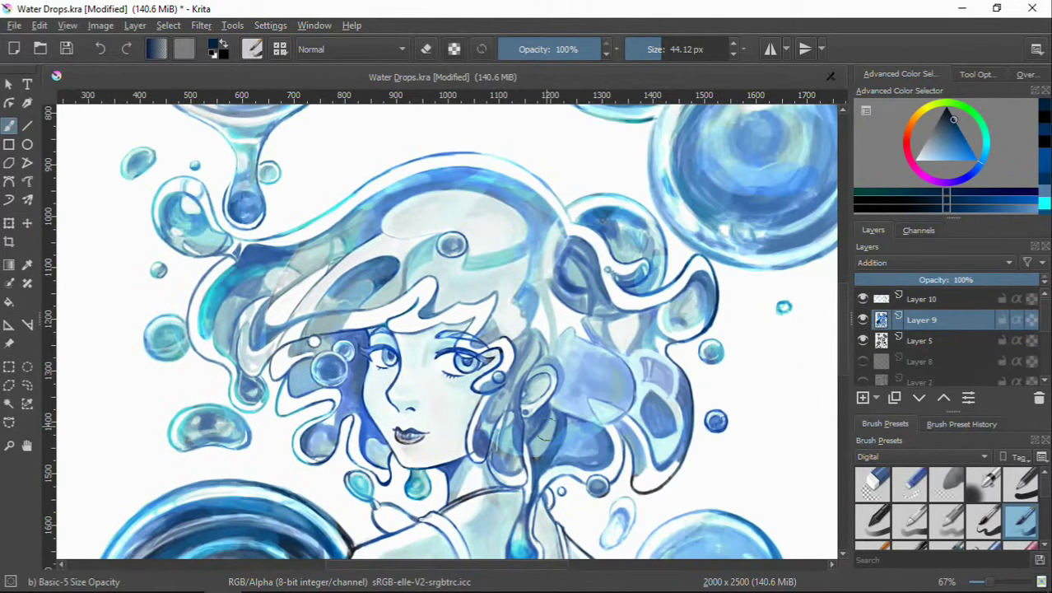
{"action": "scroll", "coordinate": [408, 400], "scroll_direction": "up", "scroll_amount": 3}
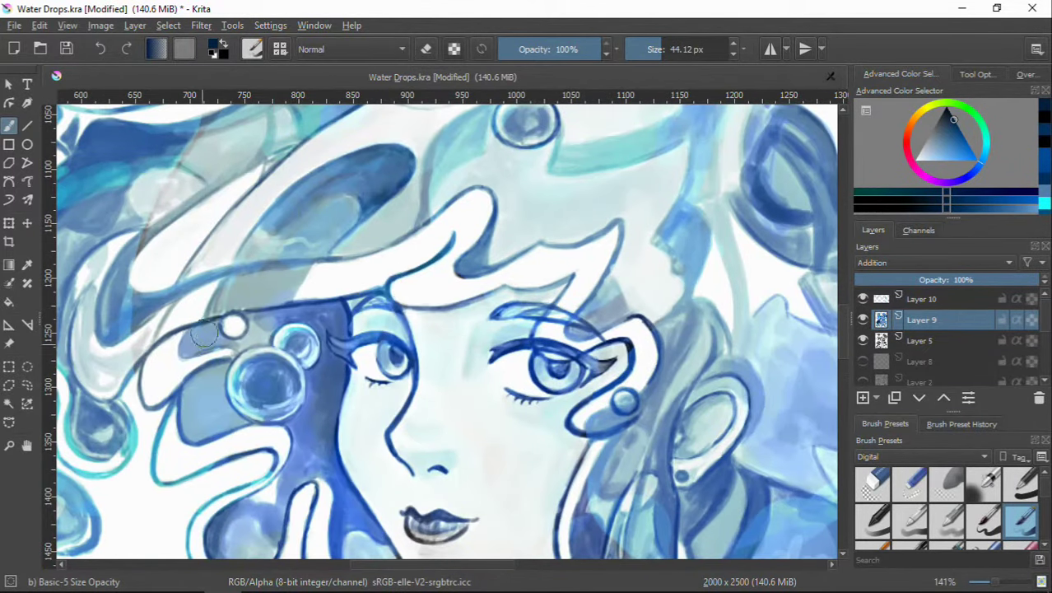
Step: Choose a lighter, softer blue and brush a light stroke over the lower lip
{"action": "left_click", "coordinate": [237, 294], "text": "ctrl"}
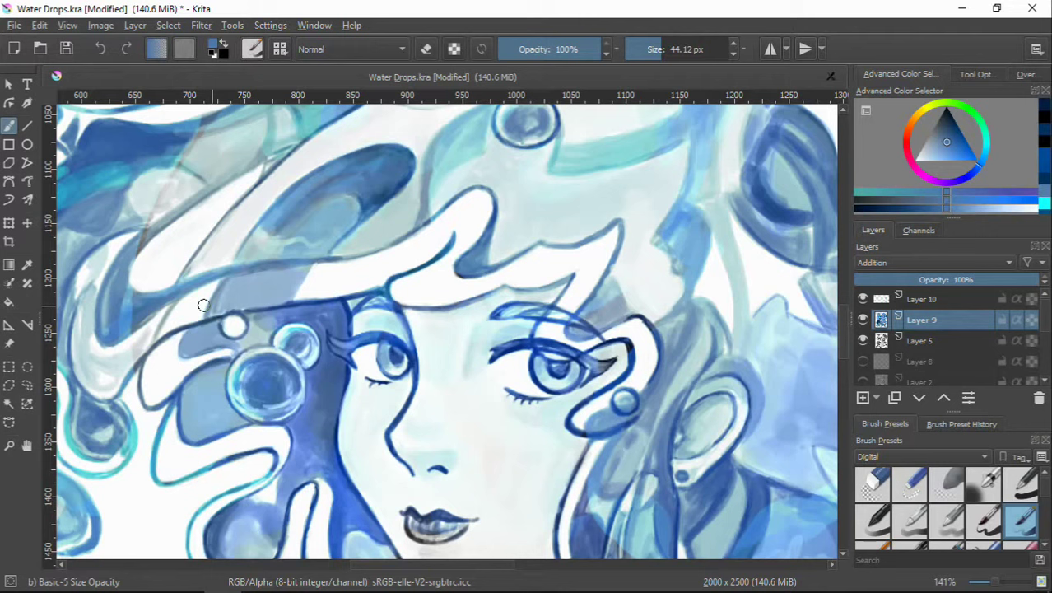
{"action": "left_click", "coordinate": [955, 123]}
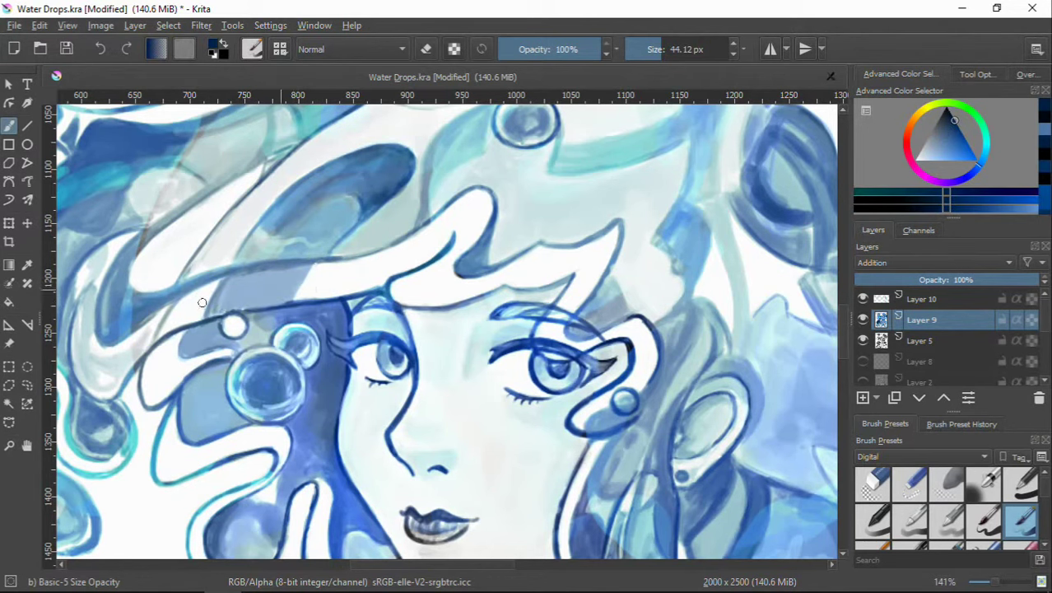
{"action": "left_click", "coordinate": [957, 125]}
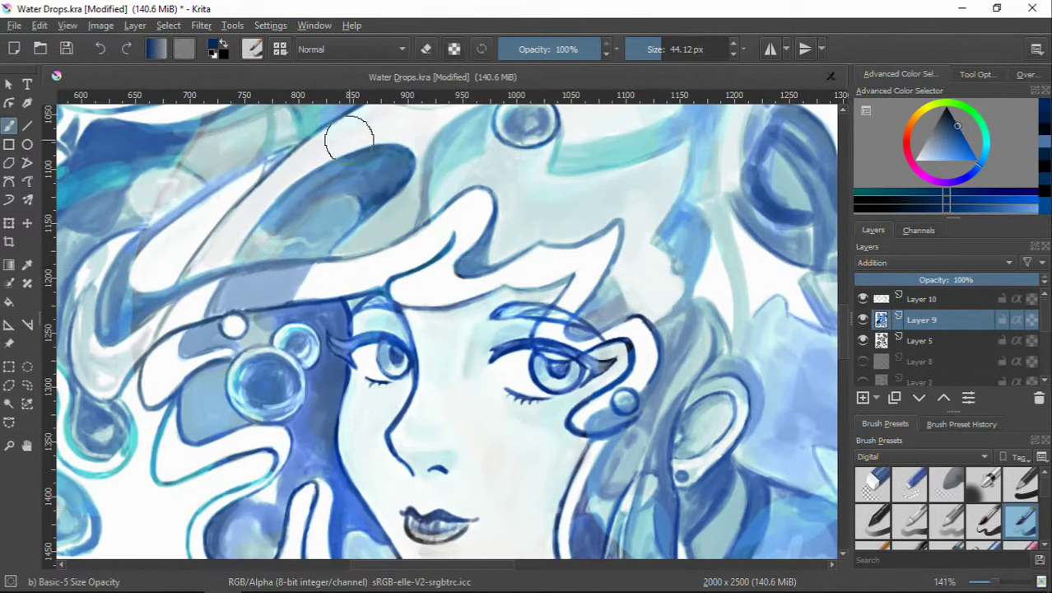
{"action": "scroll", "coordinate": [350, 140], "scroll_direction": "down", "scroll_amount": 5}
{"action": "scroll", "coordinate": [408, 372], "scroll_direction": "up", "scroll_amount": 5}
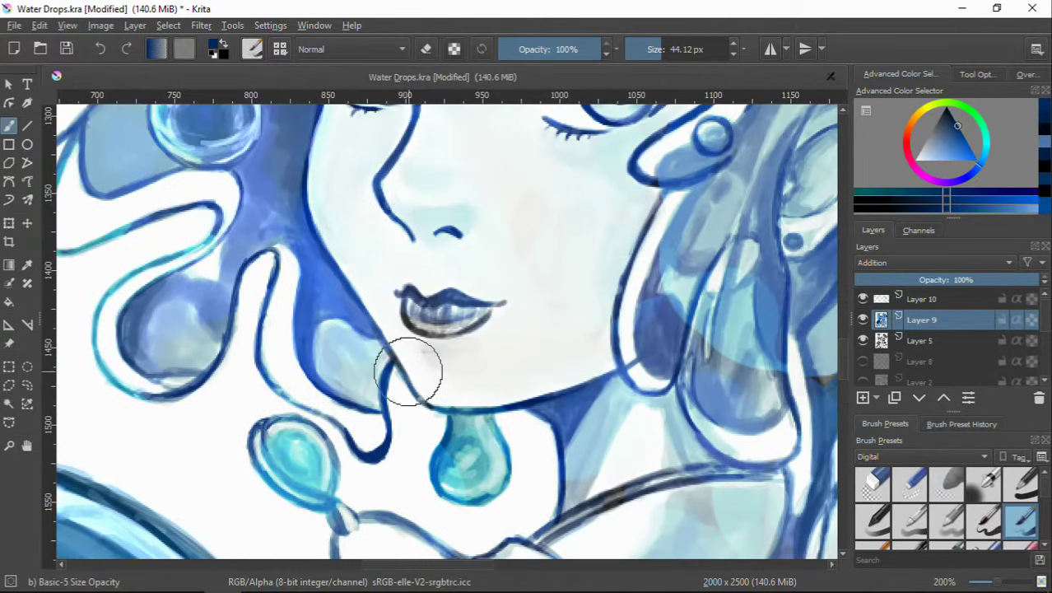
{"action": "mouse_move", "coordinate": [421, 292]}
{"action": "left_mouse_down"}
{"action": "mouse_move", "coordinate": [445, 311]}
{"action": "mouse_move", "coordinate": [453, 385]}
{"action": "left_mouse_up"}
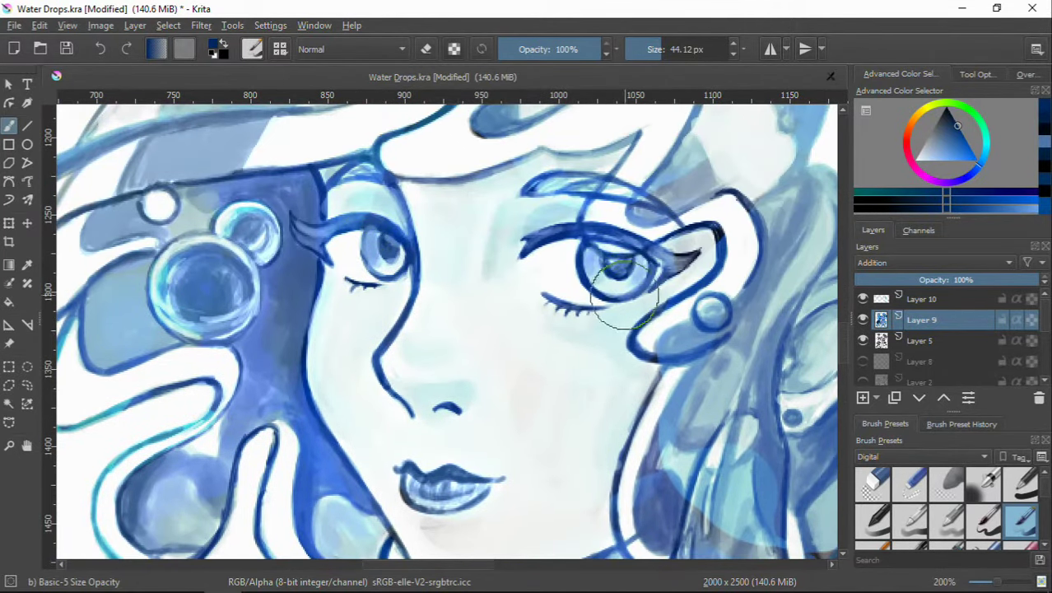
Step: Paint darker blue on the water drop beside the neck, then pick a darker blue from the chest area
{"action": "scroll", "coordinate": [592, 329], "scroll_direction": "down", "scroll_amount": 4}
{"action": "scroll", "coordinate": [560, 288], "scroll_direction": "up", "scroll_amount": 2}
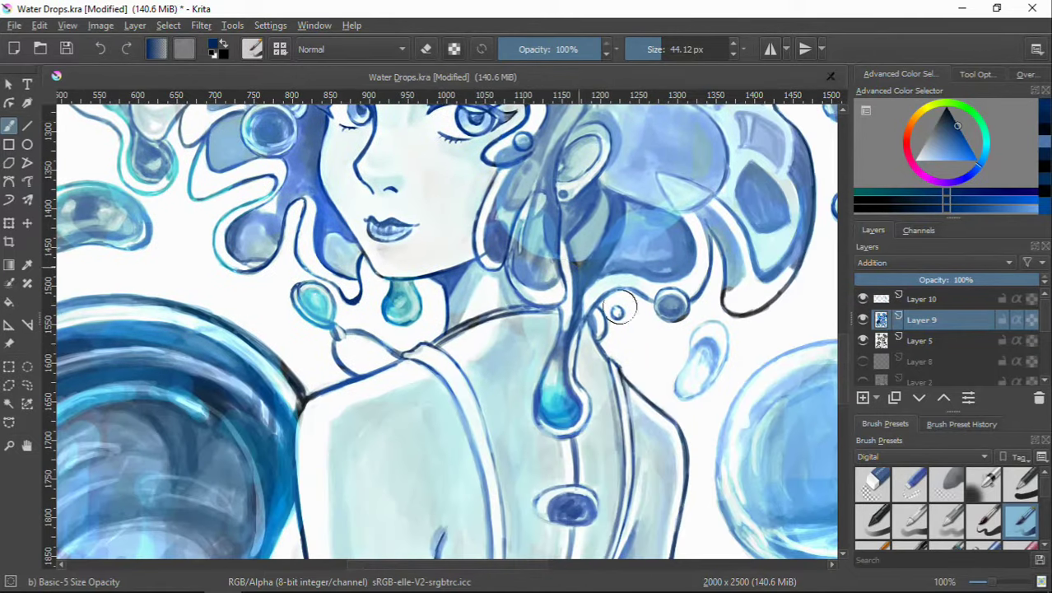
{"action": "left_click_drag", "start_coordinate": [712, 348], "coordinate": [699, 370]}
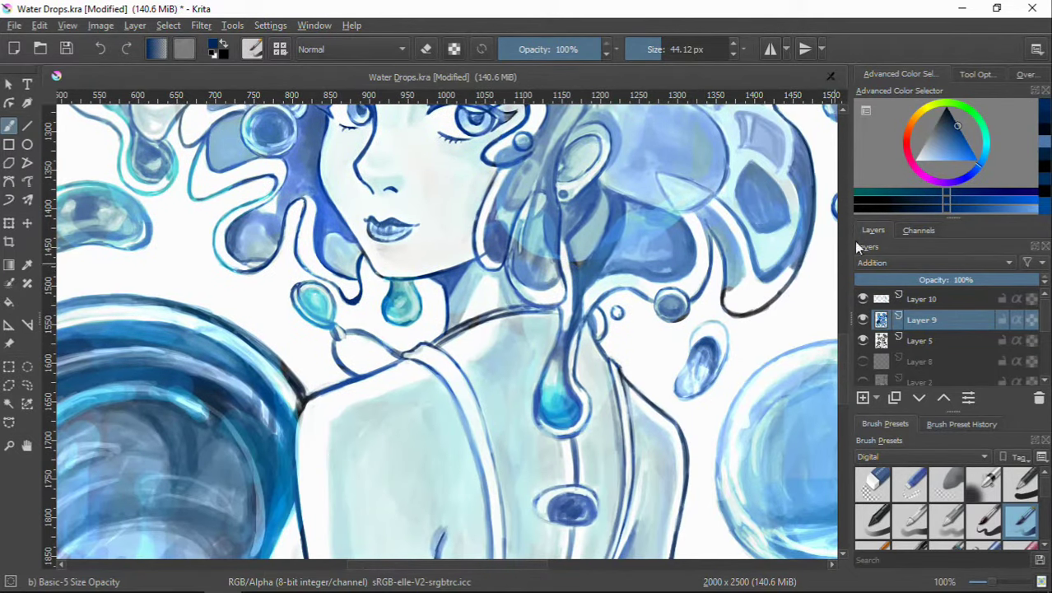
{"action": "left_click_drag", "start_coordinate": [762, 318], "coordinate": [789, 186]}
{"action": "left_click", "coordinate": [594, 371], "text": "ctrl"}
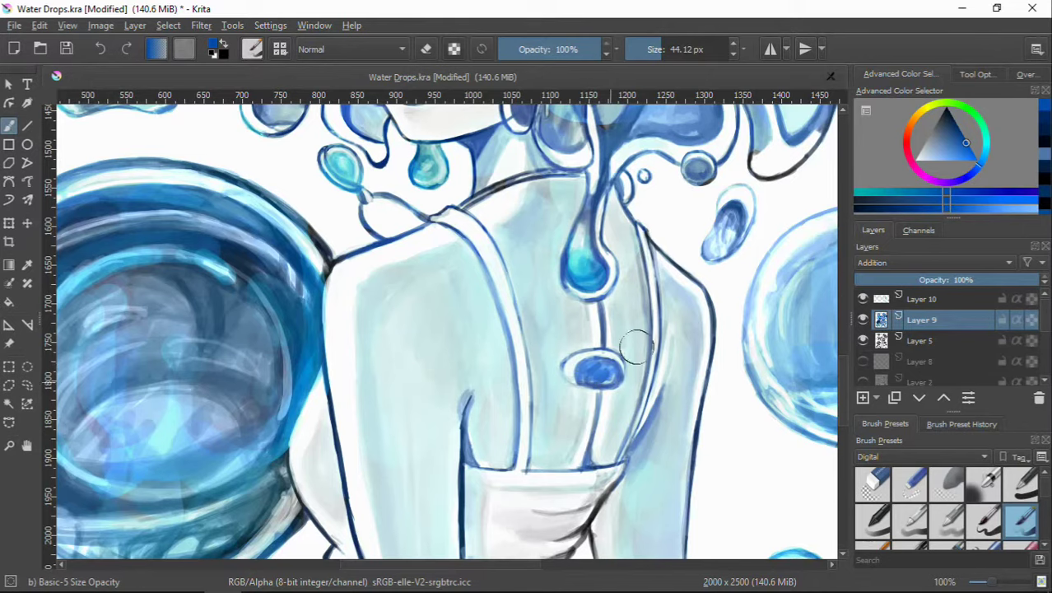
{"action": "scroll", "coordinate": [636, 347], "scroll_direction": "down", "scroll_amount": 2}
{"action": "scroll", "coordinate": [576, 346], "scroll_direction": "down", "scroll_amount": 1}
{"action": "scroll", "coordinate": [453, 341], "scroll_direction": "down", "scroll_amount": 2}
Step: Zoom into the eyes, shrink the brush to about 4.45 px, and paint a pale cyan lash highlight
{"action": "scroll", "coordinate": [360, 336], "scroll_direction": "down", "scroll_amount": 1}
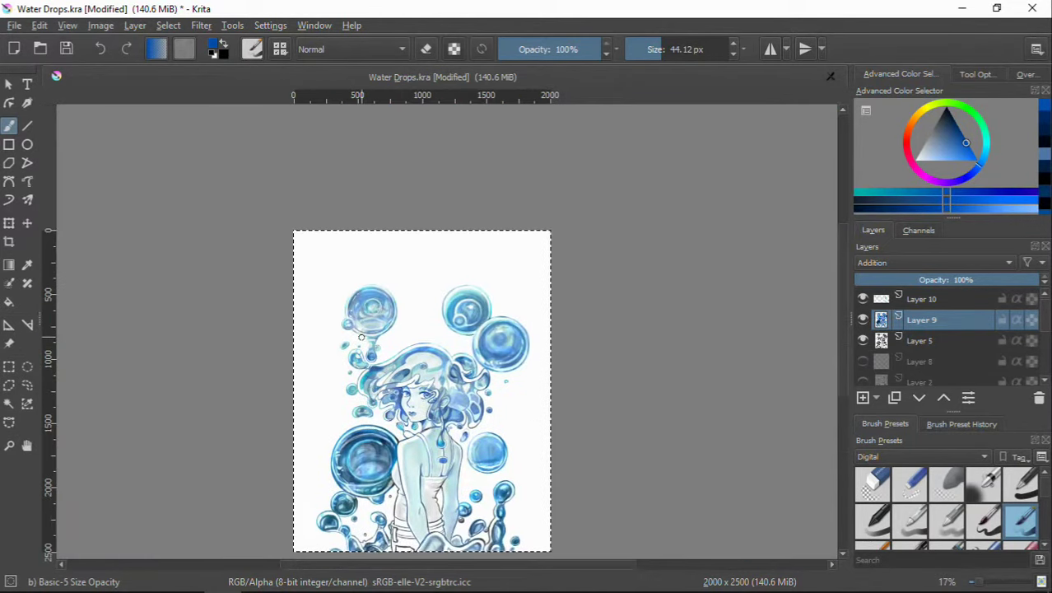
{"action": "scroll", "coordinate": [360, 337], "scroll_direction": "up", "scroll_amount": 2}
{"action": "scroll", "coordinate": [386, 346], "scroll_direction": "up", "scroll_amount": 2}
{"action": "scroll", "coordinate": [410, 357], "scroll_direction": "up", "scroll_amount": 3}
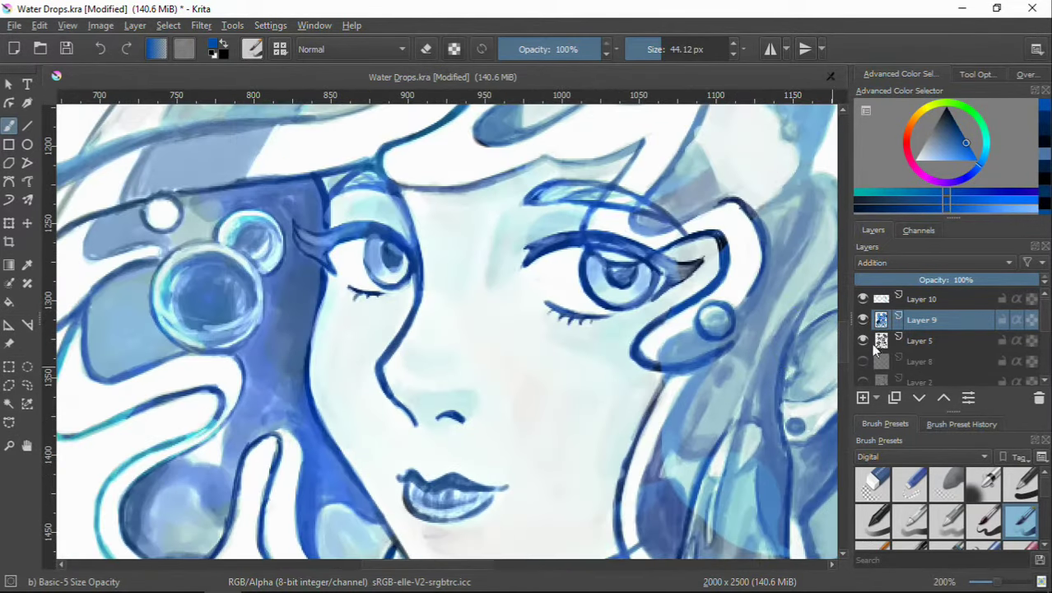
{"action": "left_click_drag", "start_coordinate": [892, 306], "coordinate": [892, 298]}
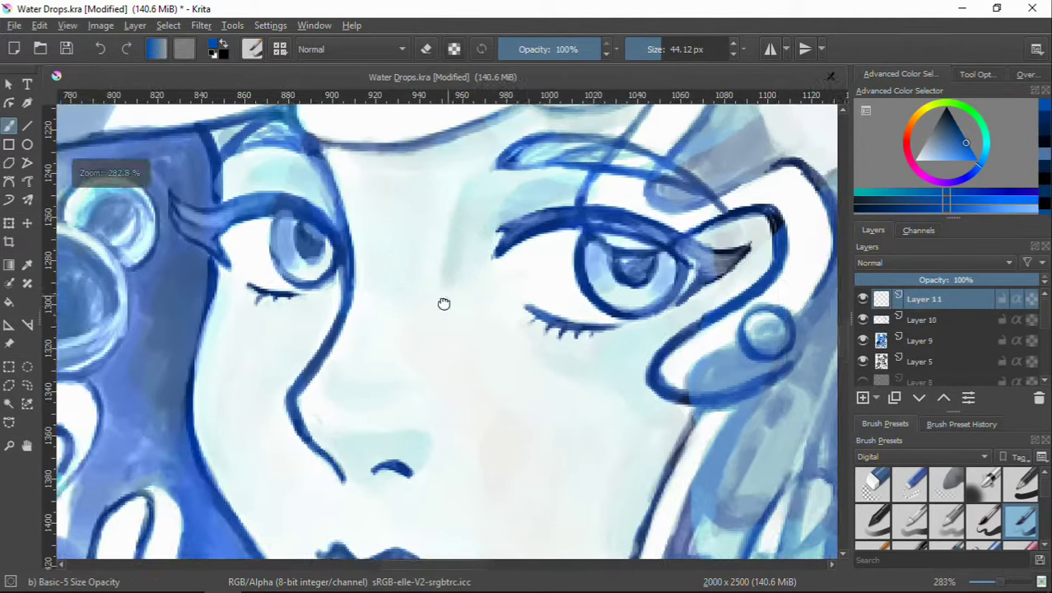
{"action": "scroll", "coordinate": [445, 303], "scroll_direction": "up", "scroll_amount": 1}
{"action": "left_click", "coordinate": [951, 161]}
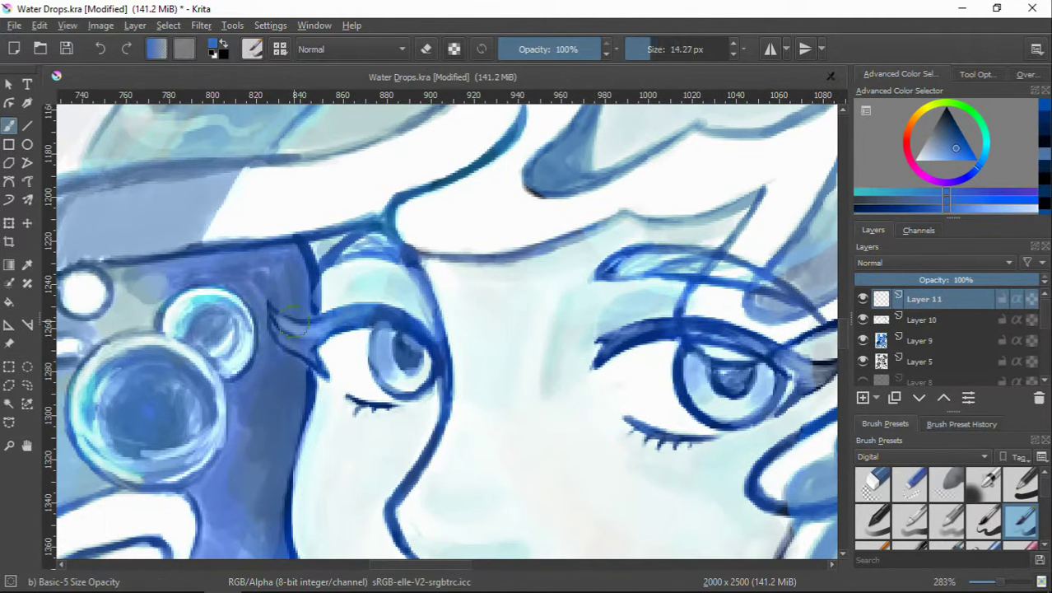
{"action": "key", "text": "bracketleft"}
{"action": "key", "text": "bracketleft"}
{"action": "key", "text": "bracketleft"}
{"action": "left_click", "coordinate": [362, 367], "text": "ctrl"}
{"action": "left_click_drag", "start_coordinate": [293, 316], "coordinate": [290, 332]}
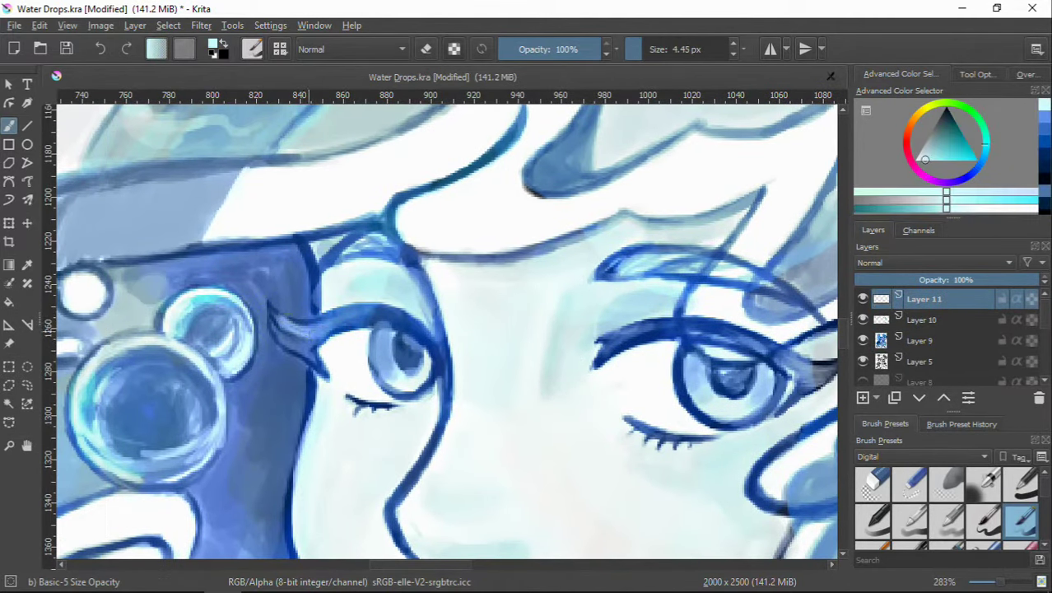
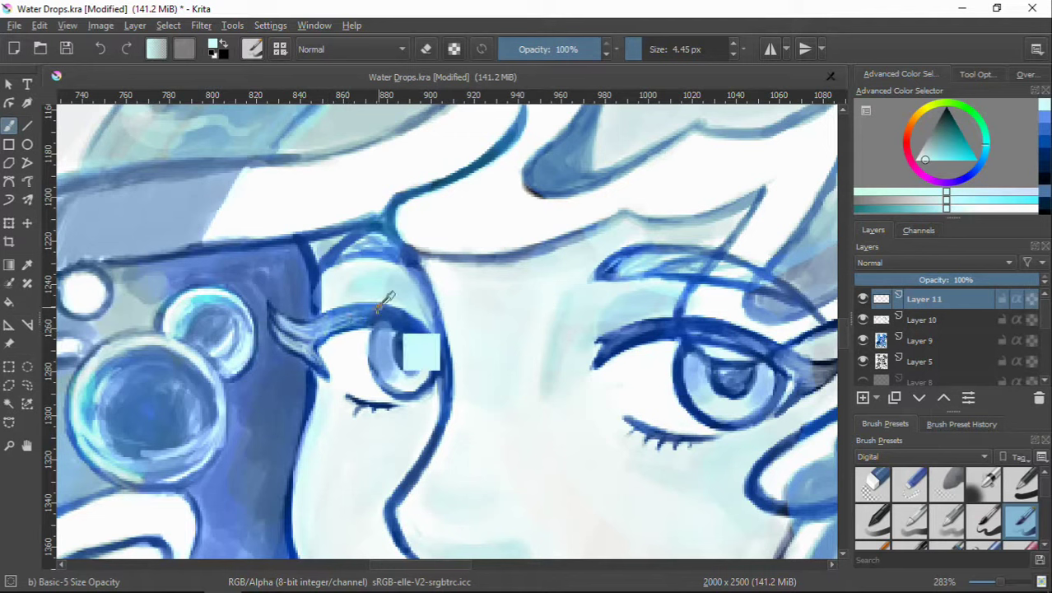
Step: Enlarge the brush slightly and darken the lower lid at the right eye's outer corner
{"action": "key", "text": "bracketright"}
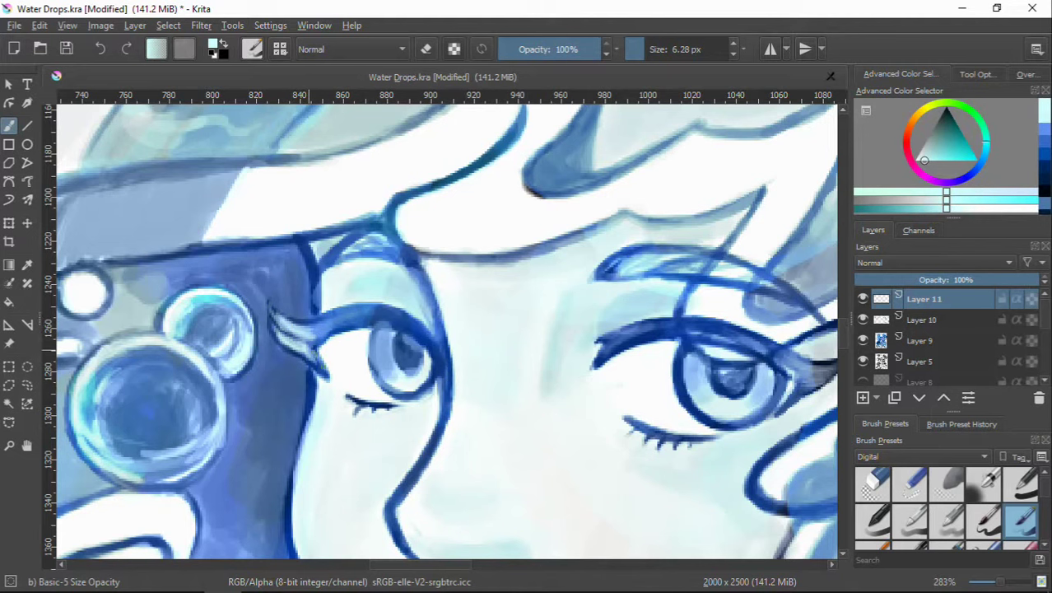
{"action": "scroll", "coordinate": [385, 333], "scroll_direction": "down", "scroll_amount": 2}
{"action": "scroll", "coordinate": [608, 333], "scroll_direction": "right", "scroll_amount": 4}
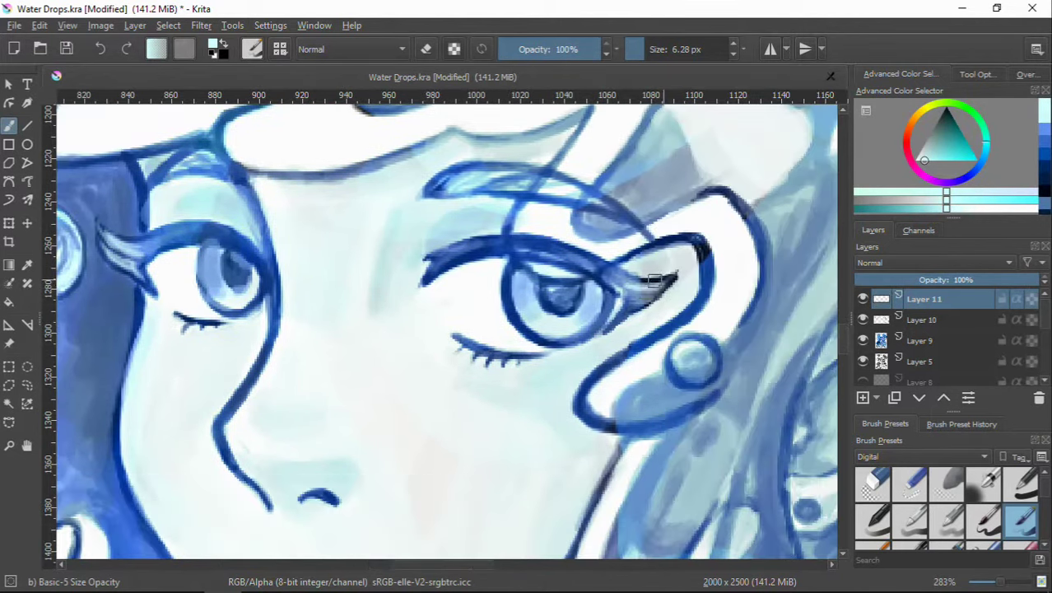
{"action": "left_click_drag", "start_coordinate": [655, 281], "coordinate": [669, 289]}
Step: On Layer 9, sample a lighter blue and paint a light stroke below the eye corner
{"action": "left_click", "coordinate": [946, 341]}
{"action": "left_click", "coordinate": [668, 284], "text": "ctrl"}
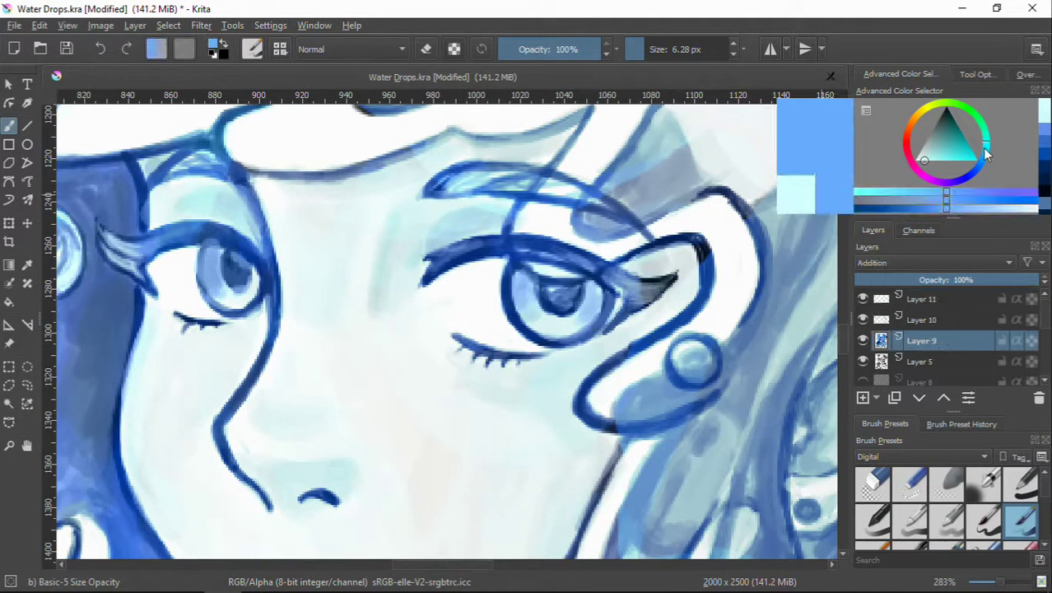
{"action": "left_click", "coordinate": [663, 288], "text": "ctrl"}
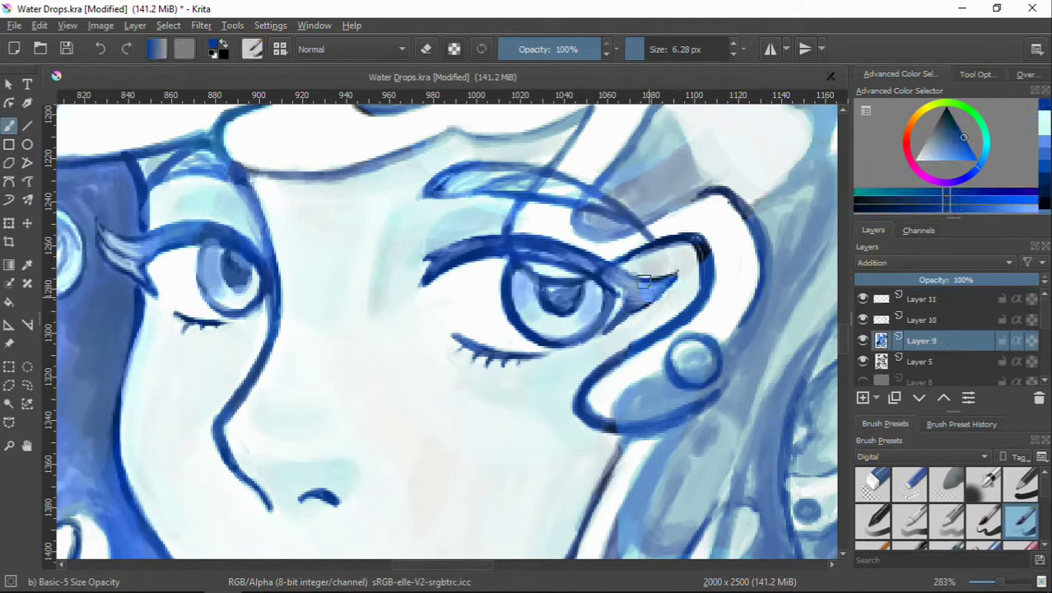
{"action": "left_click_drag", "start_coordinate": [645, 282], "coordinate": [644, 298]}
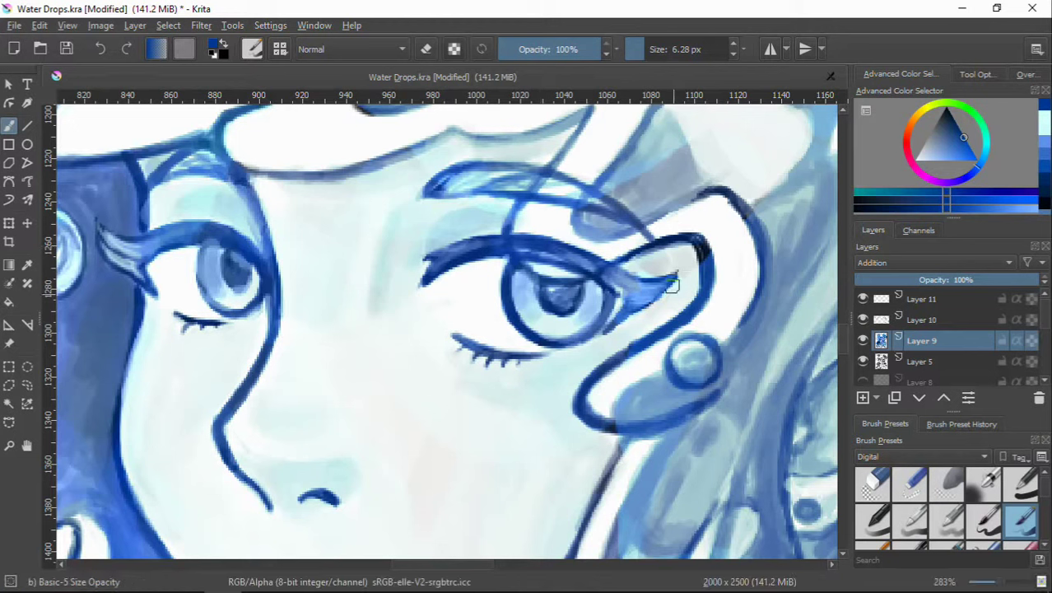
Step: Sample lighter blues on Layers 10 and 9, then bring the large bubble into view
{"action": "left_click", "coordinate": [937, 326]}
{"action": "left_click", "coordinate": [665, 278], "text": "ctrl"}
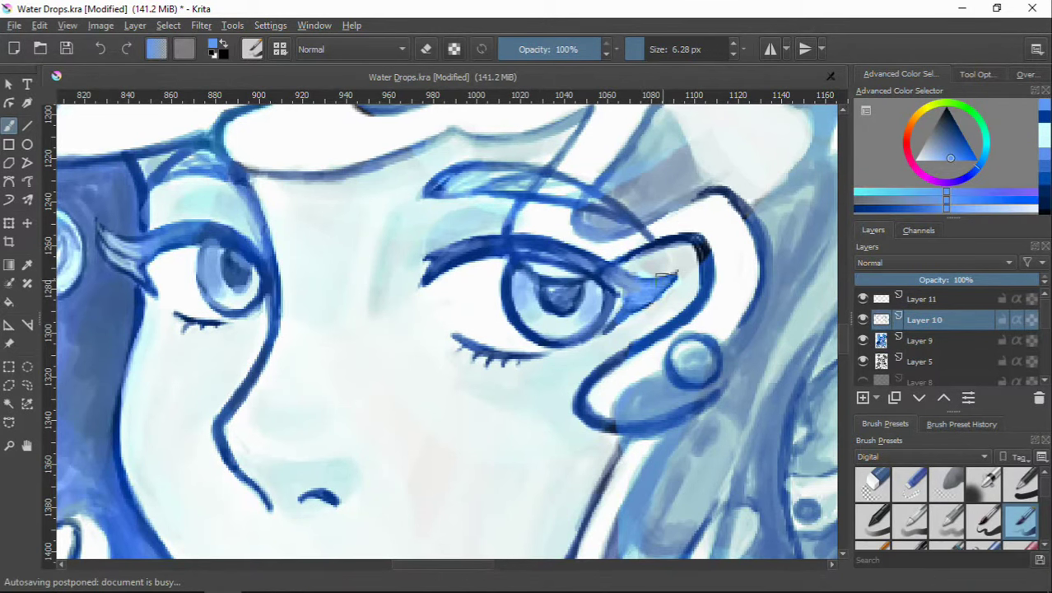
{"action": "left_click", "coordinate": [955, 344]}
{"action": "left_click", "coordinate": [670, 273], "text": "ctrl"}
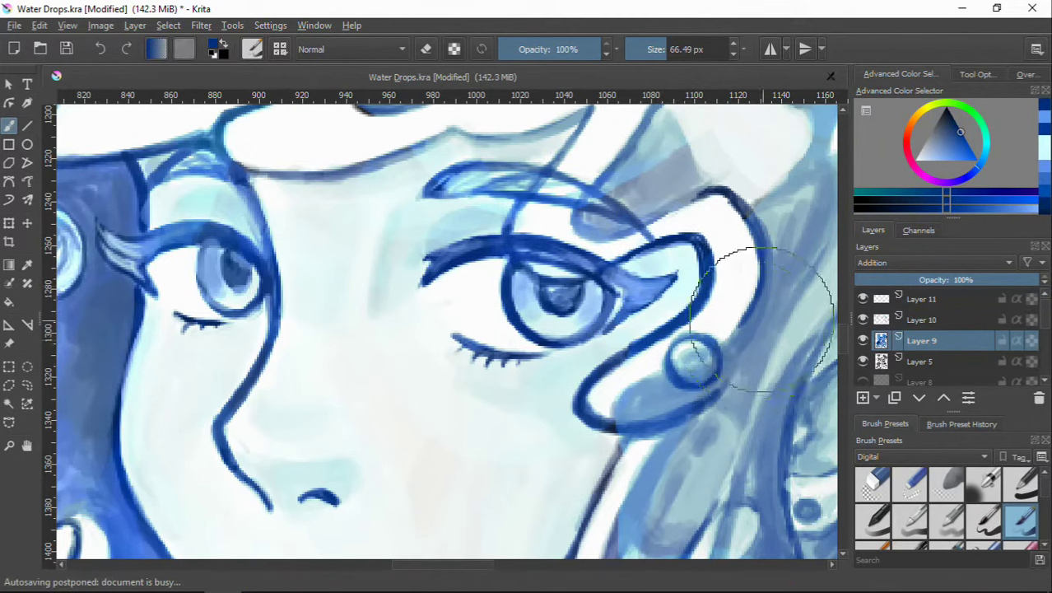
{"action": "mouse_move", "coordinate": [438, 358]}
{"action": "left_mouse_down"}
{"action": "mouse_move", "coordinate": [628, 310]}
{"action": "mouse_move", "coordinate": [835, 325]}
{"action": "left_mouse_up"}
{"action": "left_click", "coordinate": [924, 319]}
Step: On Layer 10, shrink the brush to about 15 px and paint a small bubble highlight
{"action": "left_click", "coordinate": [492, 386], "text": "ctrl"}
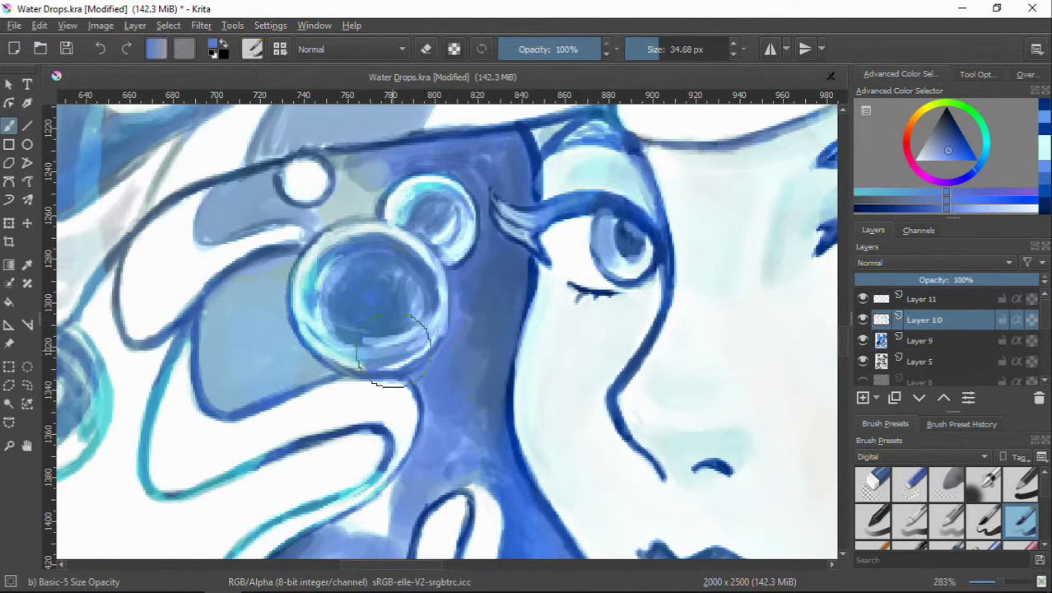
{"action": "left_click", "coordinate": [499, 388], "text": "ctrl"}
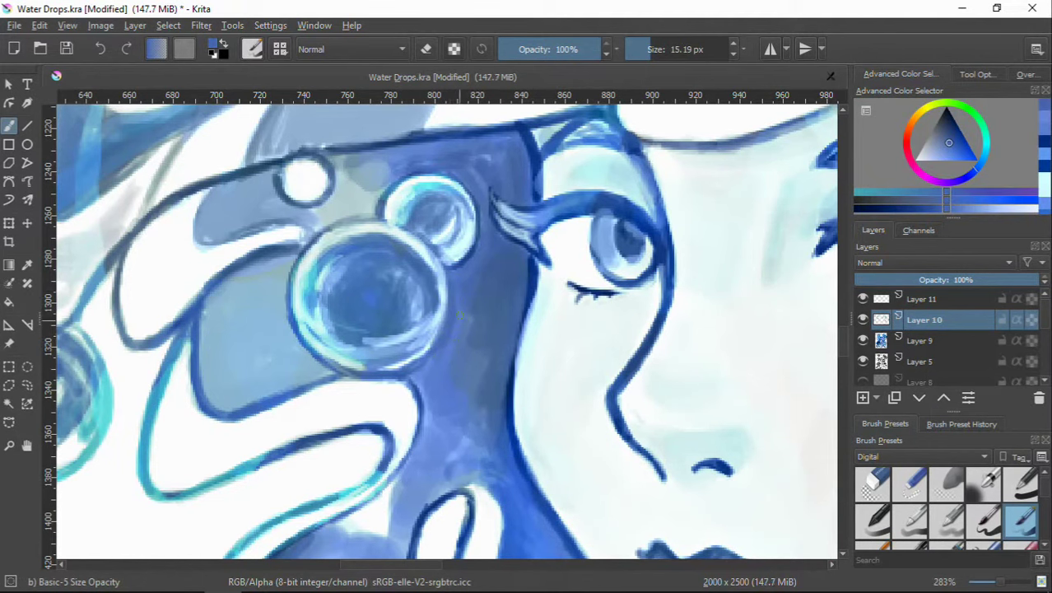
{"action": "left_click", "coordinate": [455, 449], "text": "ctrl"}
{"action": "left_click_drag", "start_coordinate": [451, 441], "coordinate": [454, 454]}
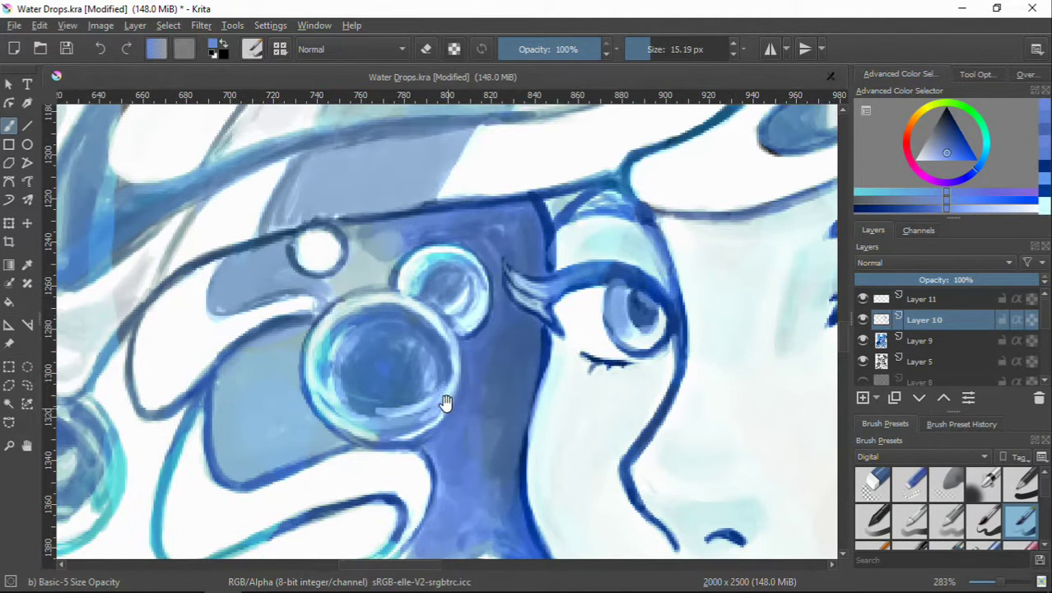
Step: Sample a lighter cyan, then switch to Layer 9 and choose a deeper blue
{"action": "left_click_drag", "start_coordinate": [433, 339], "coordinate": [446, 404]}
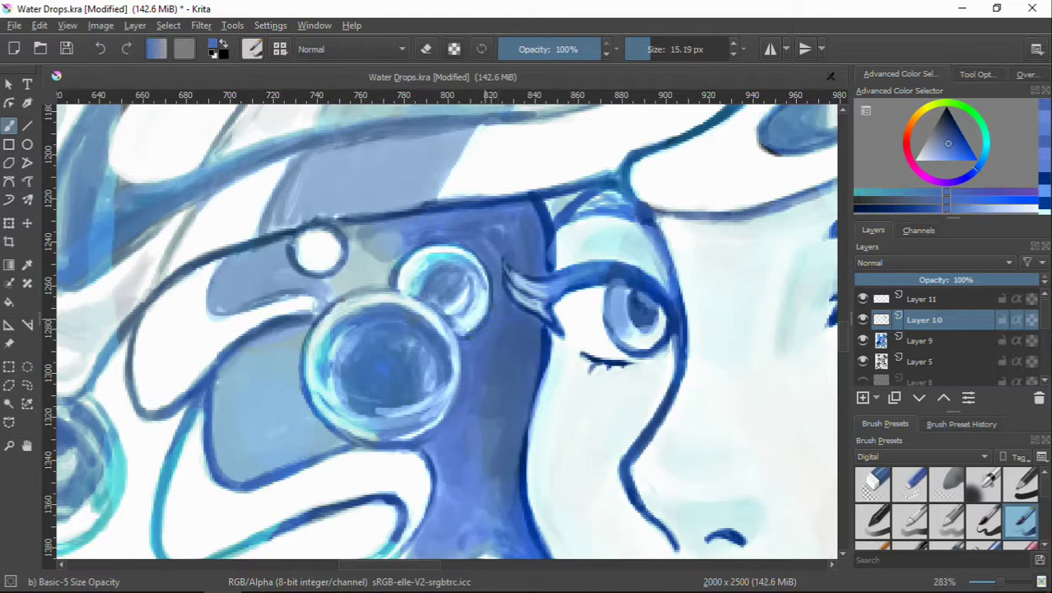
{"action": "left_click", "coordinate": [381, 264], "text": "ctrl"}
{"action": "key", "text": "Page_Down"}
{"action": "left_click", "coordinate": [494, 339], "text": "ctrl"}
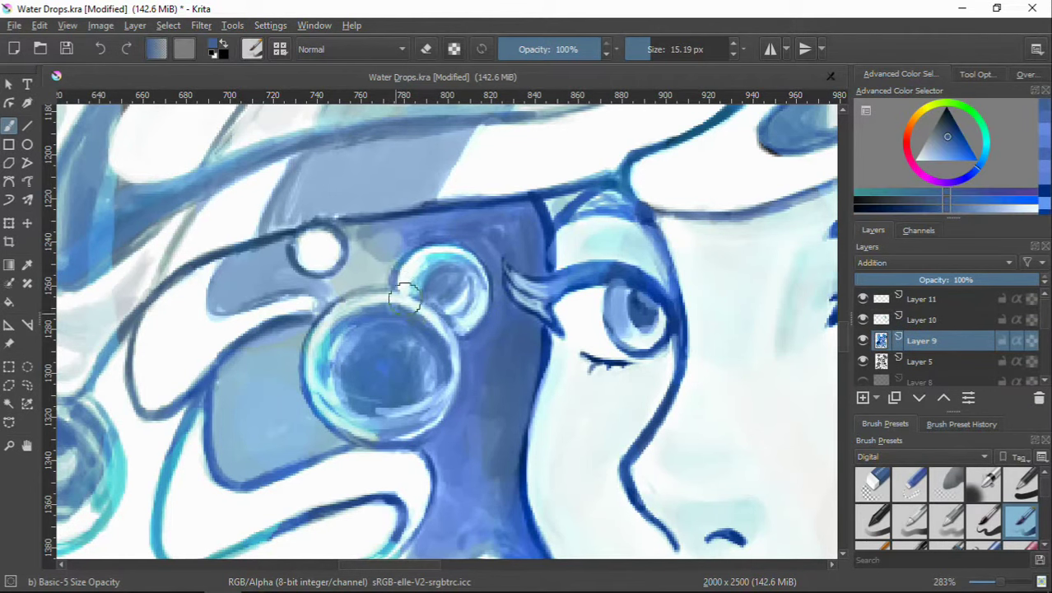
{"action": "left_click", "coordinate": [959, 130]}
Step: Return to Layer 10 with a finer brush and sample light cyan and greyish mid-blue
{"action": "key", "text": "Page_Up"}
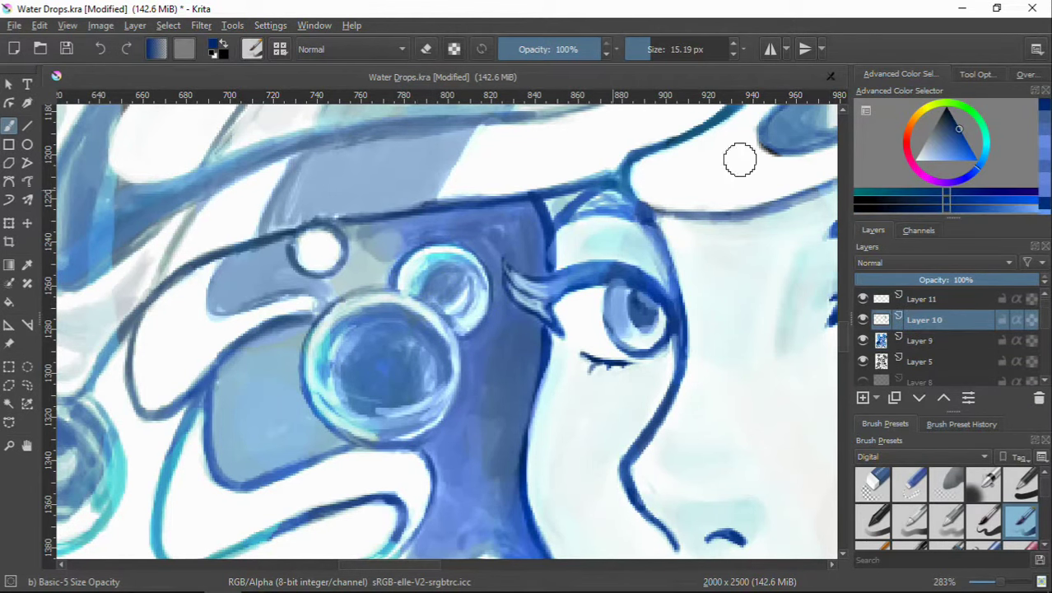
{"action": "key", "text": "bracketleft"}
{"action": "key", "text": "bracketleft"}
{"action": "key", "text": "bracketleft"}
{"action": "left_click", "coordinate": [410, 274], "text": "ctrl"}
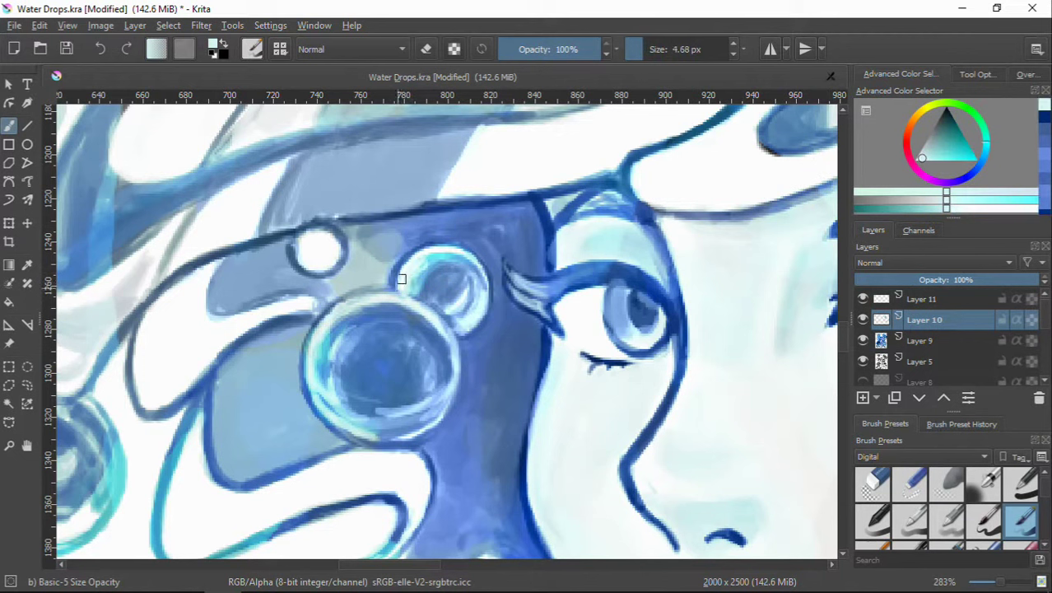
{"action": "left_click", "coordinate": [371, 294], "text": "ctrl"}
{"action": "left_click", "coordinate": [380, 291], "text": "ctrl"}
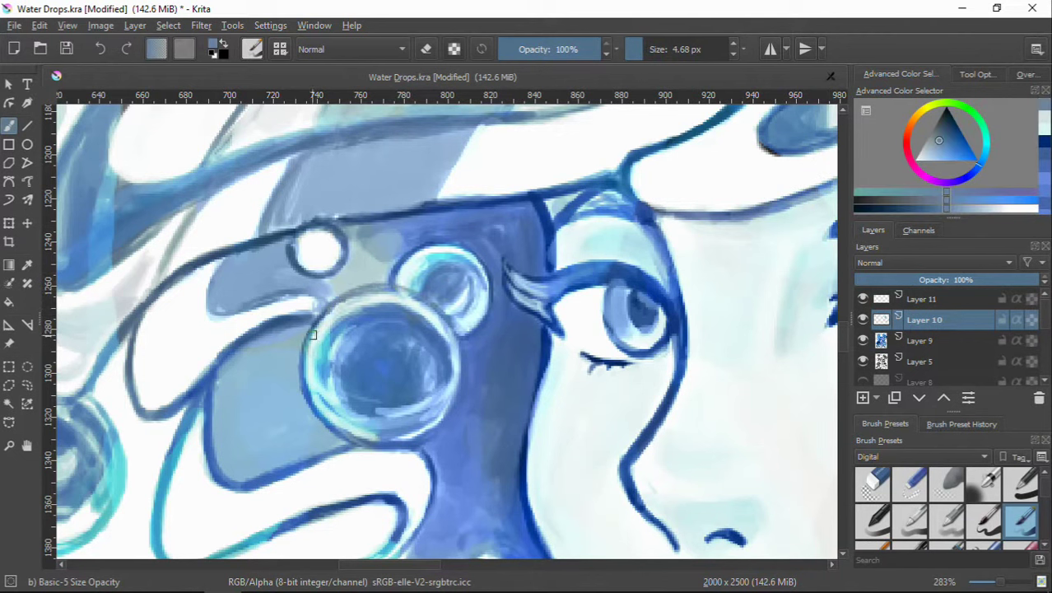
Step: On Layer 9, enlarge the brush to about 31 px with a darker glow blue
{"action": "left_click", "coordinate": [923, 344]}
{"action": "left_click", "coordinate": [490, 431], "text": "ctrl"}
{"action": "key", "text": "bracketright"}
{"action": "key", "text": "bracketright"}
{"action": "key", "text": "bracketright"}
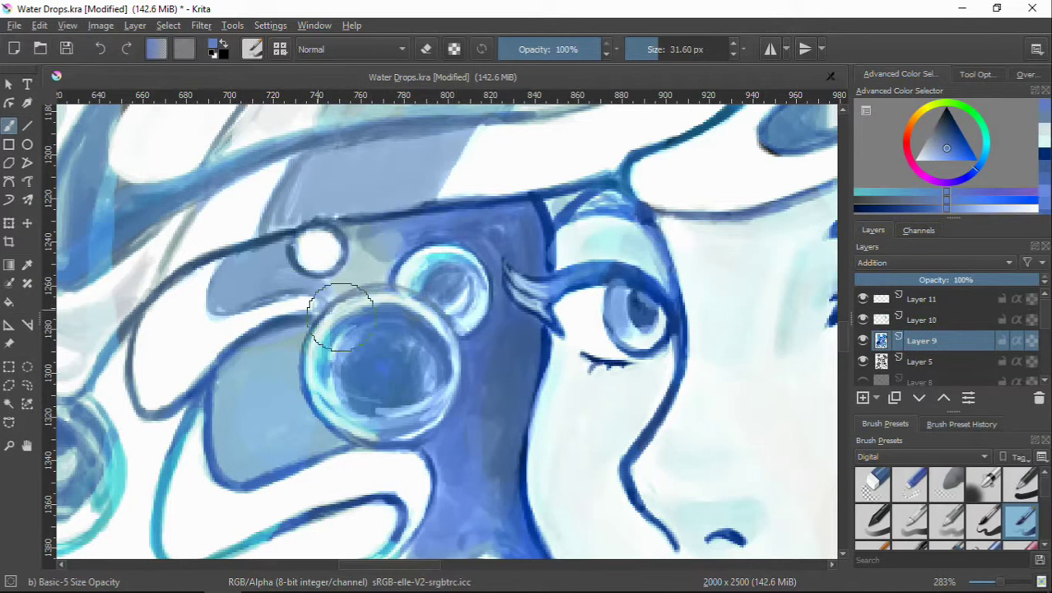
{"action": "left_click", "coordinate": [946, 153]}
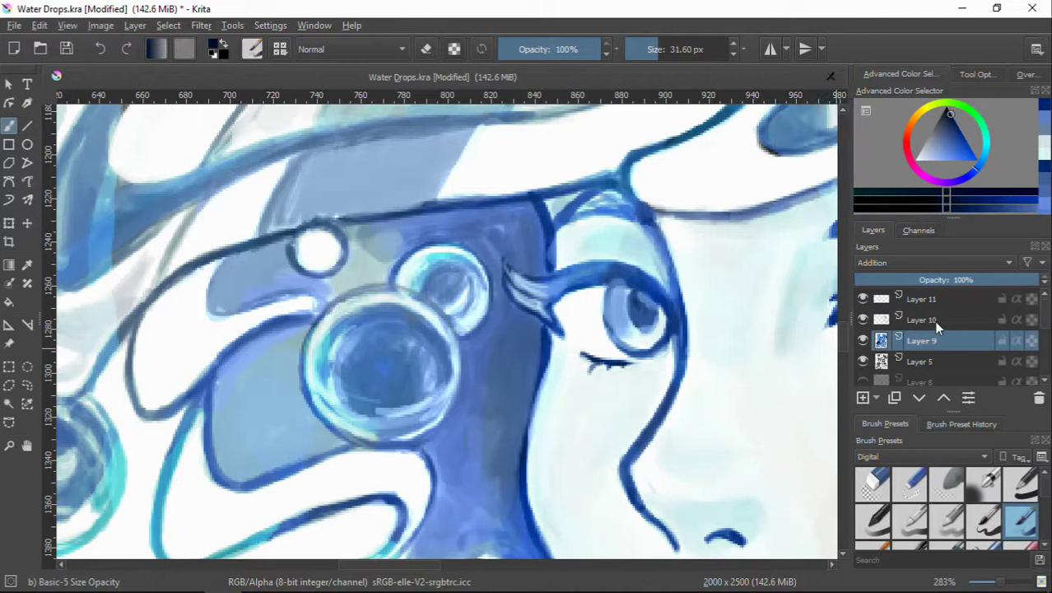
Step: Back on Layer 10, set a 9.30 px brush and pick the bubble rim's light cyan
{"action": "key", "text": "Page_Up"}
{"action": "left_click", "coordinate": [509, 397], "text": "ctrl"}
{"action": "key", "text": "bracketleft"}
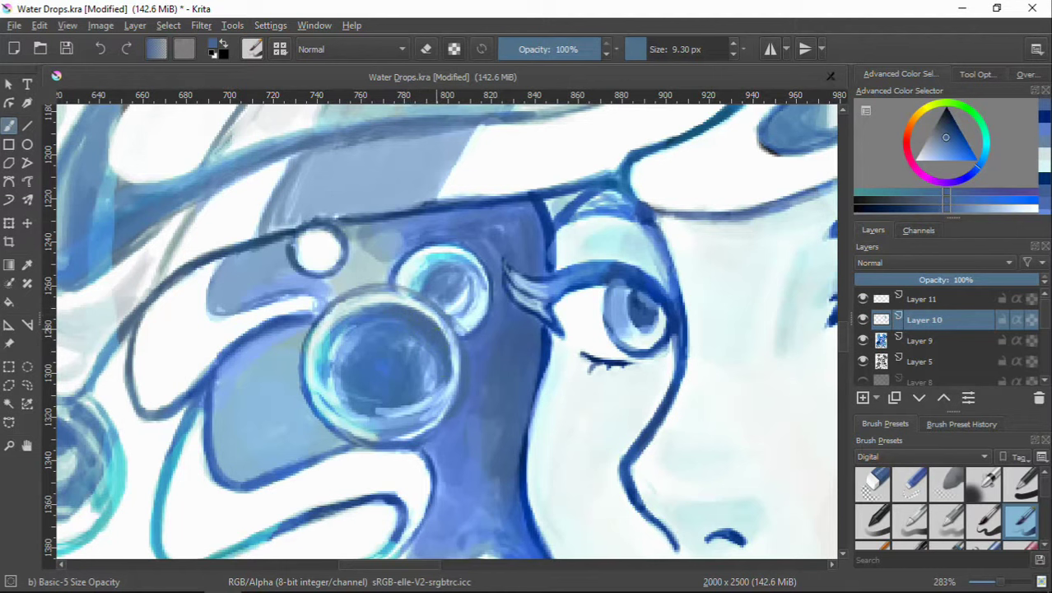
{"action": "left_click", "coordinate": [447, 380], "text": "ctrl"}
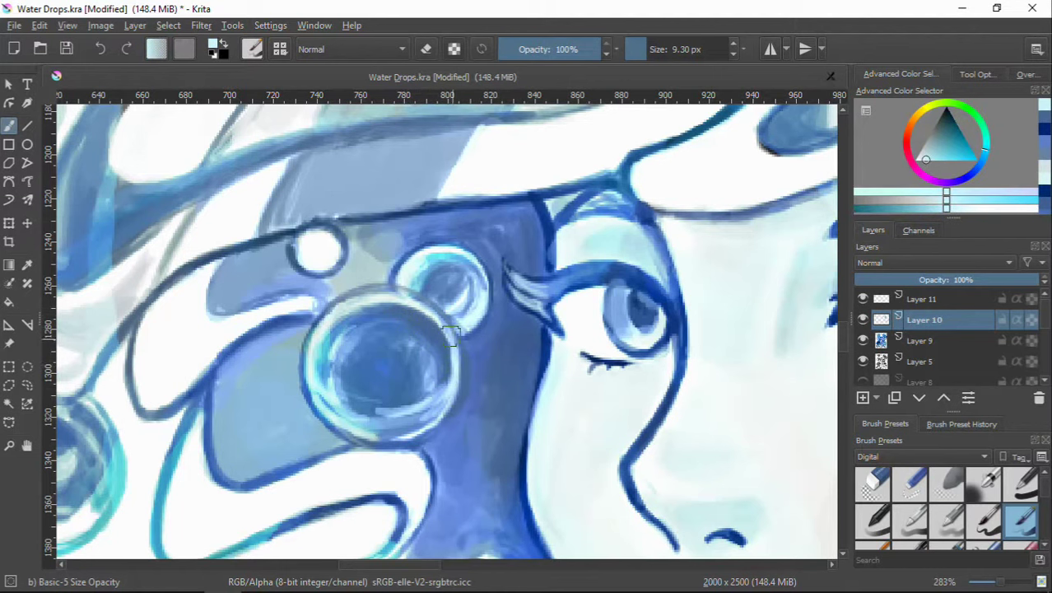
{"action": "left_click_drag", "start_coordinate": [373, 356], "coordinate": [422, 350]}
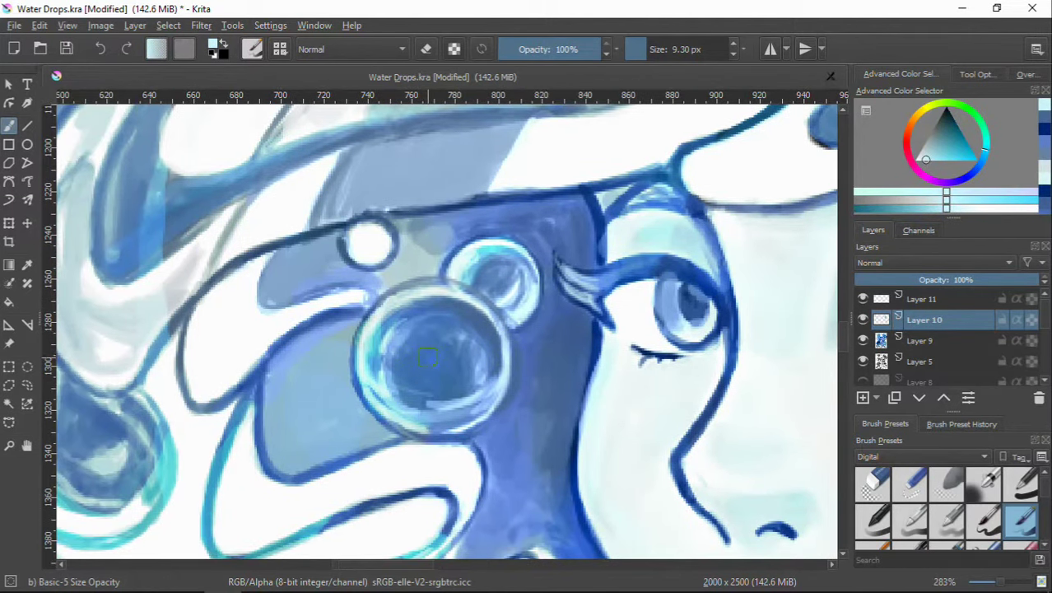
Step: Paint a dark blue accent stroke, then brighten the hair outline on Addition Layer 9
{"action": "left_click", "coordinate": [963, 138]}
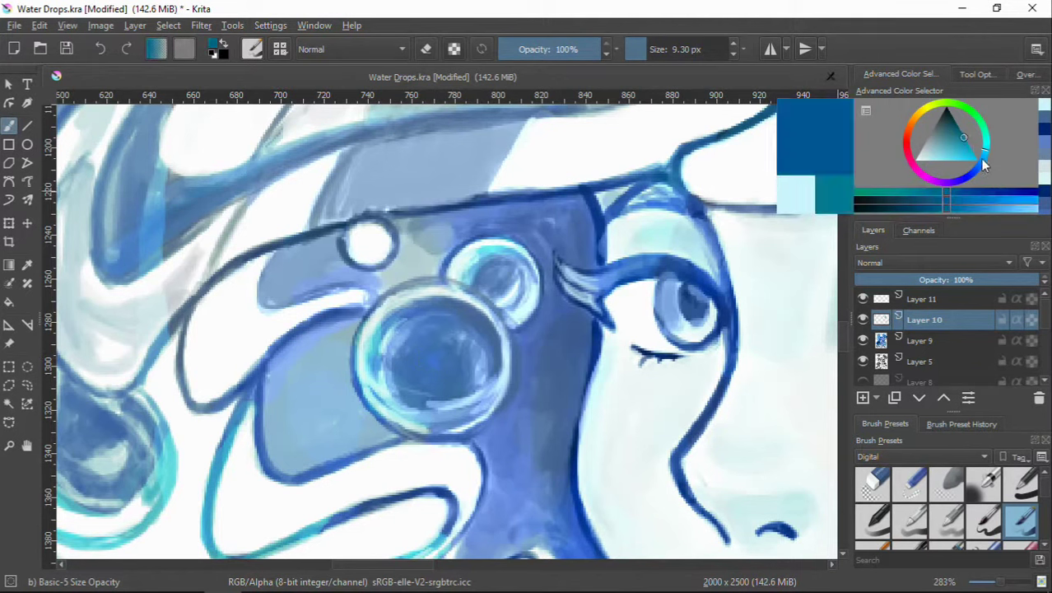
{"action": "left_click_drag", "start_coordinate": [249, 267], "coordinate": [174, 339]}
{"action": "left_click", "coordinate": [922, 340]}
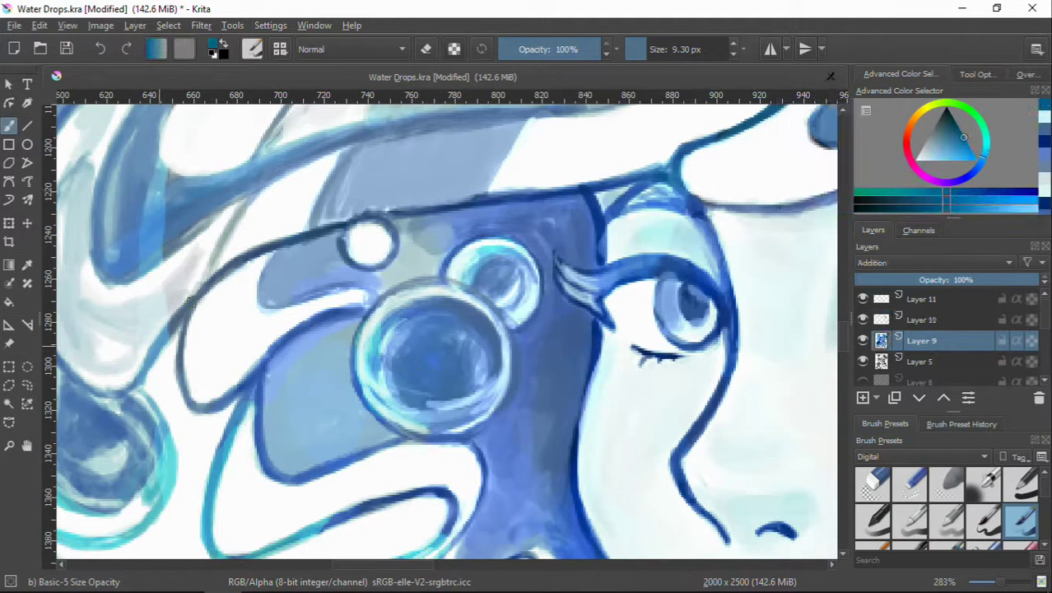
{"action": "left_click_drag", "start_coordinate": [190, 365], "coordinate": [236, 392]}
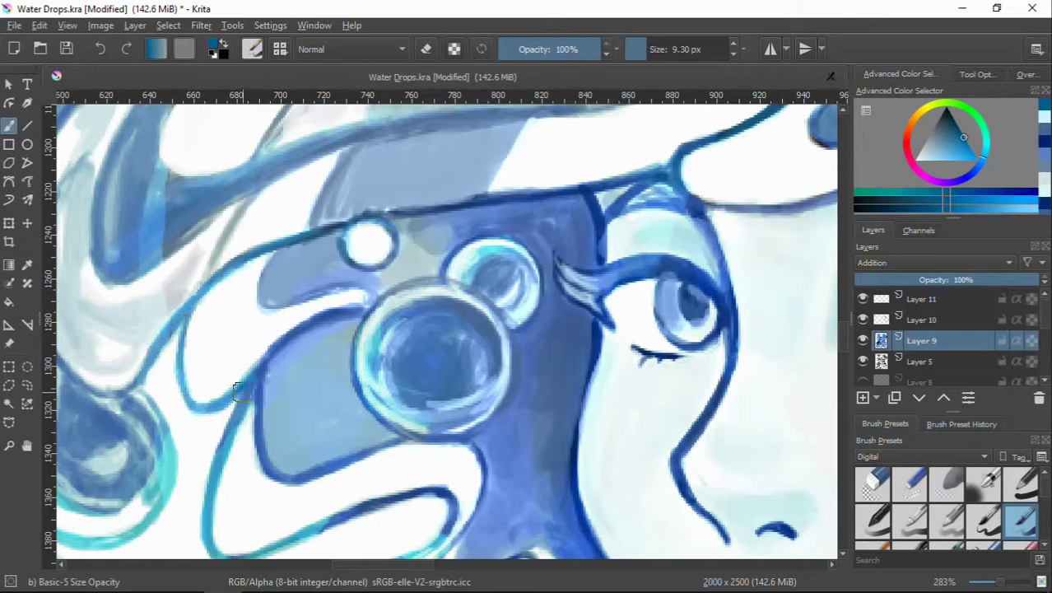
Step: Sample blues from the large bubble on Layer 11, then bring the girl's face into view
{"action": "left_click", "coordinate": [660, 234], "text": "ctrl"}
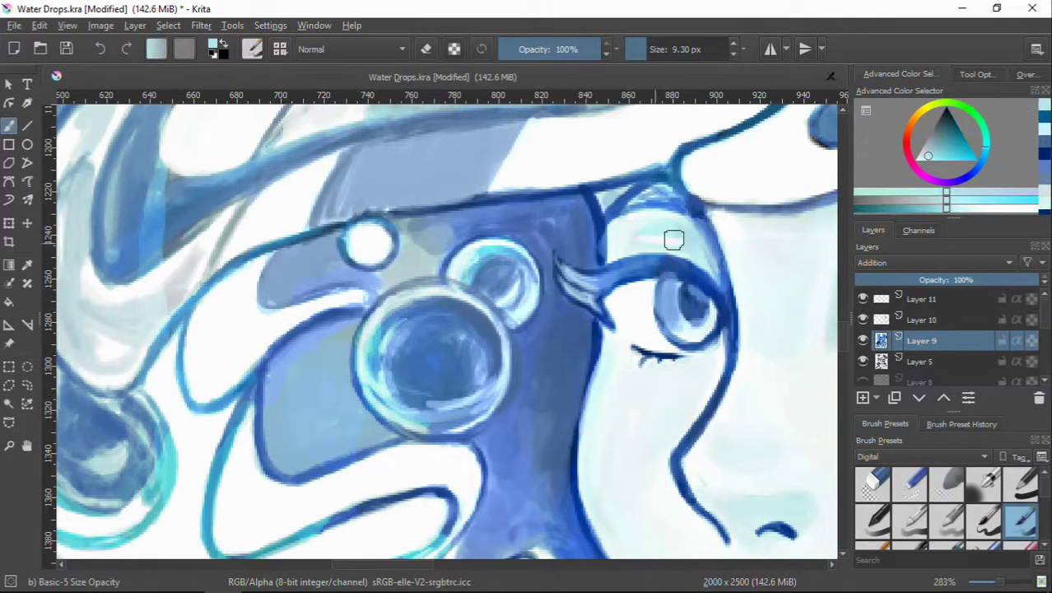
{"action": "left_click", "coordinate": [905, 300]}
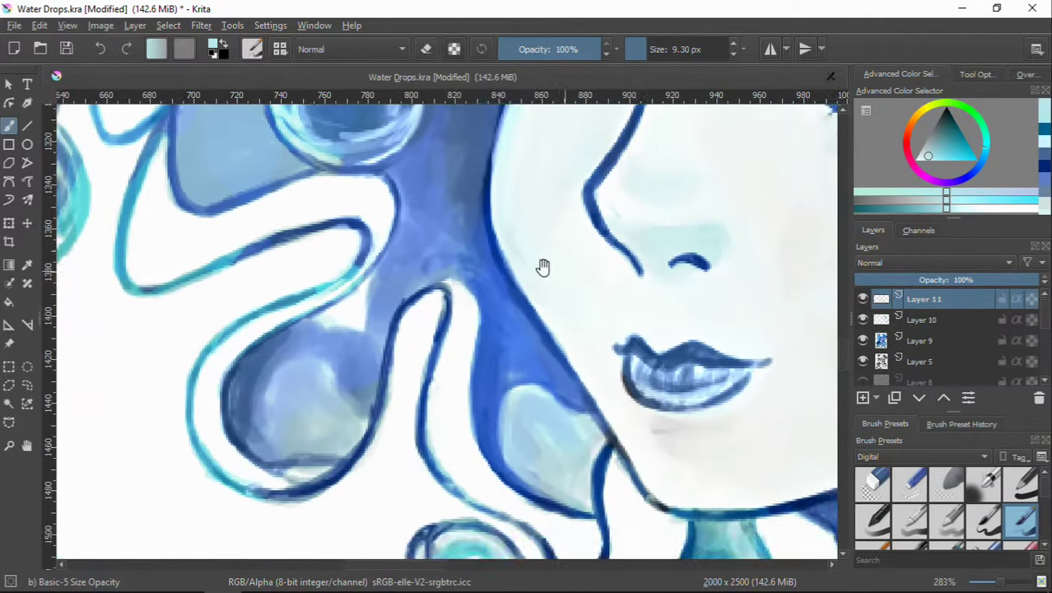
{"action": "left_click_drag", "start_coordinate": [654, 255], "coordinate": [598, 301]}
{"action": "left_click", "coordinate": [566, 262], "text": "ctrl"}
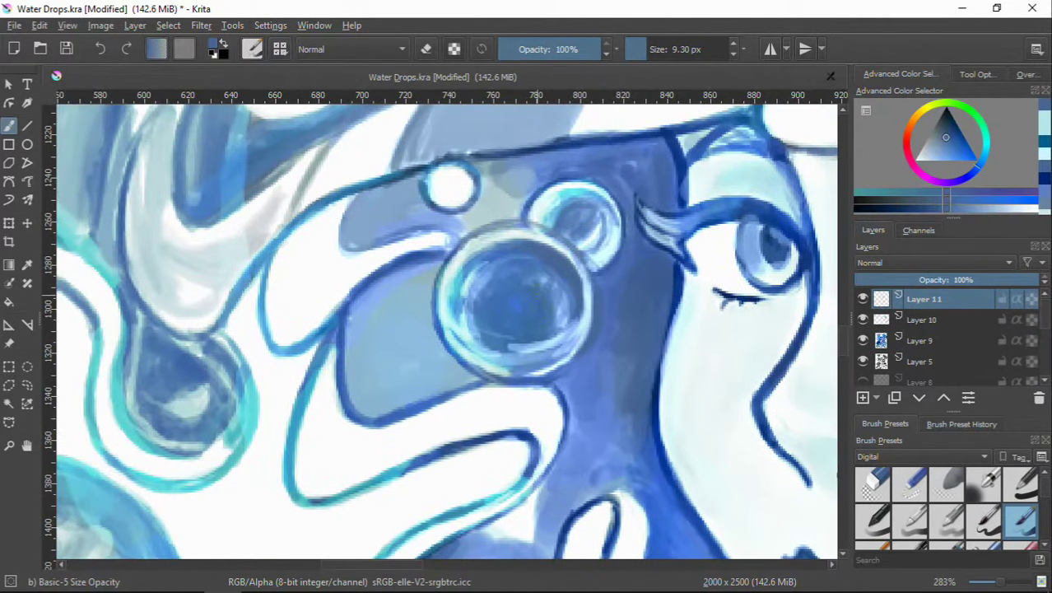
{"action": "left_click", "coordinate": [480, 288], "text": "ctrl"}
{"action": "left_click", "coordinate": [485, 294], "text": "ctrl"}
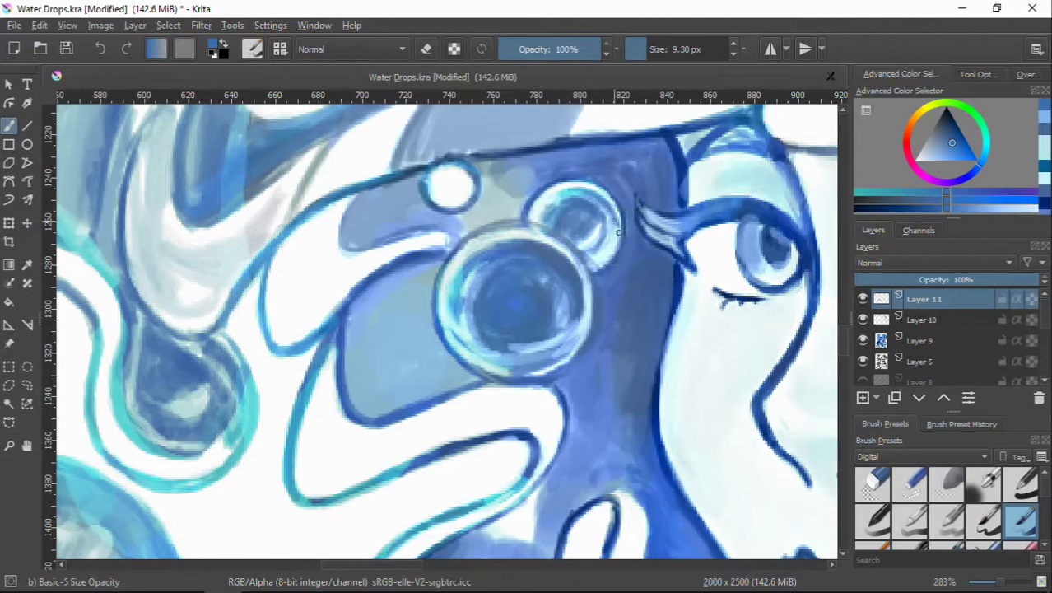
{"action": "scroll", "coordinate": [607, 279], "scroll_direction": "down", "scroll_amount": 3}
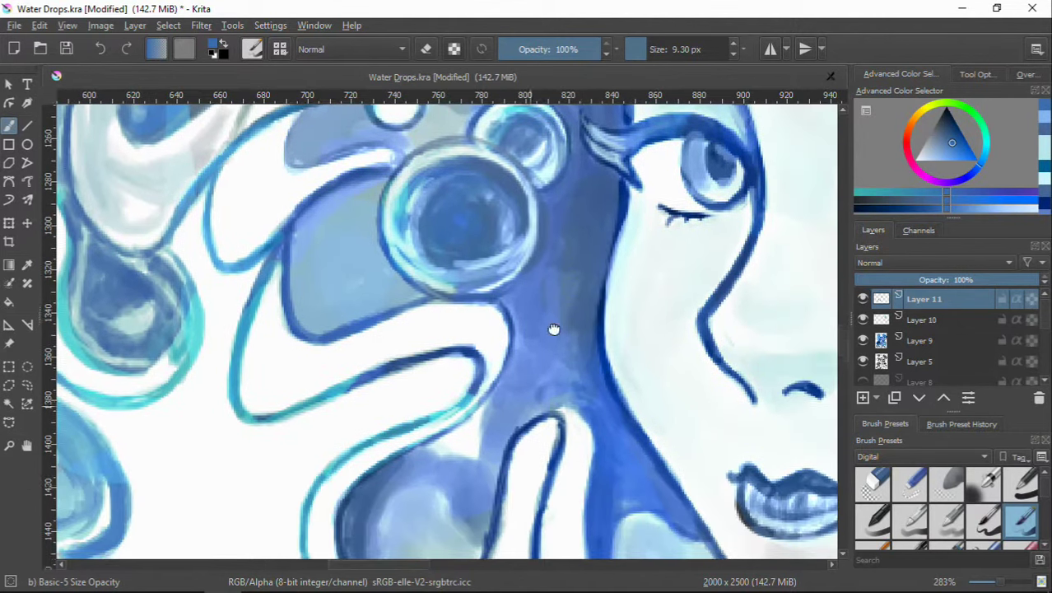
{"action": "scroll", "coordinate": [559, 338], "scroll_direction": "down", "scroll_amount": 3}
{"action": "left_click_drag", "start_coordinate": [645, 375], "coordinate": [212, 505]}
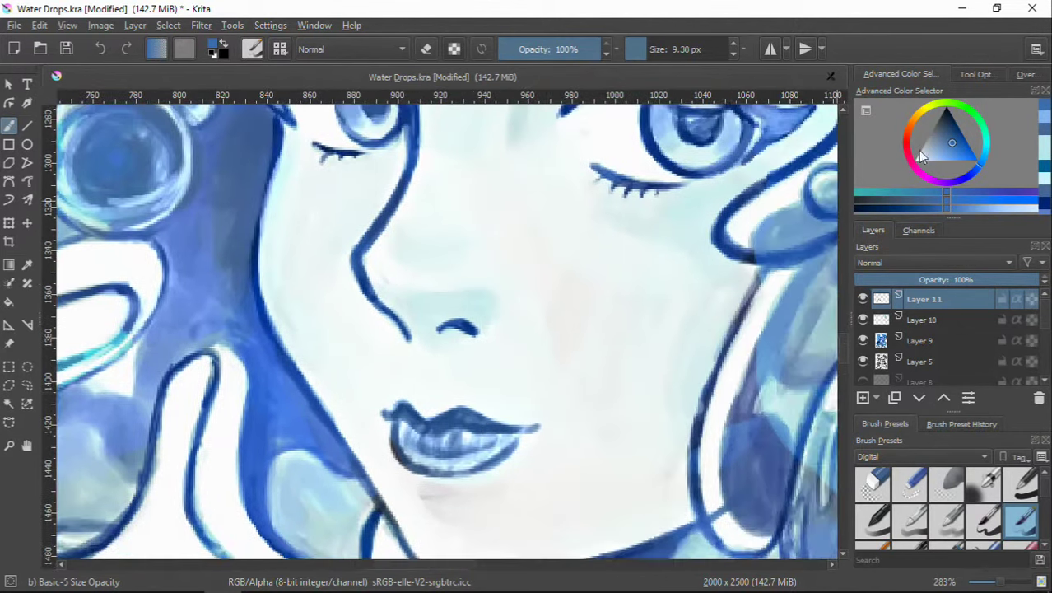
Step: Select Addition Layer 9, enlarge the brush to about 74 px and zoom in on the ear
{"action": "left_click", "coordinate": [558, 359], "text": "ctrl"}
{"action": "key", "text": "bracketright"}
{"action": "key", "text": "bracketright"}
{"action": "key", "text": "bracketright"}
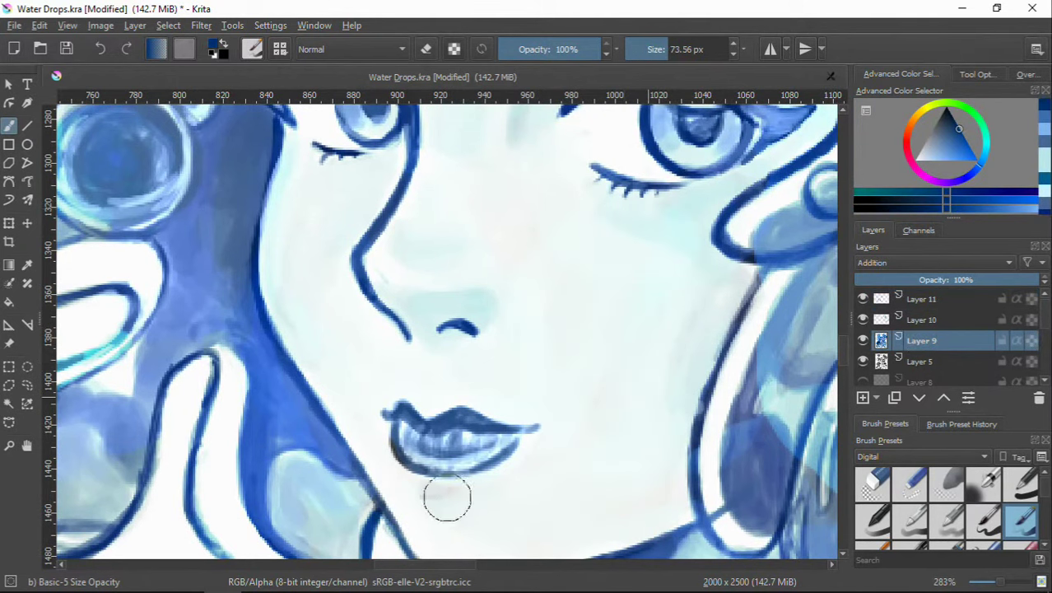
{"action": "scroll", "coordinate": [774, 376], "scroll_direction": "down", "scroll_amount": 3}
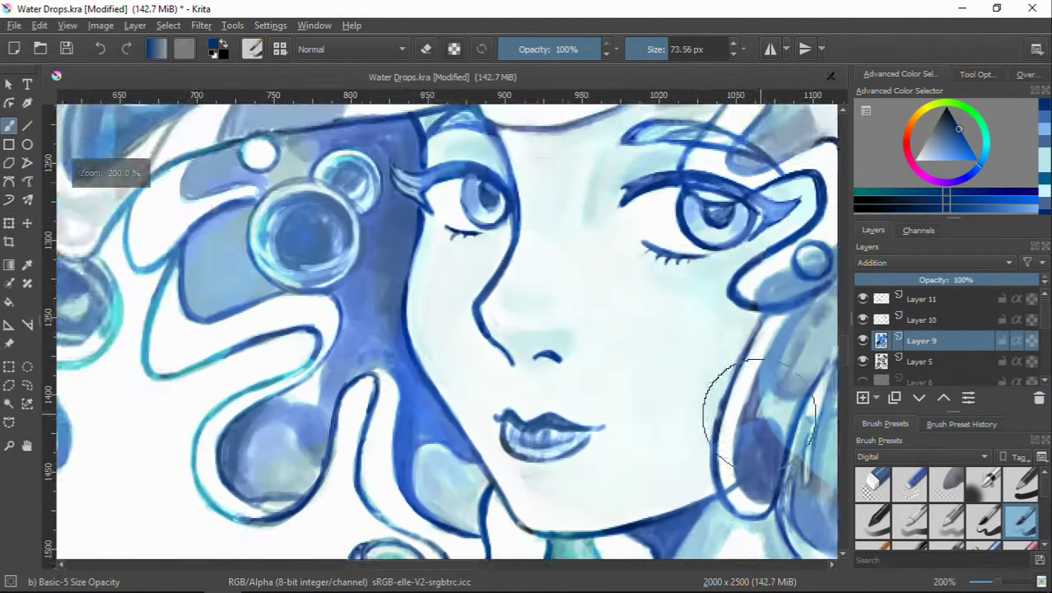
{"action": "scroll", "coordinate": [564, 380], "scroll_direction": "up", "scroll_amount": 2}
{"action": "scroll", "coordinate": [603, 351], "scroll_direction": "up", "scroll_amount": 1}
{"action": "scroll", "coordinate": [603, 352], "scroll_direction": "down", "scroll_amount": 1}
{"action": "scroll", "coordinate": [604, 352], "scroll_direction": "down", "scroll_amount": 1}
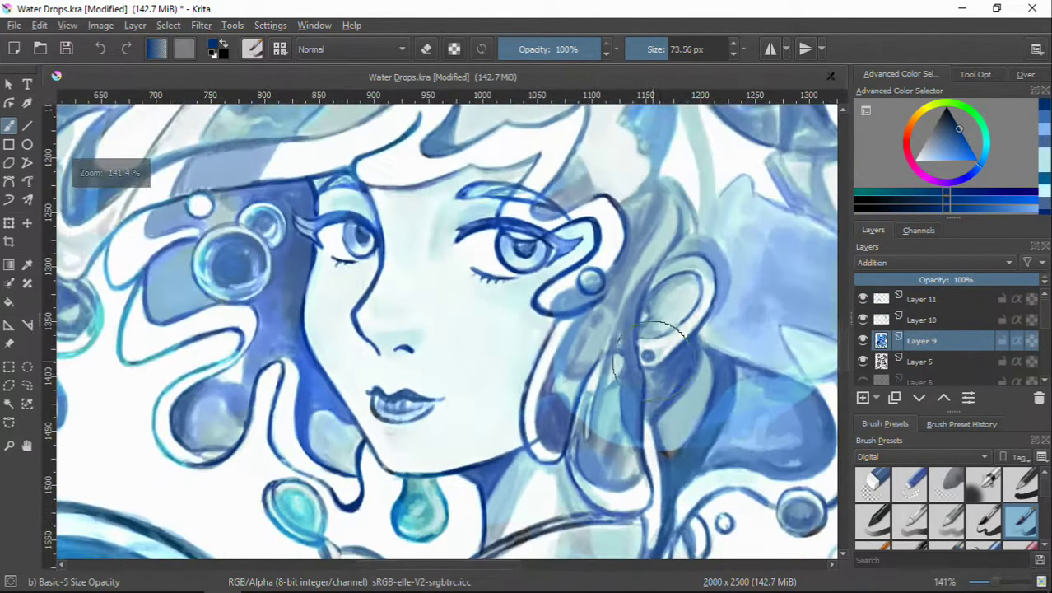
{"action": "scroll", "coordinate": [387, 247], "scroll_direction": "up", "scroll_amount": 3}
Step: With a 12.55 px brush, dab a bright blue earring highlight, then view the lower-left bubble
{"action": "key", "text": "bracketleft"}
{"action": "key", "text": "bracketleft"}
{"action": "key", "text": "bracketleft"}
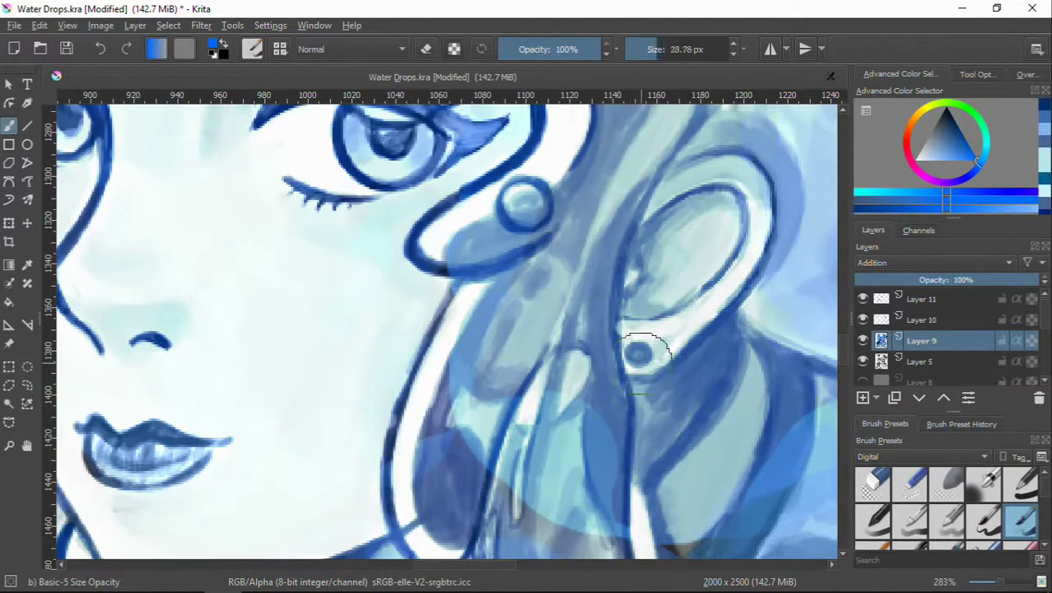
{"action": "key", "text": "bracketleft"}
{"action": "left_click", "coordinate": [642, 352], "text": "ctrl"}
{"action": "scroll", "coordinate": [642, 351], "scroll_direction": "down", "scroll_amount": 3}
{"action": "scroll", "coordinate": [446, 259], "scroll_direction": "up", "scroll_amount": 1}
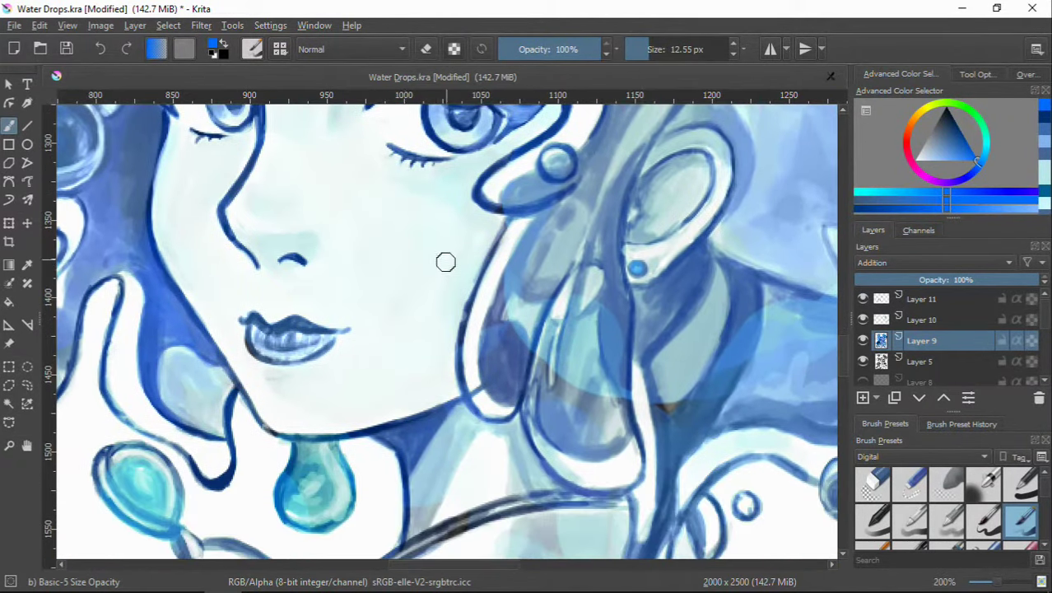
{"action": "scroll", "coordinate": [365, 312], "scroll_direction": "up", "scroll_amount": 1}
{"action": "left_click_drag", "start_coordinate": [365, 313], "coordinate": [465, 280]}
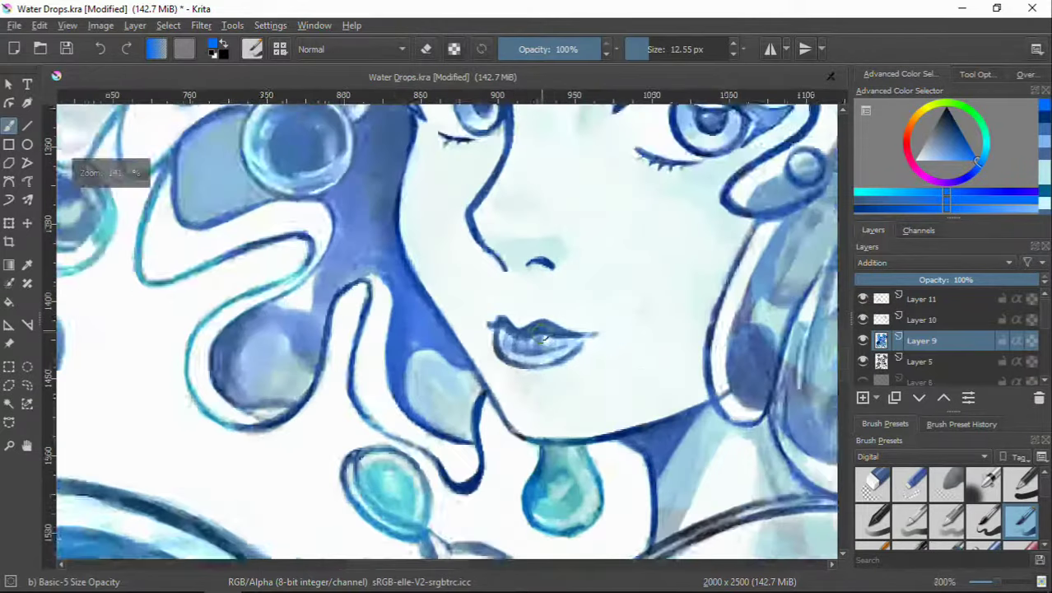
{"action": "scroll", "coordinate": [485, 359], "scroll_direction": "up", "scroll_amount": 1}
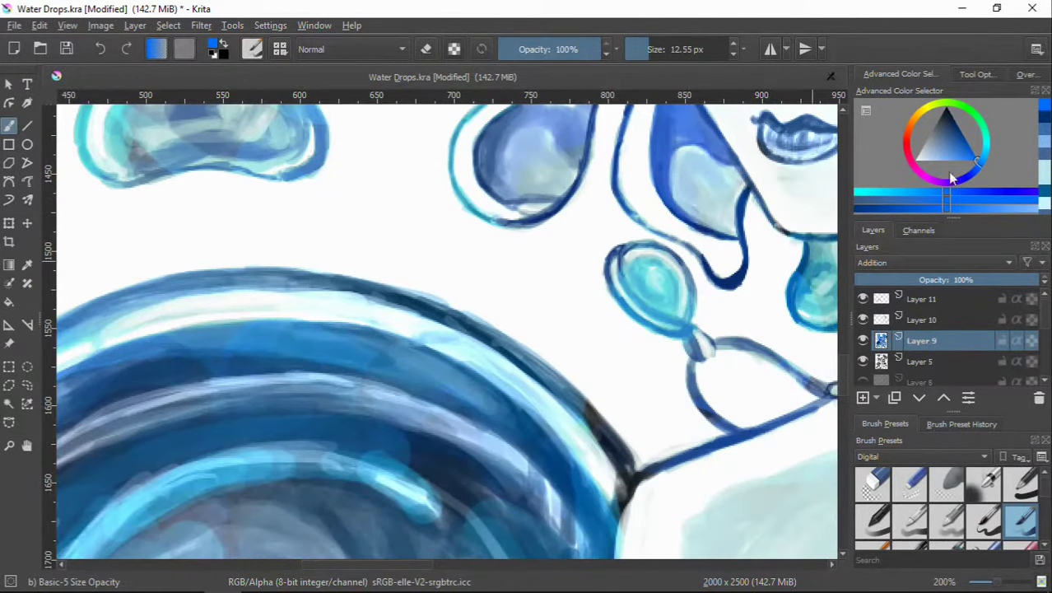
Step: Reset colours with D, choose a blue, and sample a lighter blue from the bubble edge
{"action": "key", "text": "d"}
{"action": "left_click", "coordinate": [957, 131]}
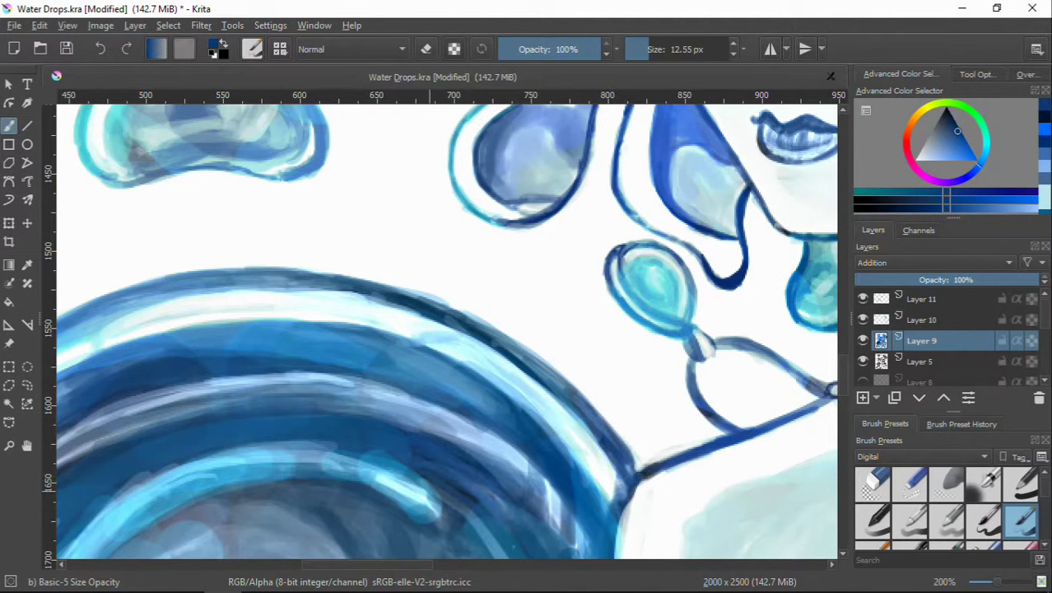
{"action": "scroll", "coordinate": [436, 478], "scroll_direction": "down", "scroll_amount": 1}
{"action": "scroll", "coordinate": [341, 311], "scroll_direction": "up", "scroll_amount": 2}
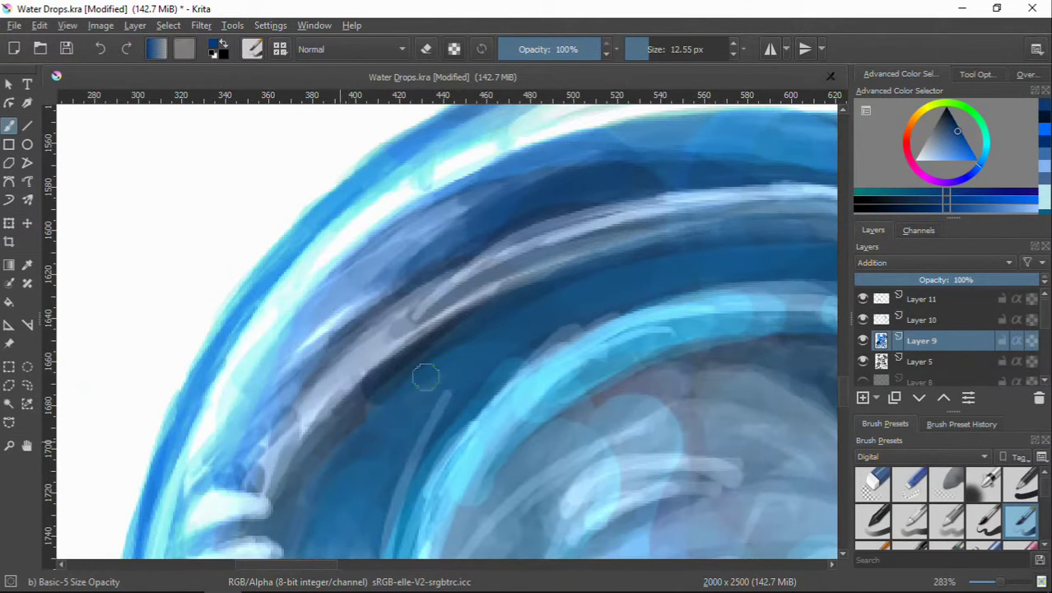
{"action": "left_click", "coordinate": [407, 403], "text": "ctrl"}
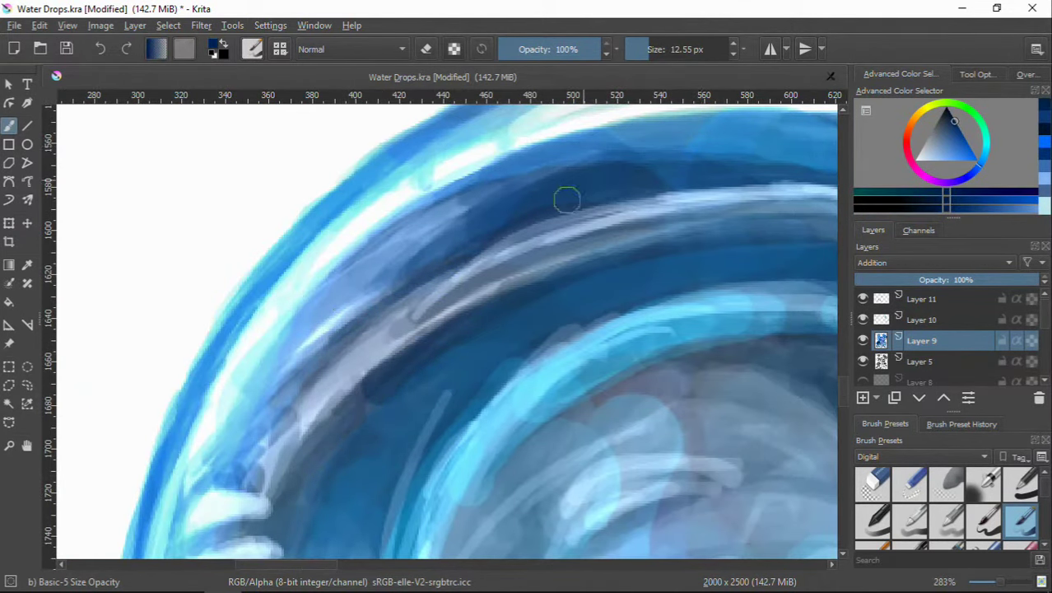